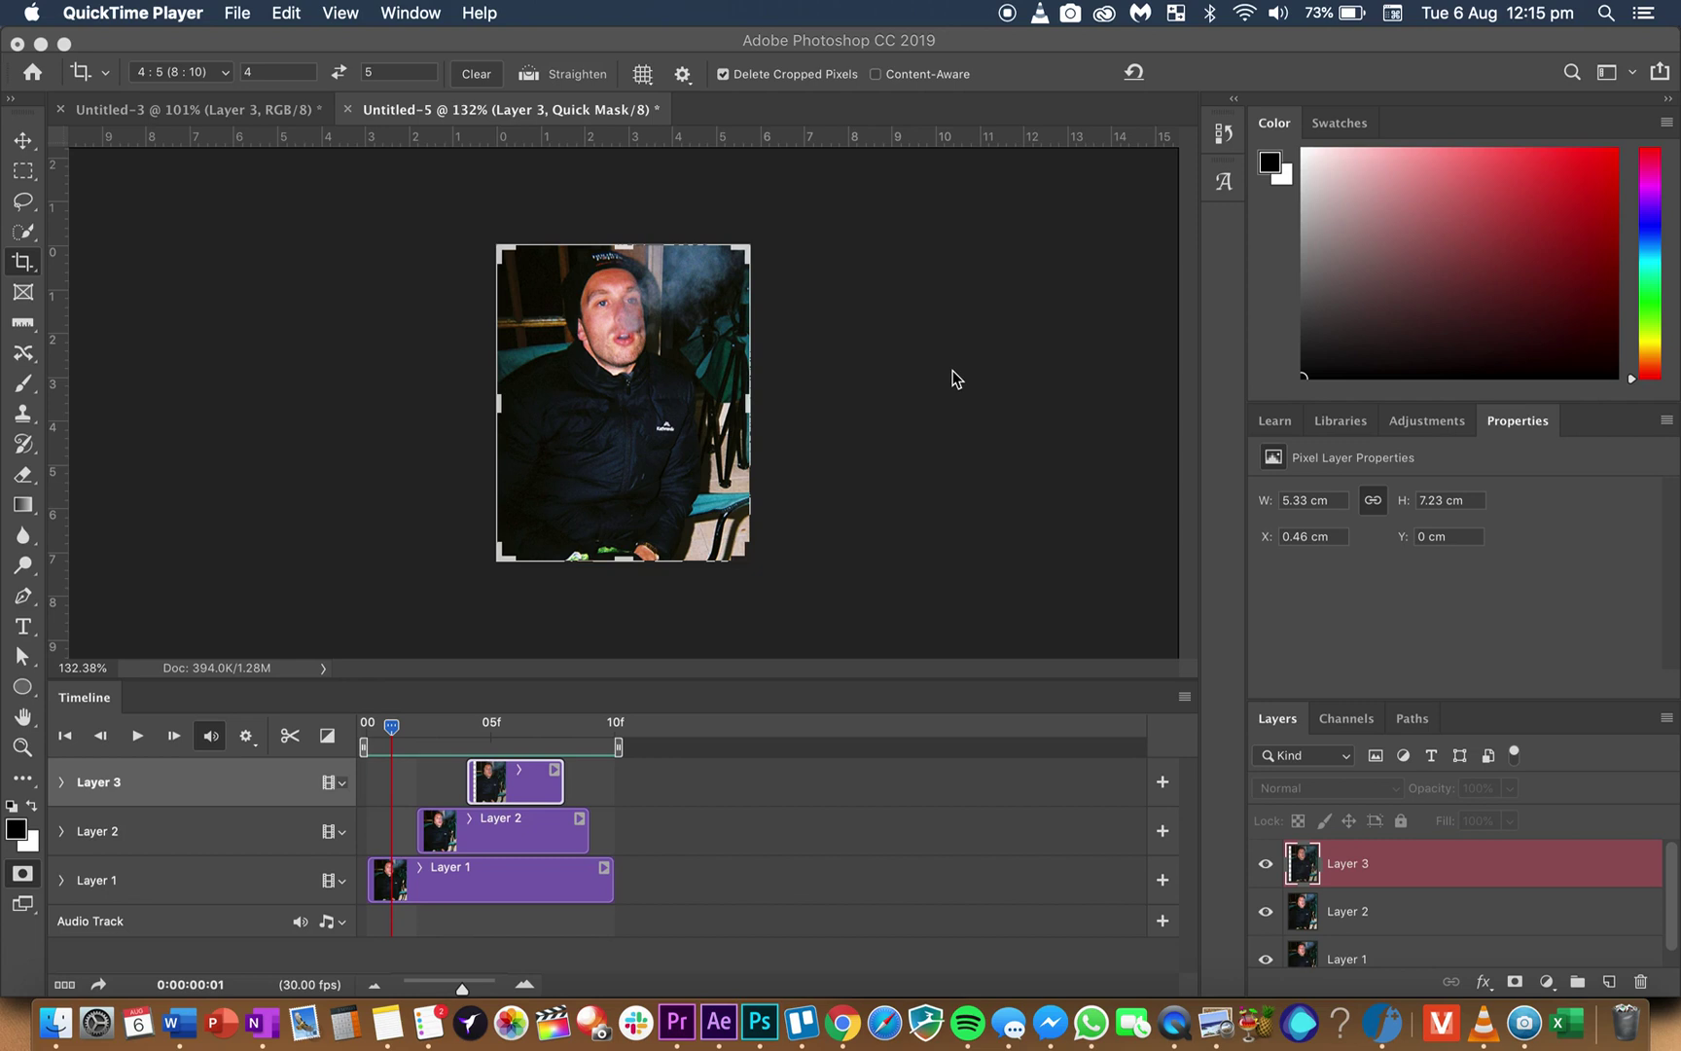
- Create a new white document named euan and crop it to a 4:5 portrait of 14.46 × 18.06 cm
click(839, 409)
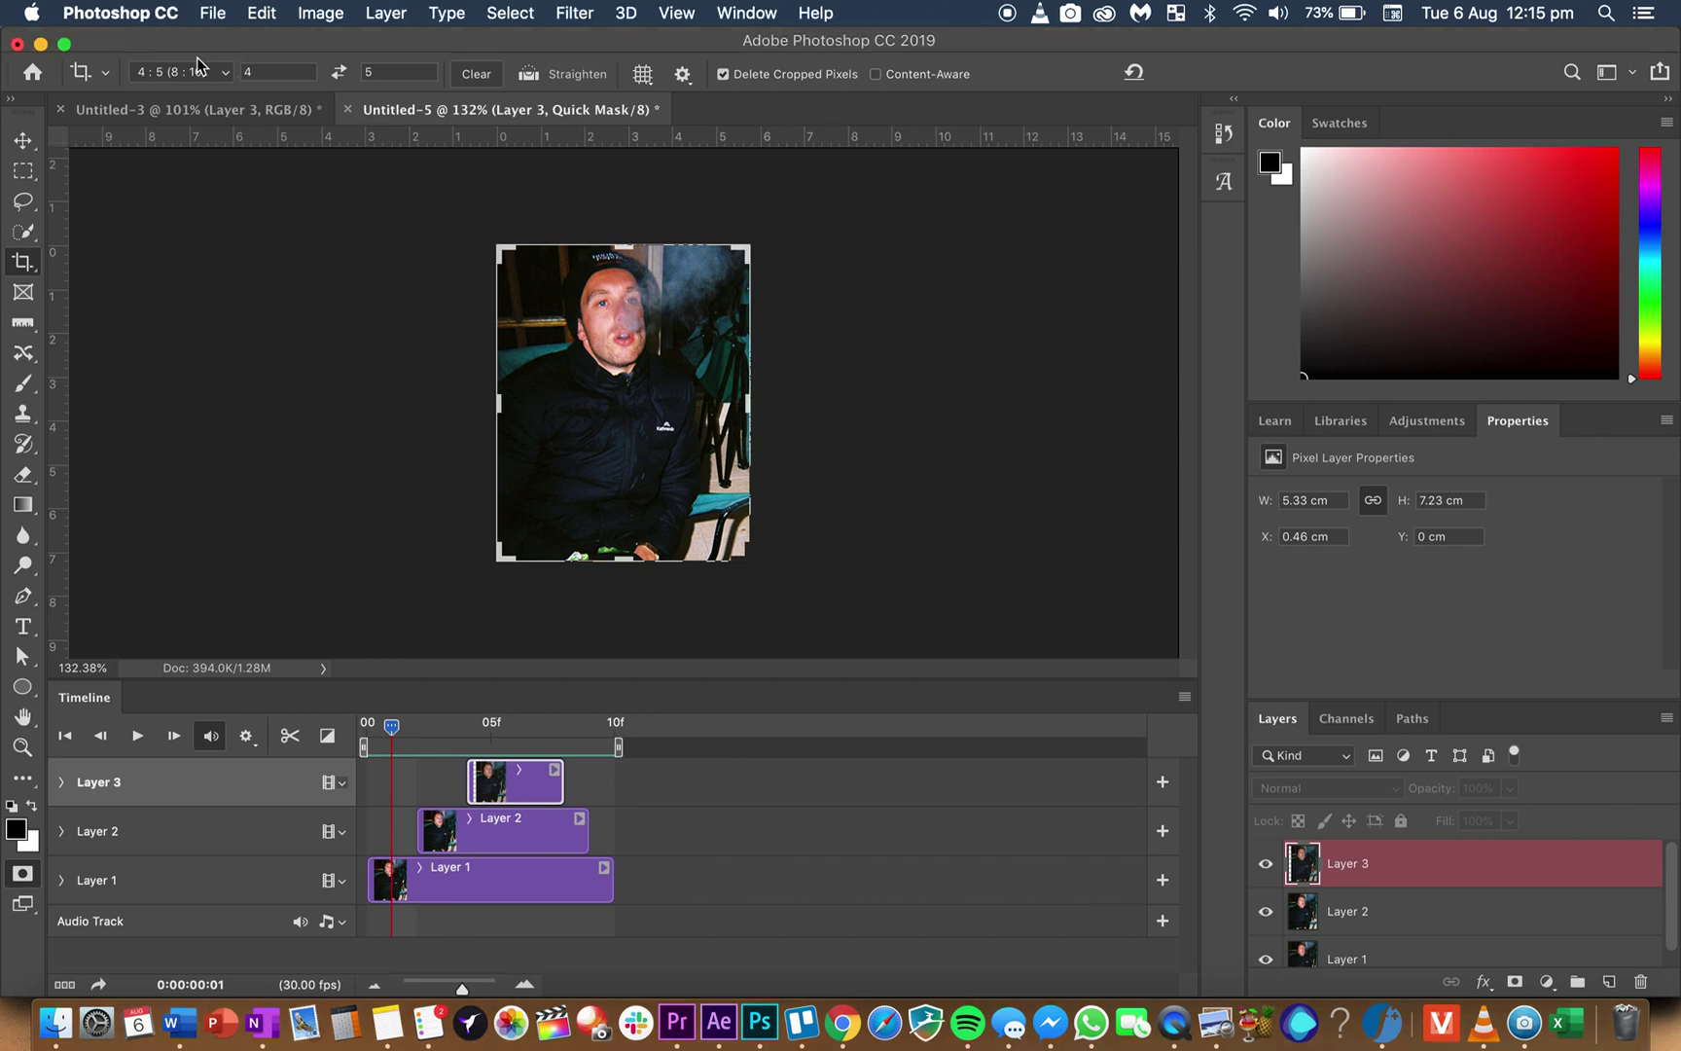
click(214, 13)
click(225, 39)
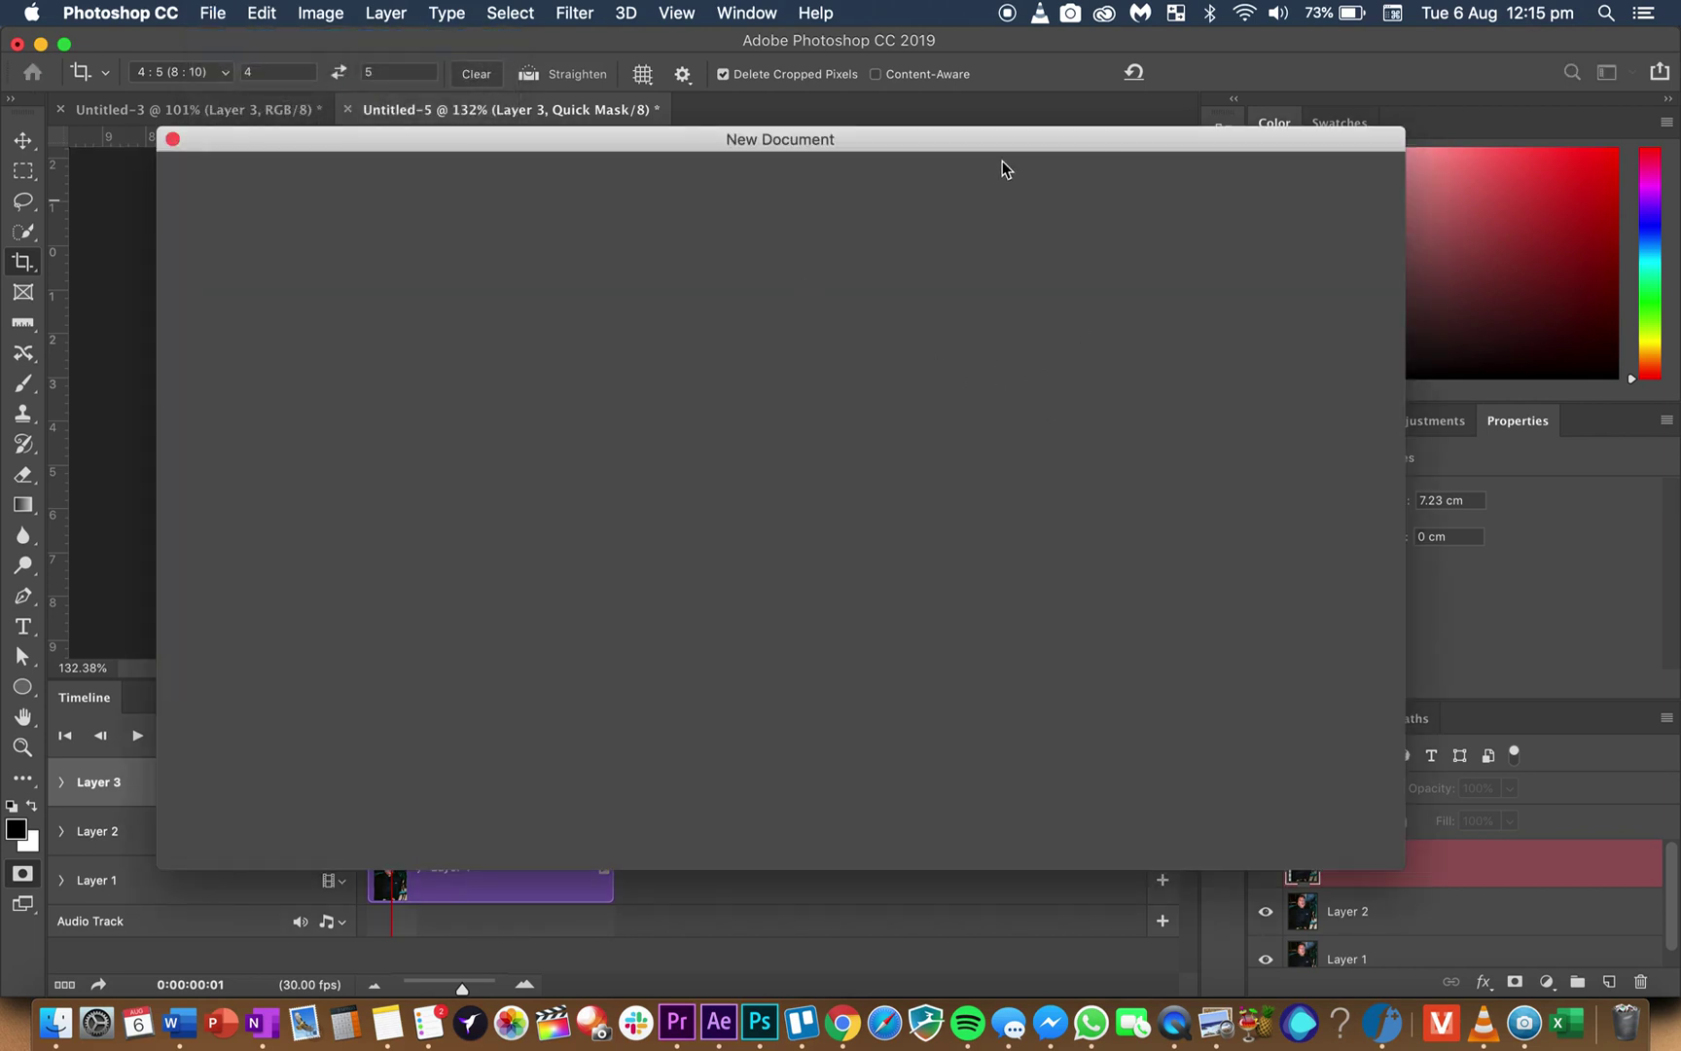
drag(937, 151, 979, 154)
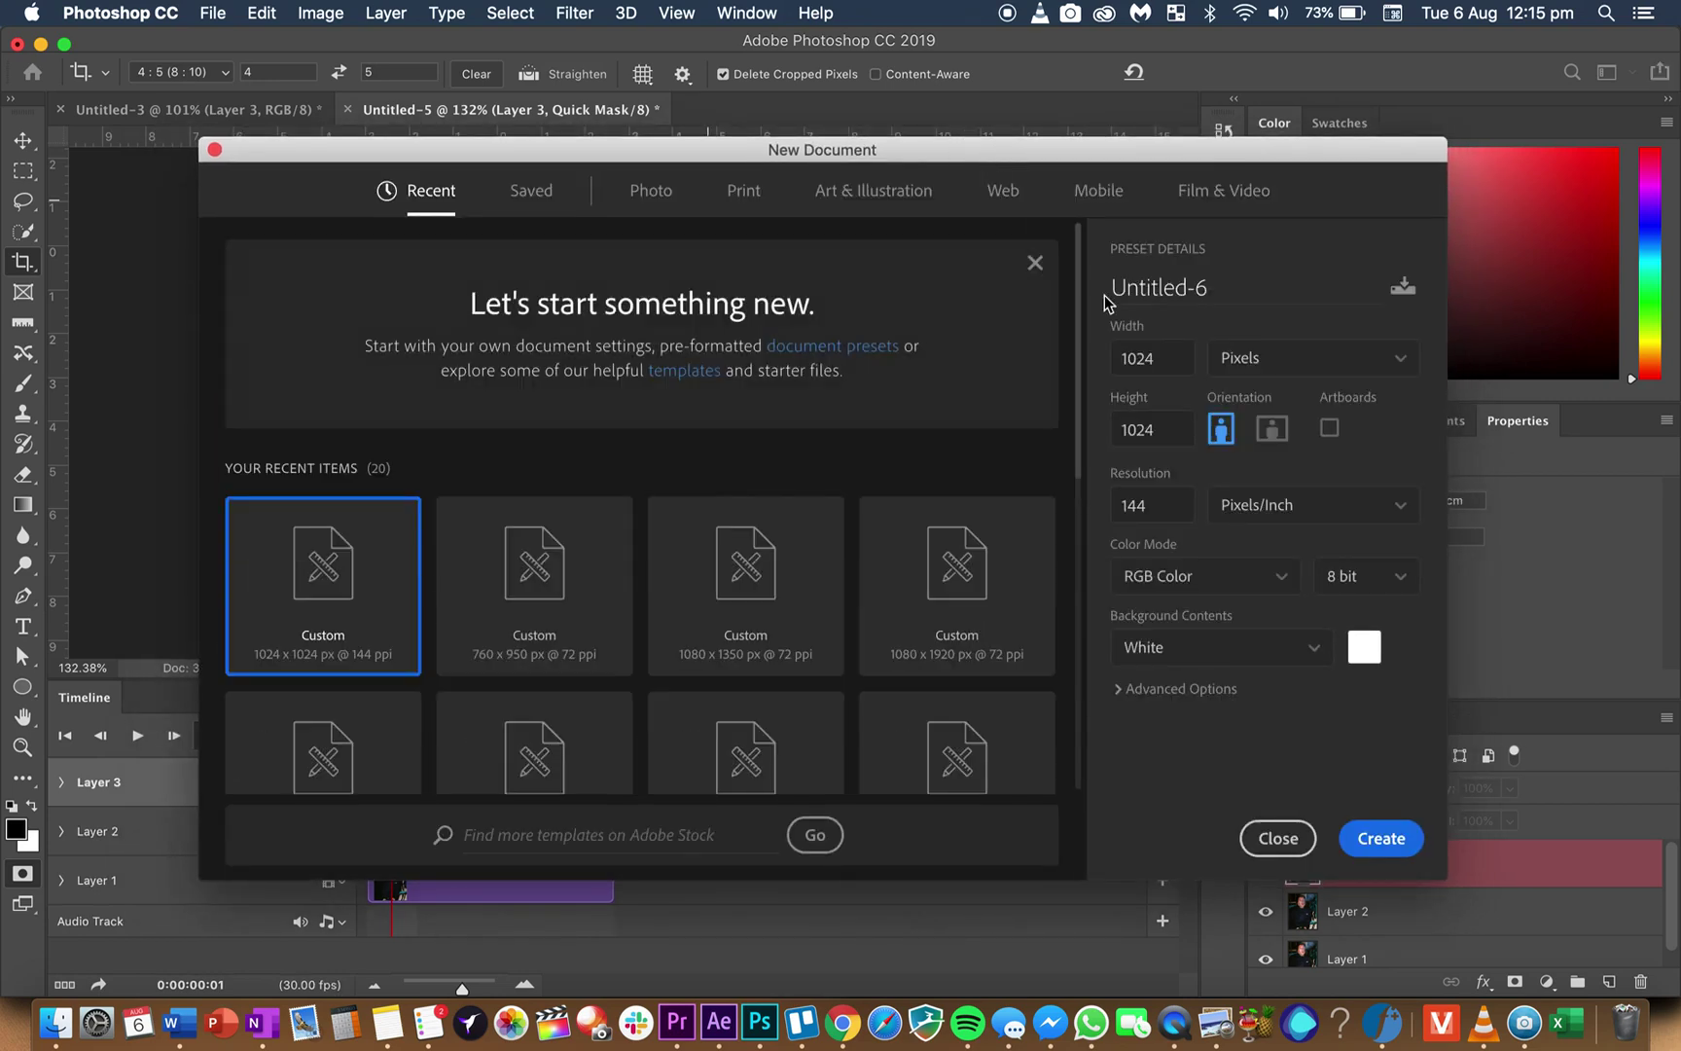
click(1222, 288)
double_click(1214, 288)
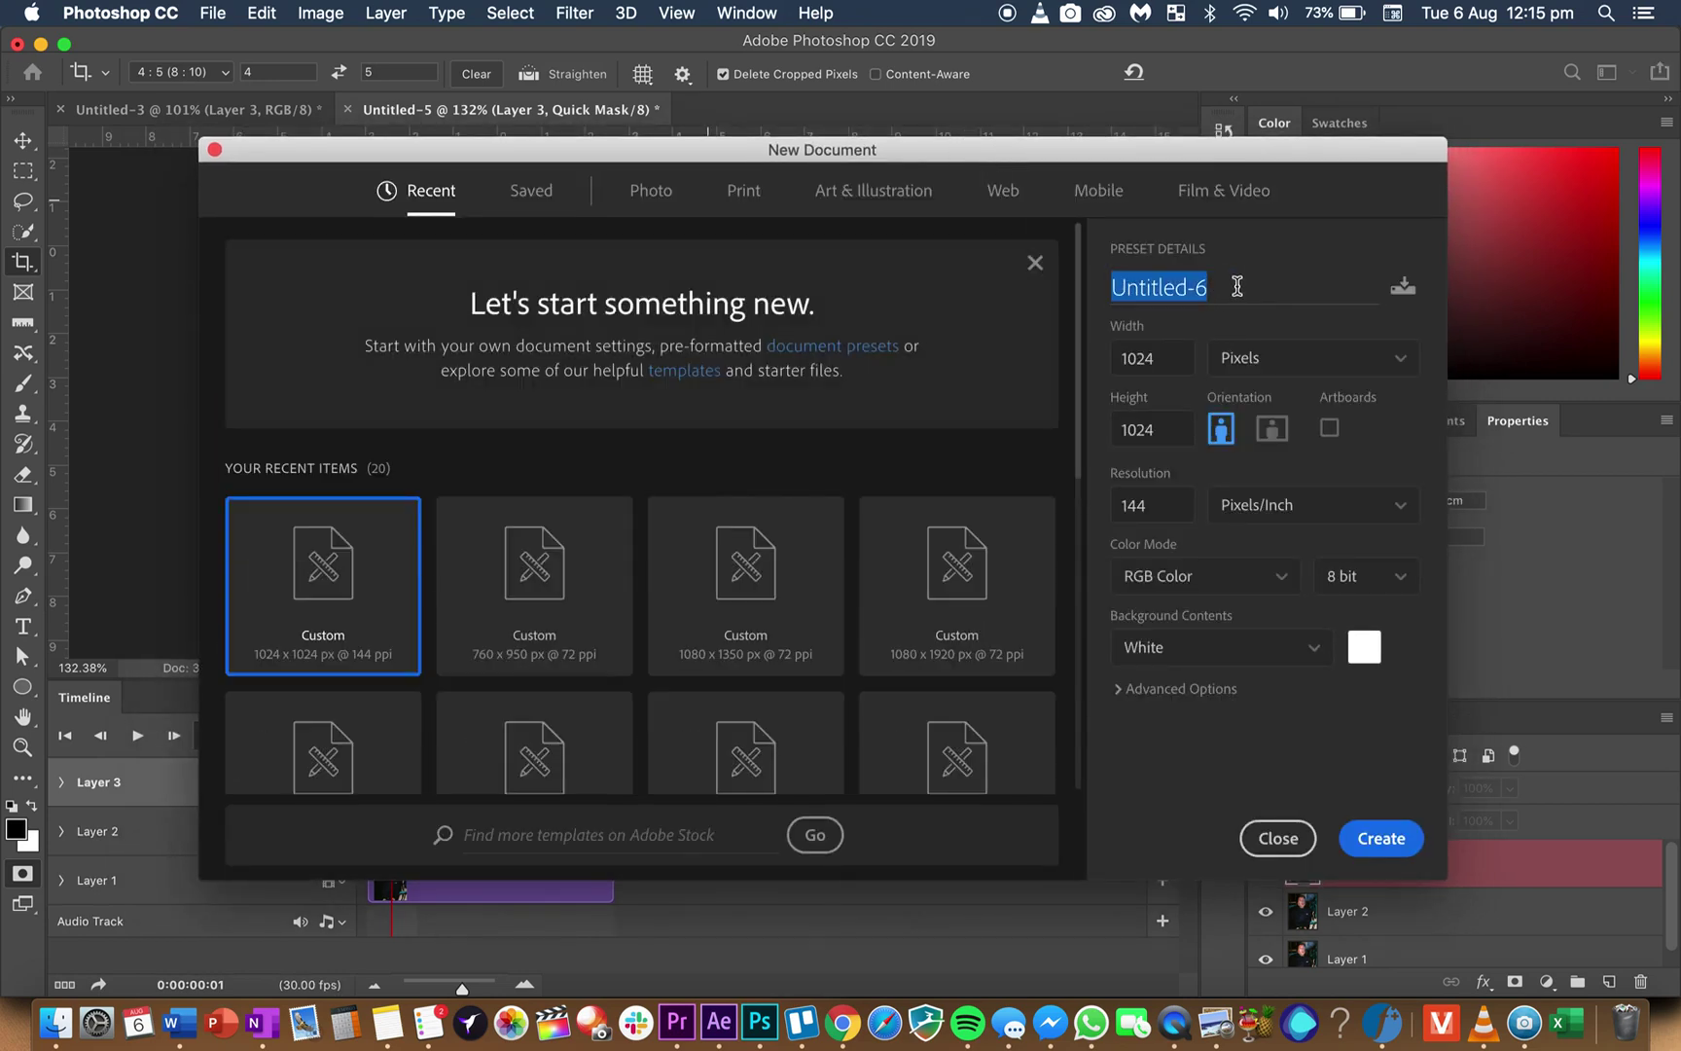
text(euan)
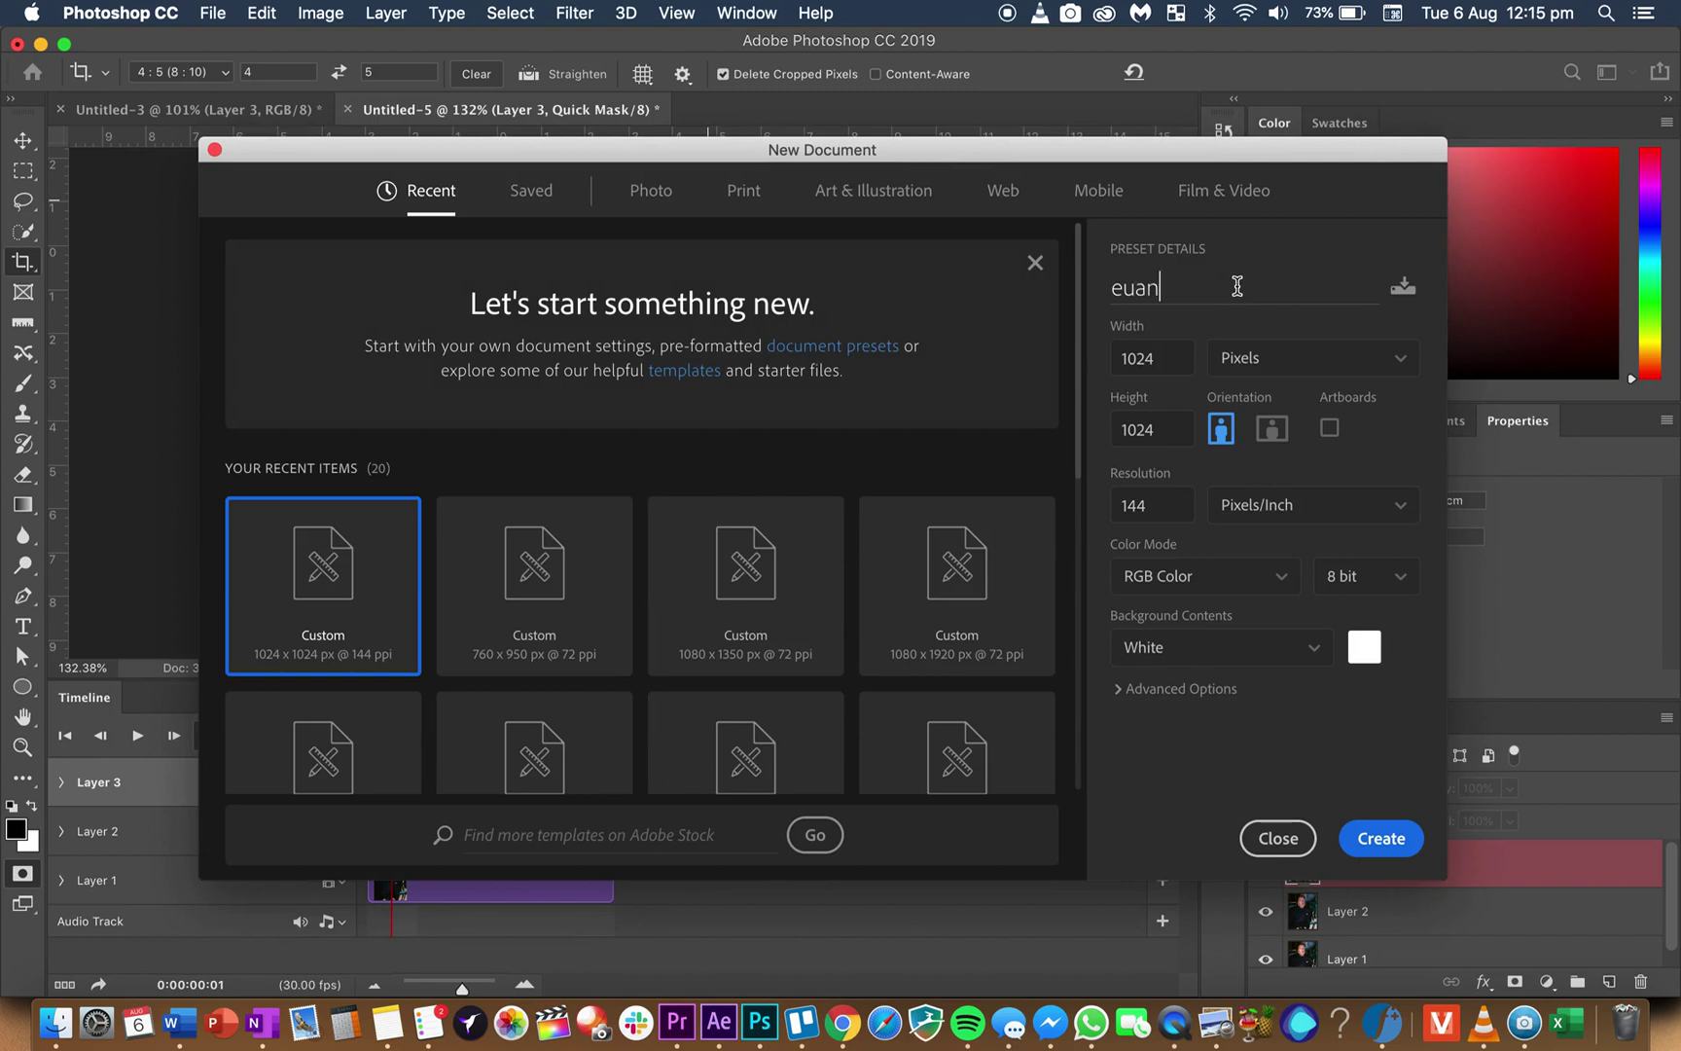
click(1142, 767)
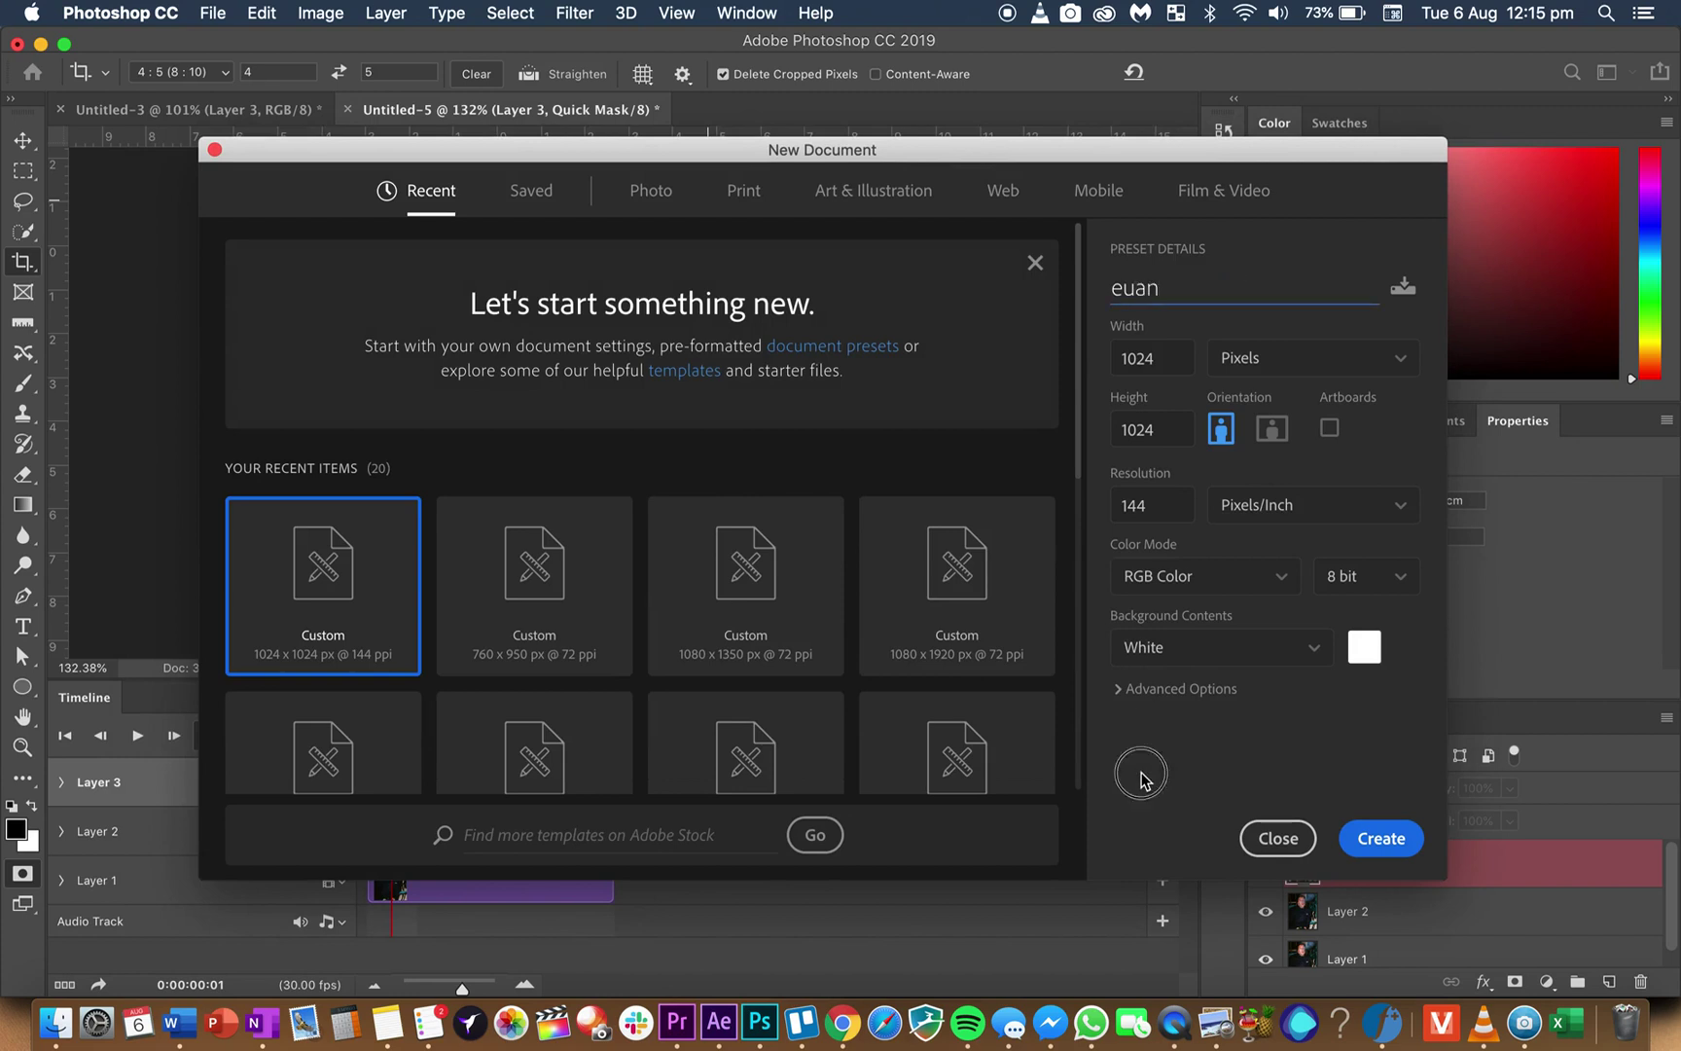
click(1206, 334)
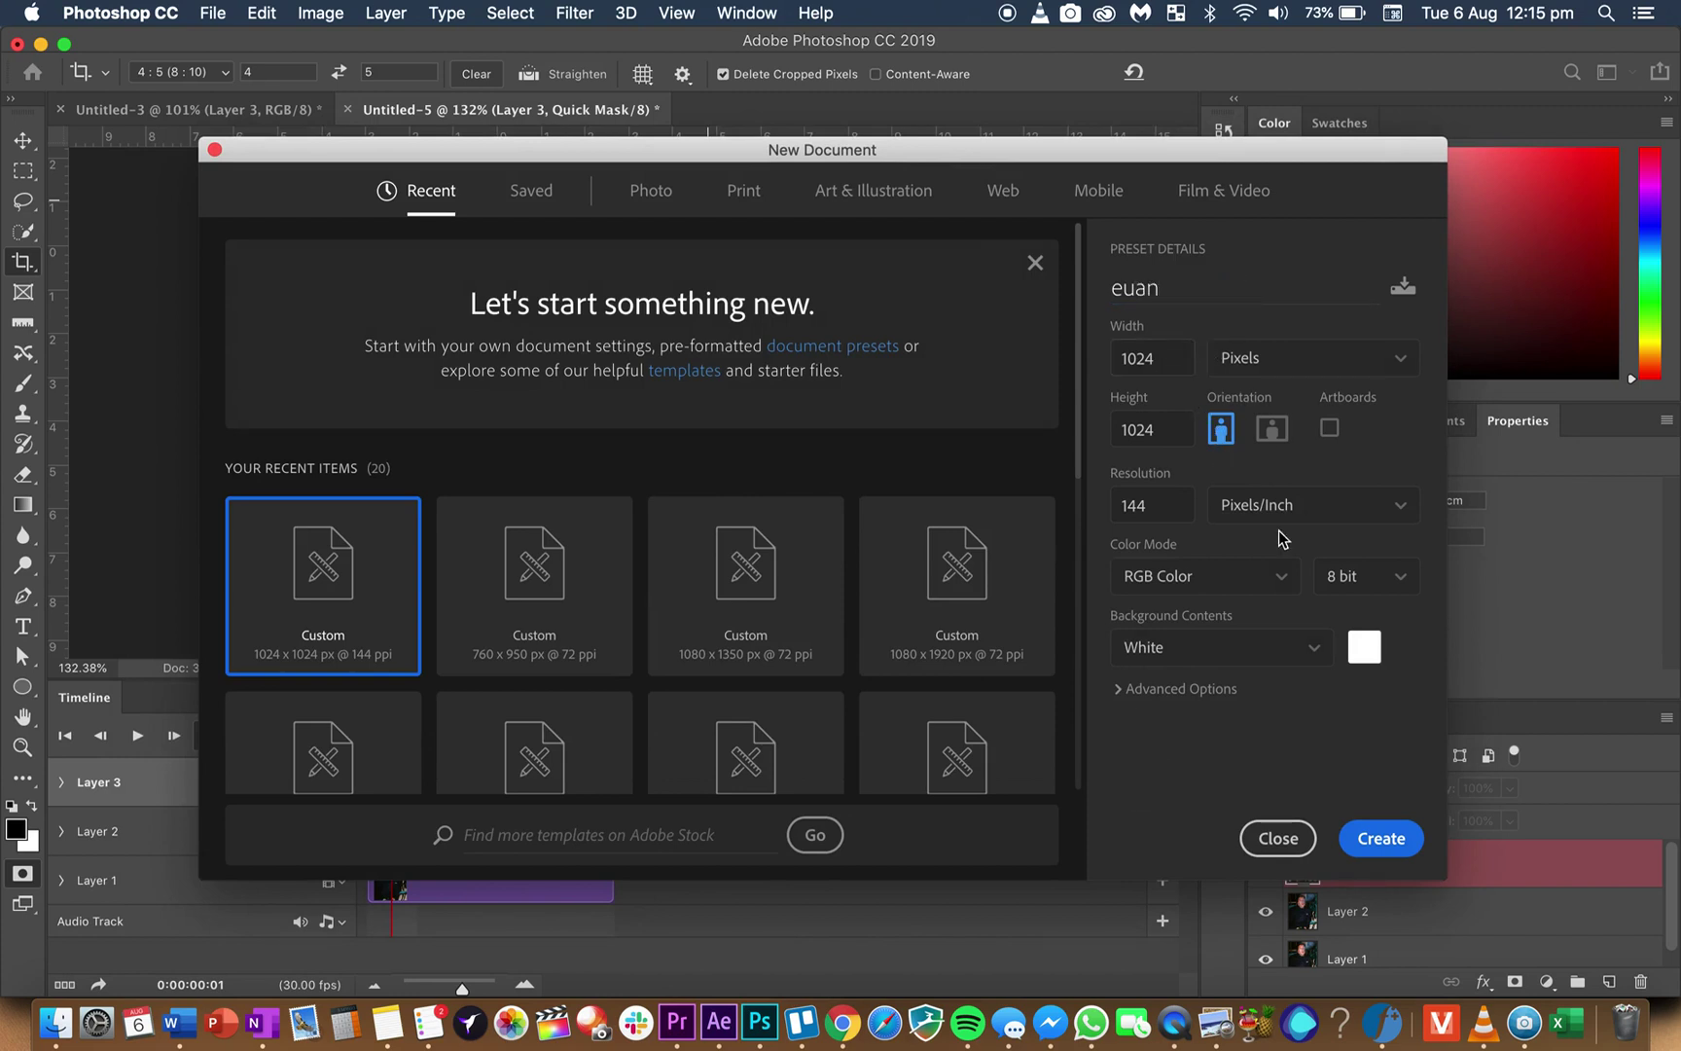
click(1389, 837)
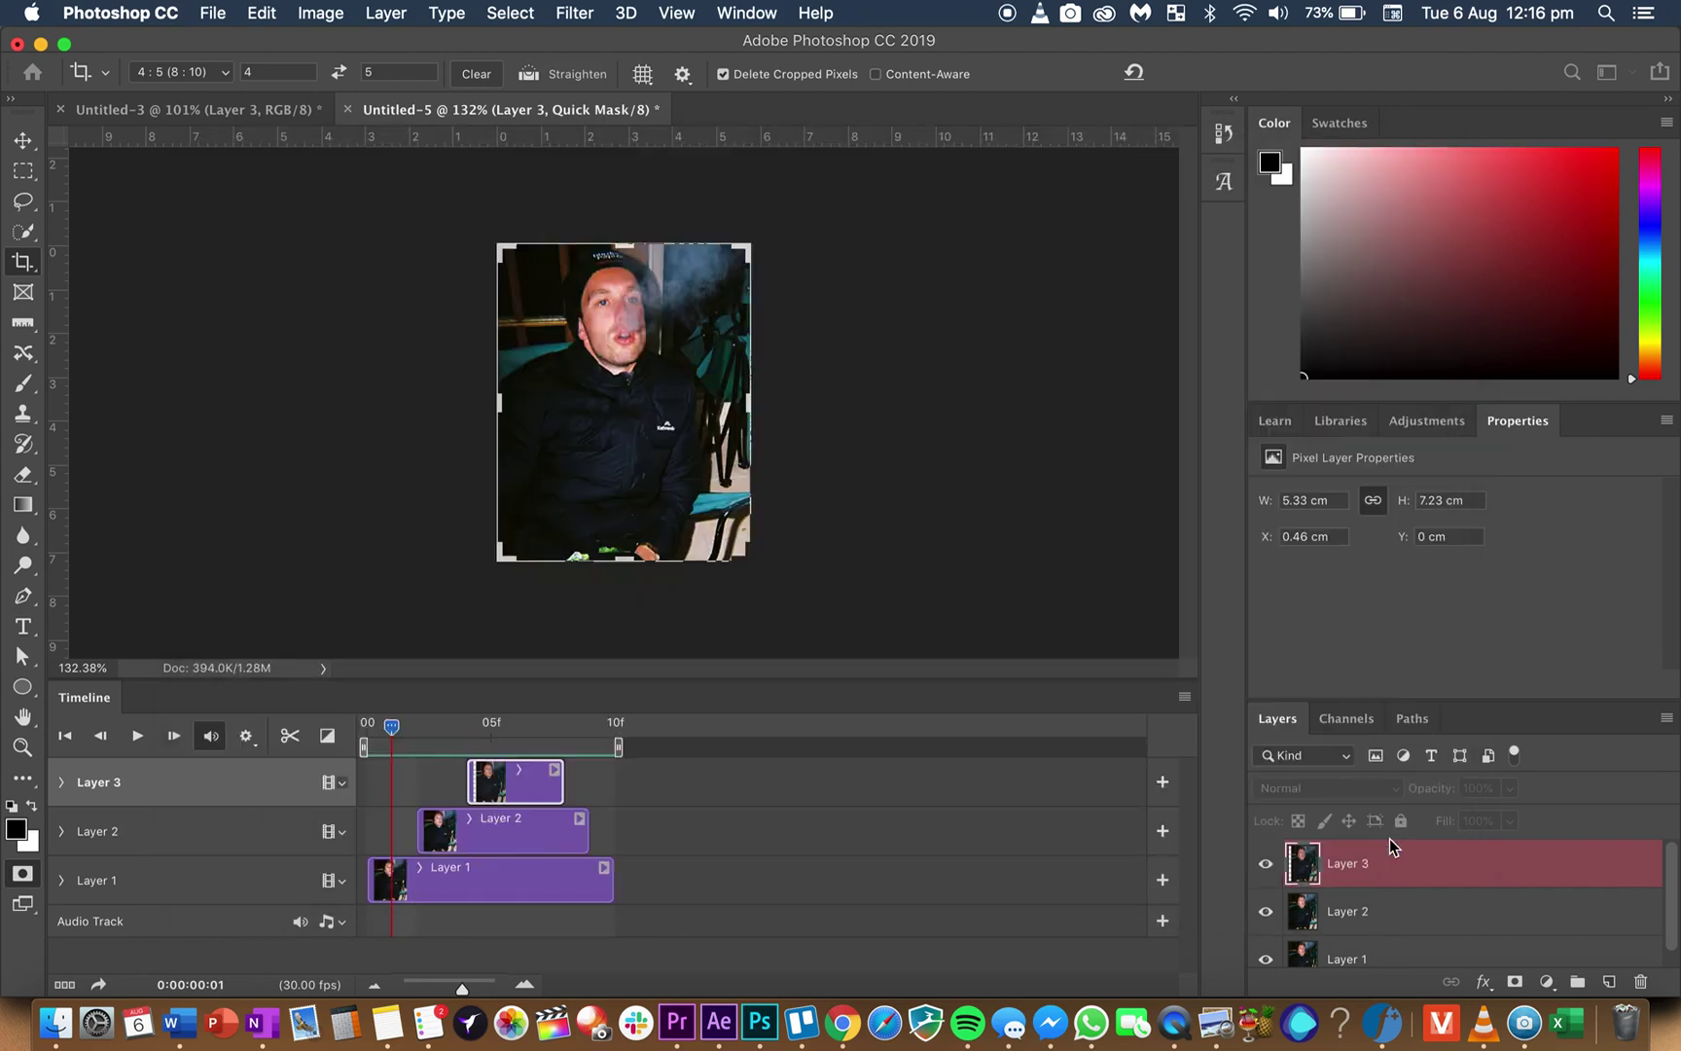
click(919, 359)
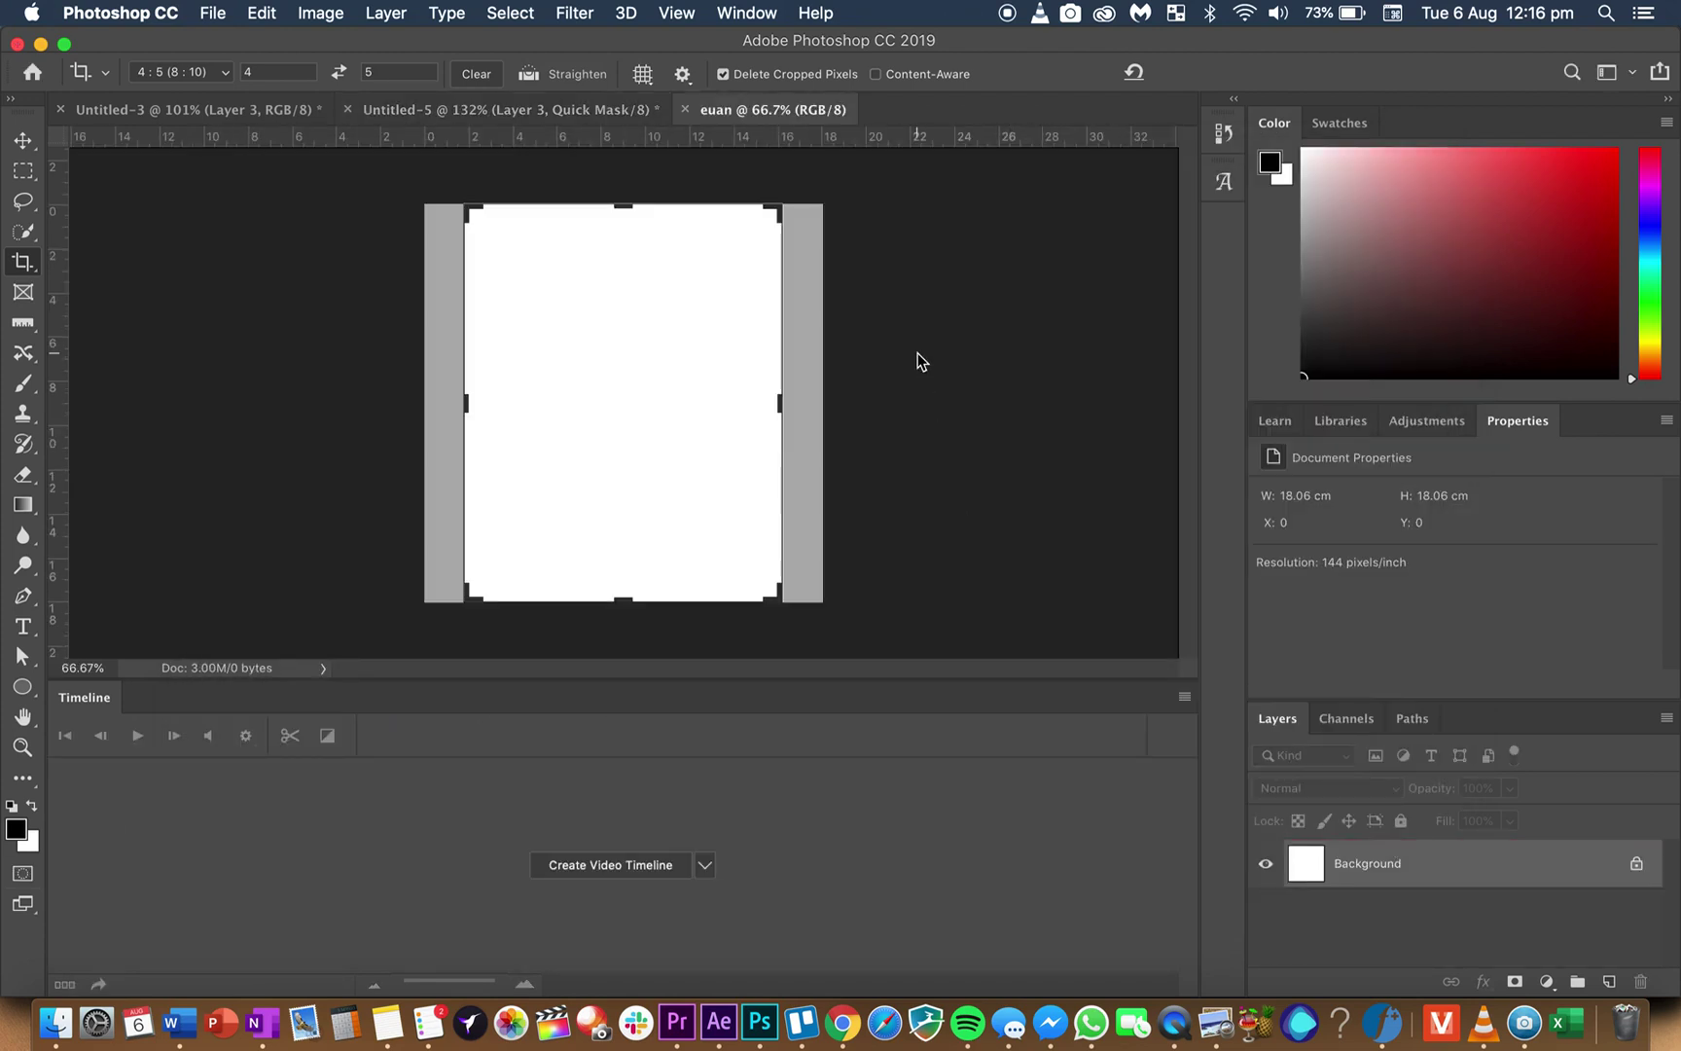
key(Return)
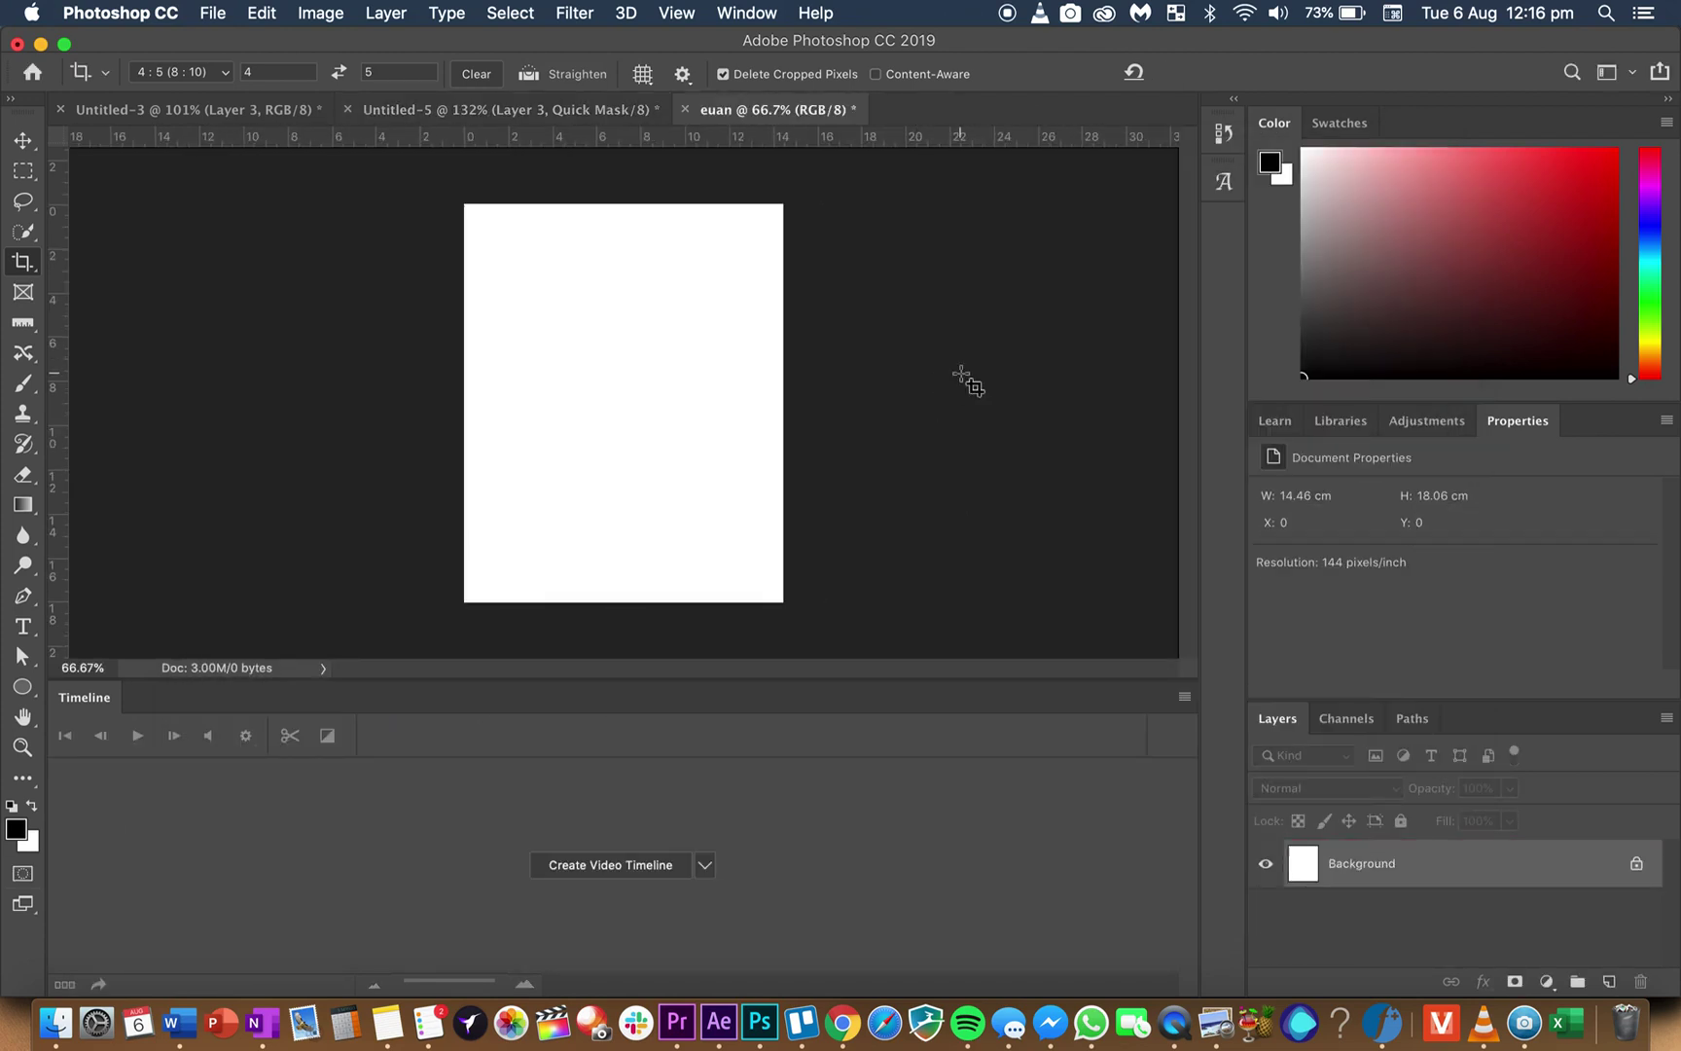
- Place photos C003300-R1-15-13A and C003300-R1-16-14A from the NEW NEW folder into euan as layers
click(47, 1043)
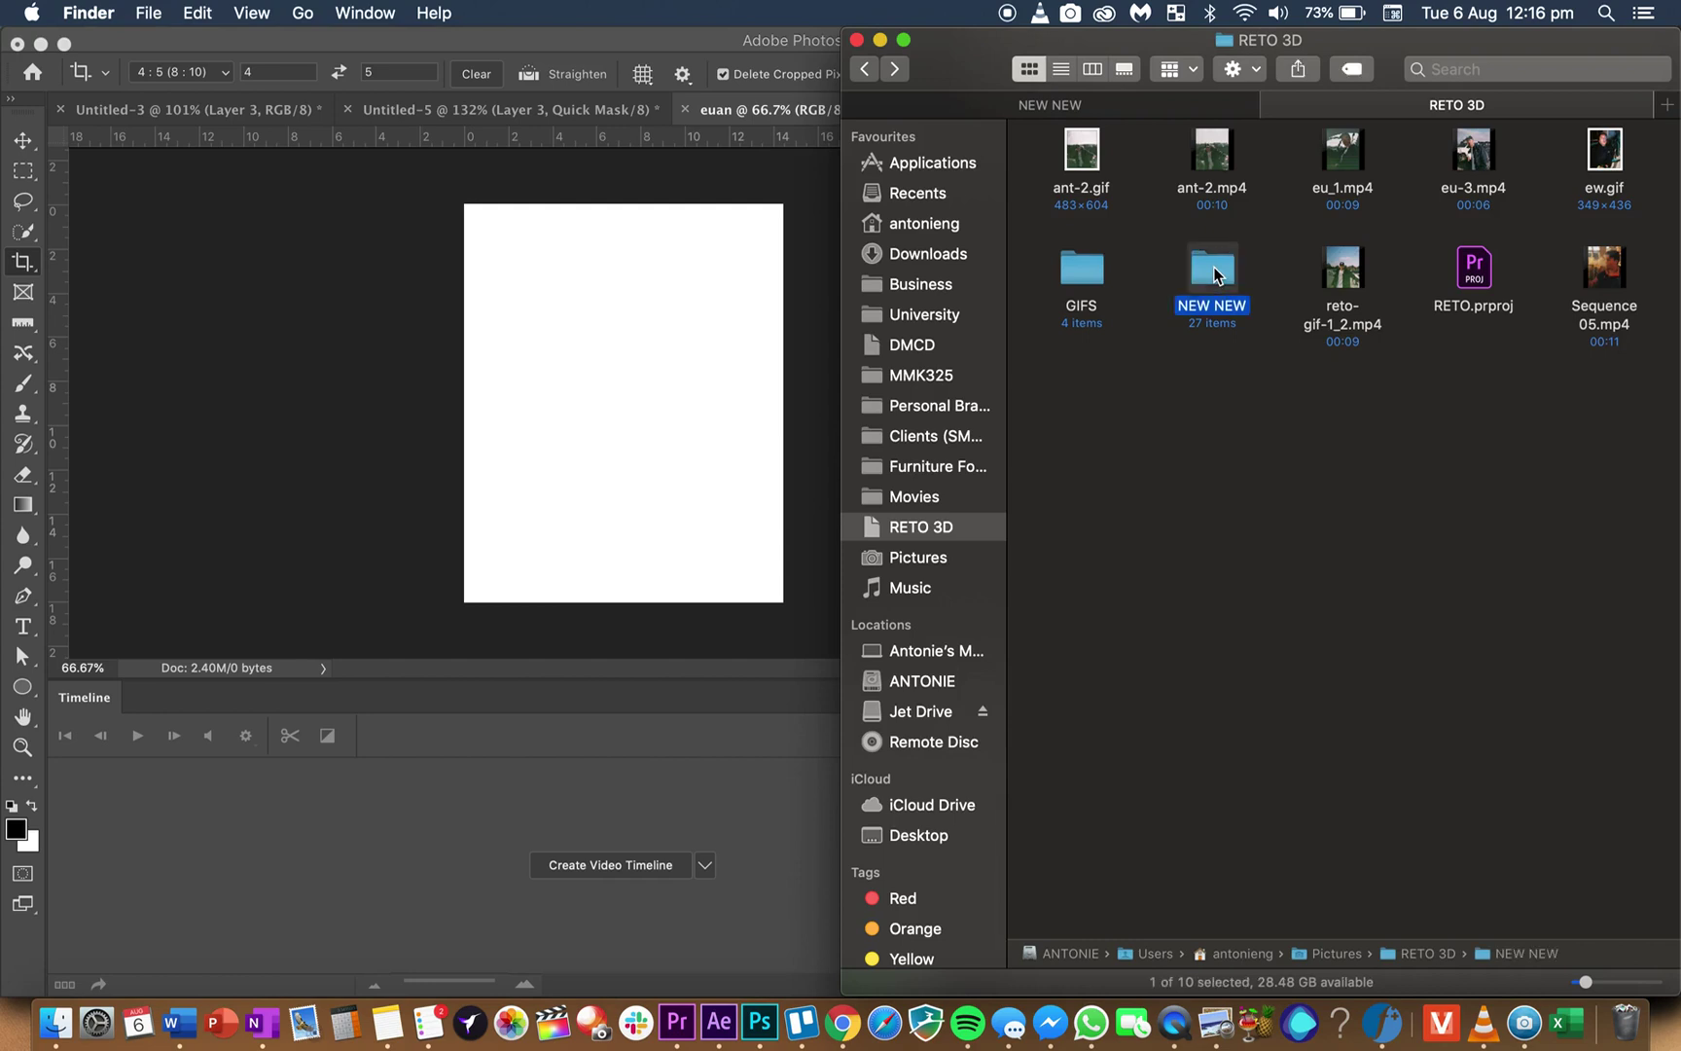
double_click(1213, 267)
scroll(1194, 421, down, 5)
scroll(1194, 422, down, 3)
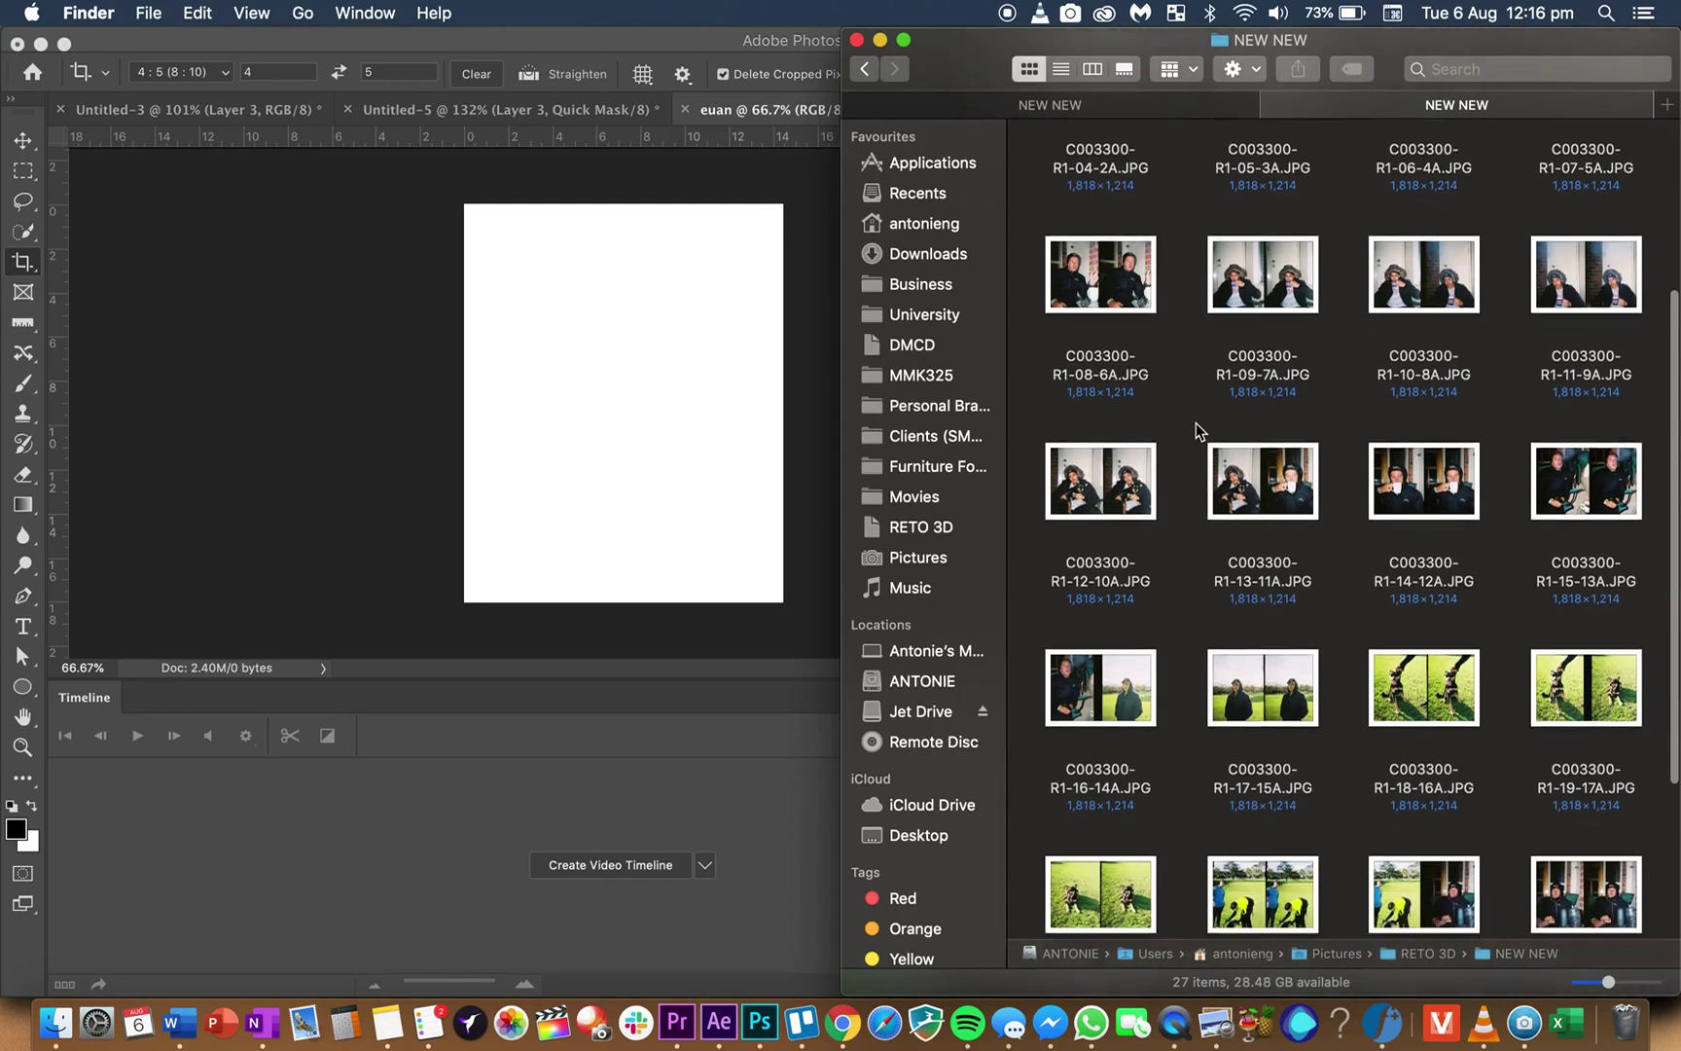
scroll(1195, 431, up, 1)
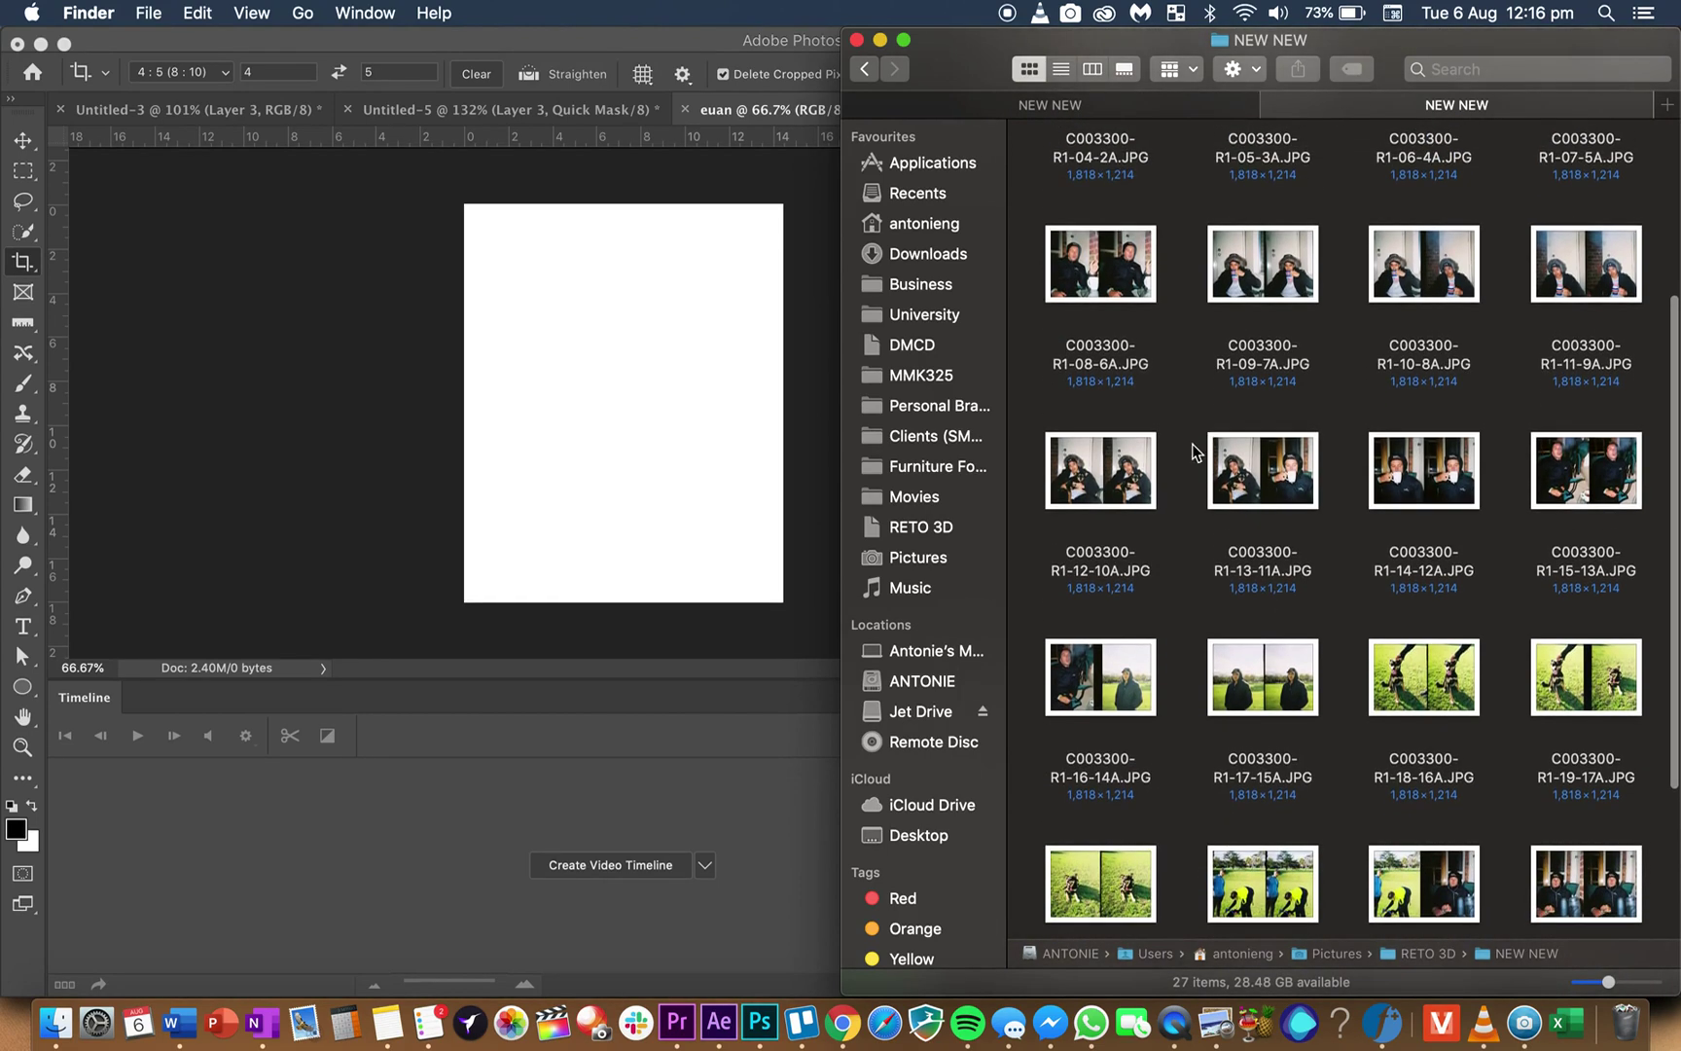
click(1138, 686)
super+click(1555, 492)
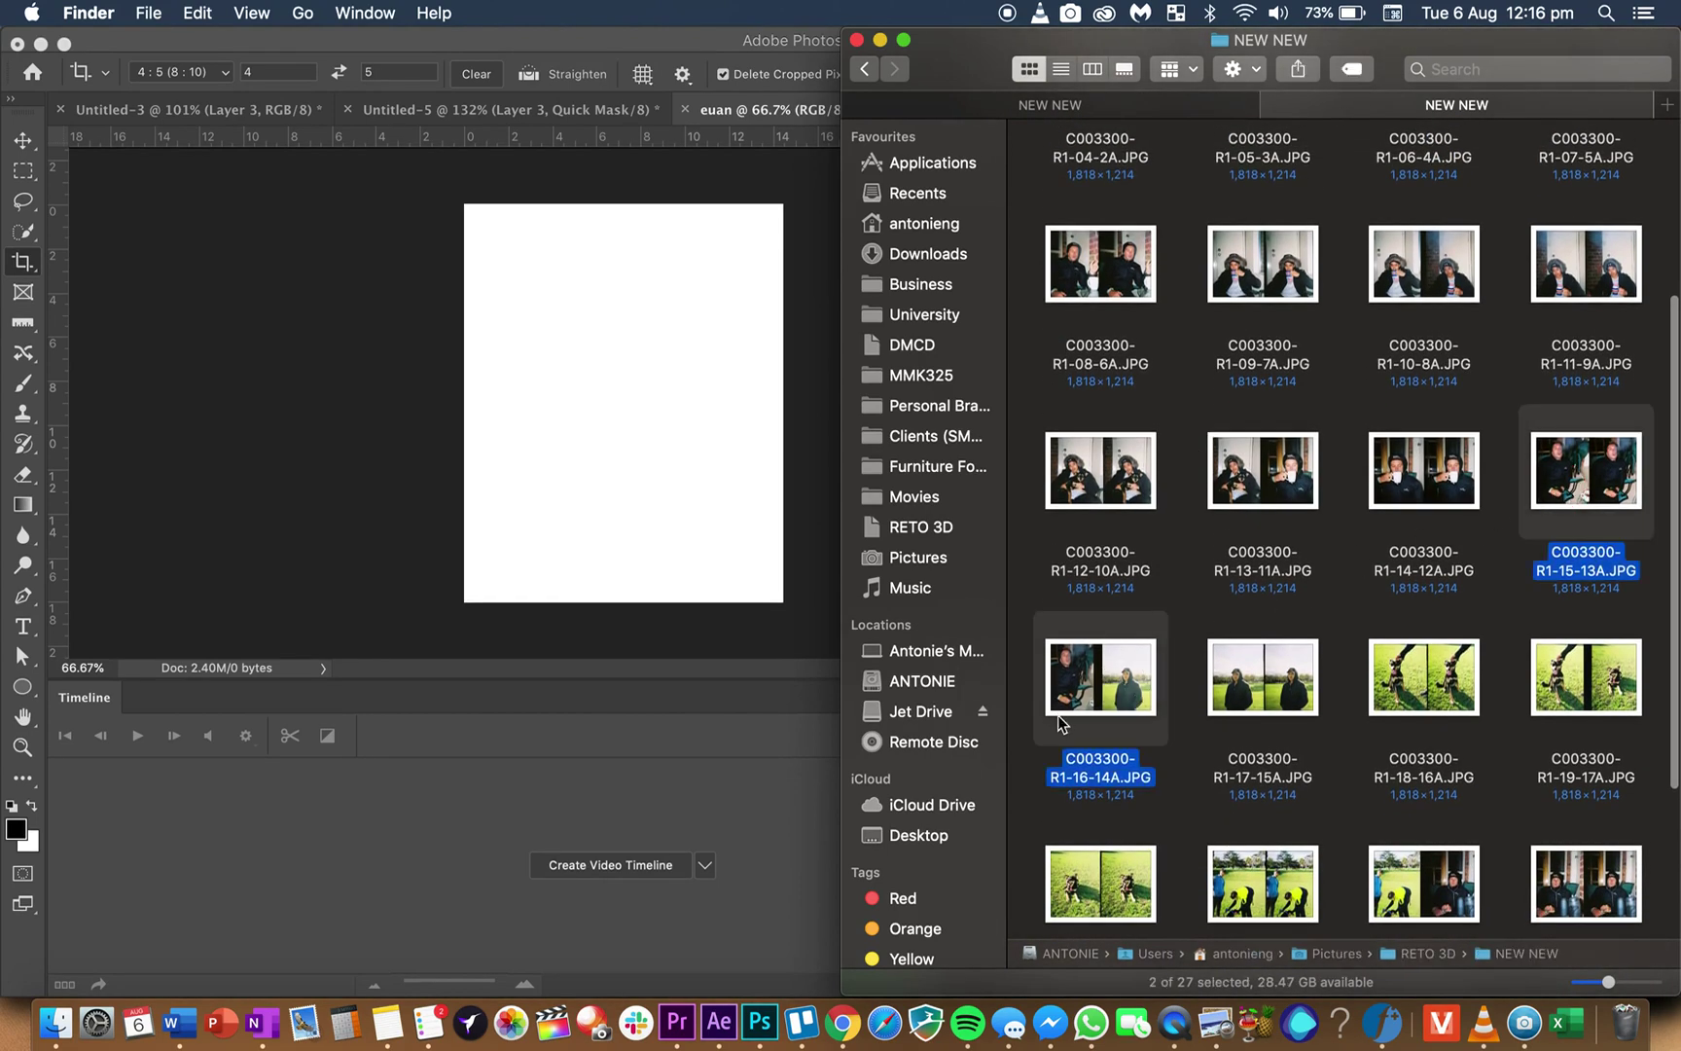
drag(1057, 714, 598, 428)
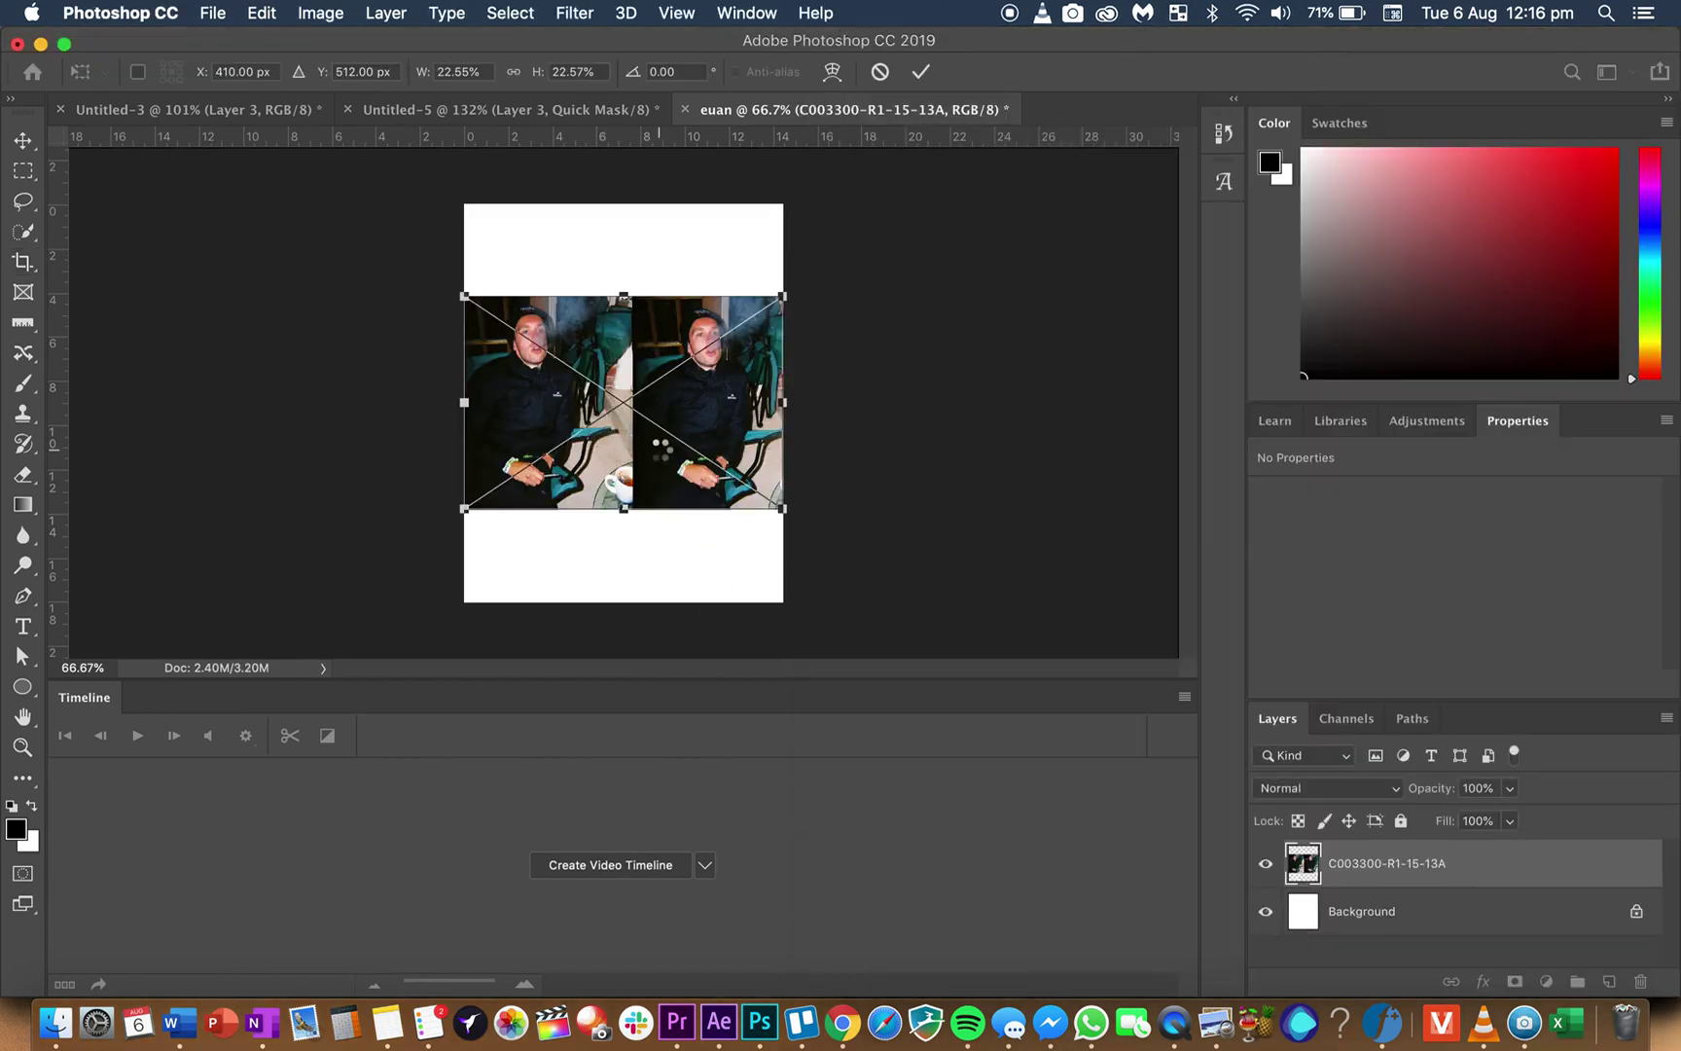
key(Return)
key(Return)
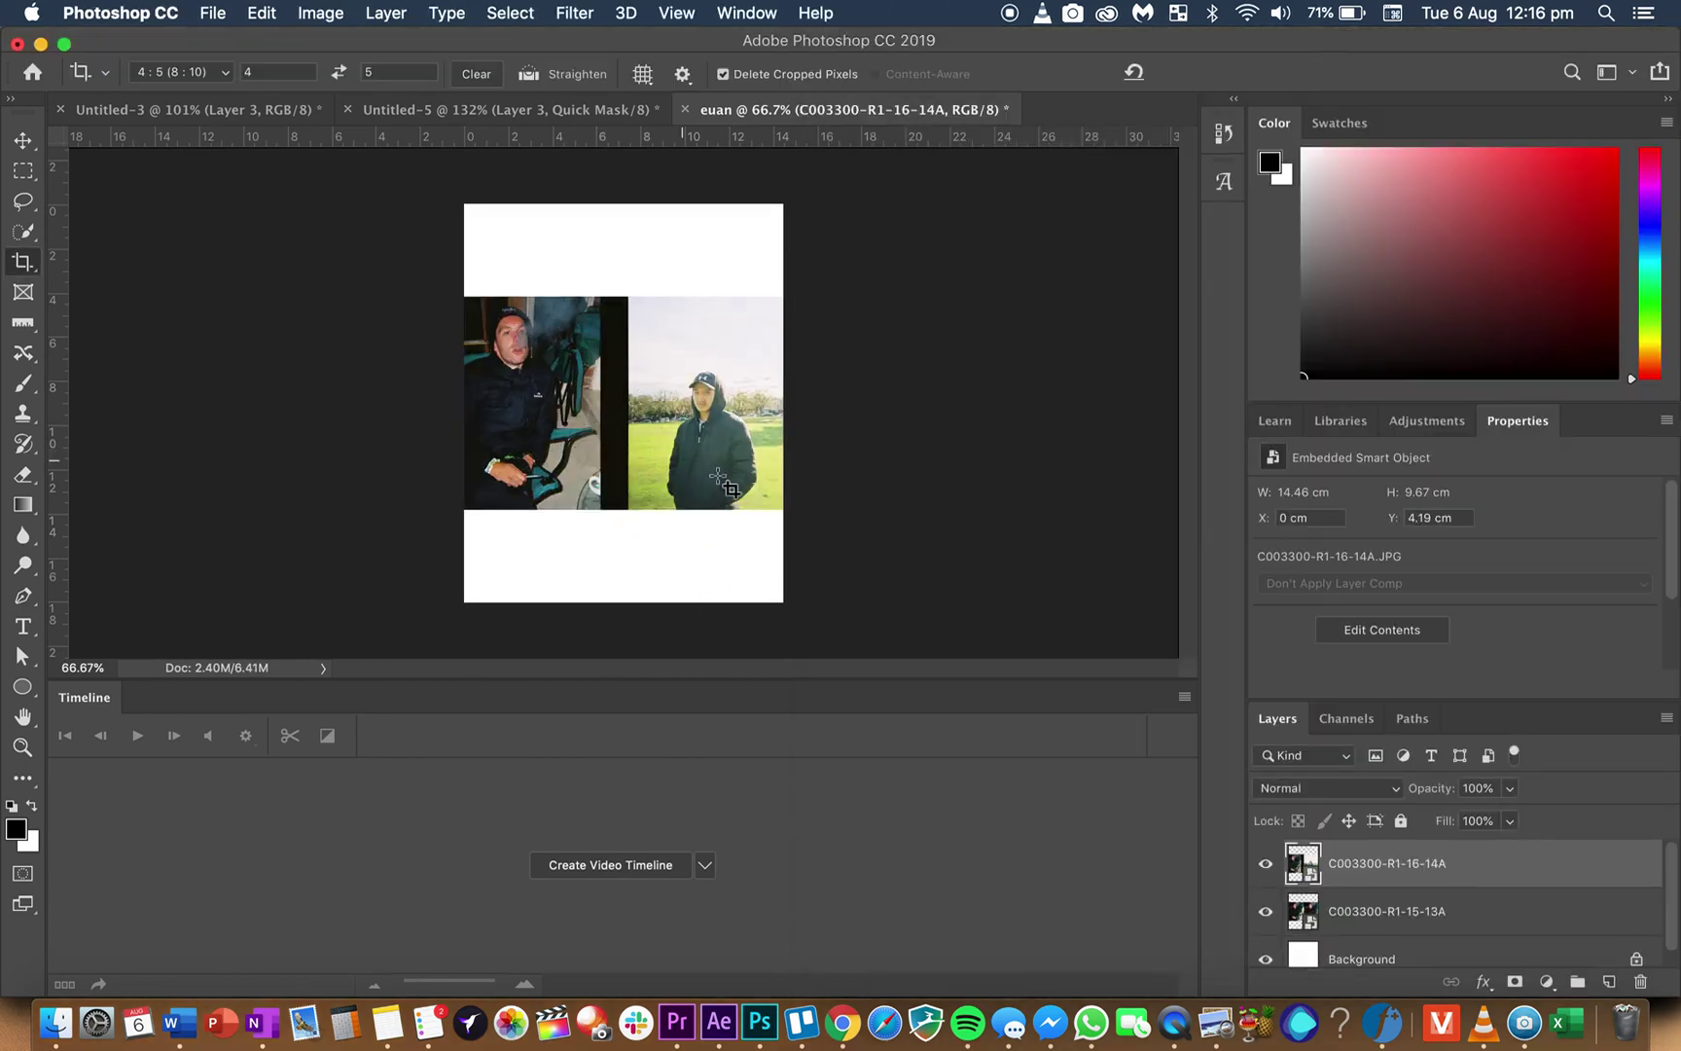
click(1481, 960)
- Delete the white Background layer, leaving both photo layers on a transparent canvas
click(1640, 983)
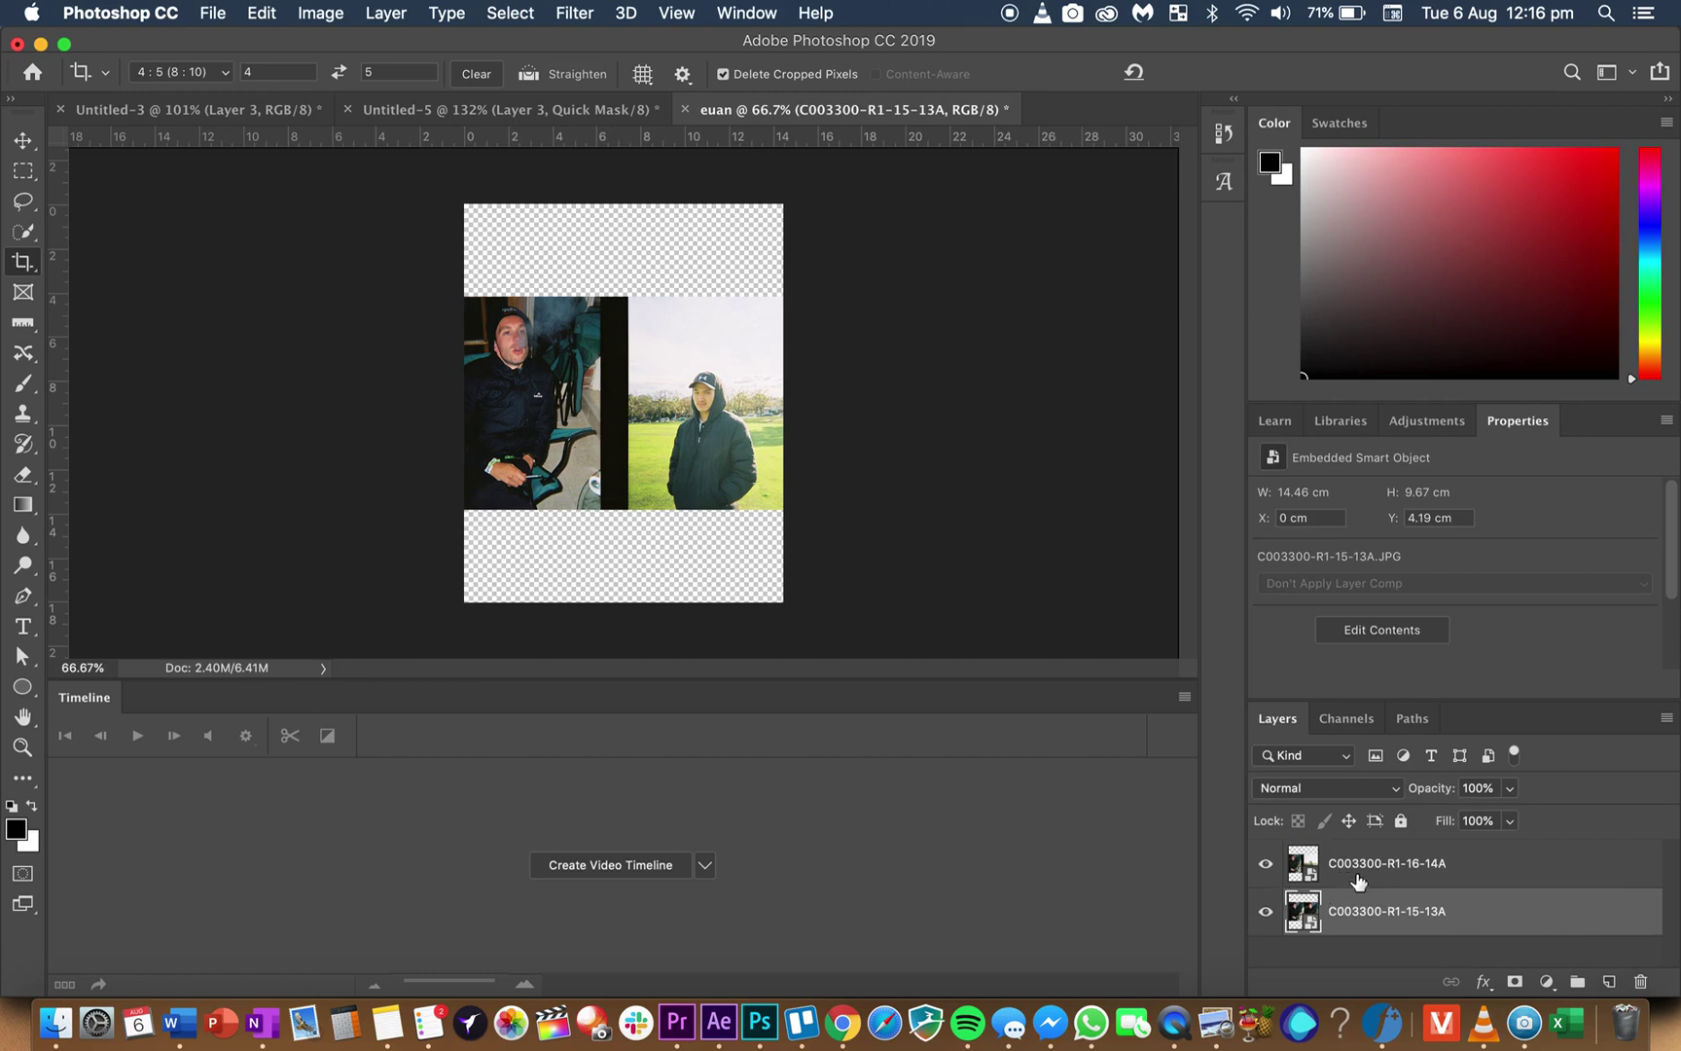
click(55, 1022)
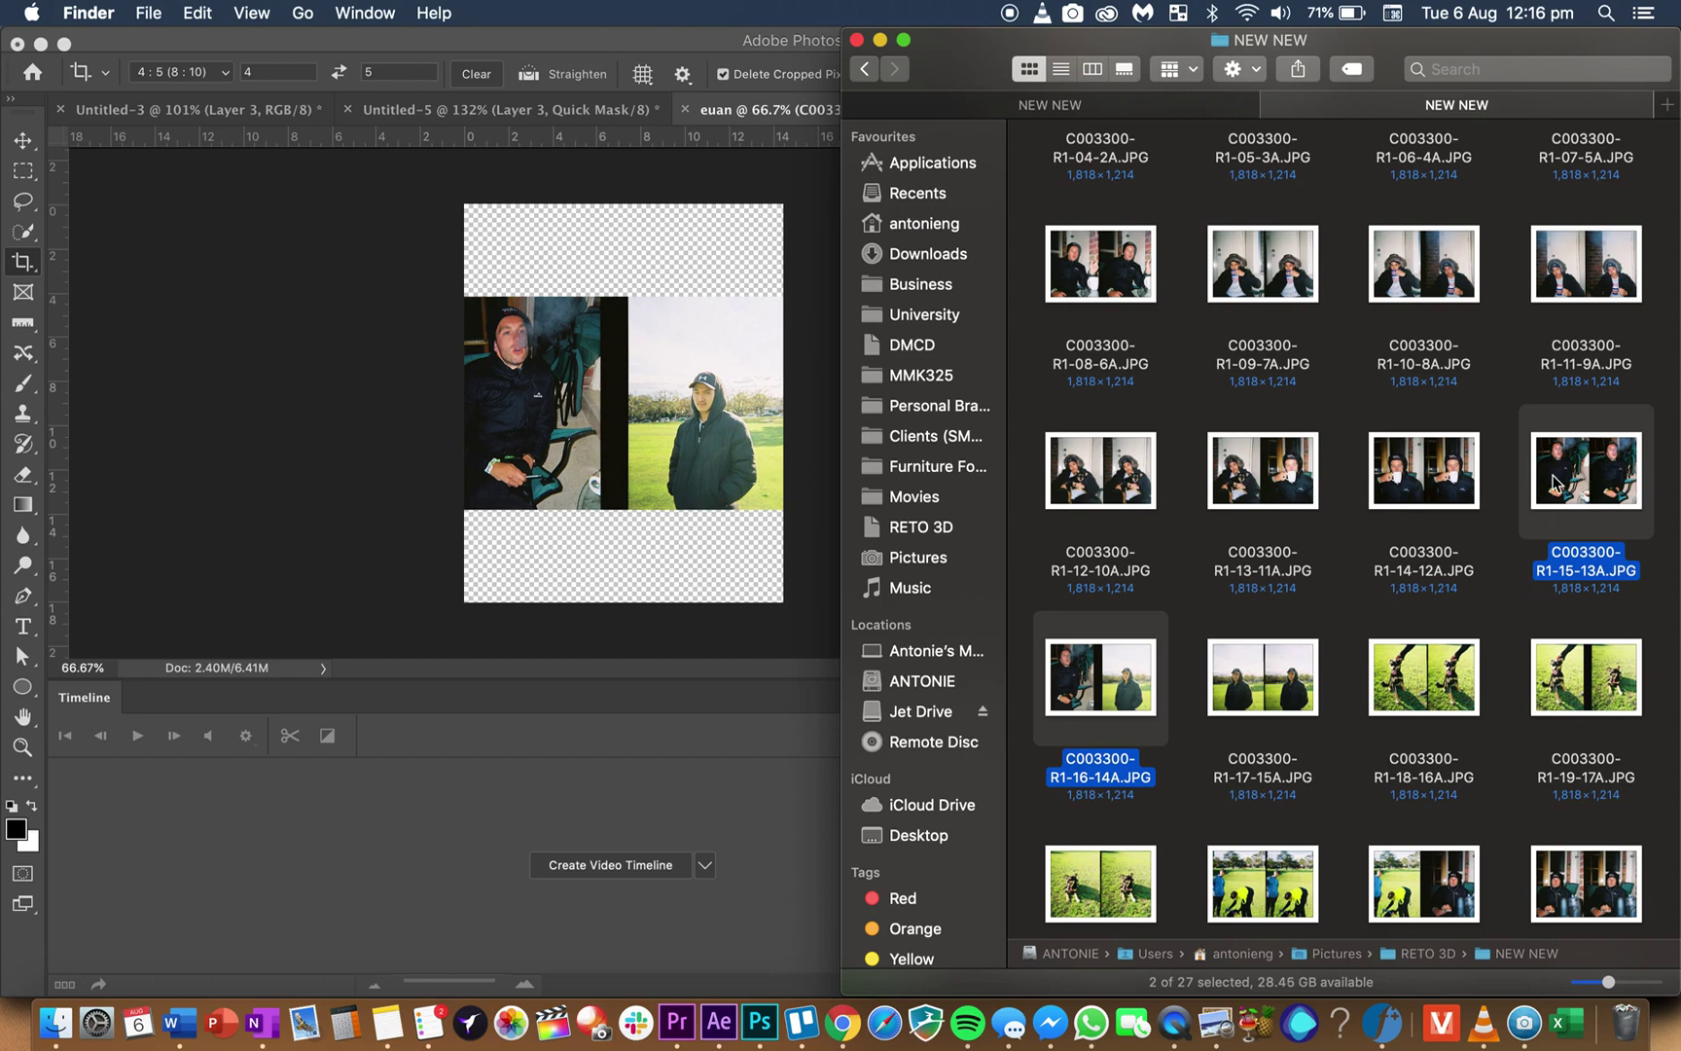
click(1485, 578)
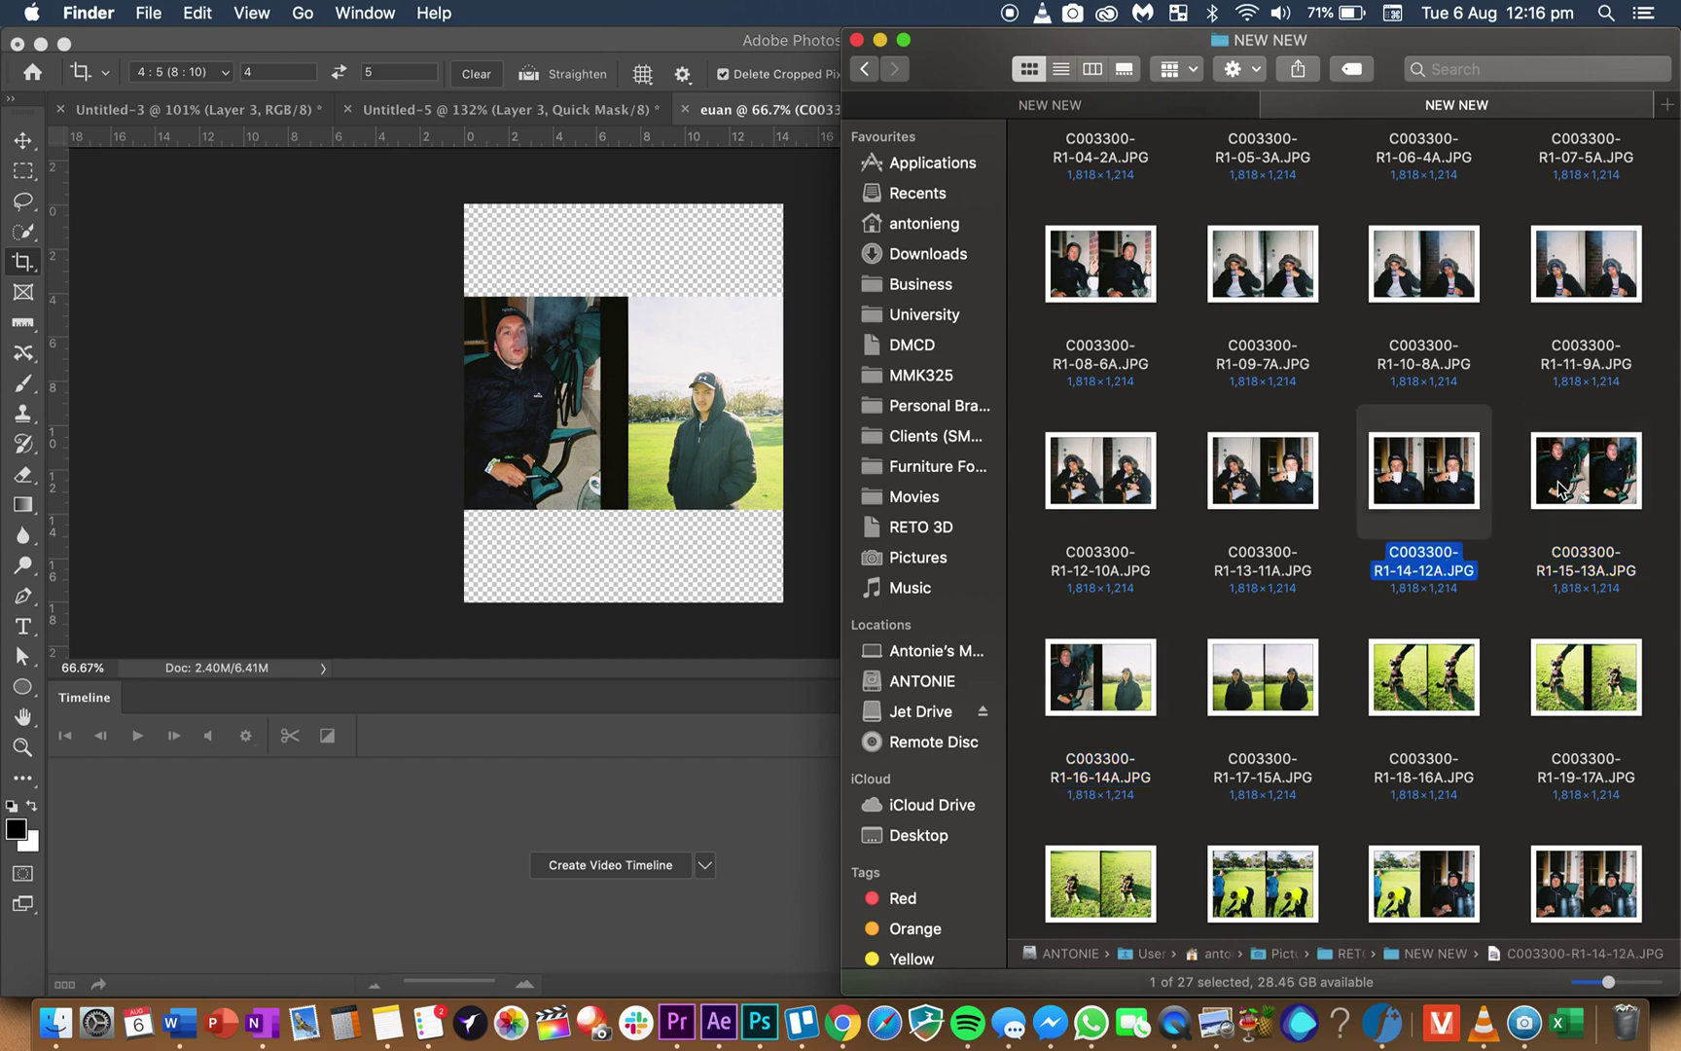
click(1564, 487)
click(654, 485)
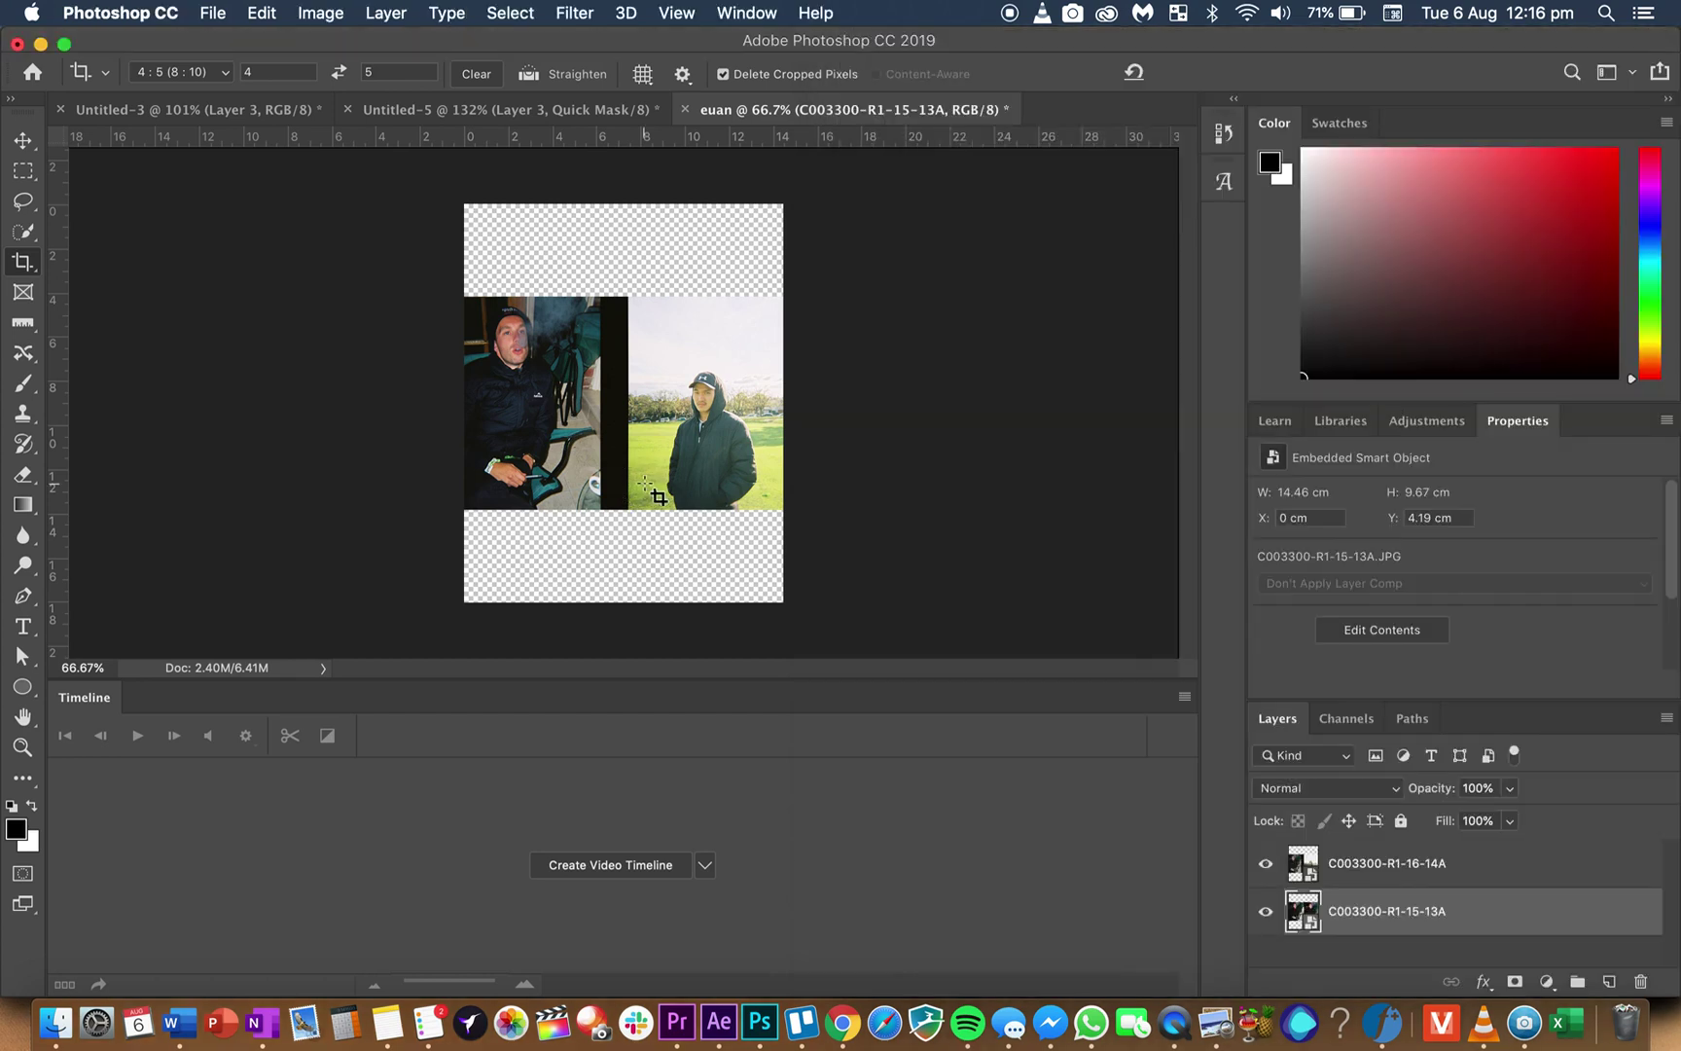
- Hide the C003300-R1-16-14A layer and shift C003300-R1-15-13A 2.02 cm right
click(1267, 865)
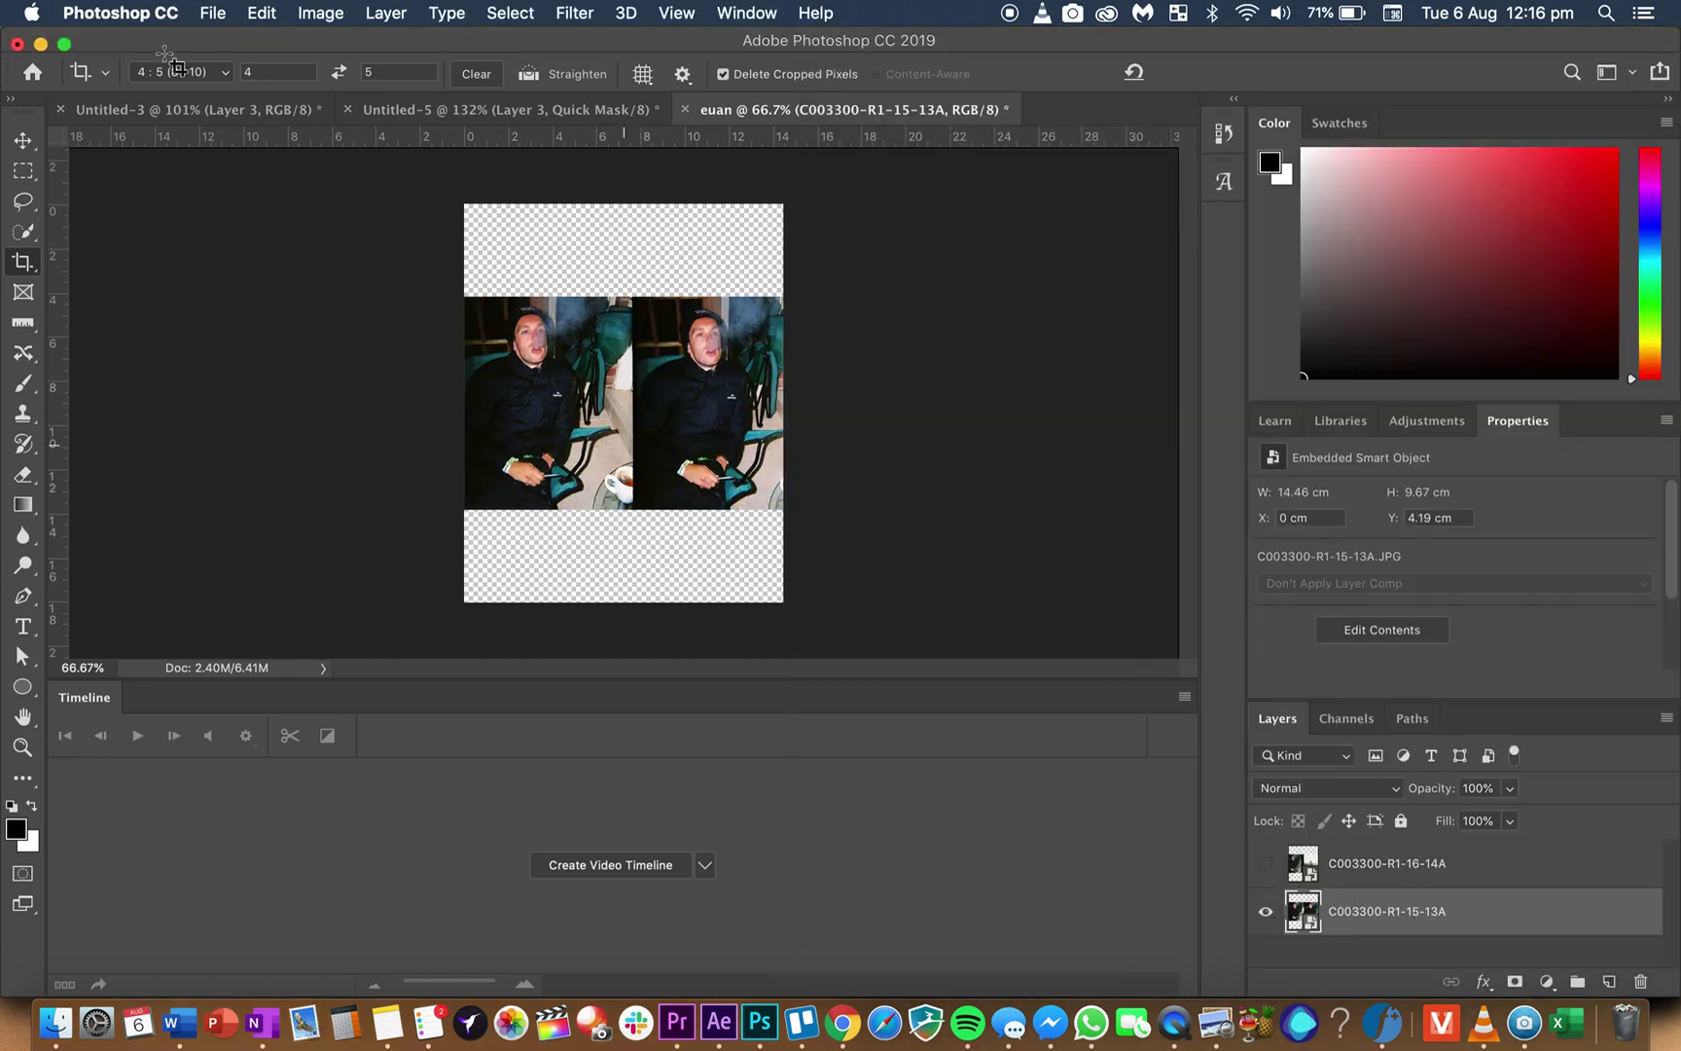
click(22, 141)
drag(523, 368, 567, 371)
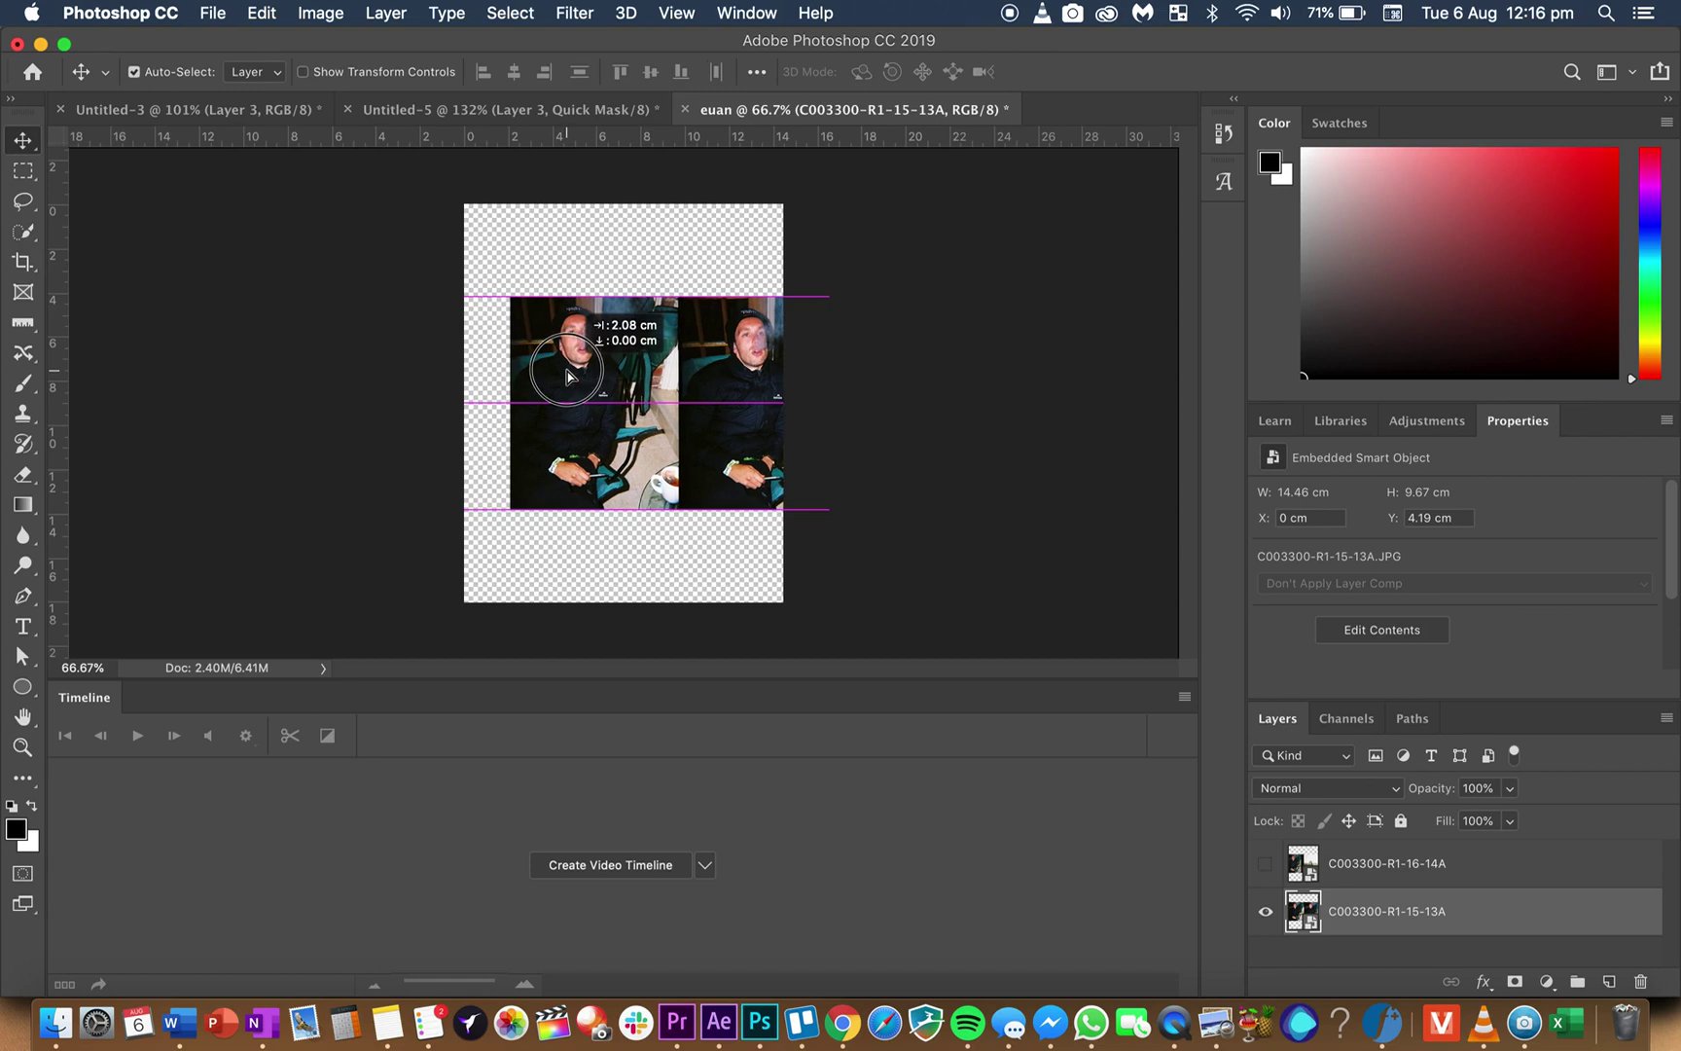
- Copy the photo's left film frame into a new Layer 1, then hide the frame layers
click(24, 174)
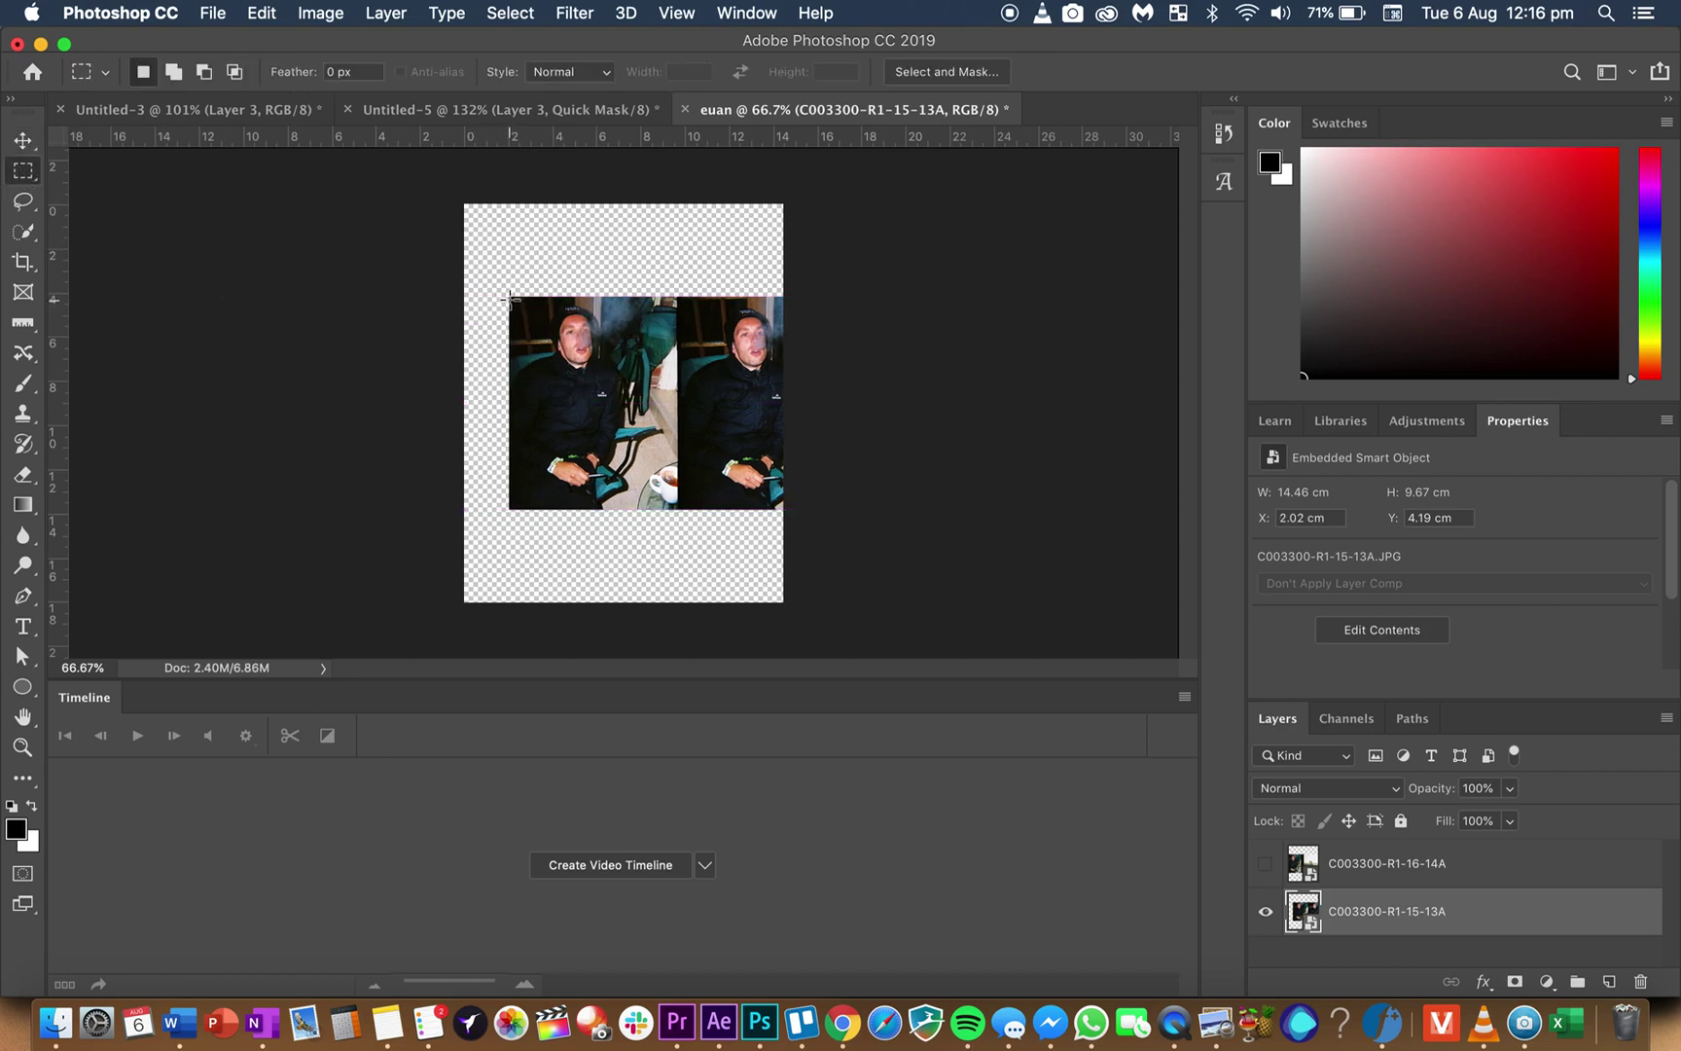
drag(509, 297, 678, 508)
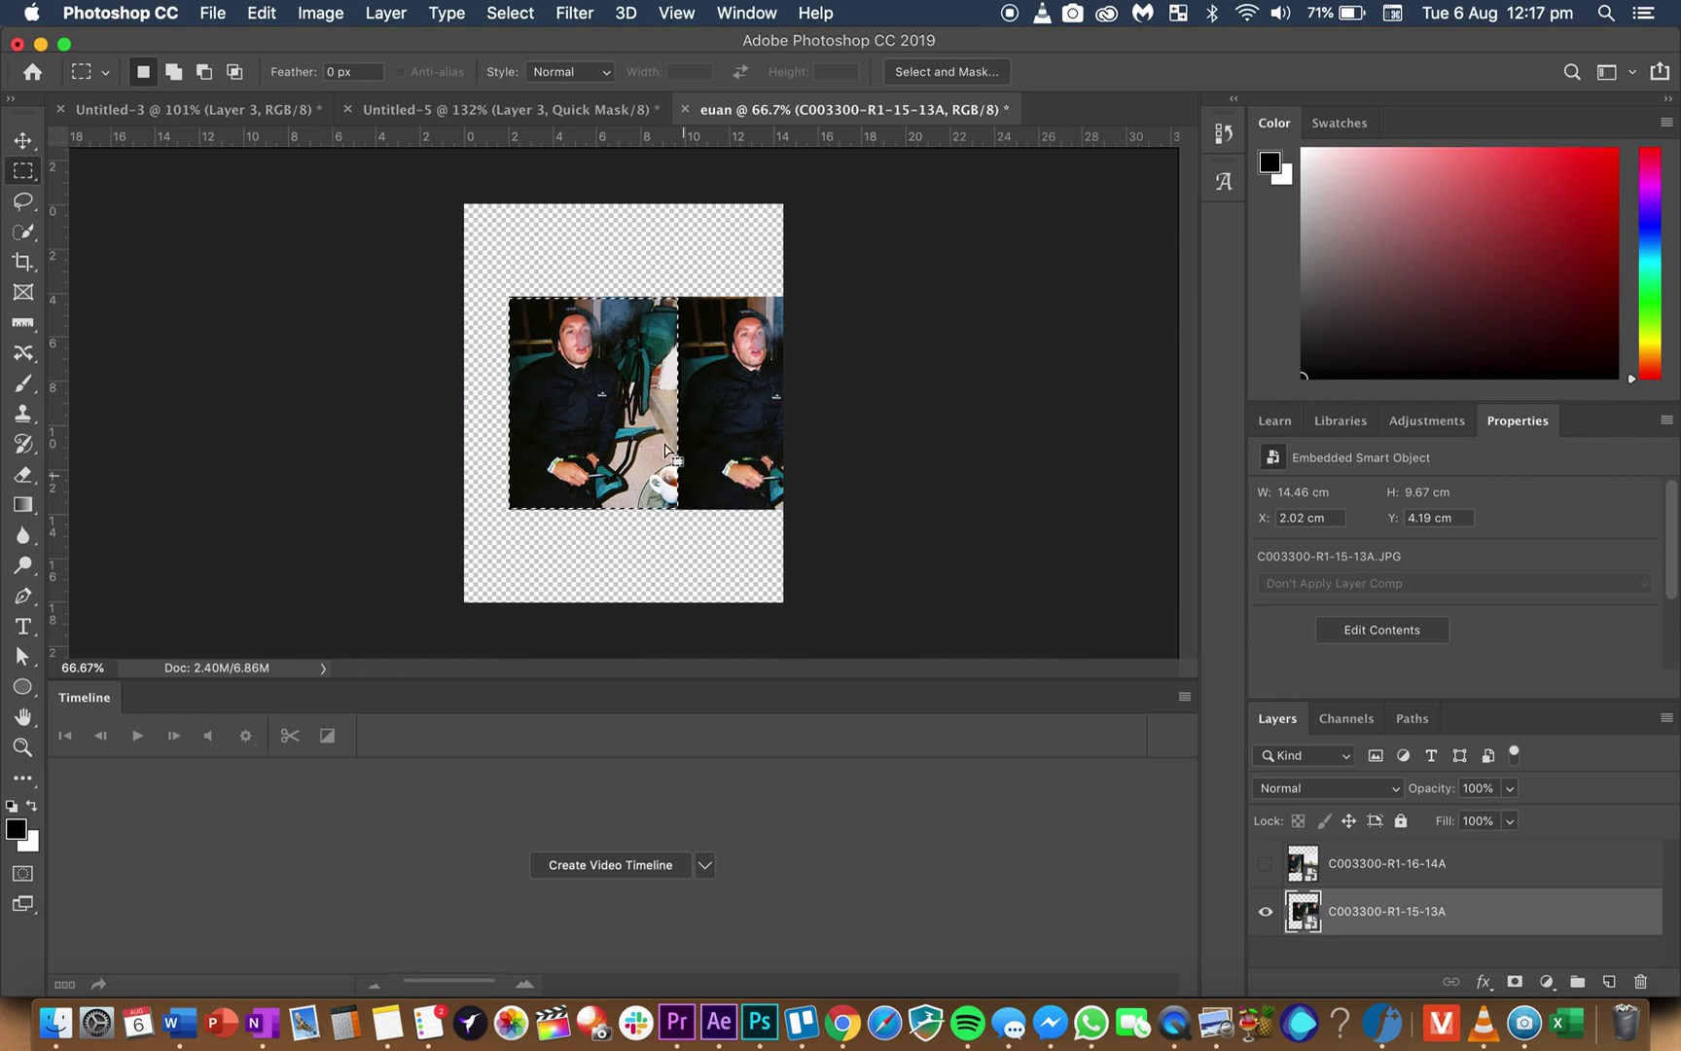
right_click(611, 432)
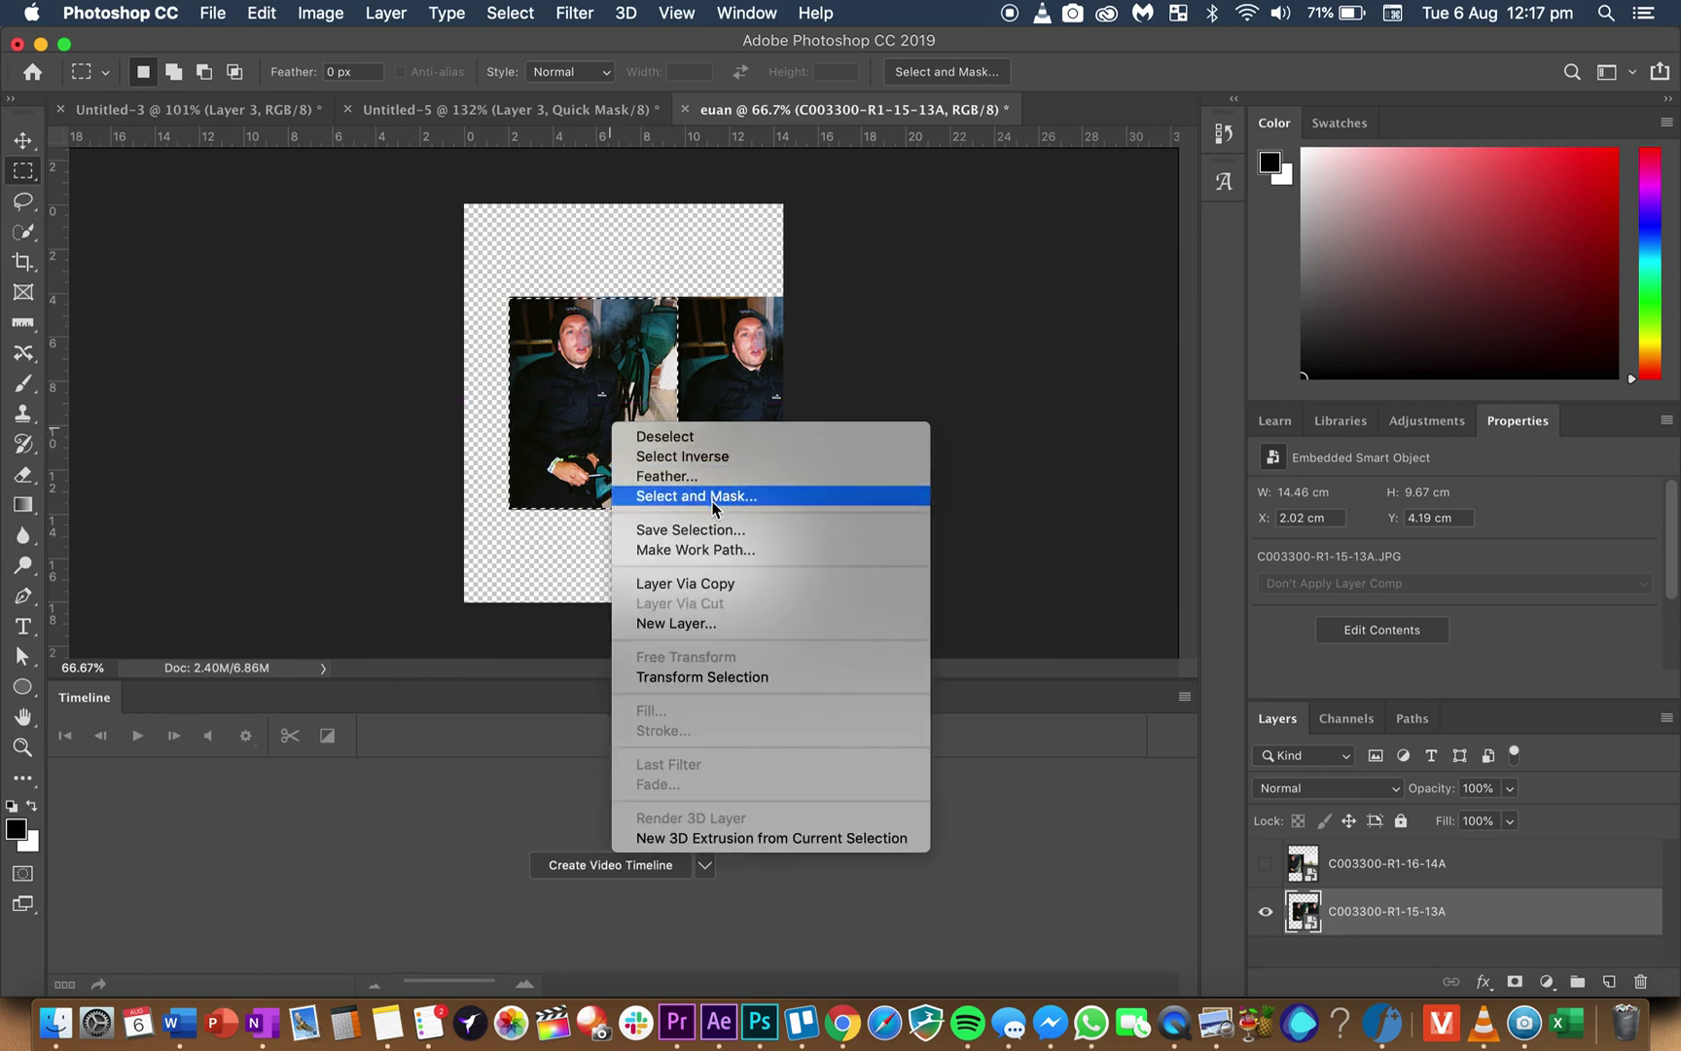
click(713, 582)
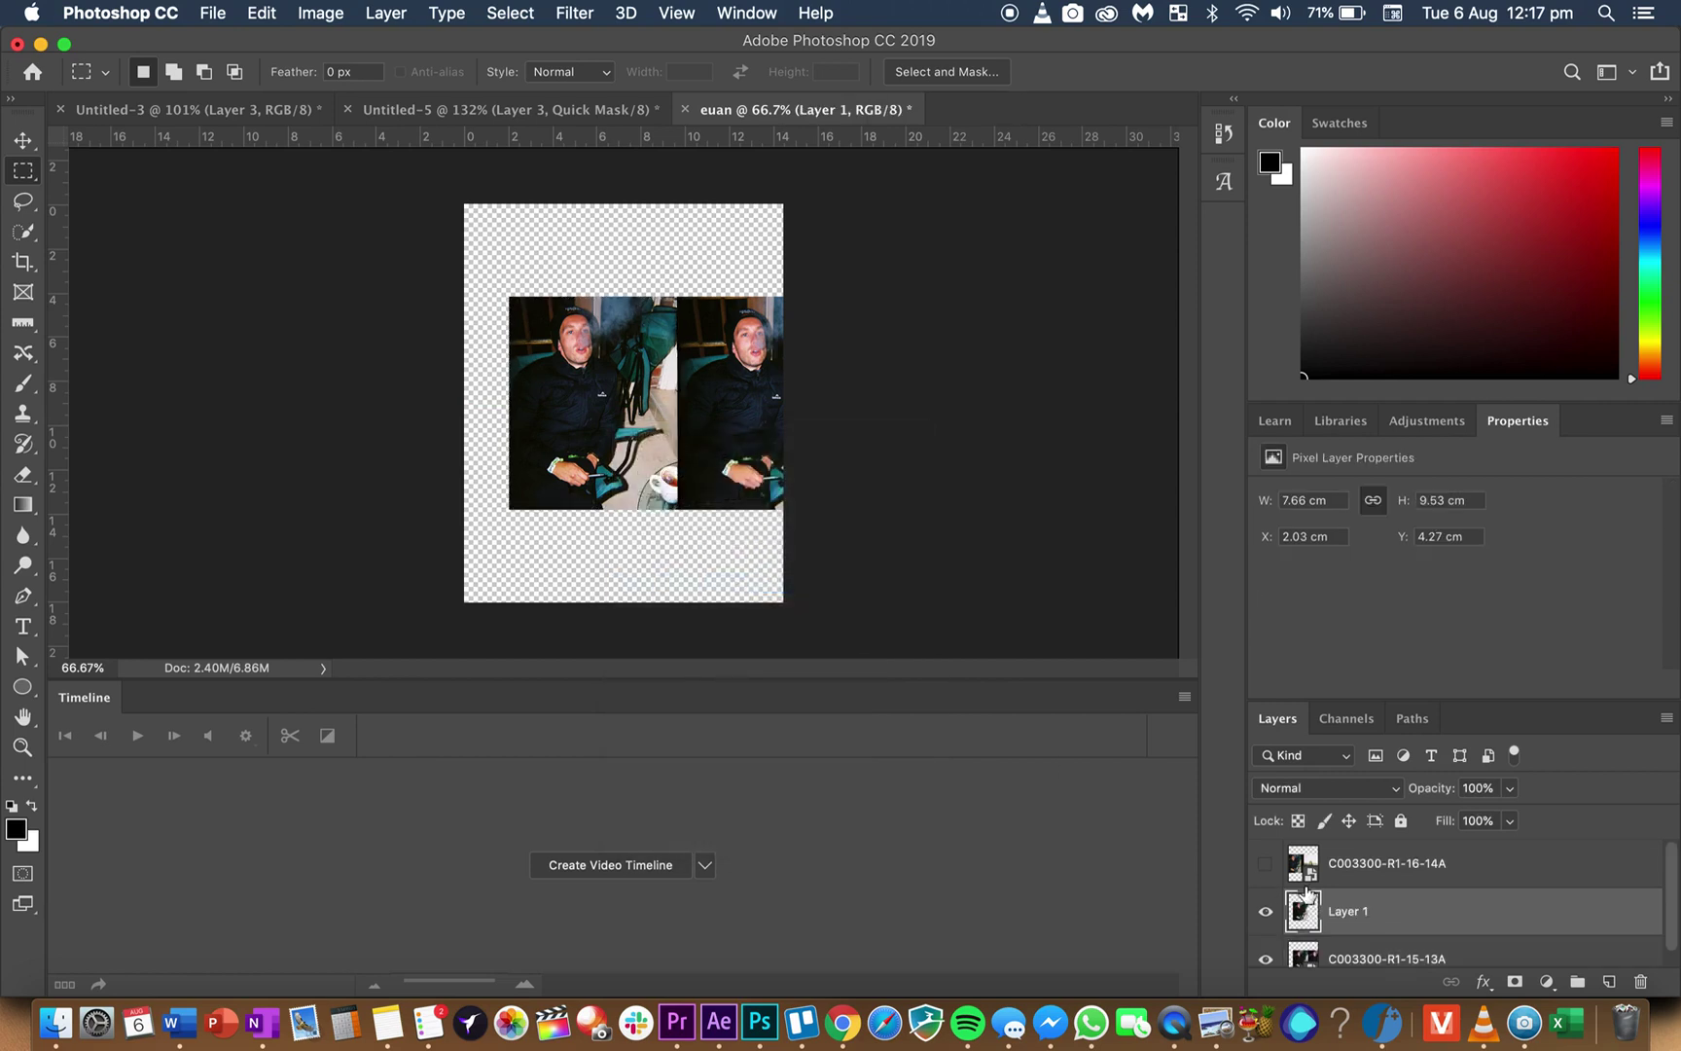
scroll(1418, 909, down, 1)
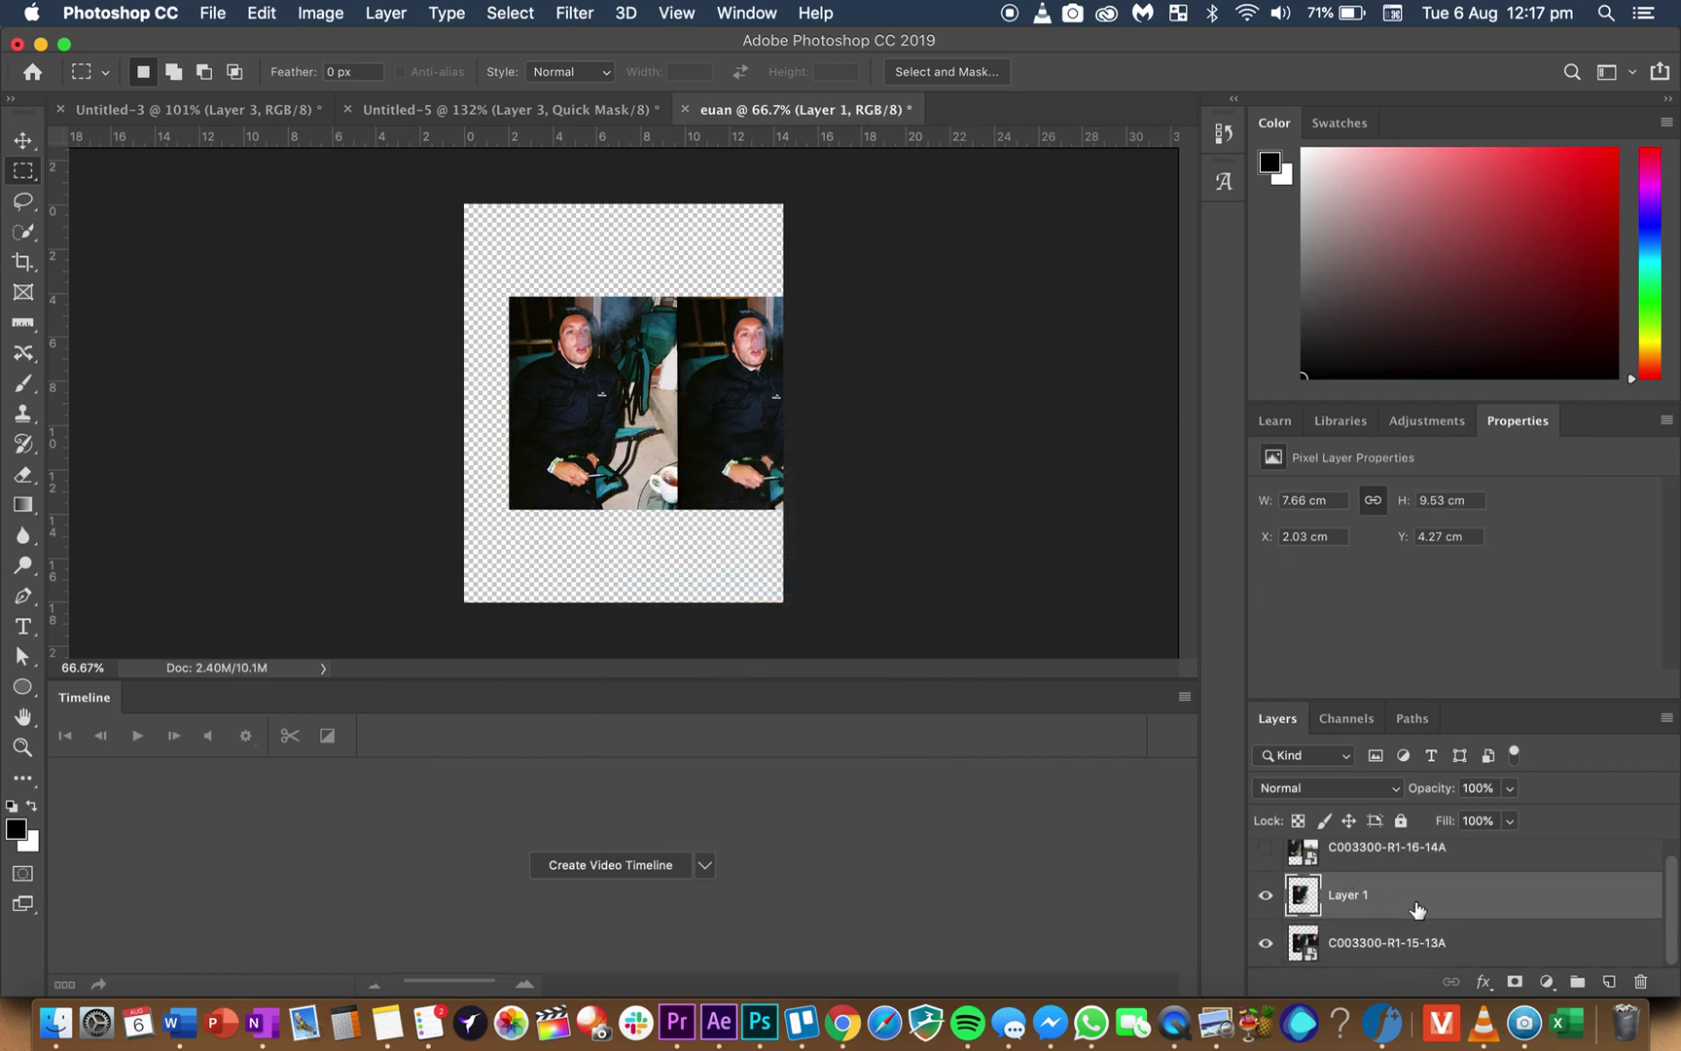
click(1266, 944)
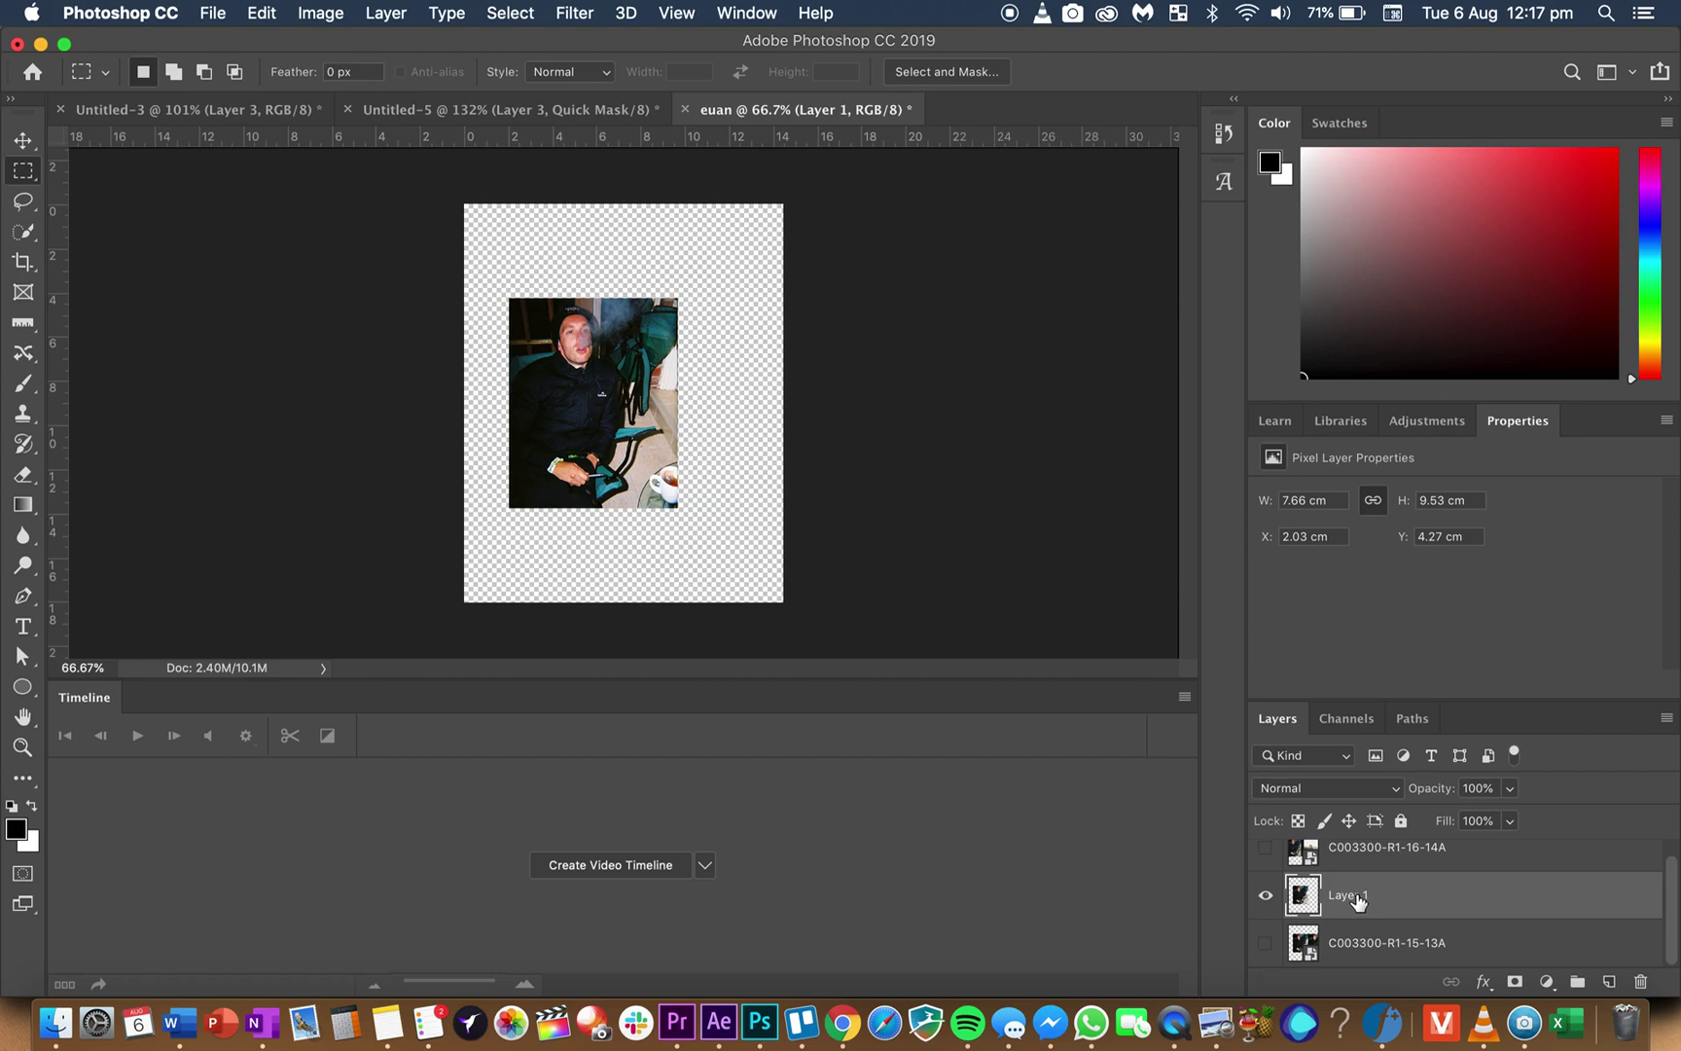
click(1265, 896)
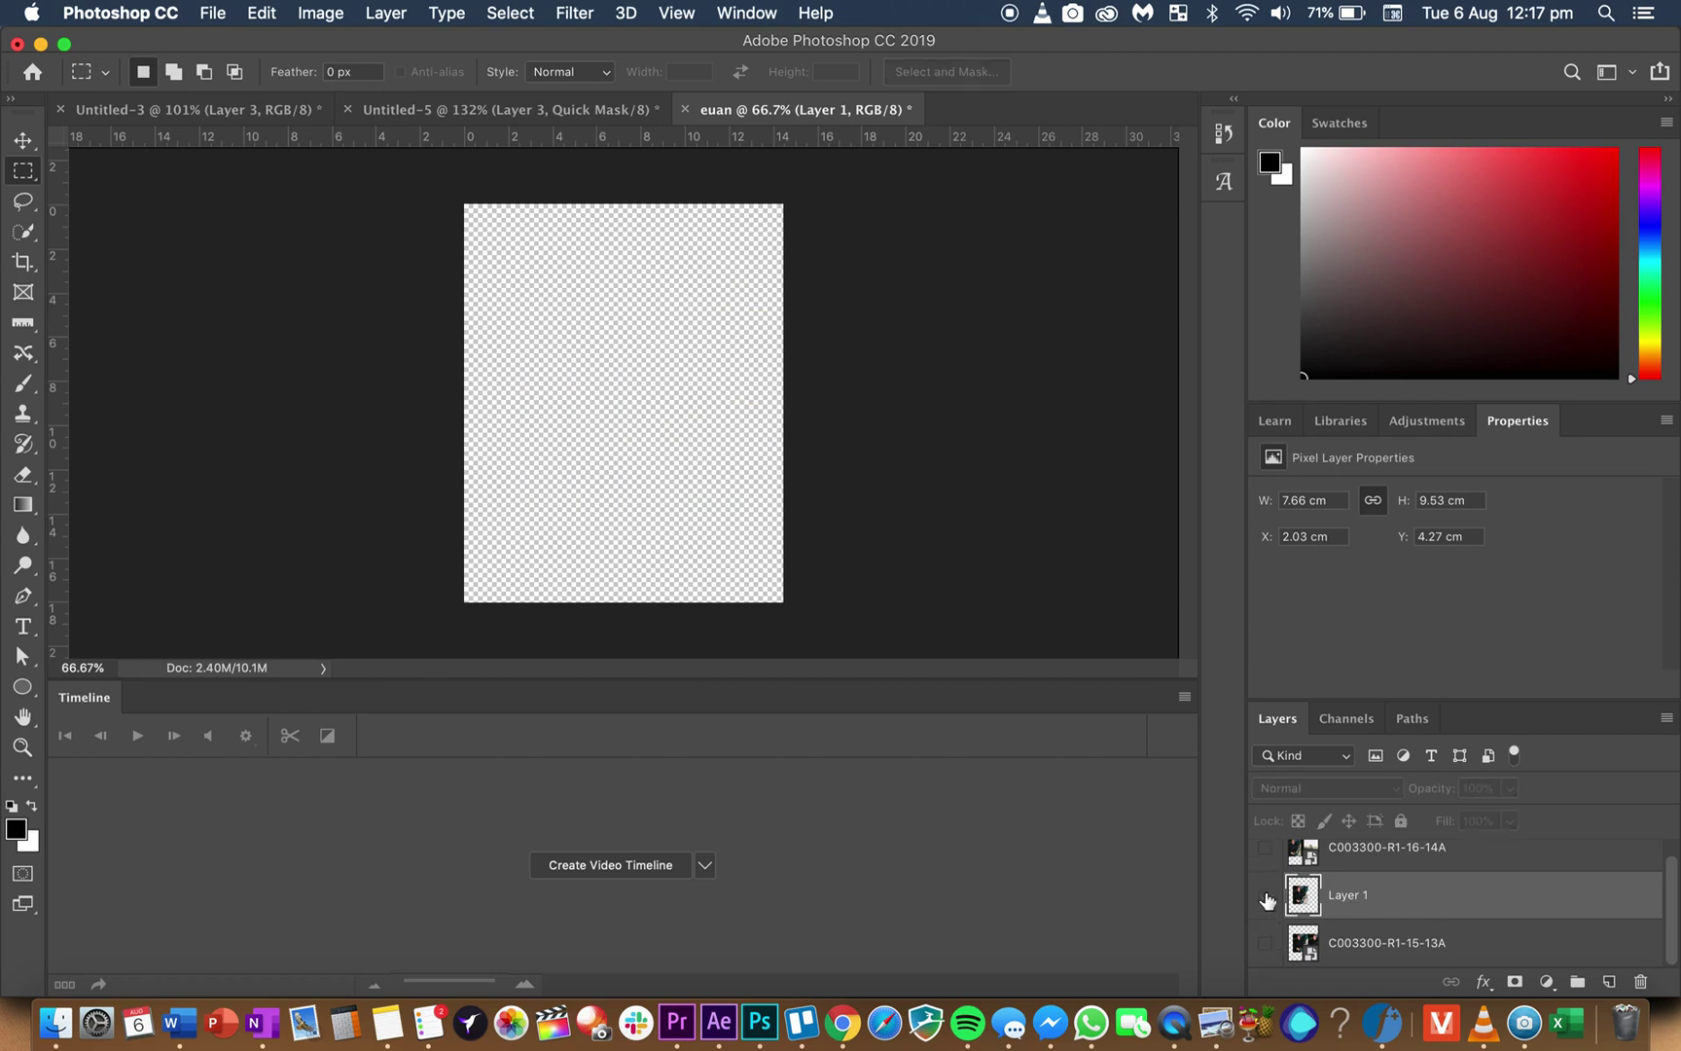
- Slide the C003300-R1-15-13A photo left and copy one frame into a hidden Layer 2
click(1266, 943)
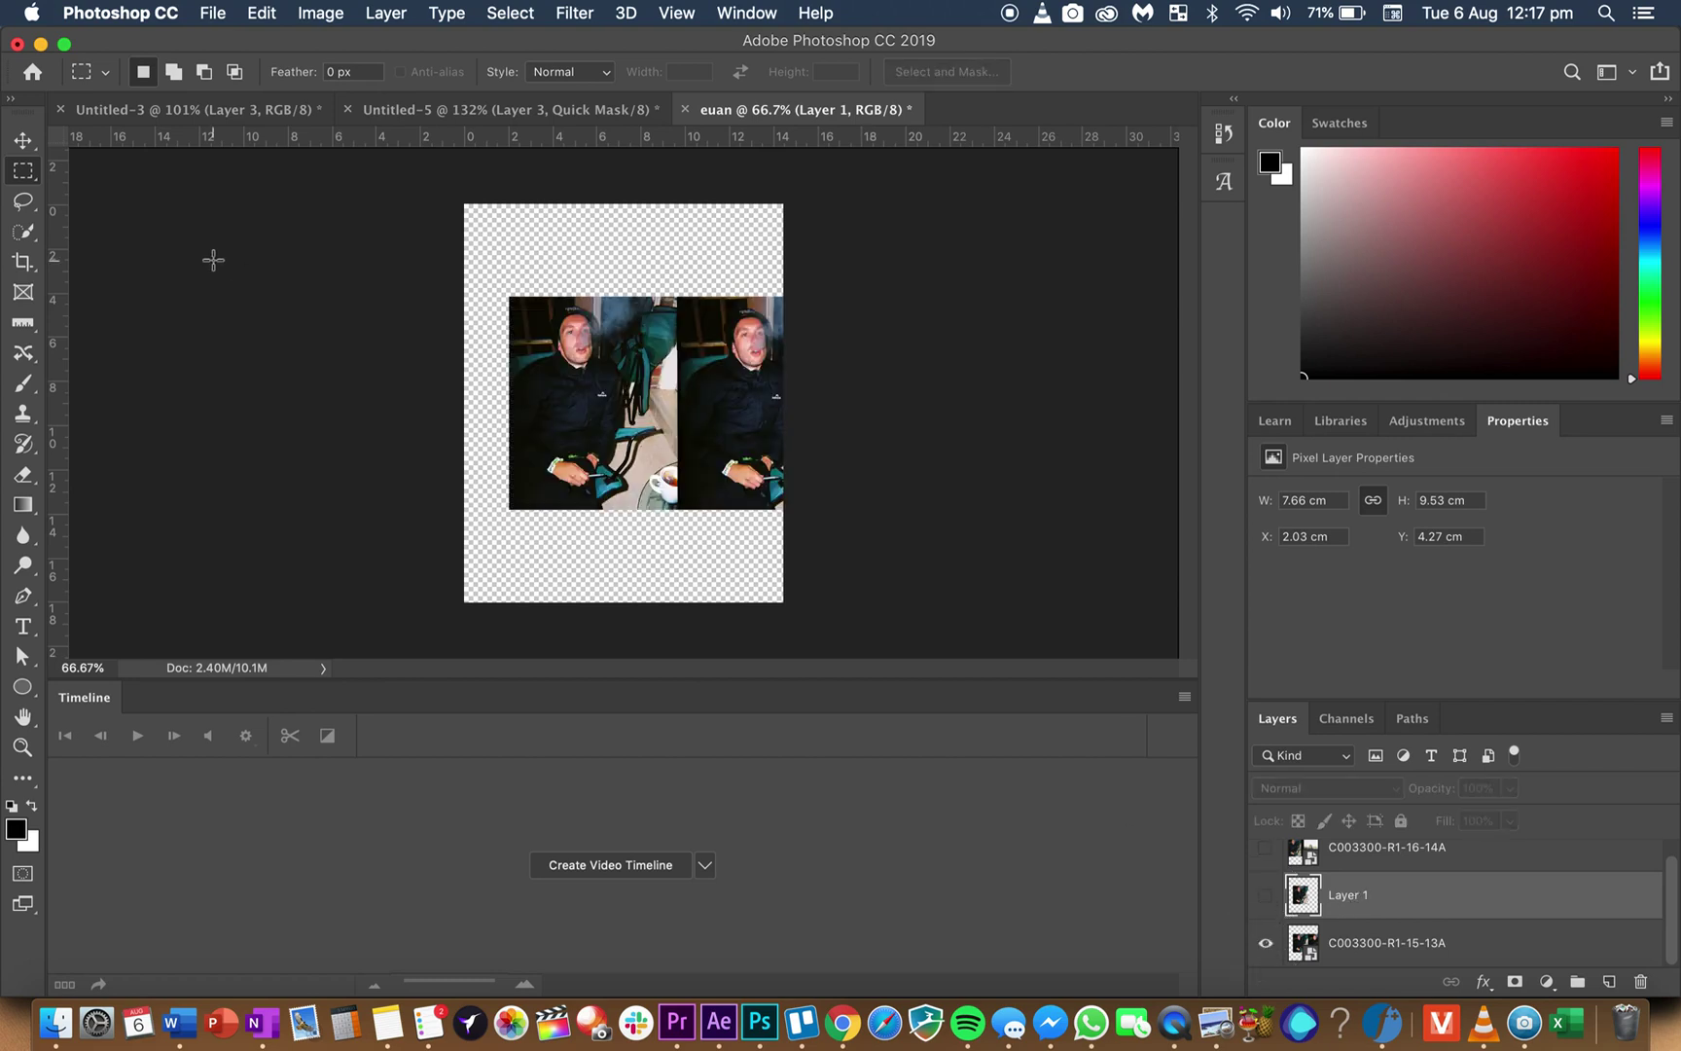
click(23, 142)
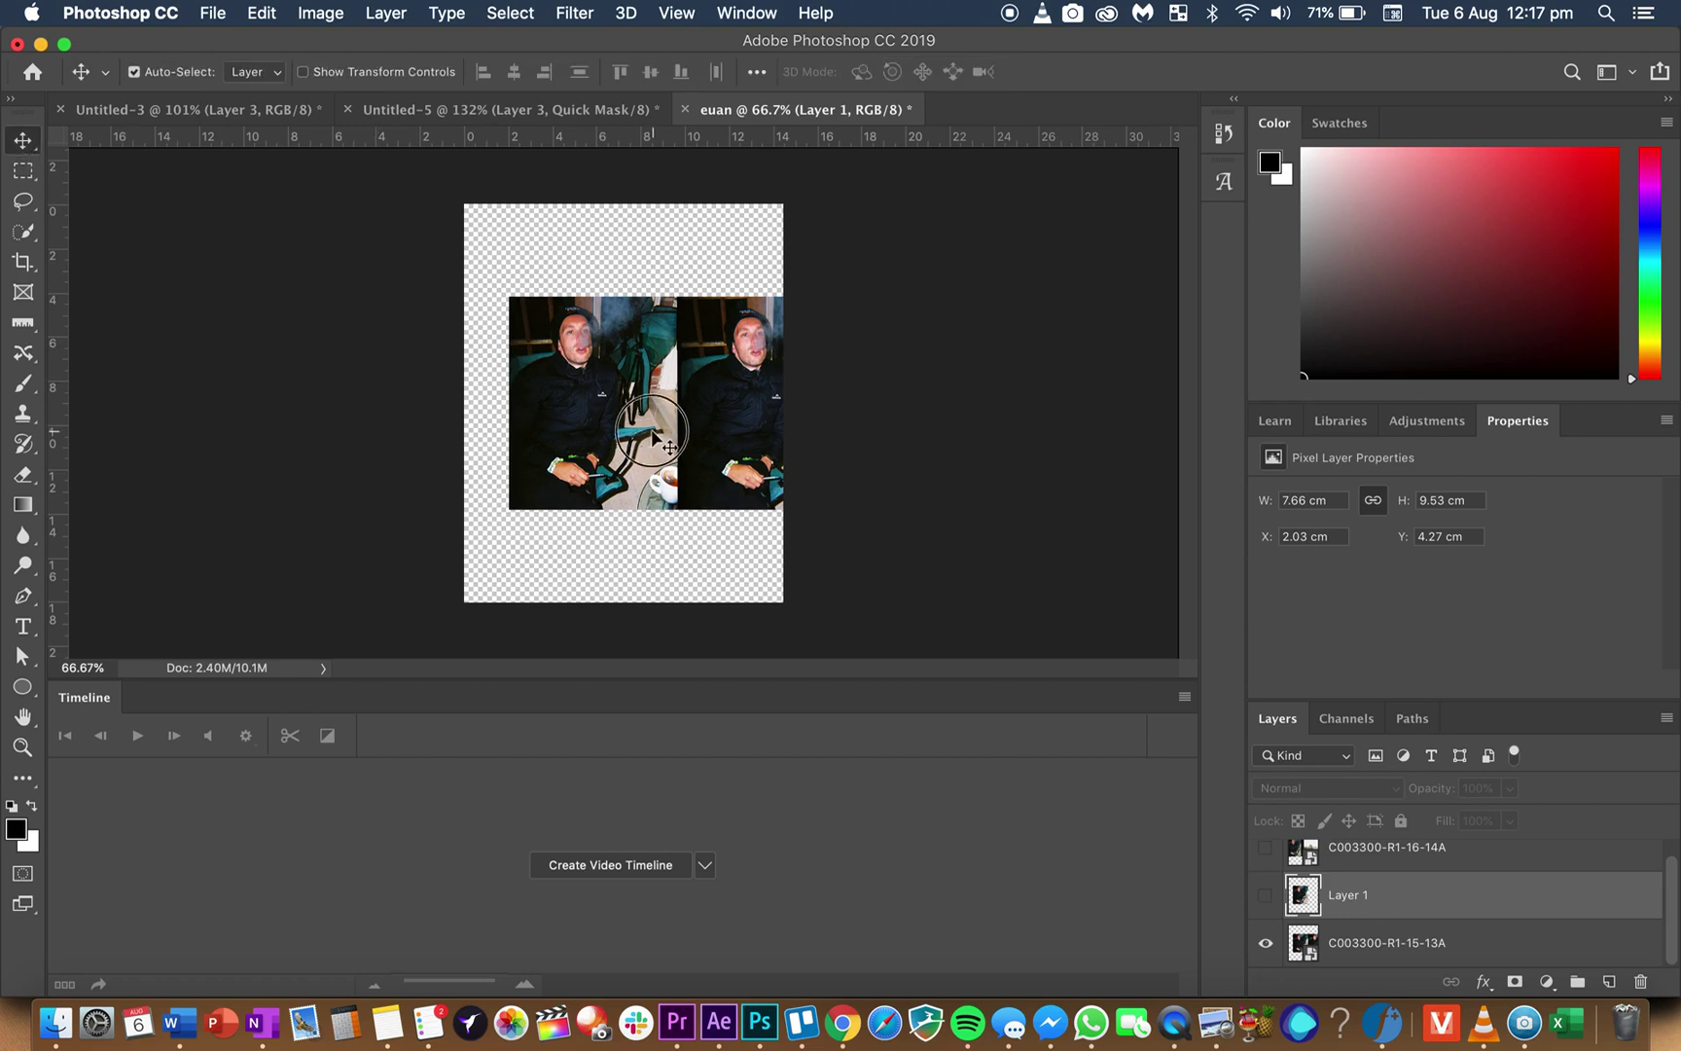
drag(642, 438, 518, 438)
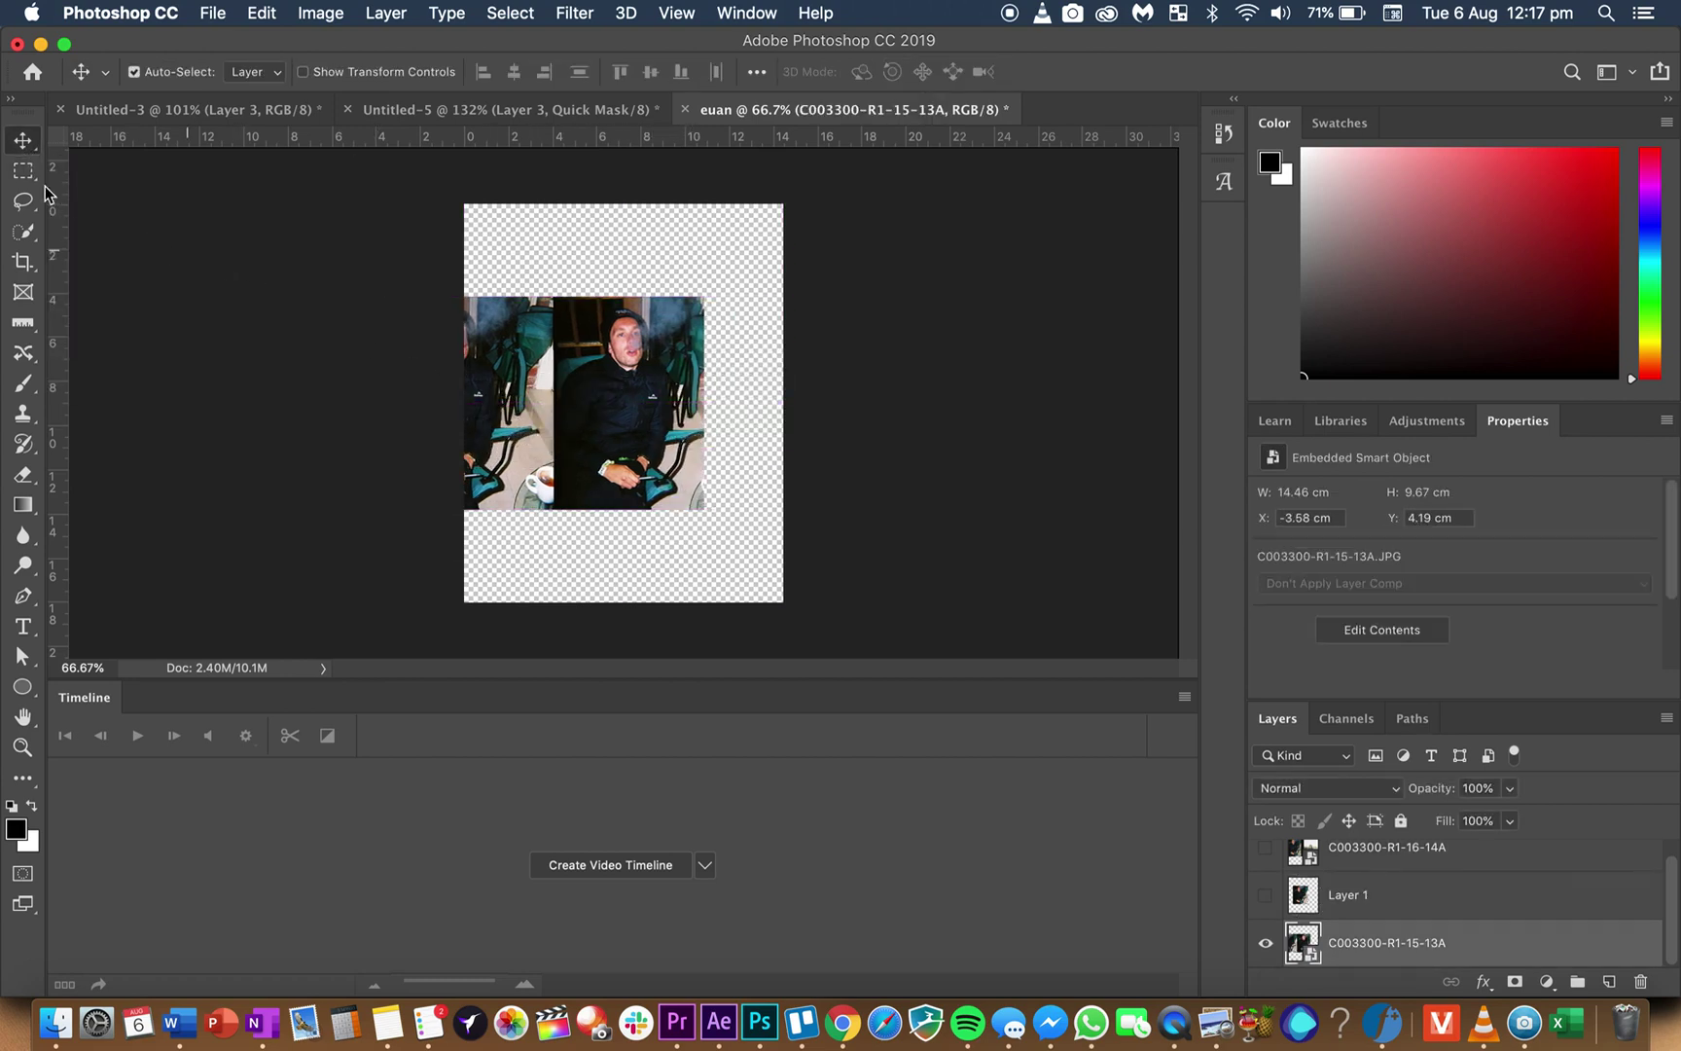
click(23, 172)
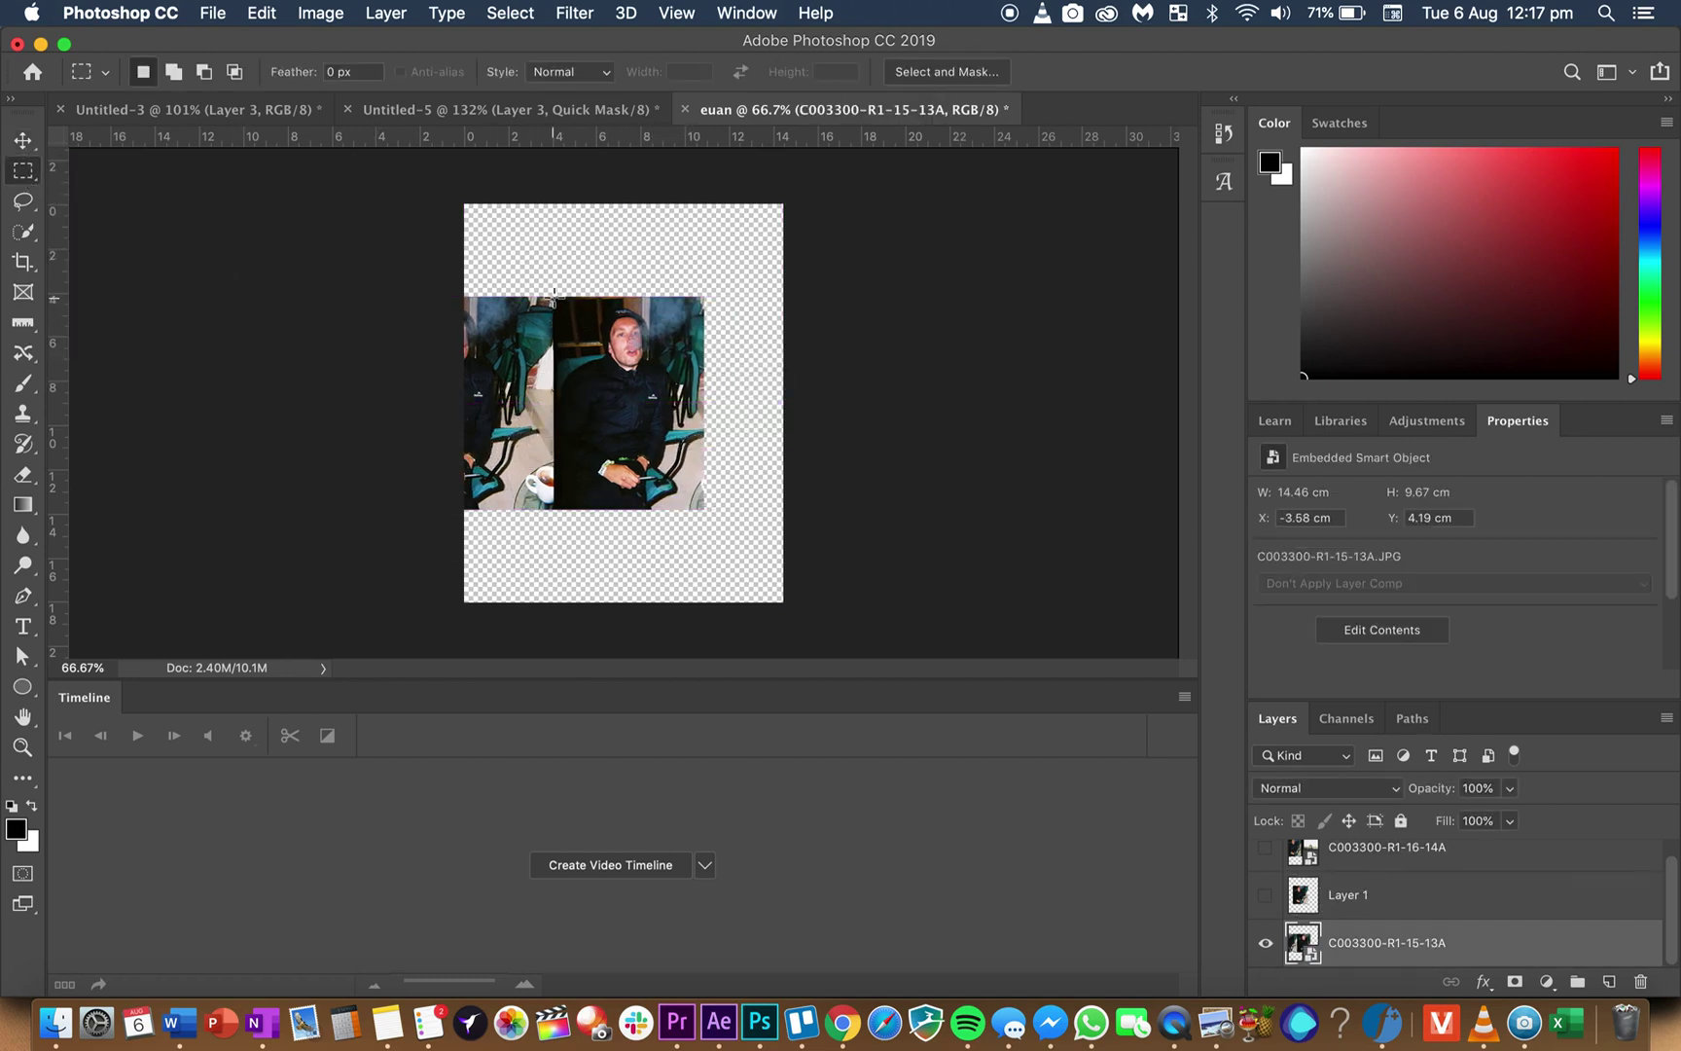
drag(554, 296, 703, 506)
right_click(661, 442)
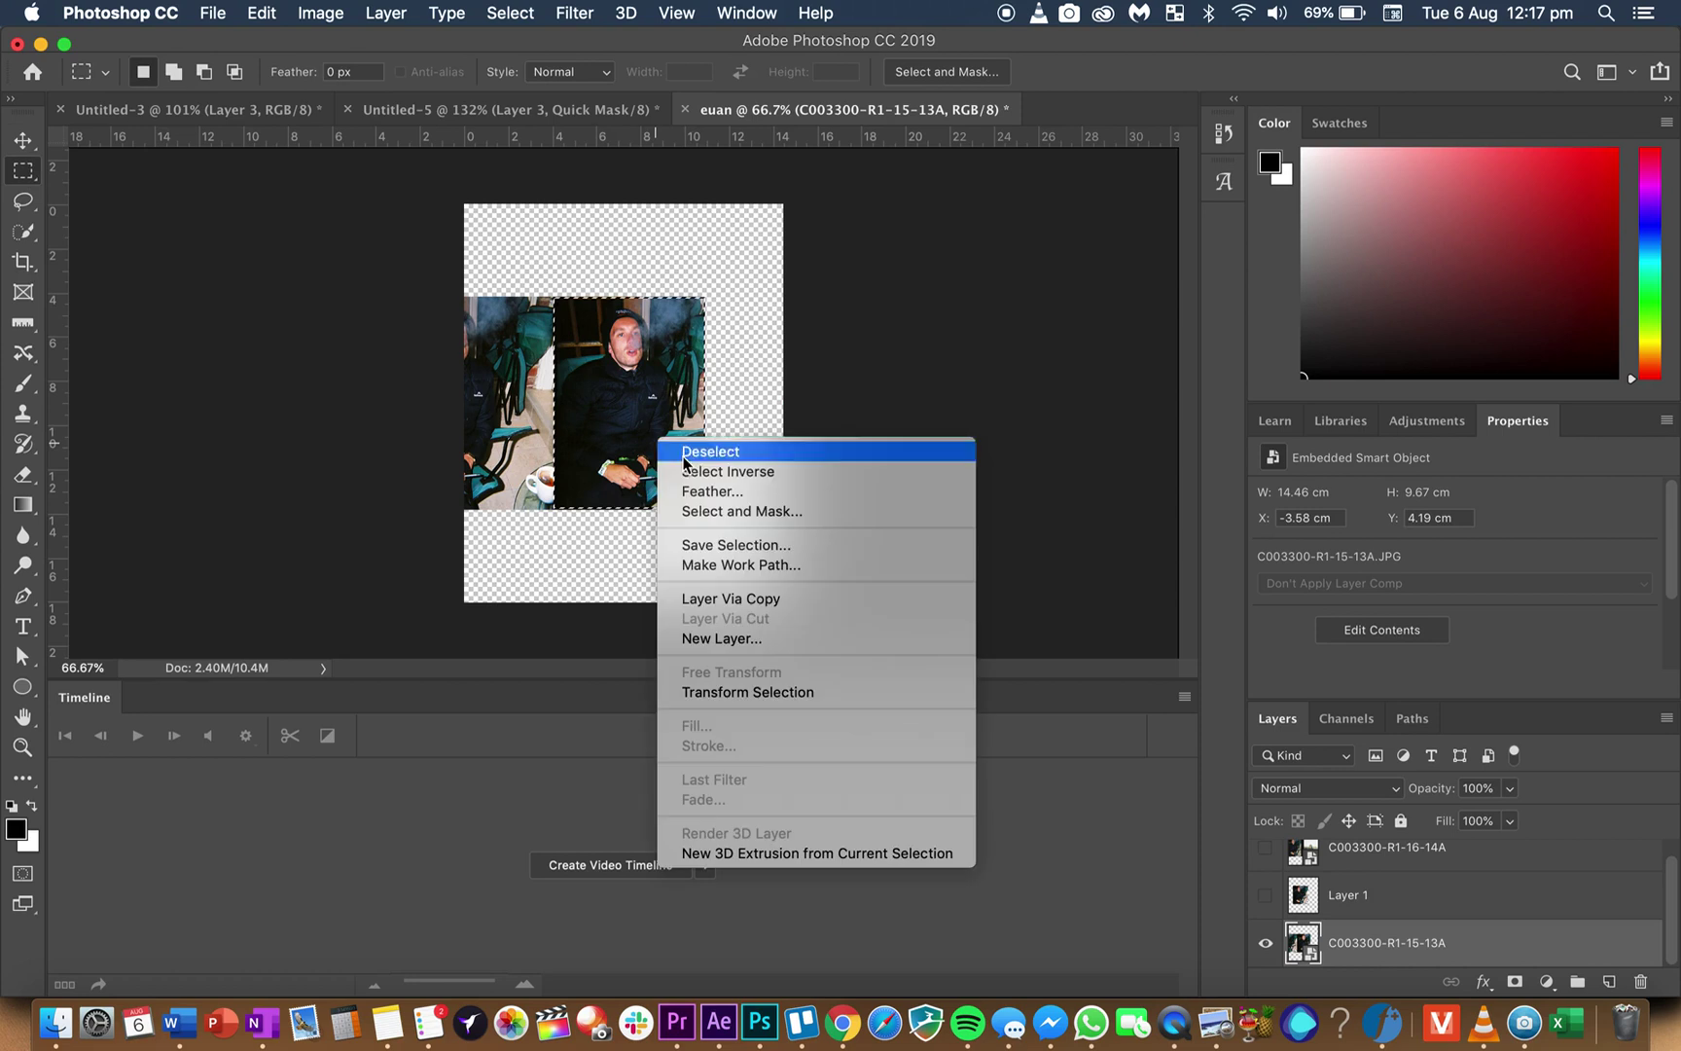
click(797, 599)
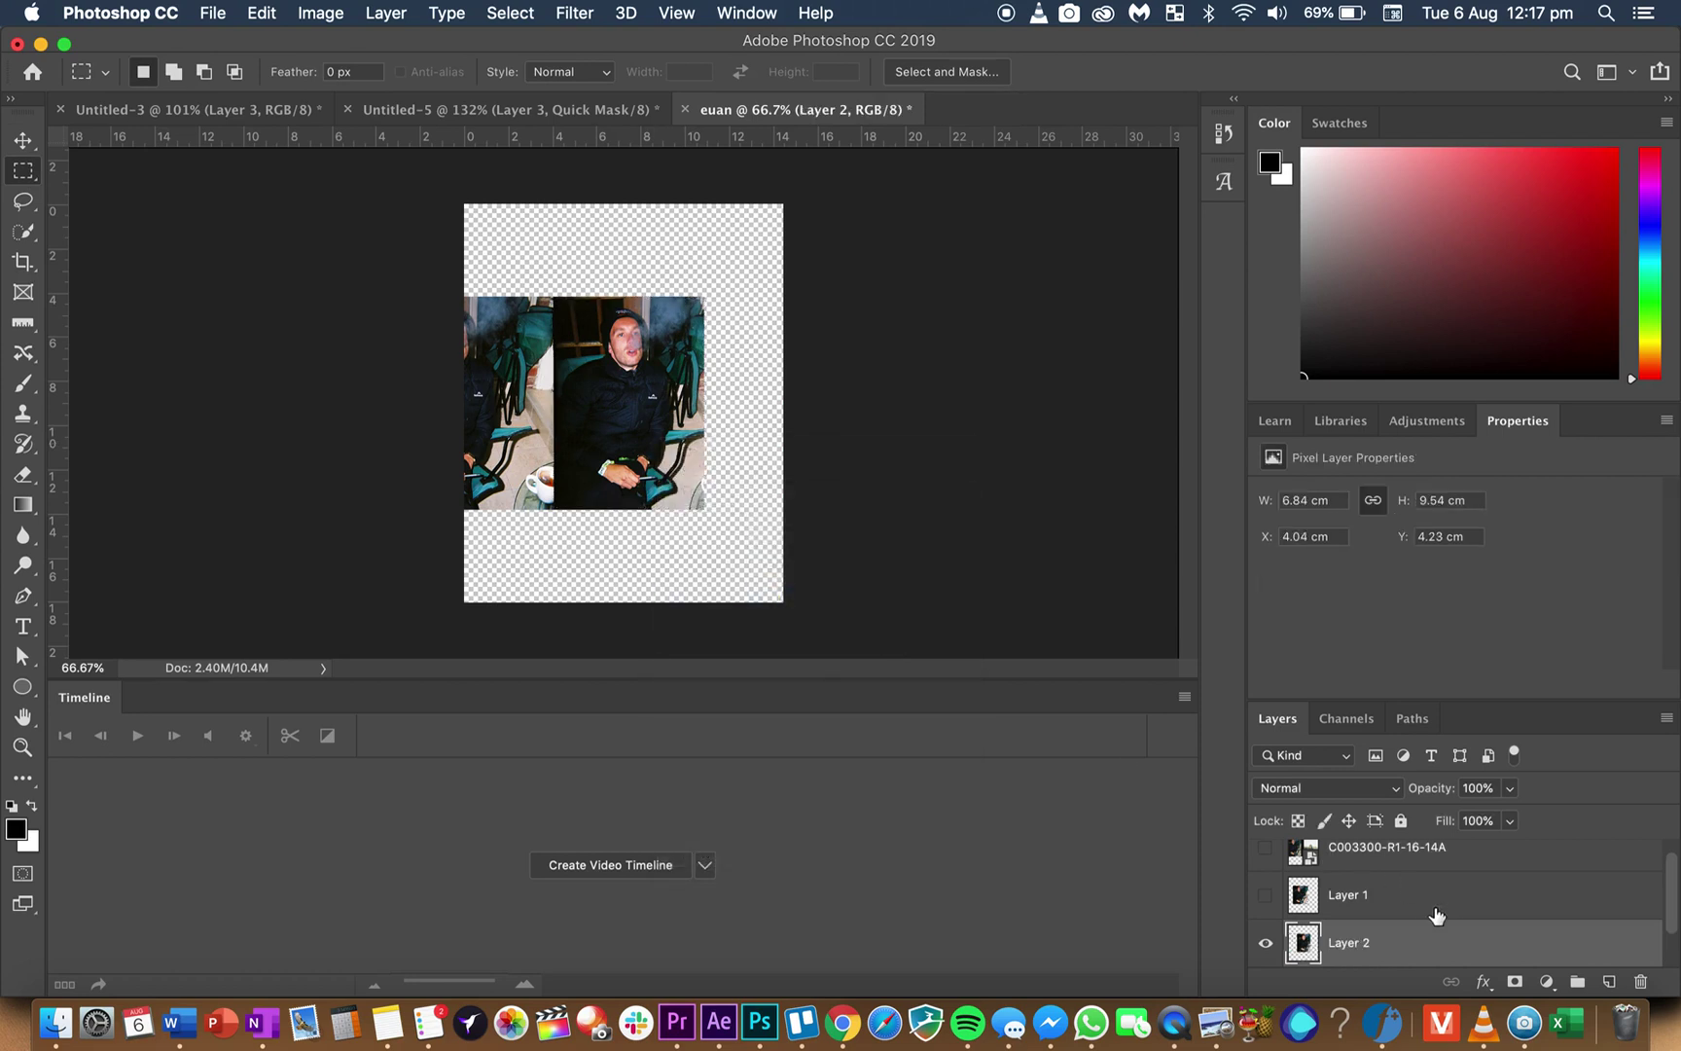
scroll(1435, 917, down, 2)
click(1271, 897)
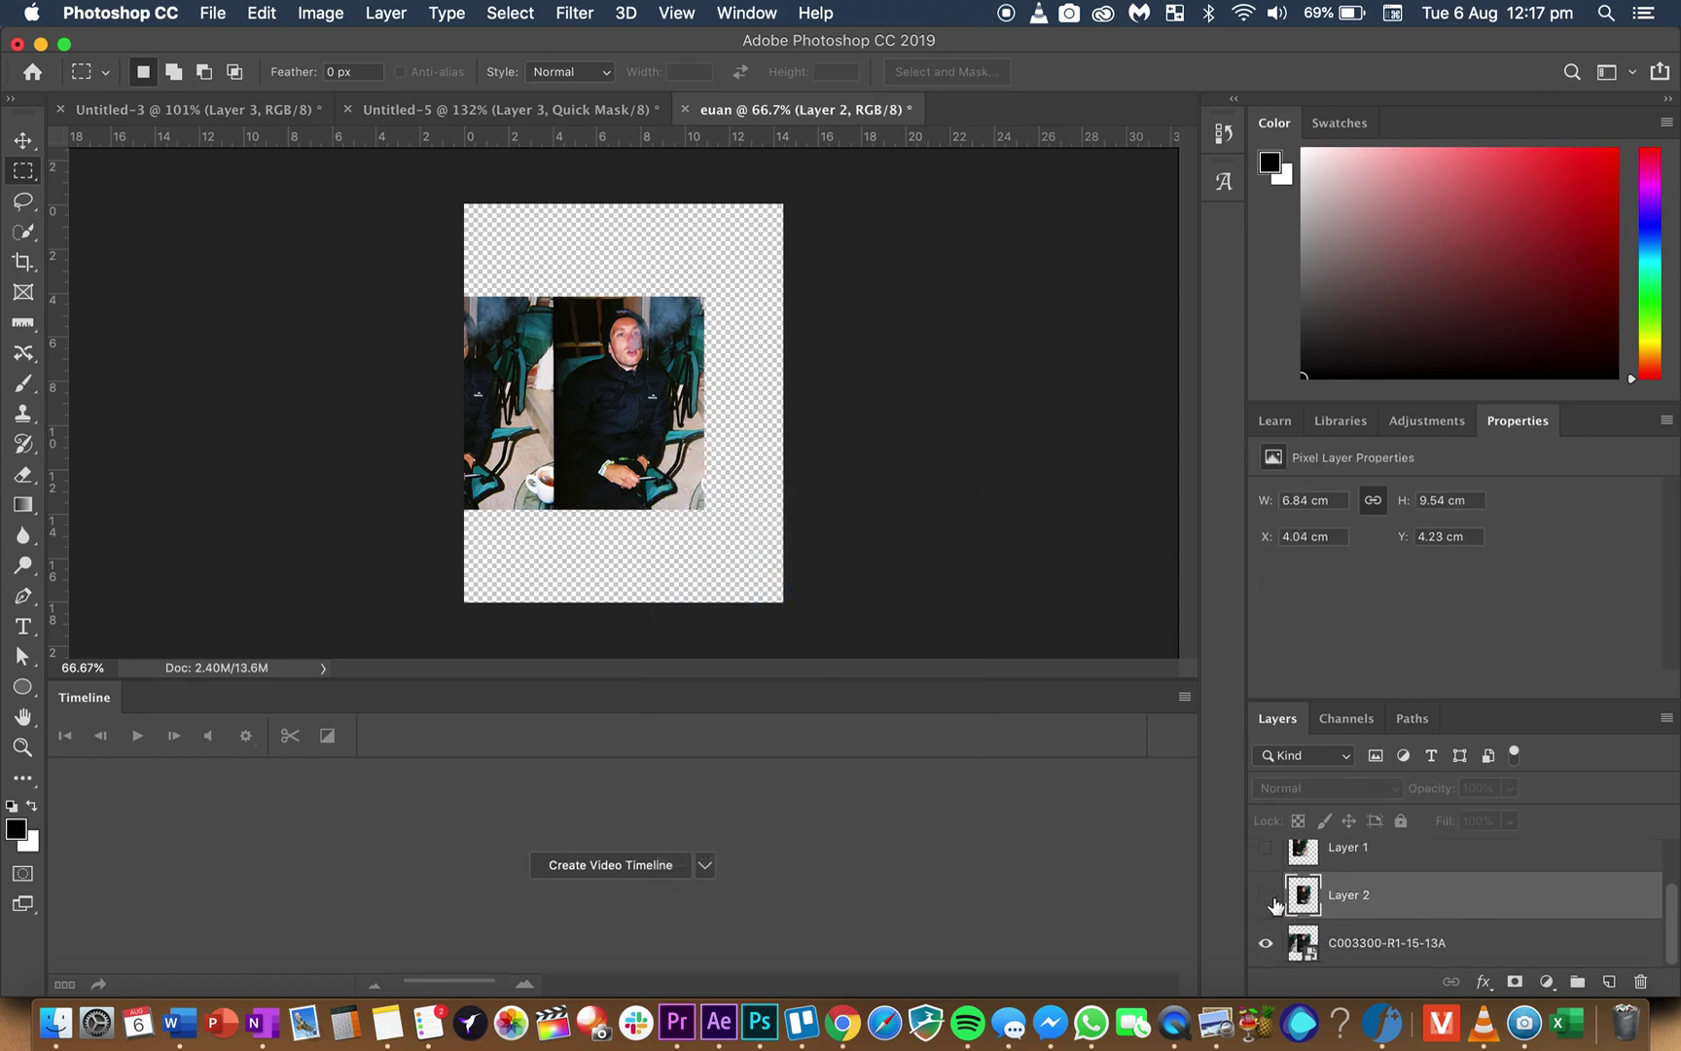
- Move the C003300-R1-15-13A photo back right, then delete that layer
click(1362, 943)
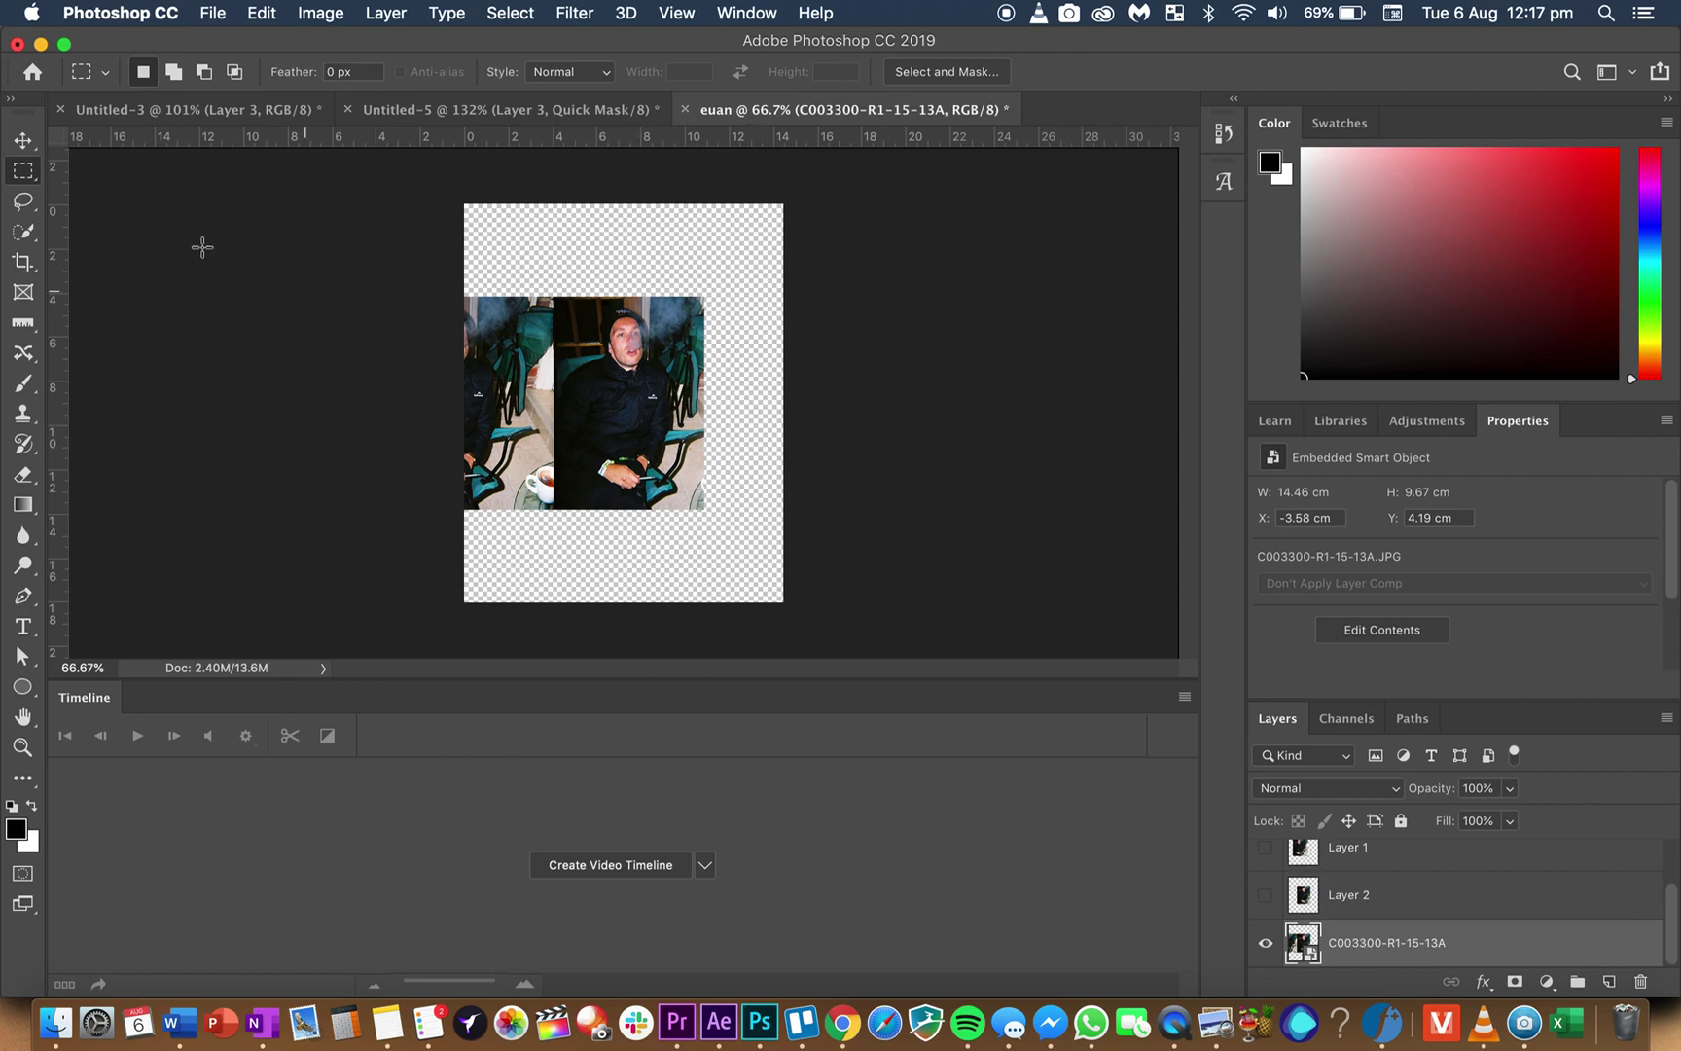
key(v)
drag(568, 439, 647, 439)
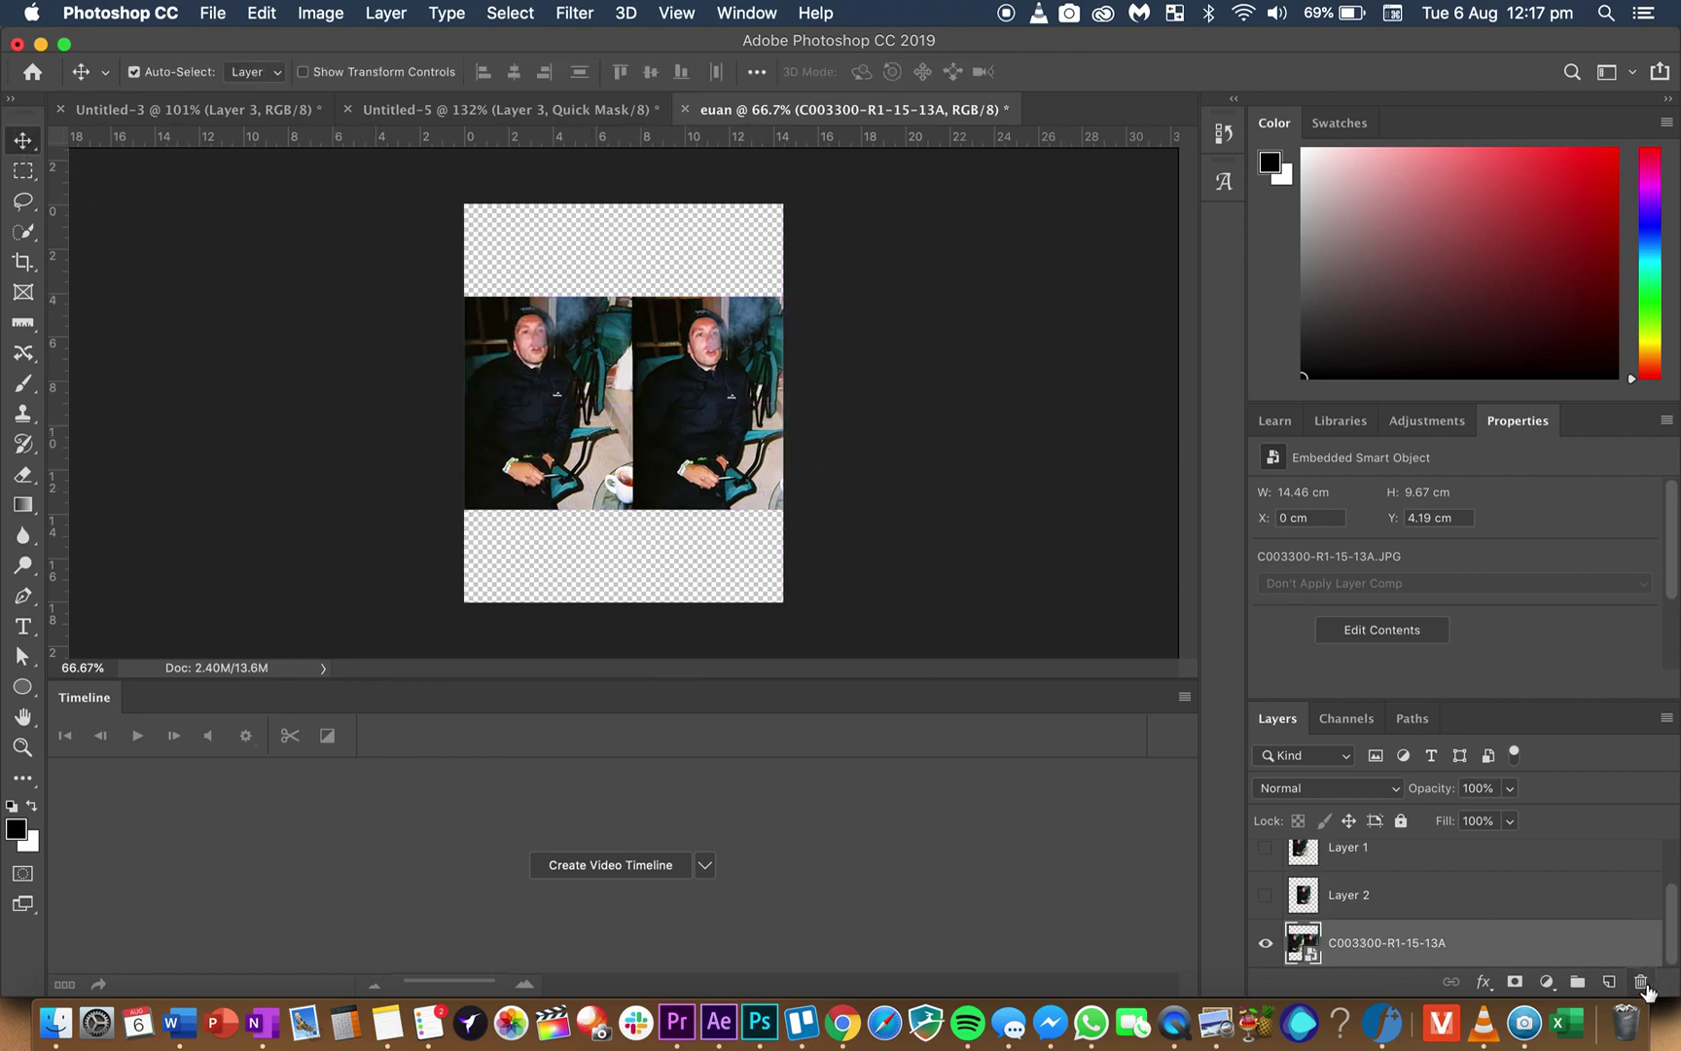
click(1641, 982)
- Briefly show Layers 1 and 2, then hide them again
click(1391, 899)
click(1265, 897)
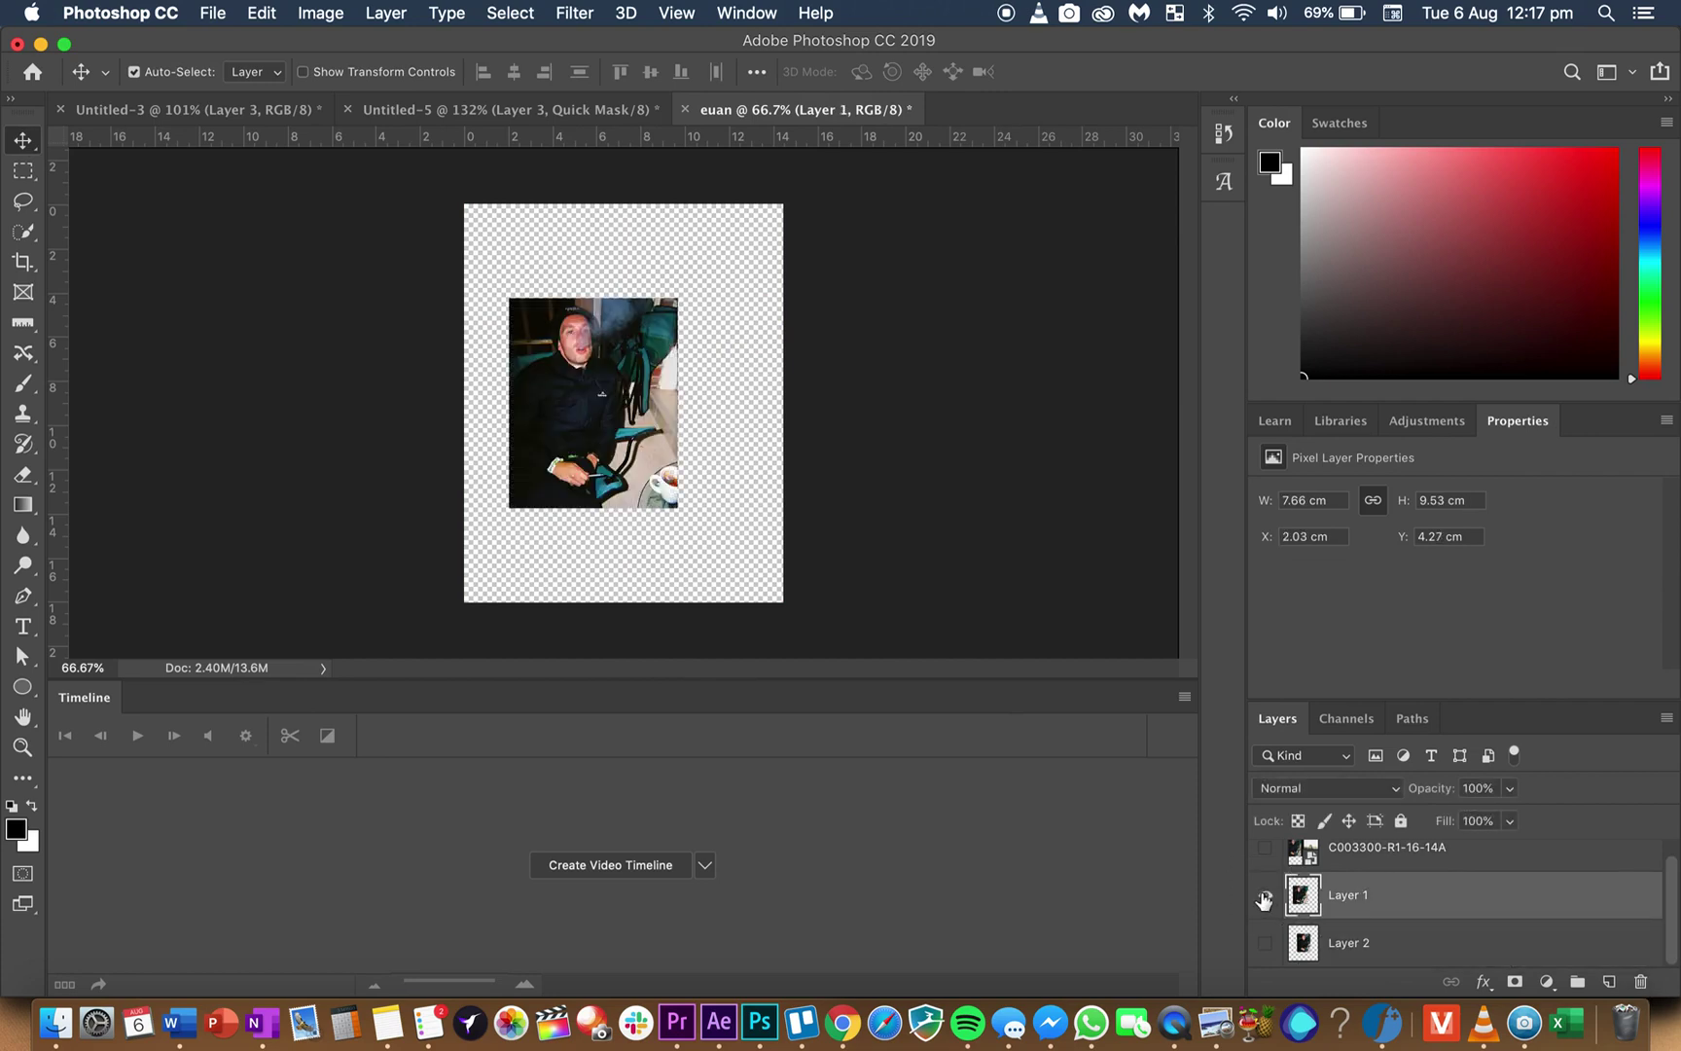
click(1265, 944)
click(1265, 944)
click(1264, 895)
scroll(1401, 875, up, 1)
- Show C003300-R1-16-14A, slide it right, and copy one frame into a new Layer 3
click(1406, 856)
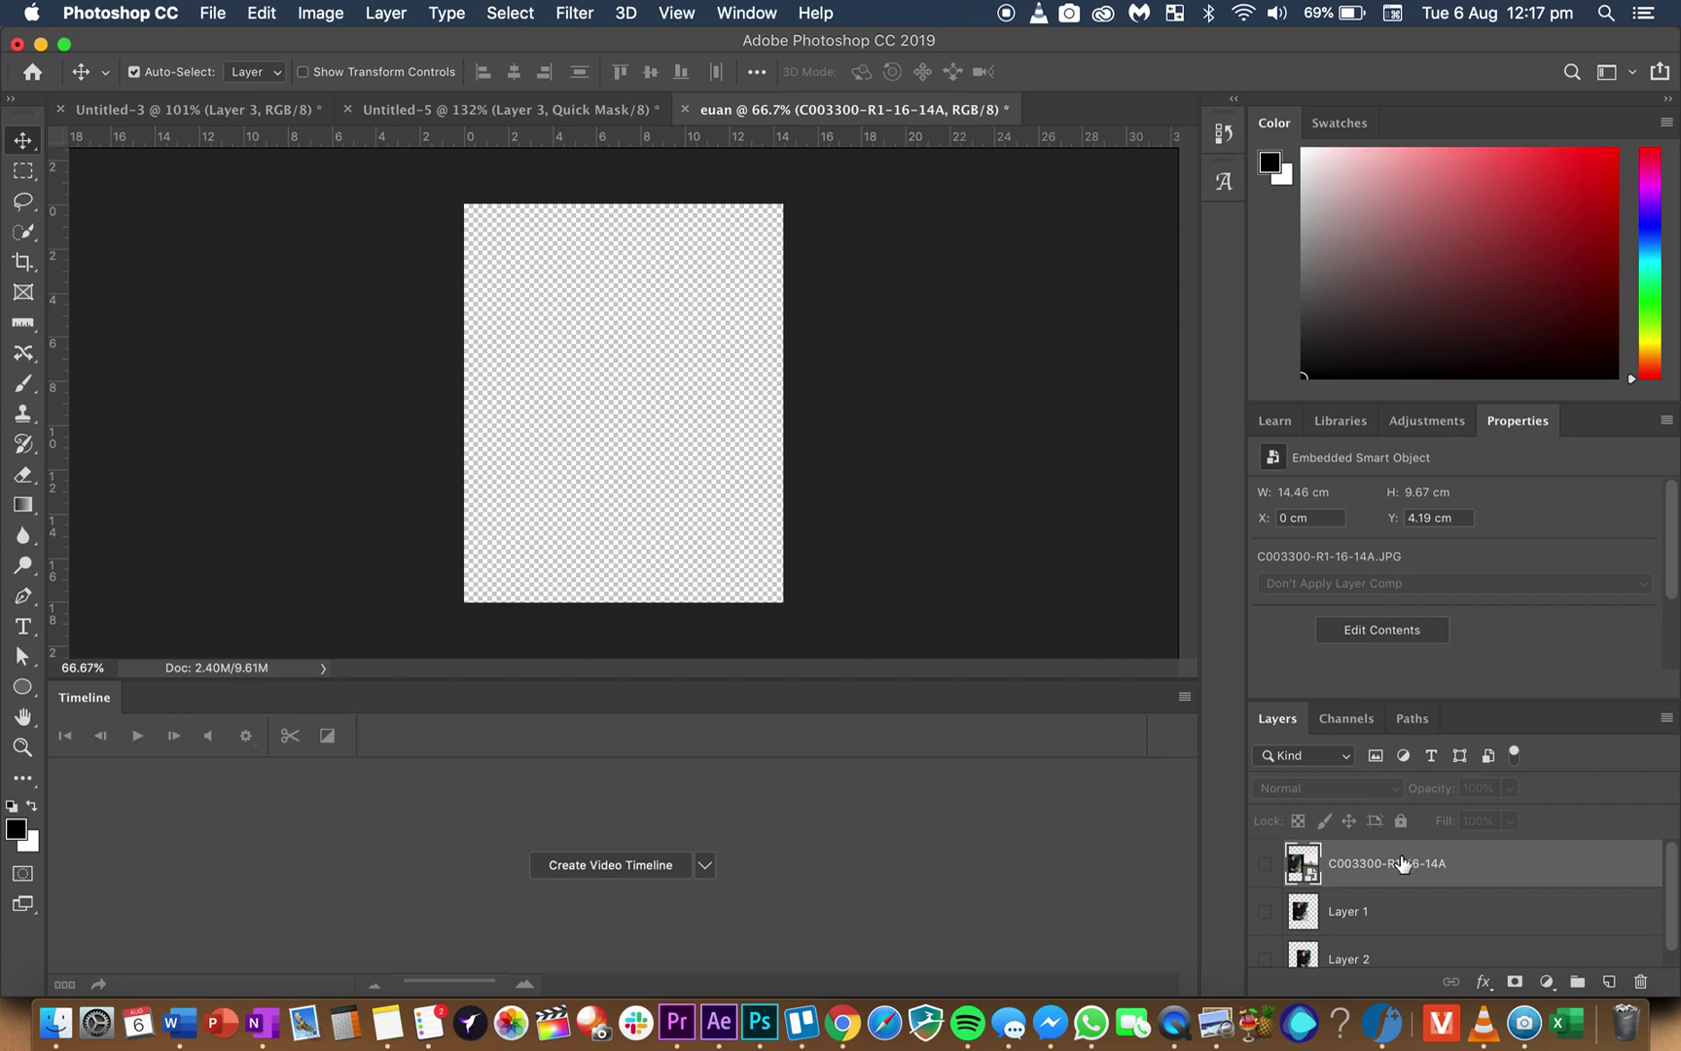
click(1265, 864)
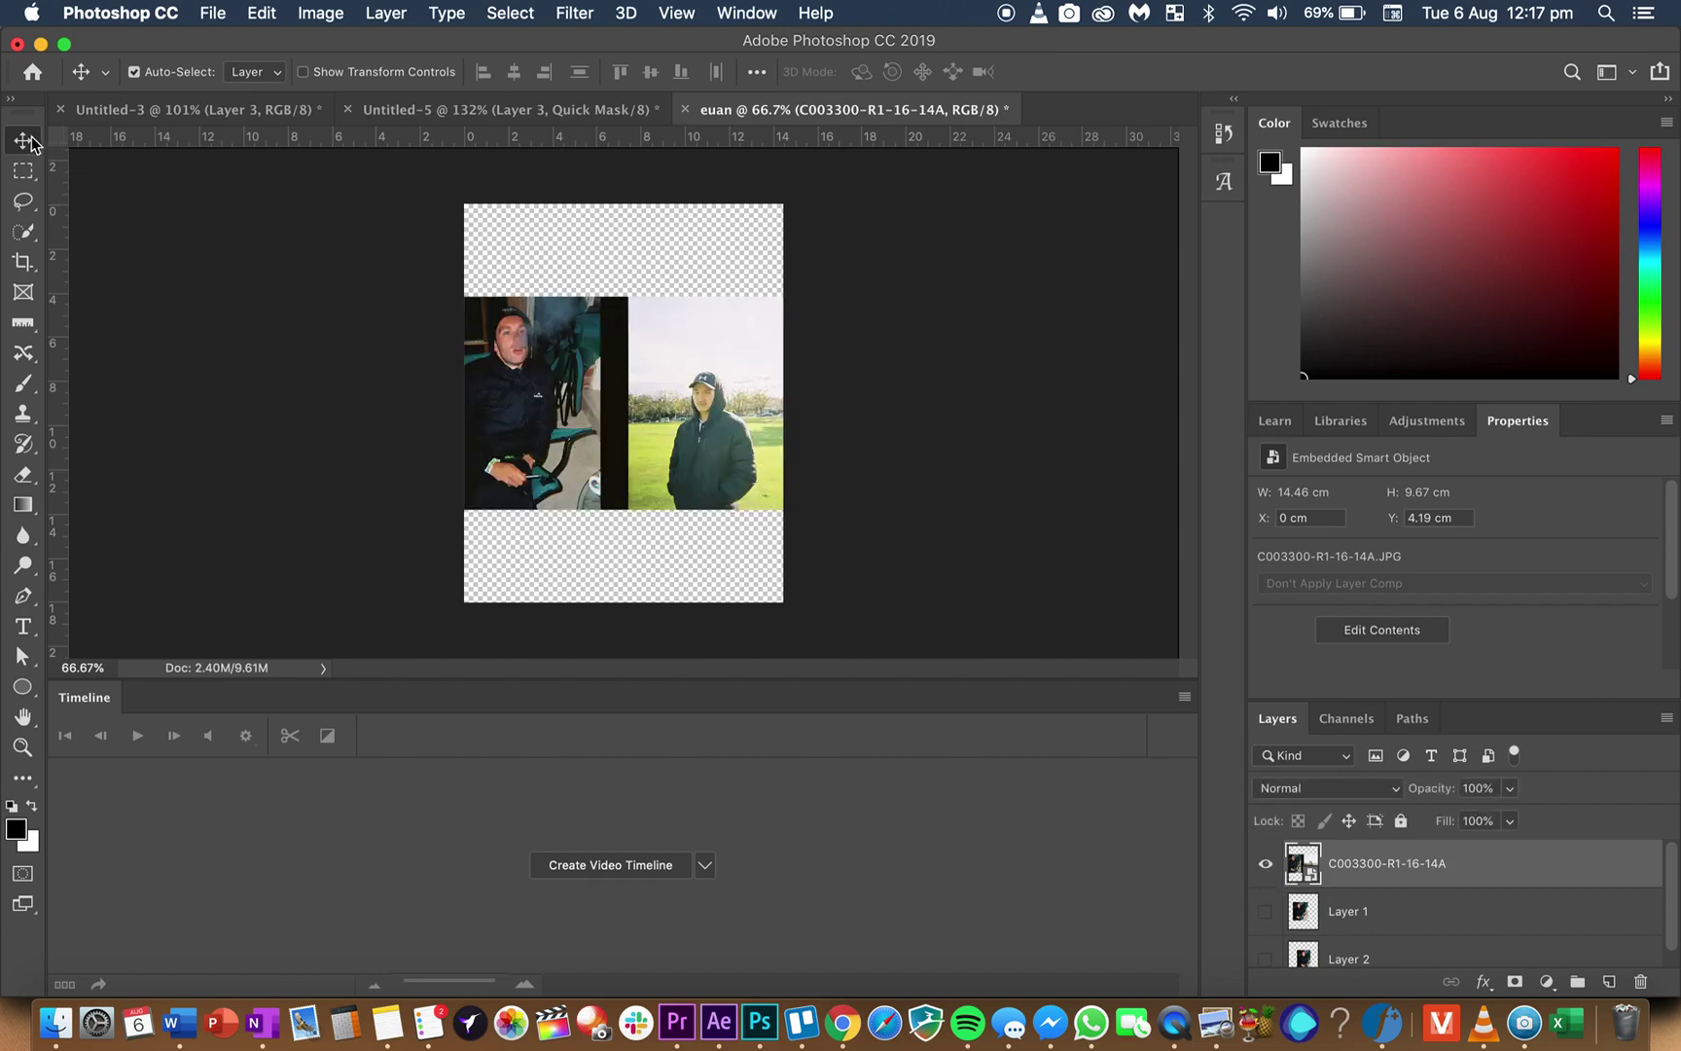
drag(543, 375, 629, 375)
click(27, 175)
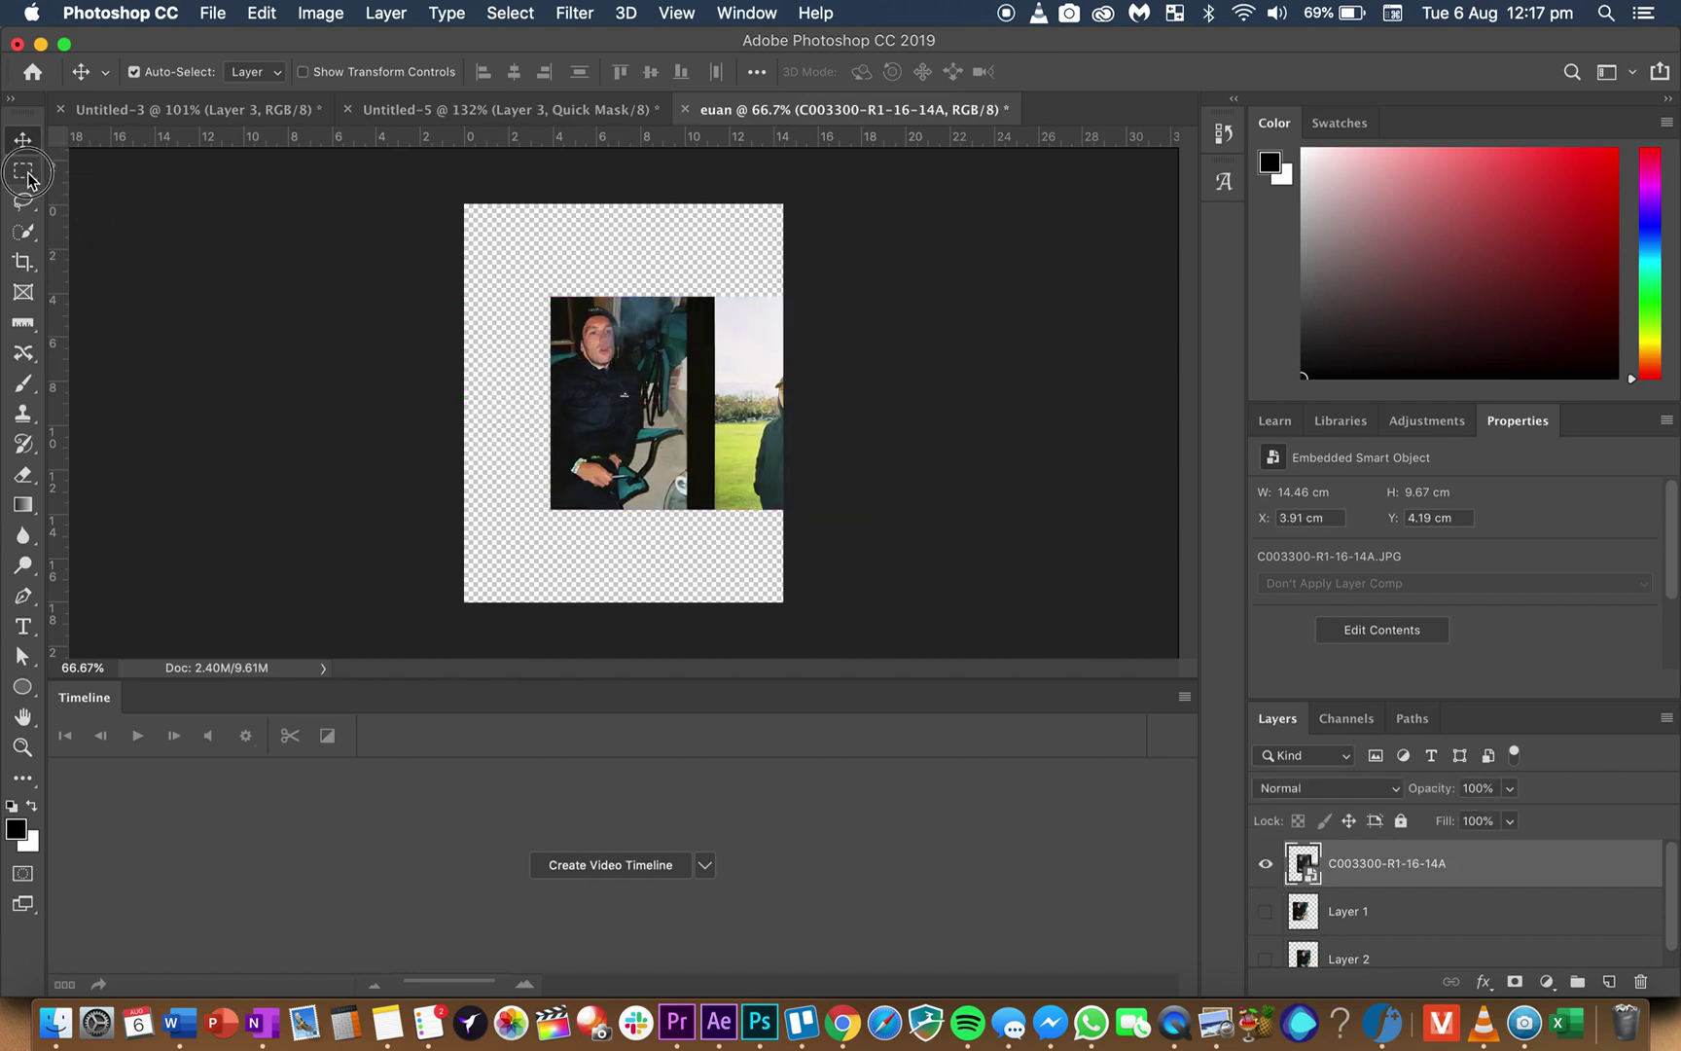
drag(551, 294, 688, 509)
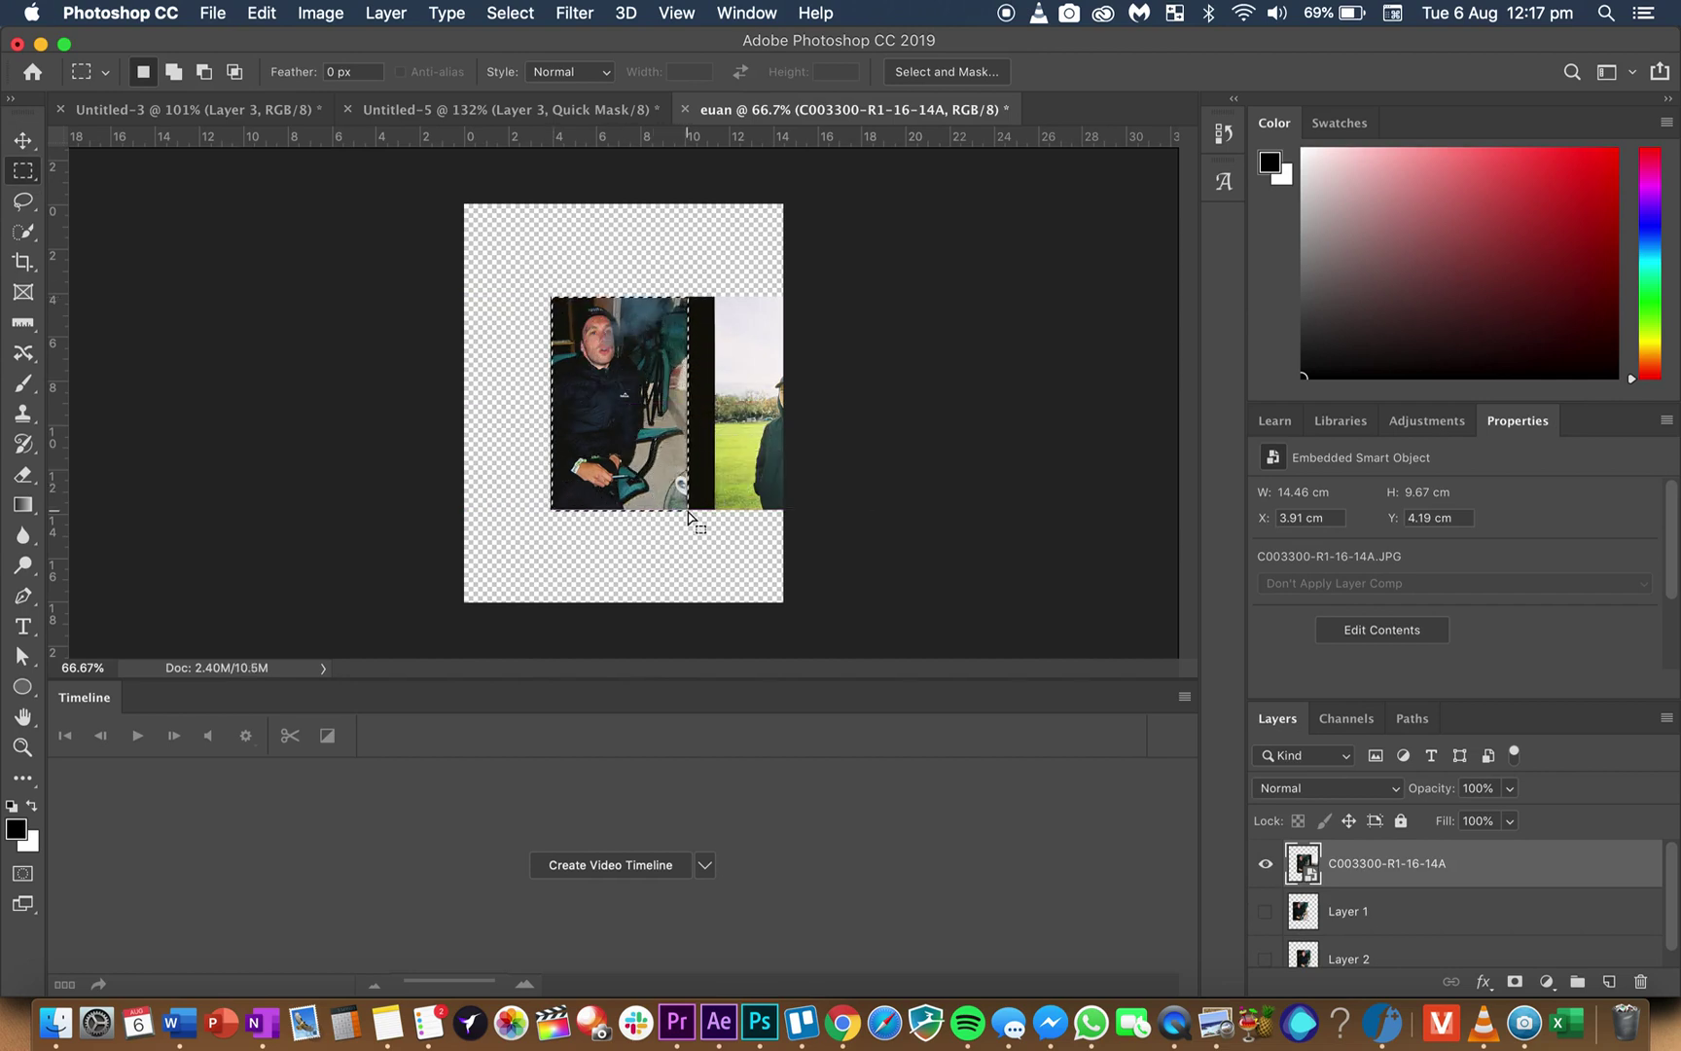
right_click(648, 434)
click(806, 596)
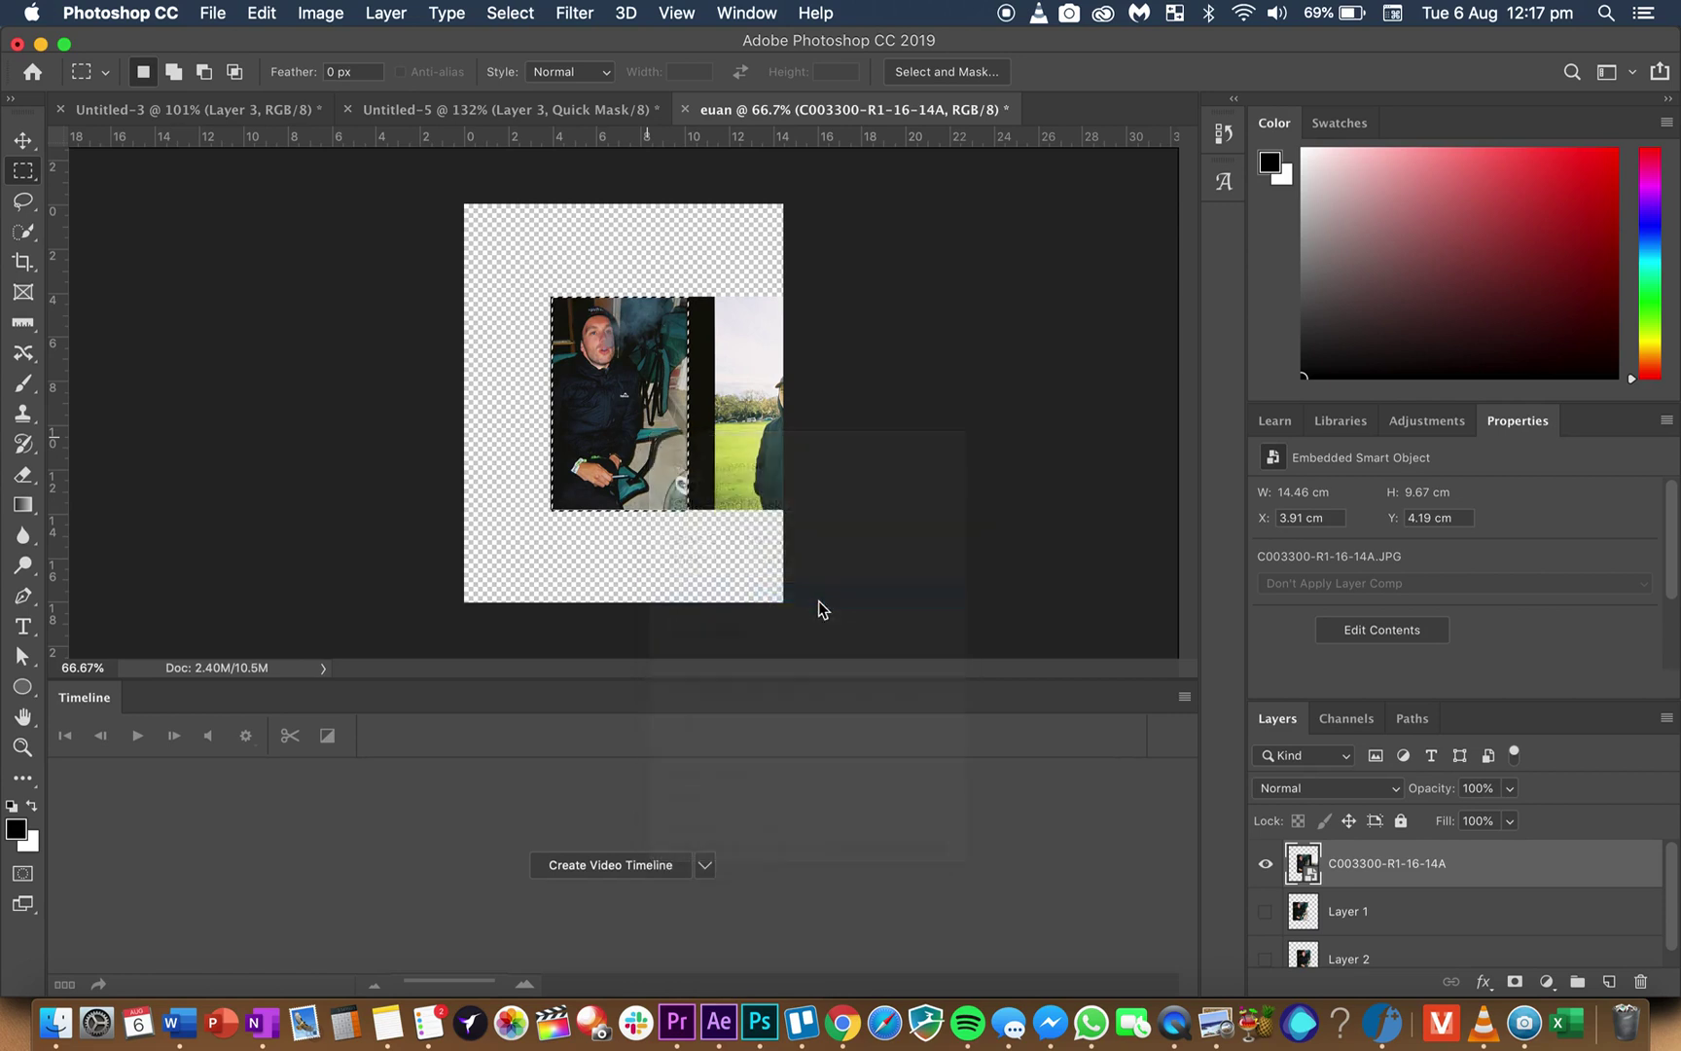
- Hide and delete the C003300-R1-16-14A photo layer
scroll(1469, 905, down, 2)
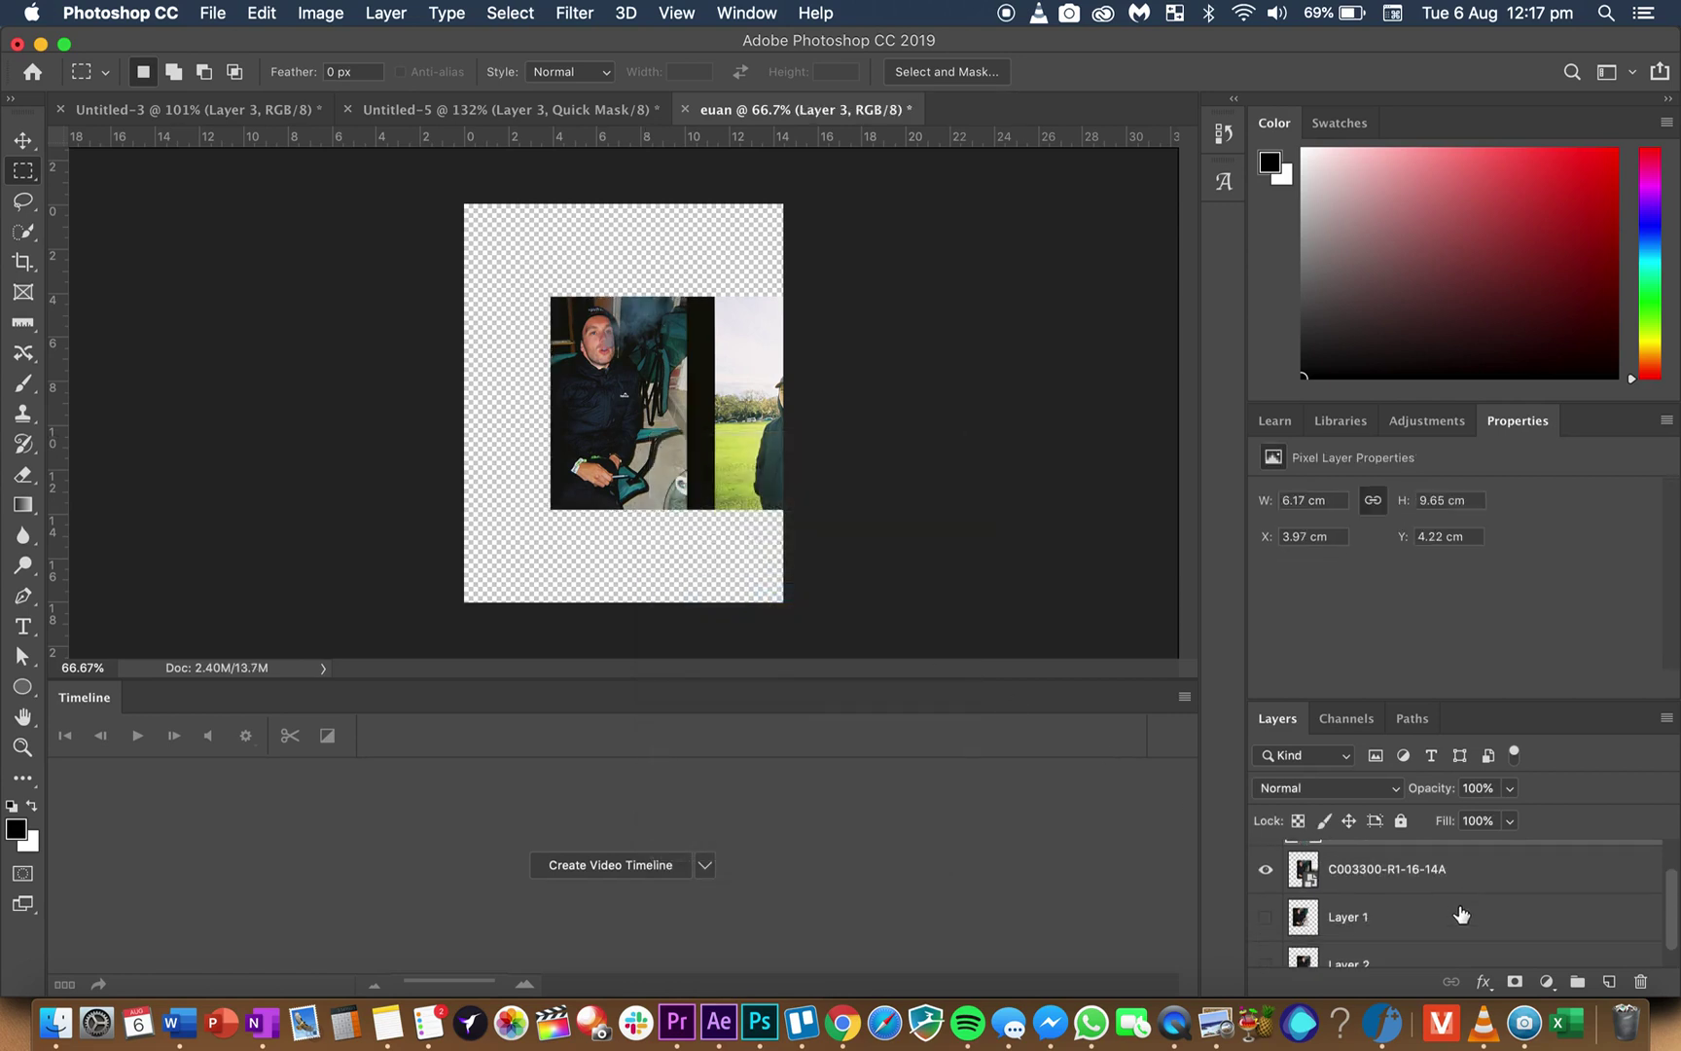
scroll(1461, 914, up, 2)
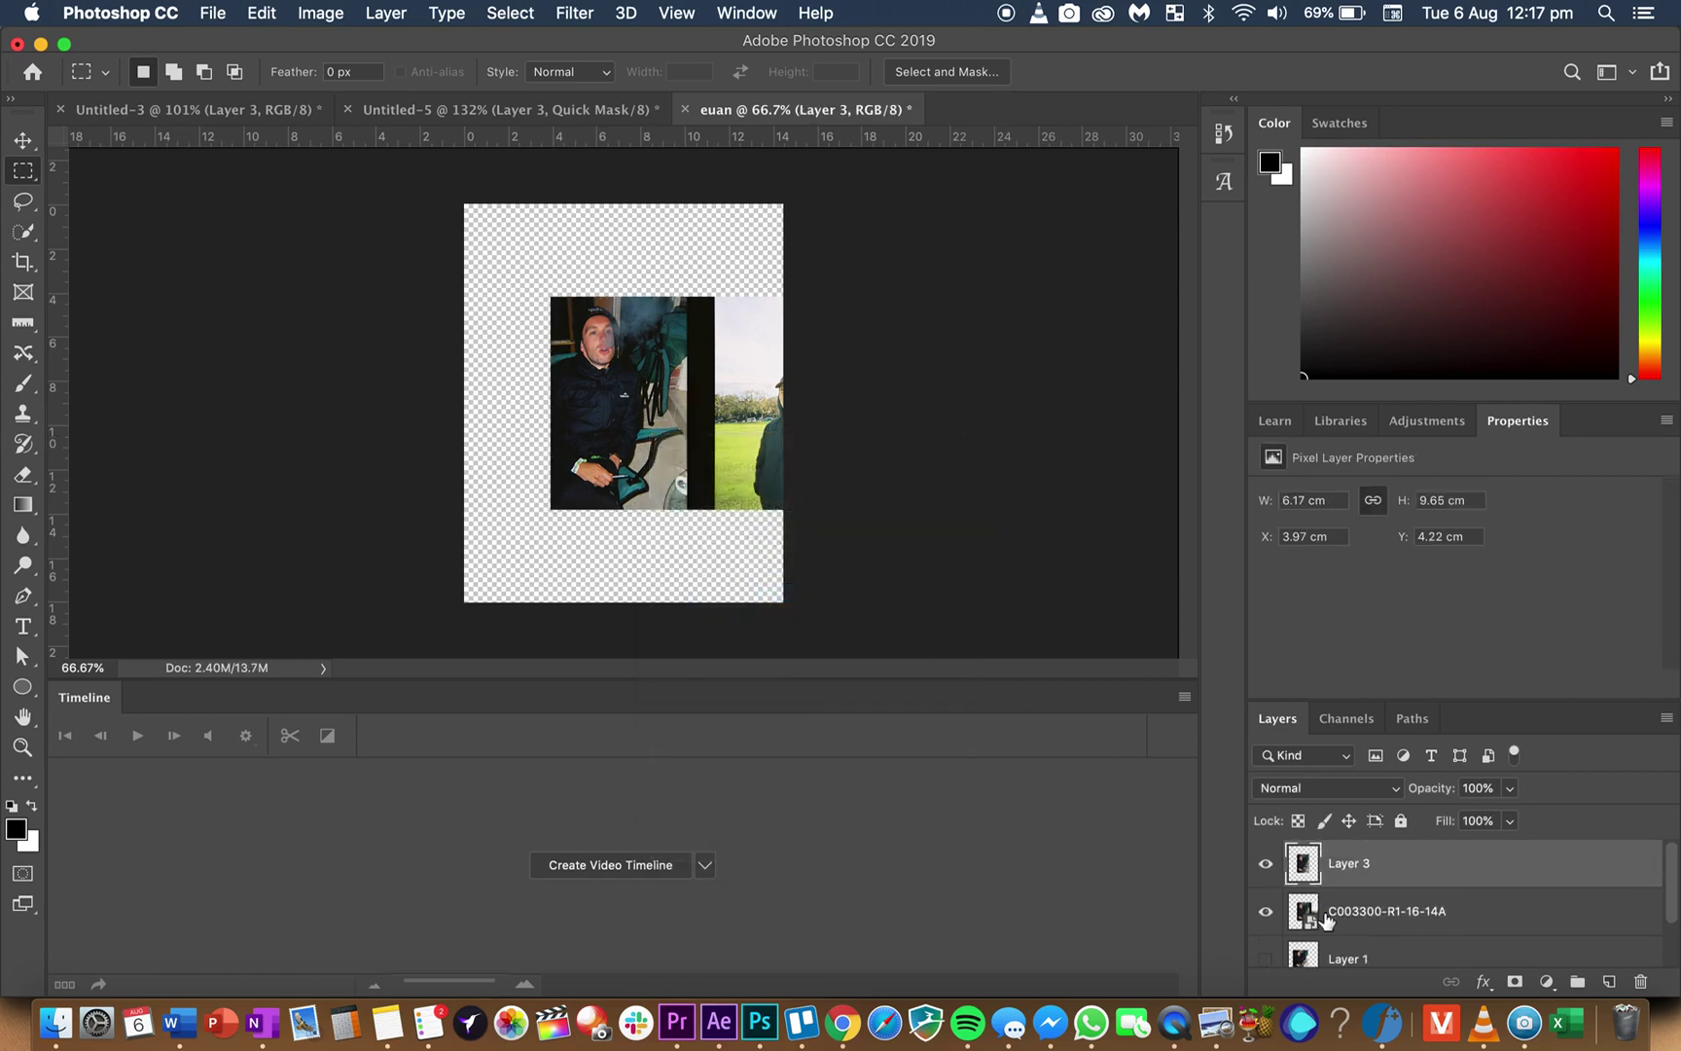
click(1267, 923)
drag(1440, 919, 1640, 981)
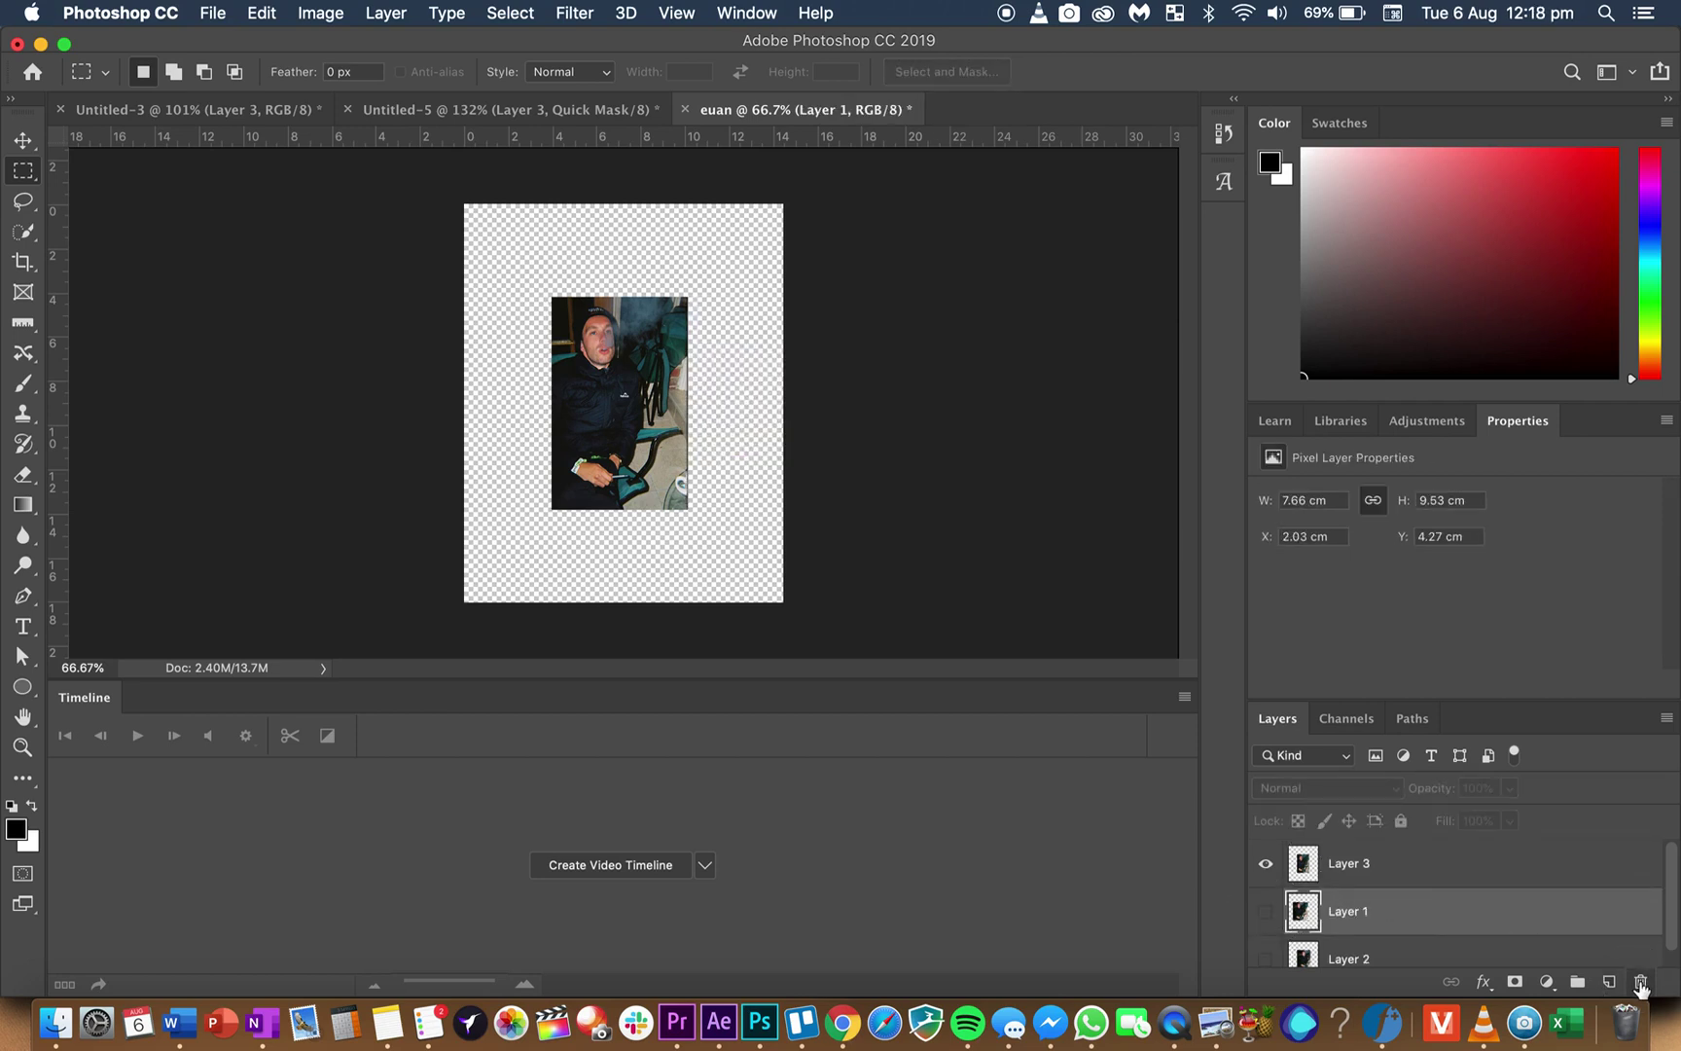
- Show Layers 1 and 2, move Layer 1 to the bottom, and shift Layer 3 up and right
click(1265, 913)
click(1267, 960)
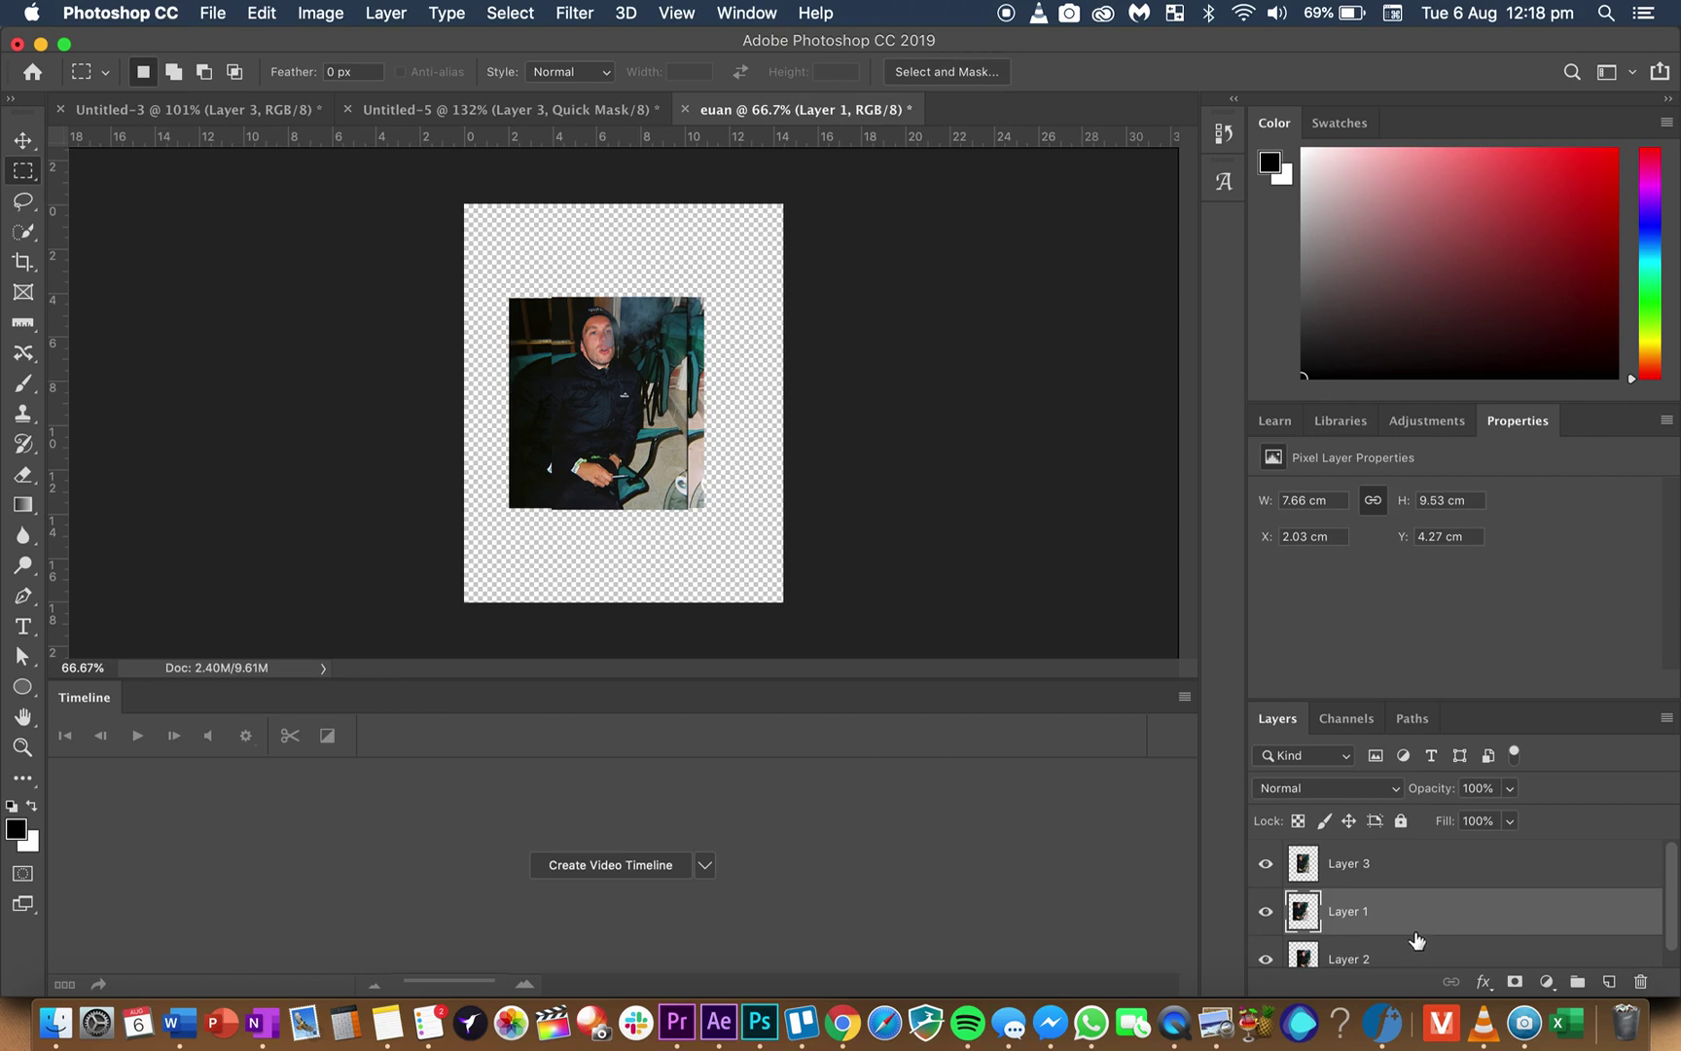
drag(1392, 922, 1388, 968)
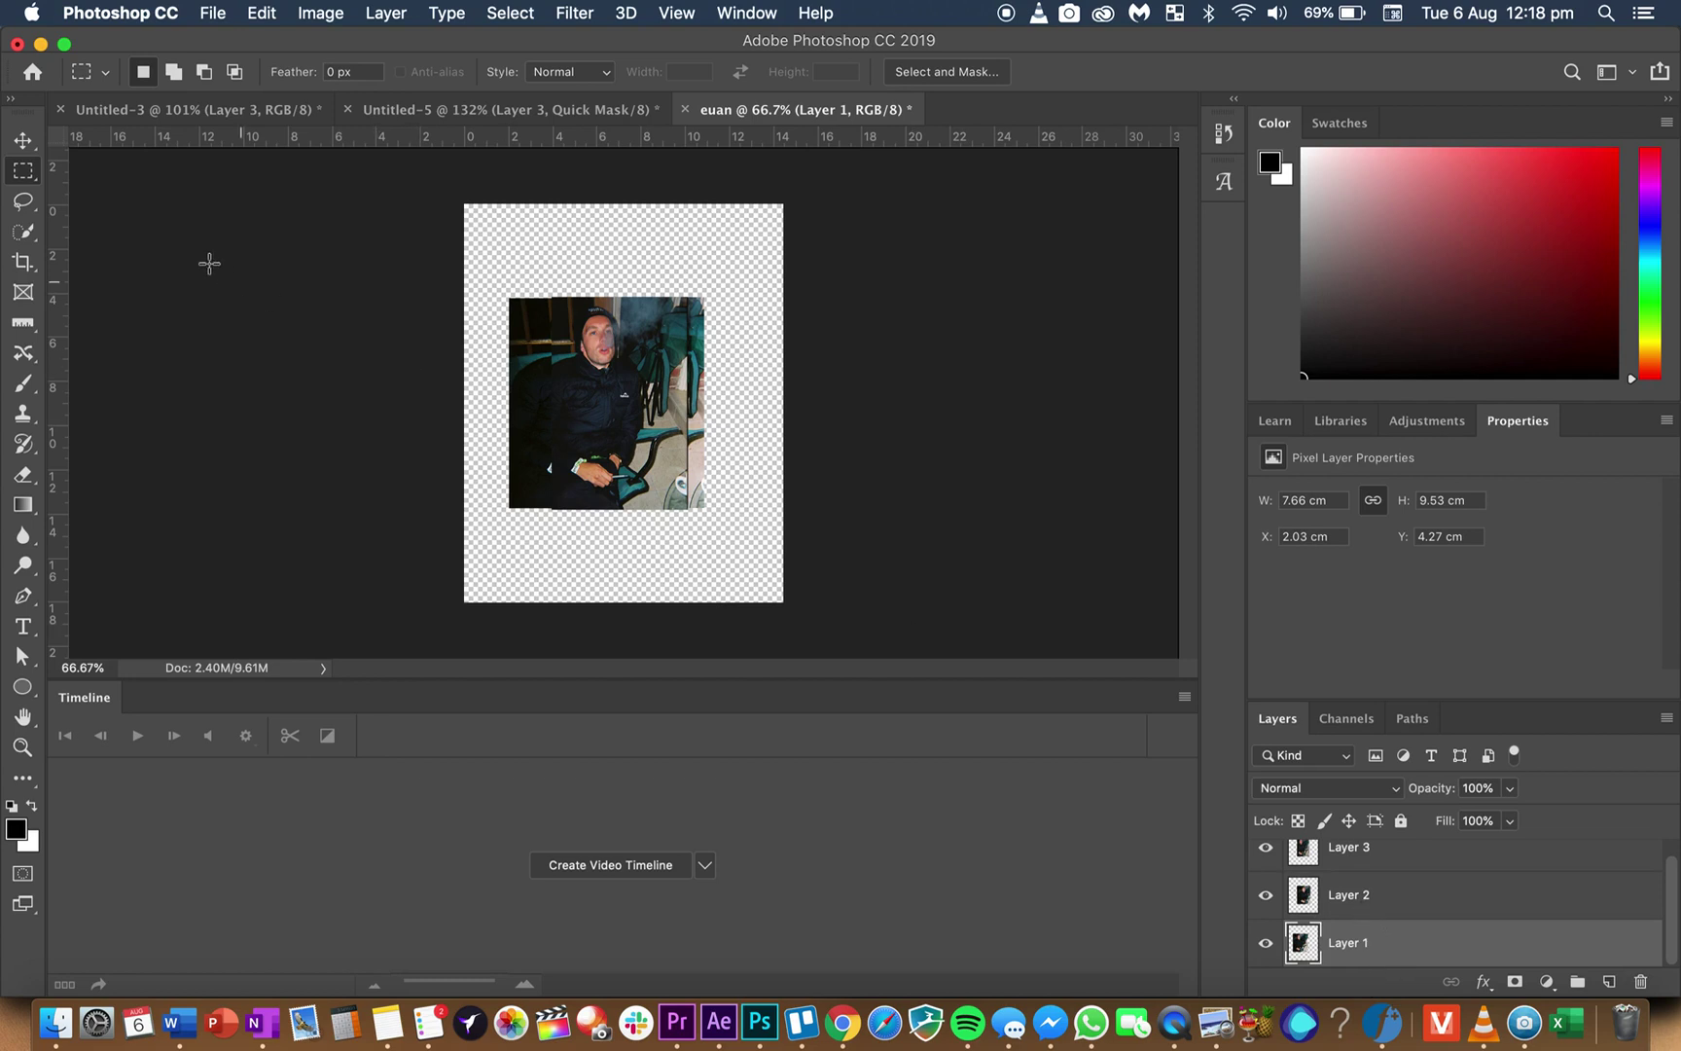
click(23, 142)
drag(581, 439, 597, 375)
drag(613, 477, 550, 477)
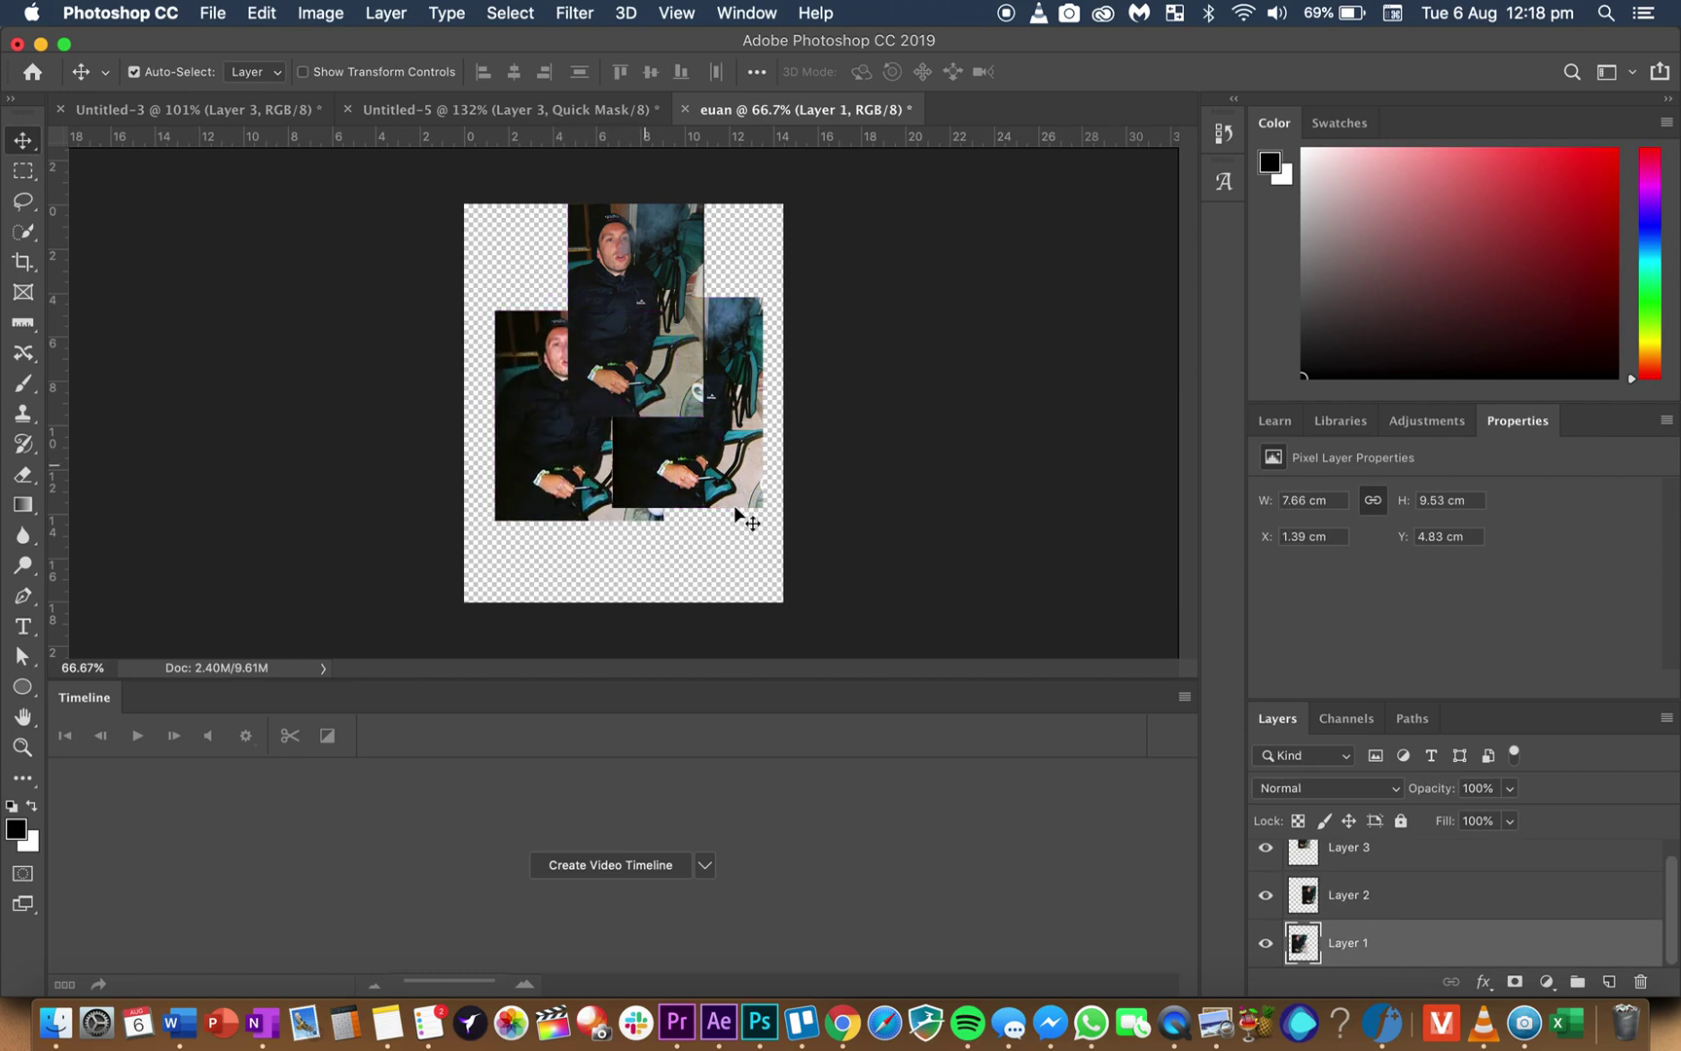
- Select all three frame layers, align their horizontal centres, and nudge Layer 3 down-left
scroll(1421, 925, up, 1)
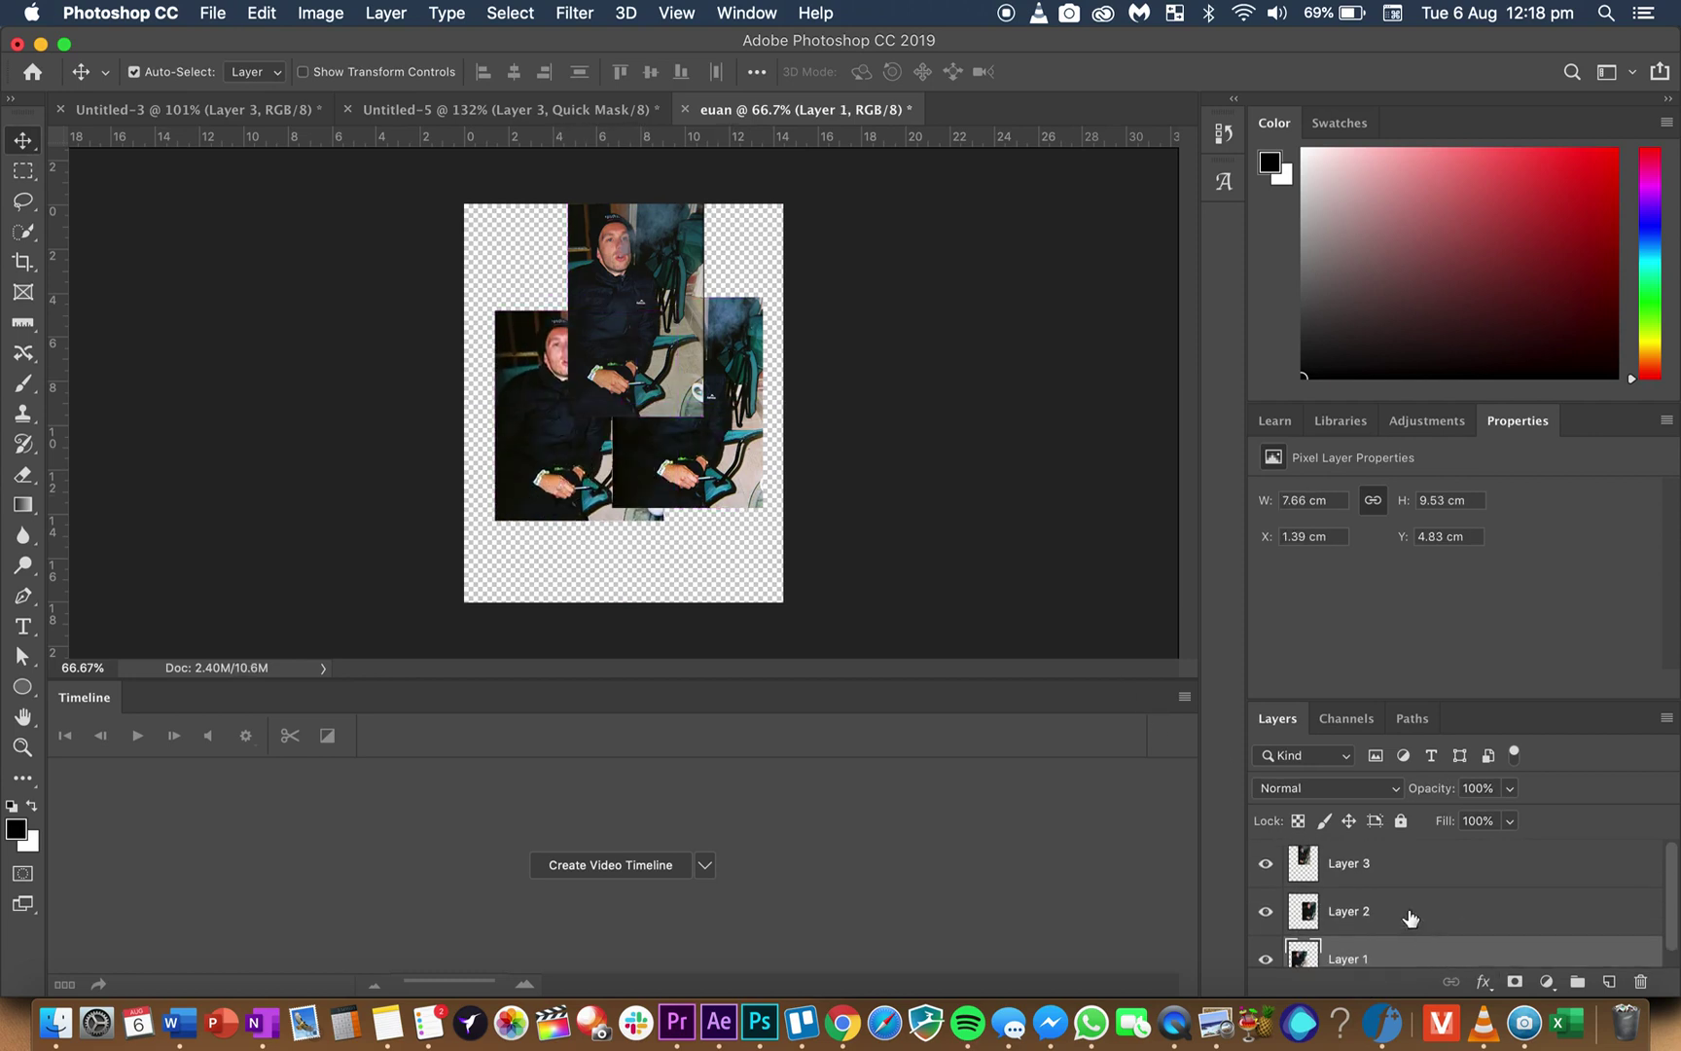
click(1392, 880)
scroll(1392, 884, down, 1)
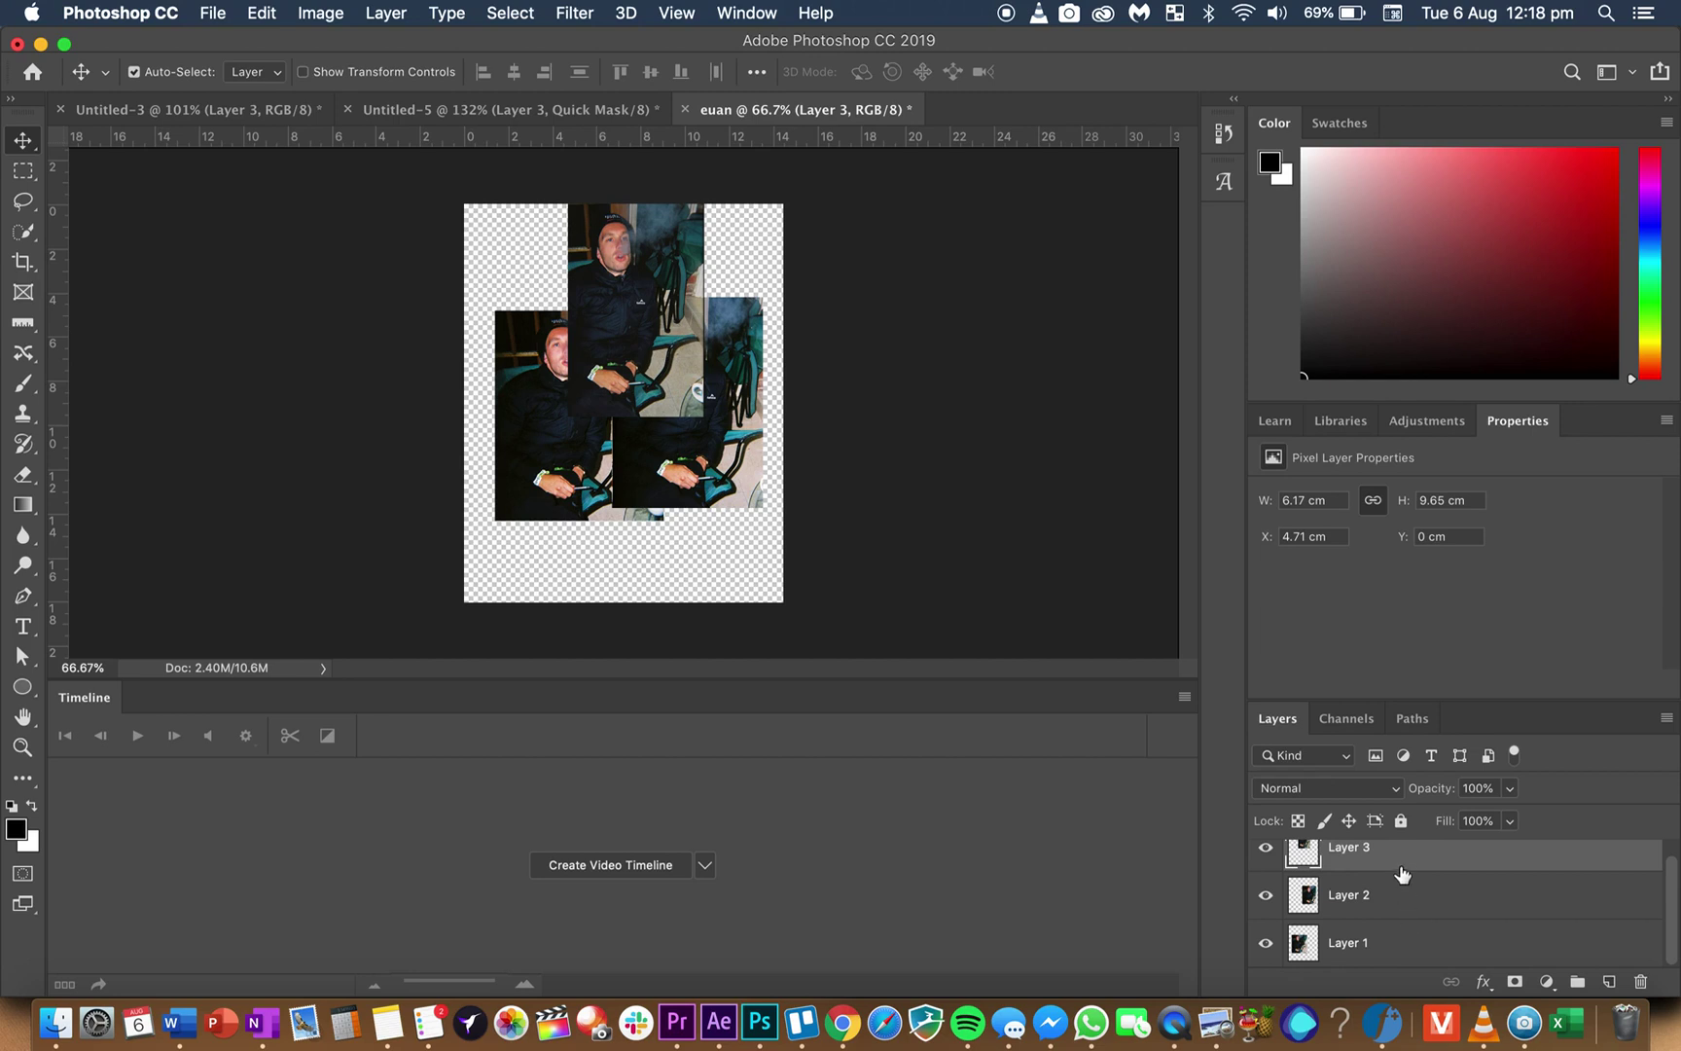
shift+click(1379, 952)
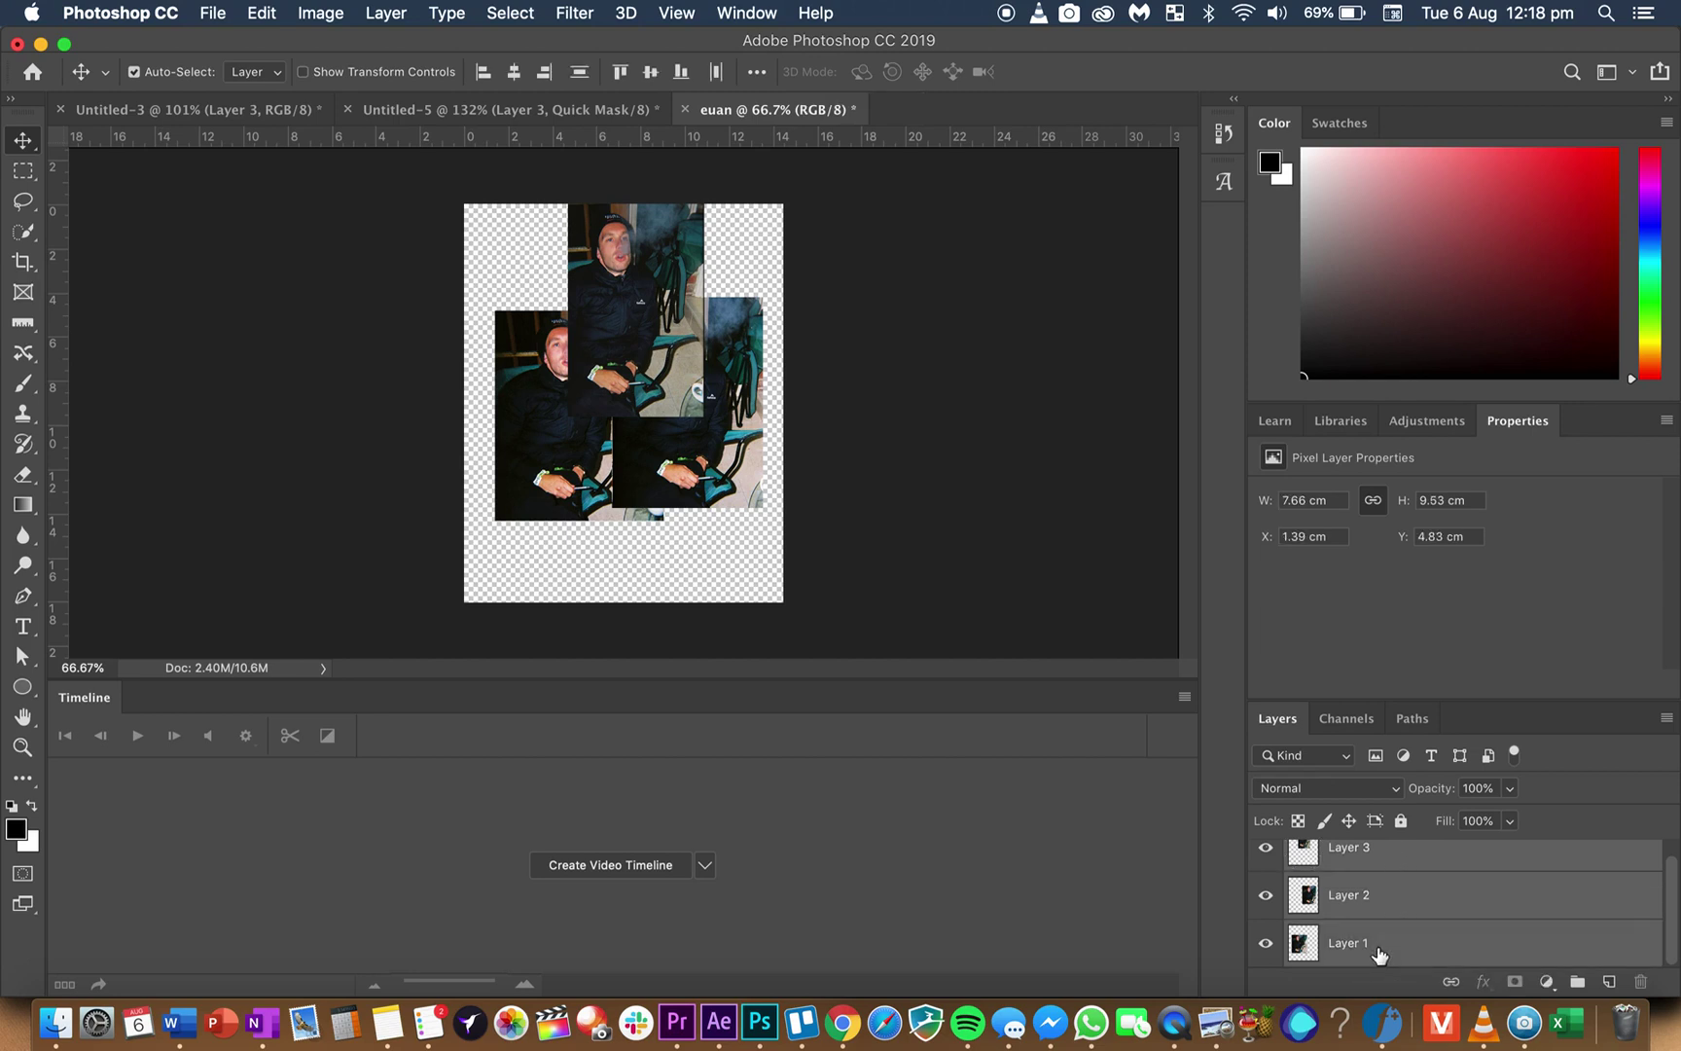
scroll(1380, 953, up, 1)
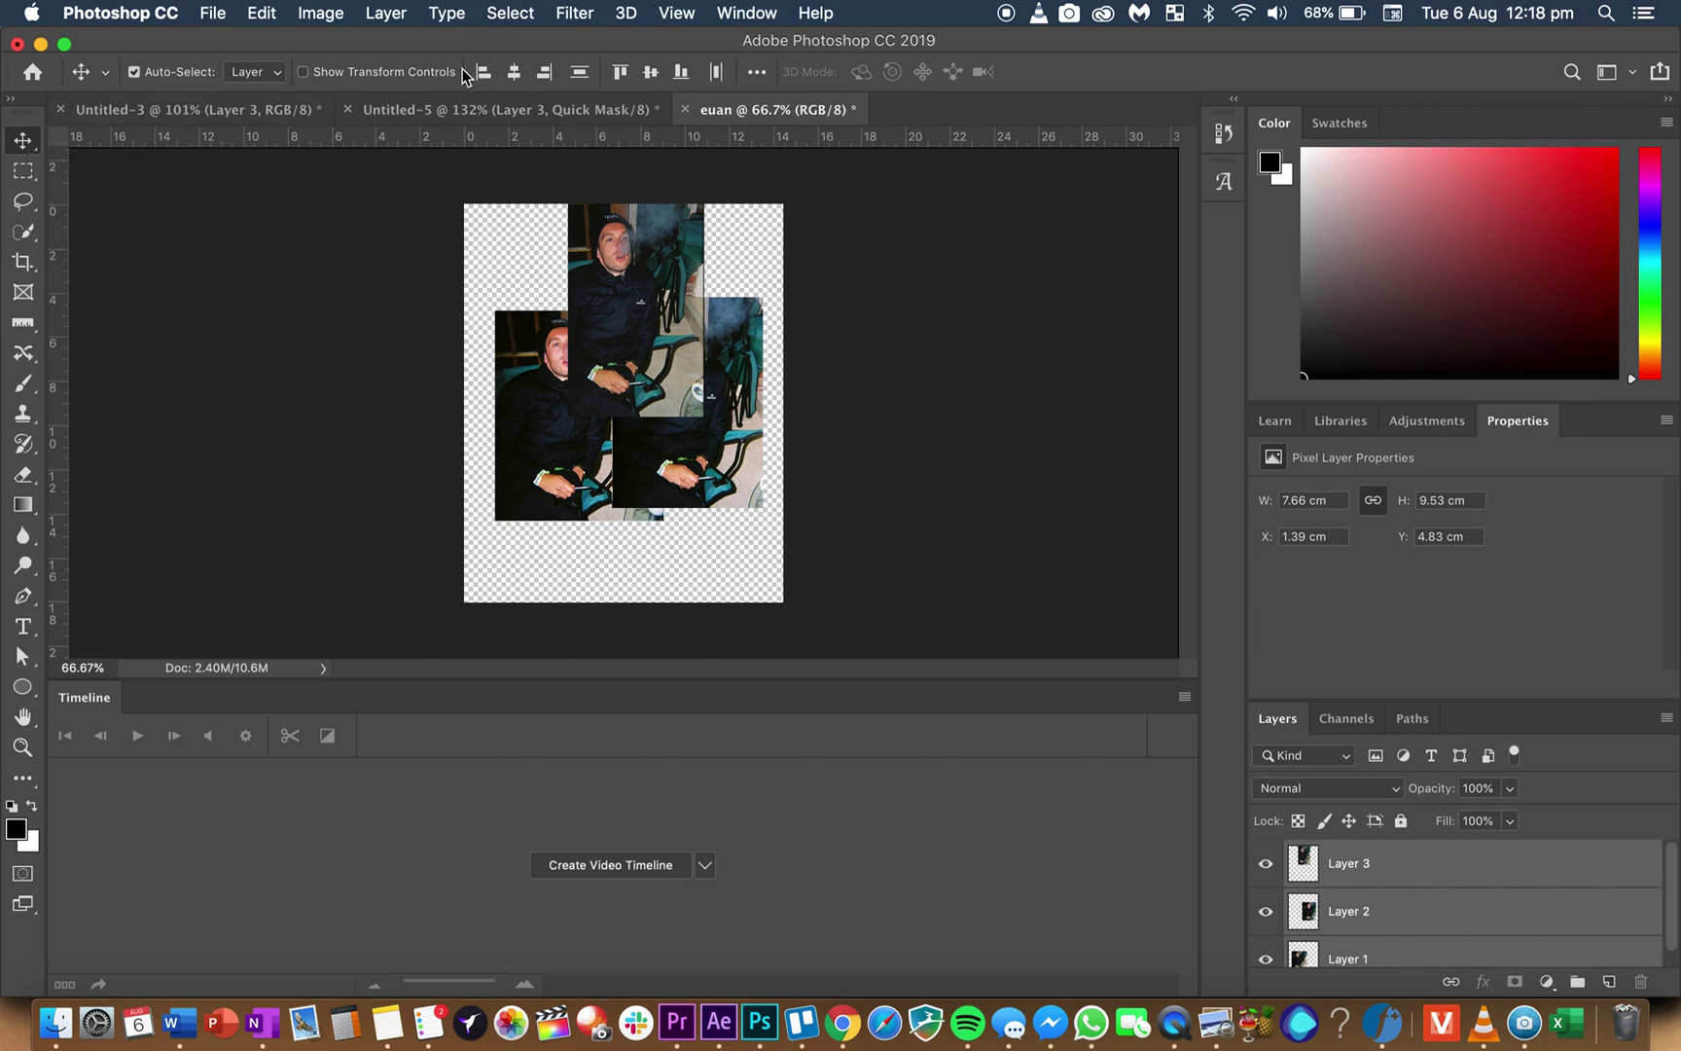
click(516, 74)
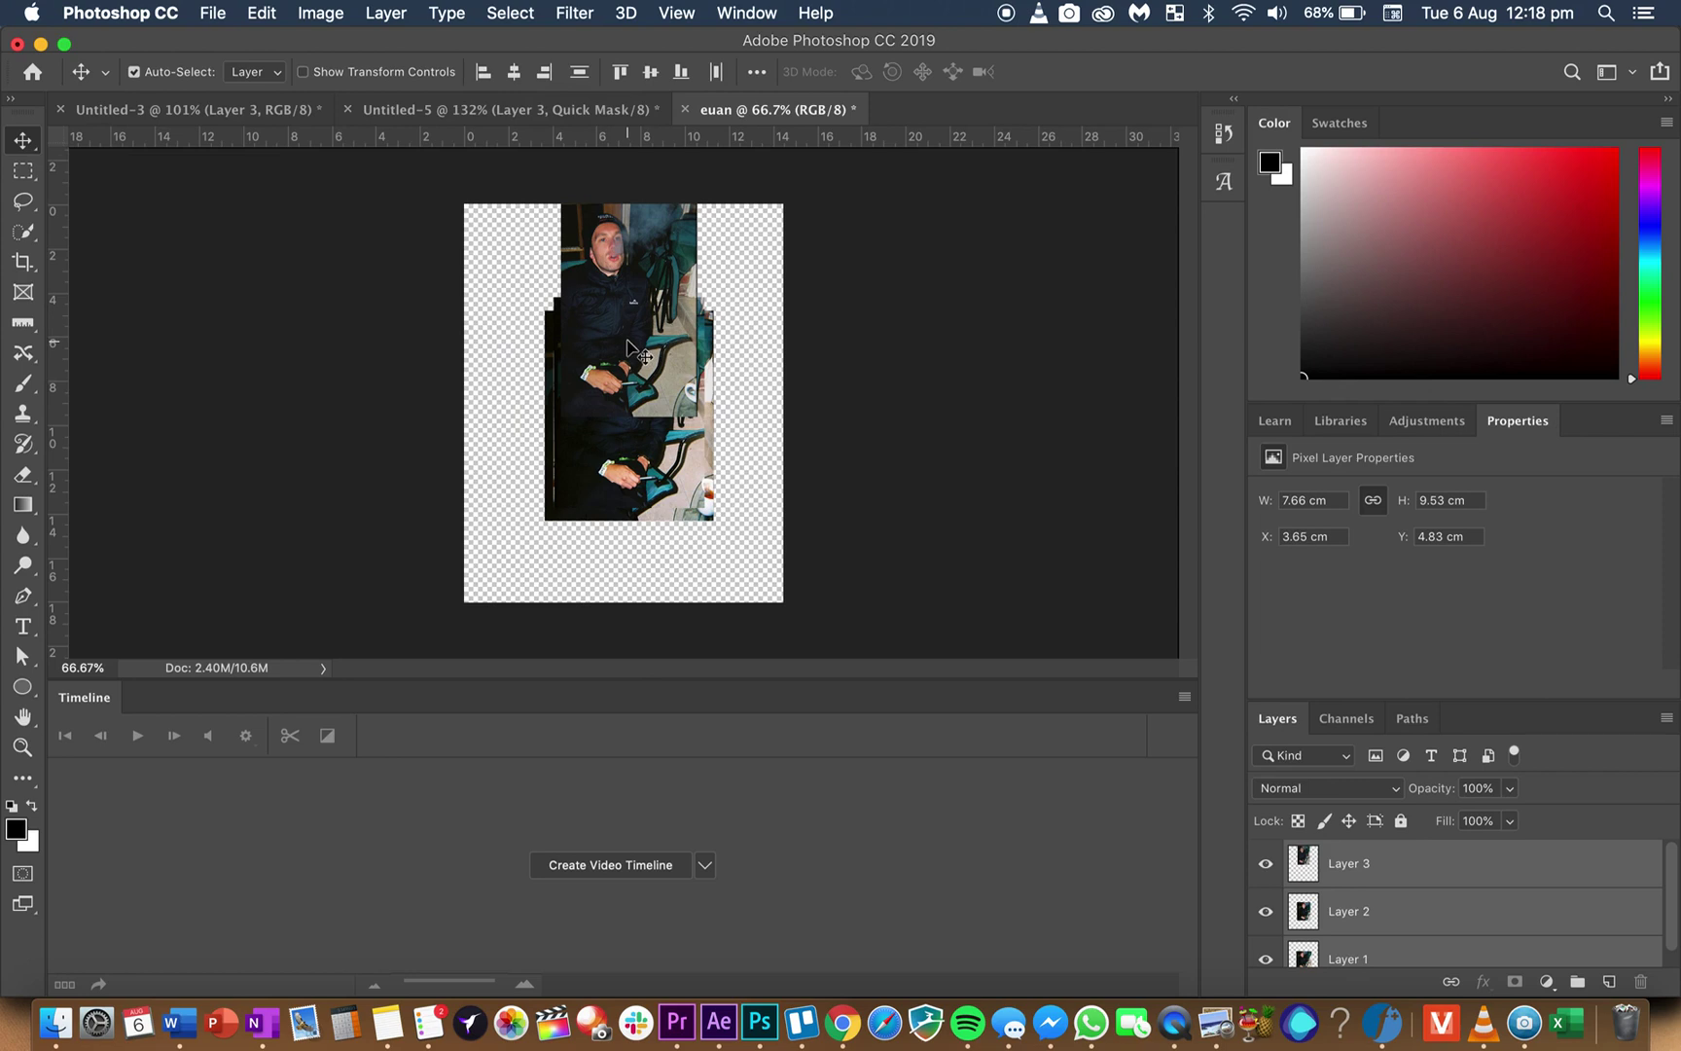
drag(634, 362, 628, 391)
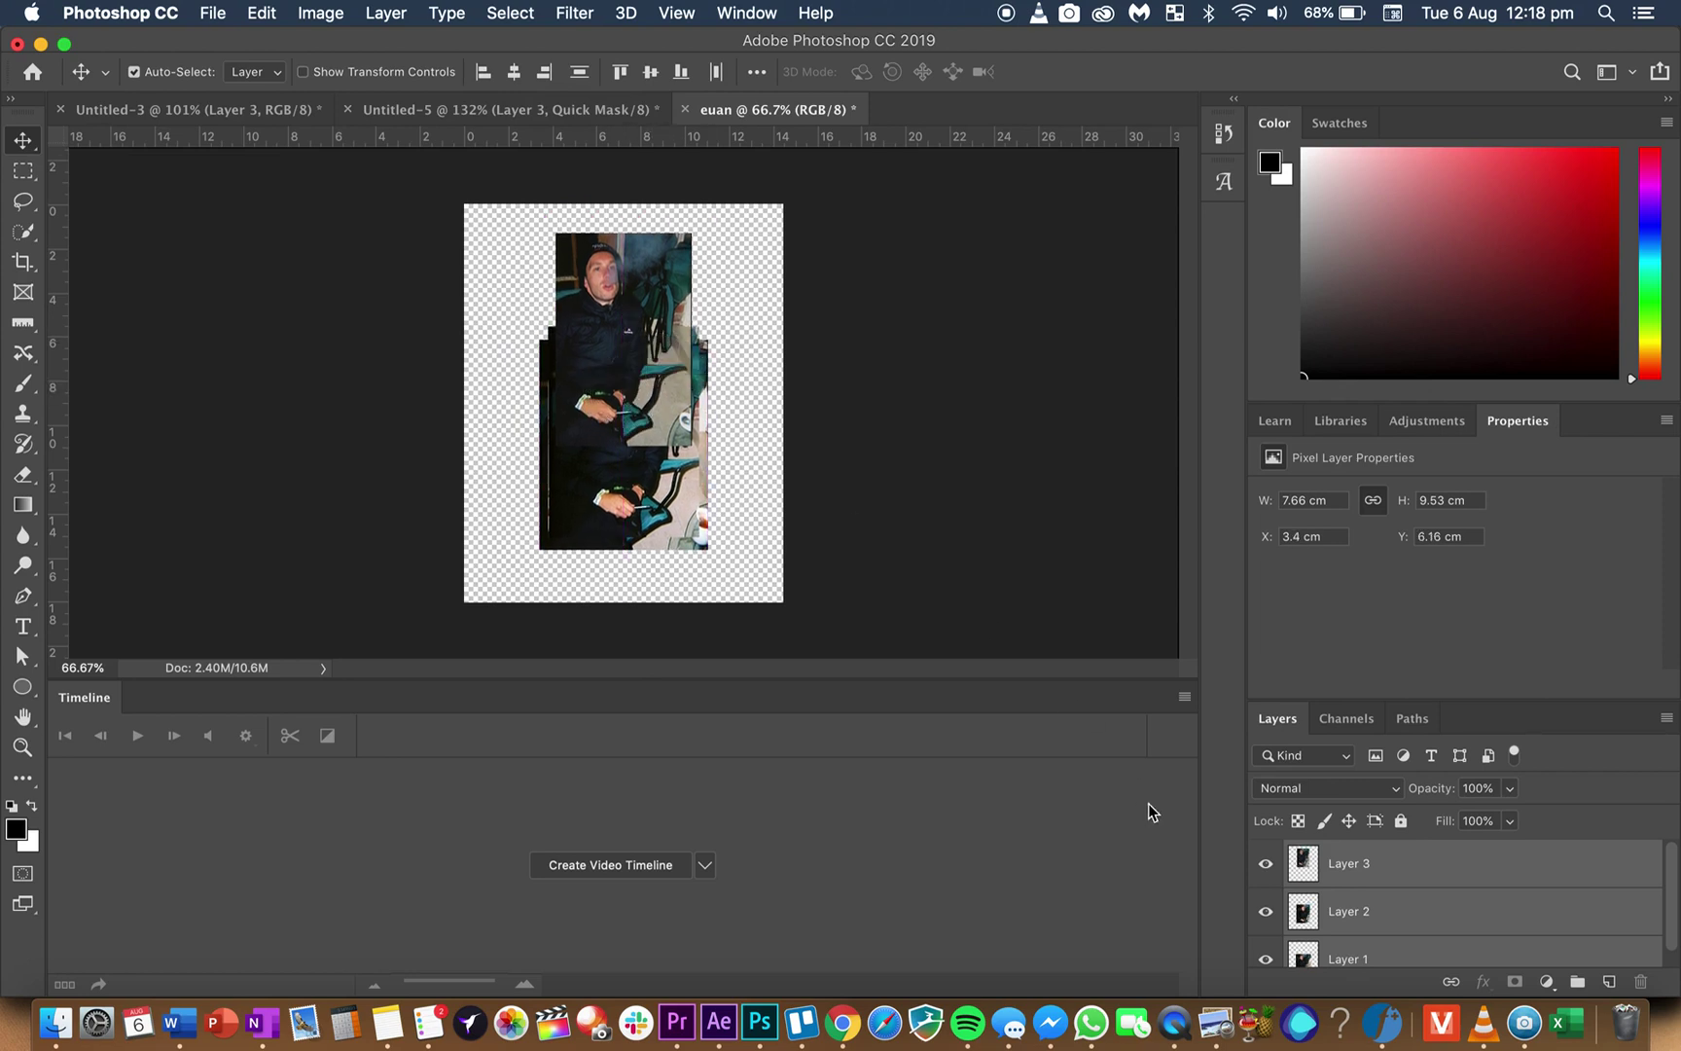
- Move a frame down over the others and realign the three layers' horizontal centres
click(1420, 916)
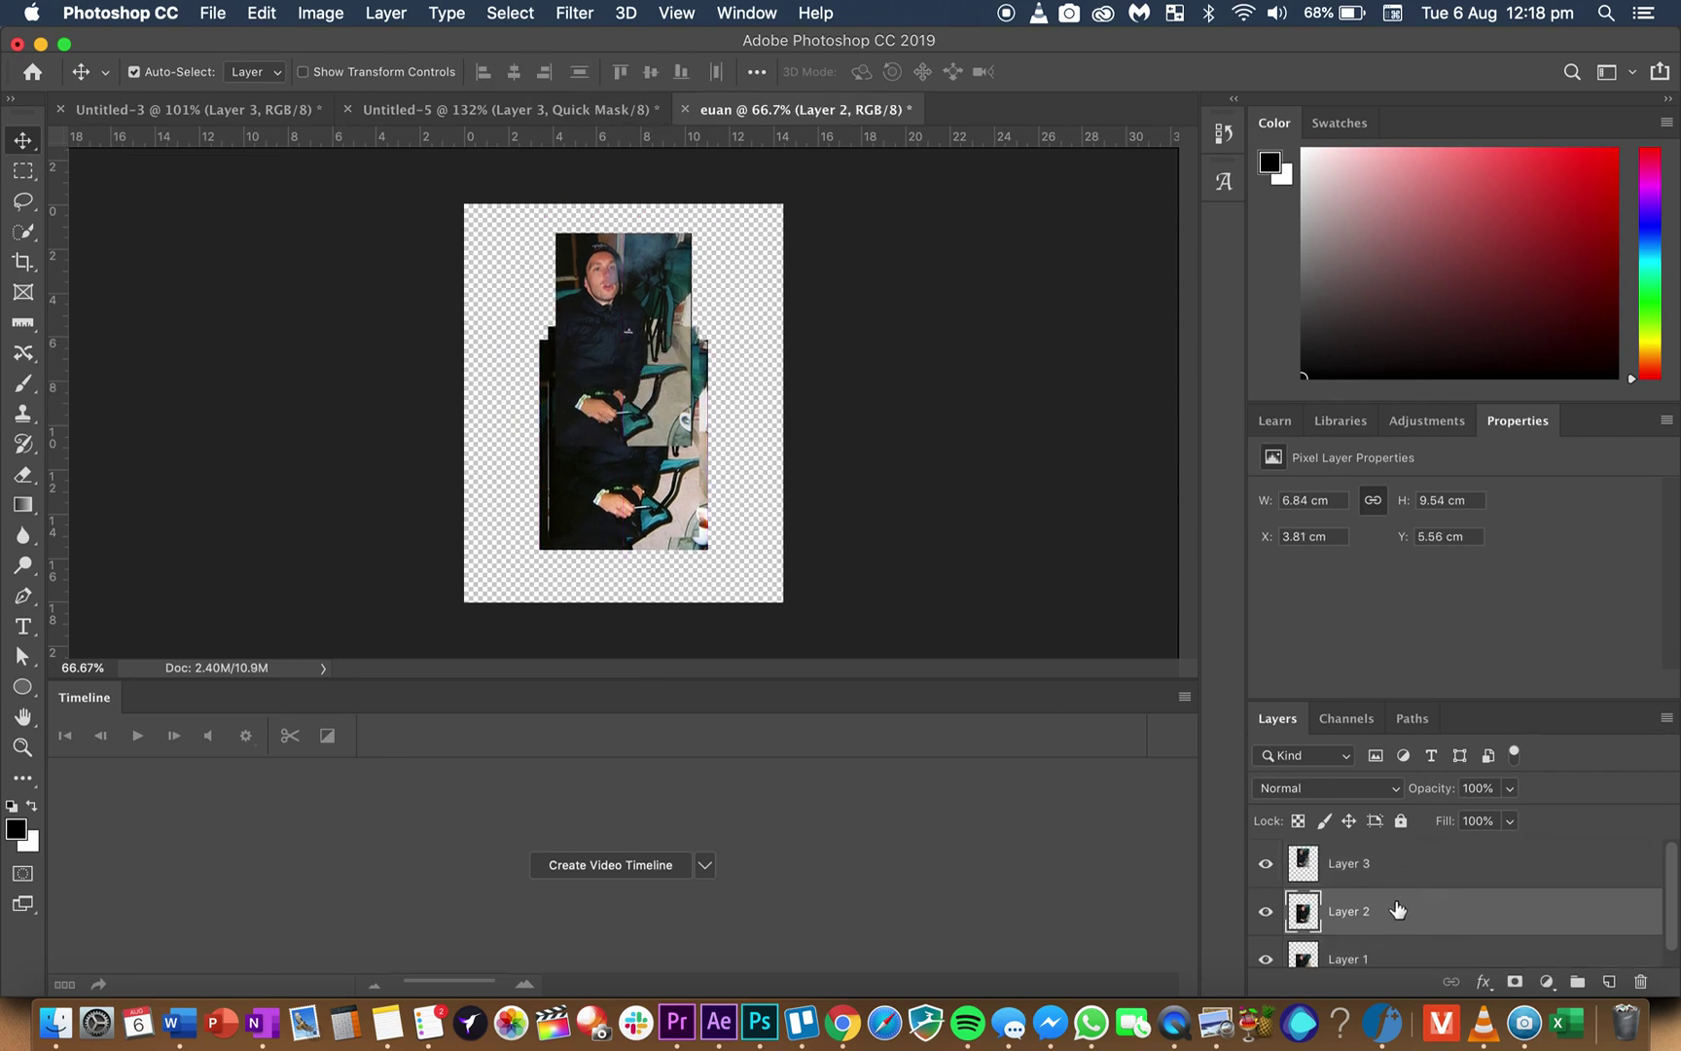
drag(660, 388, 650, 476)
shift+click(1407, 953)
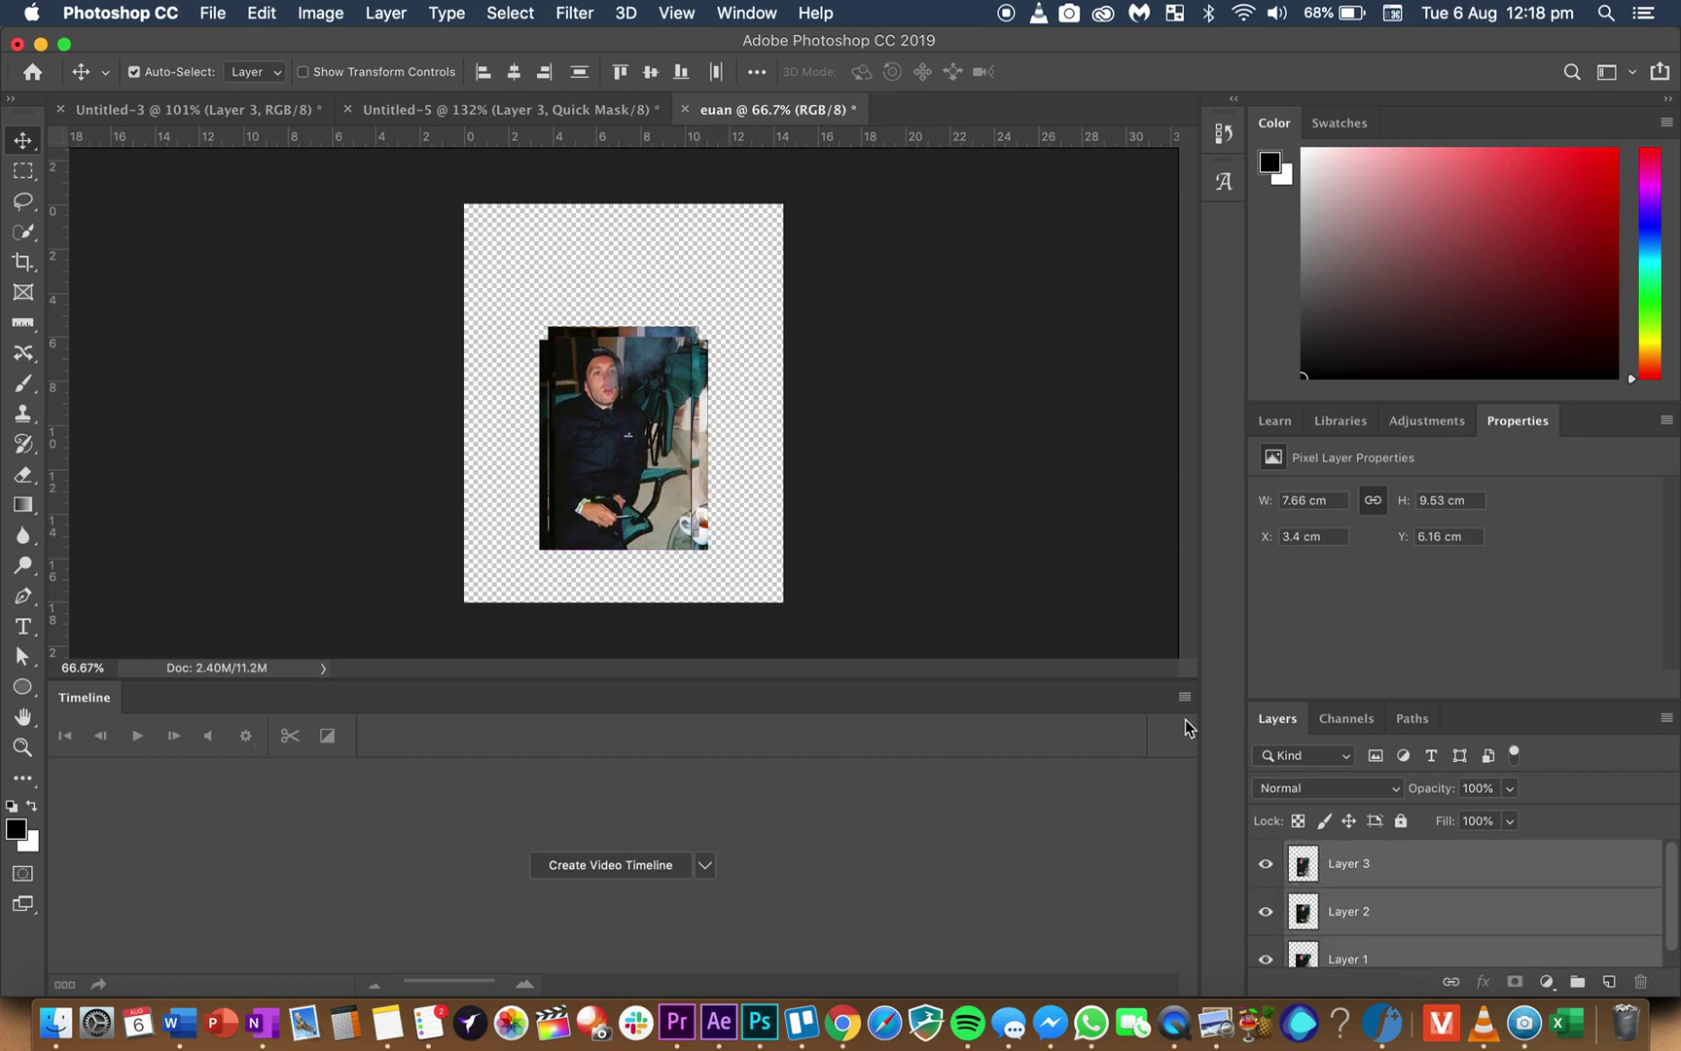
click(514, 74)
click(863, 479)
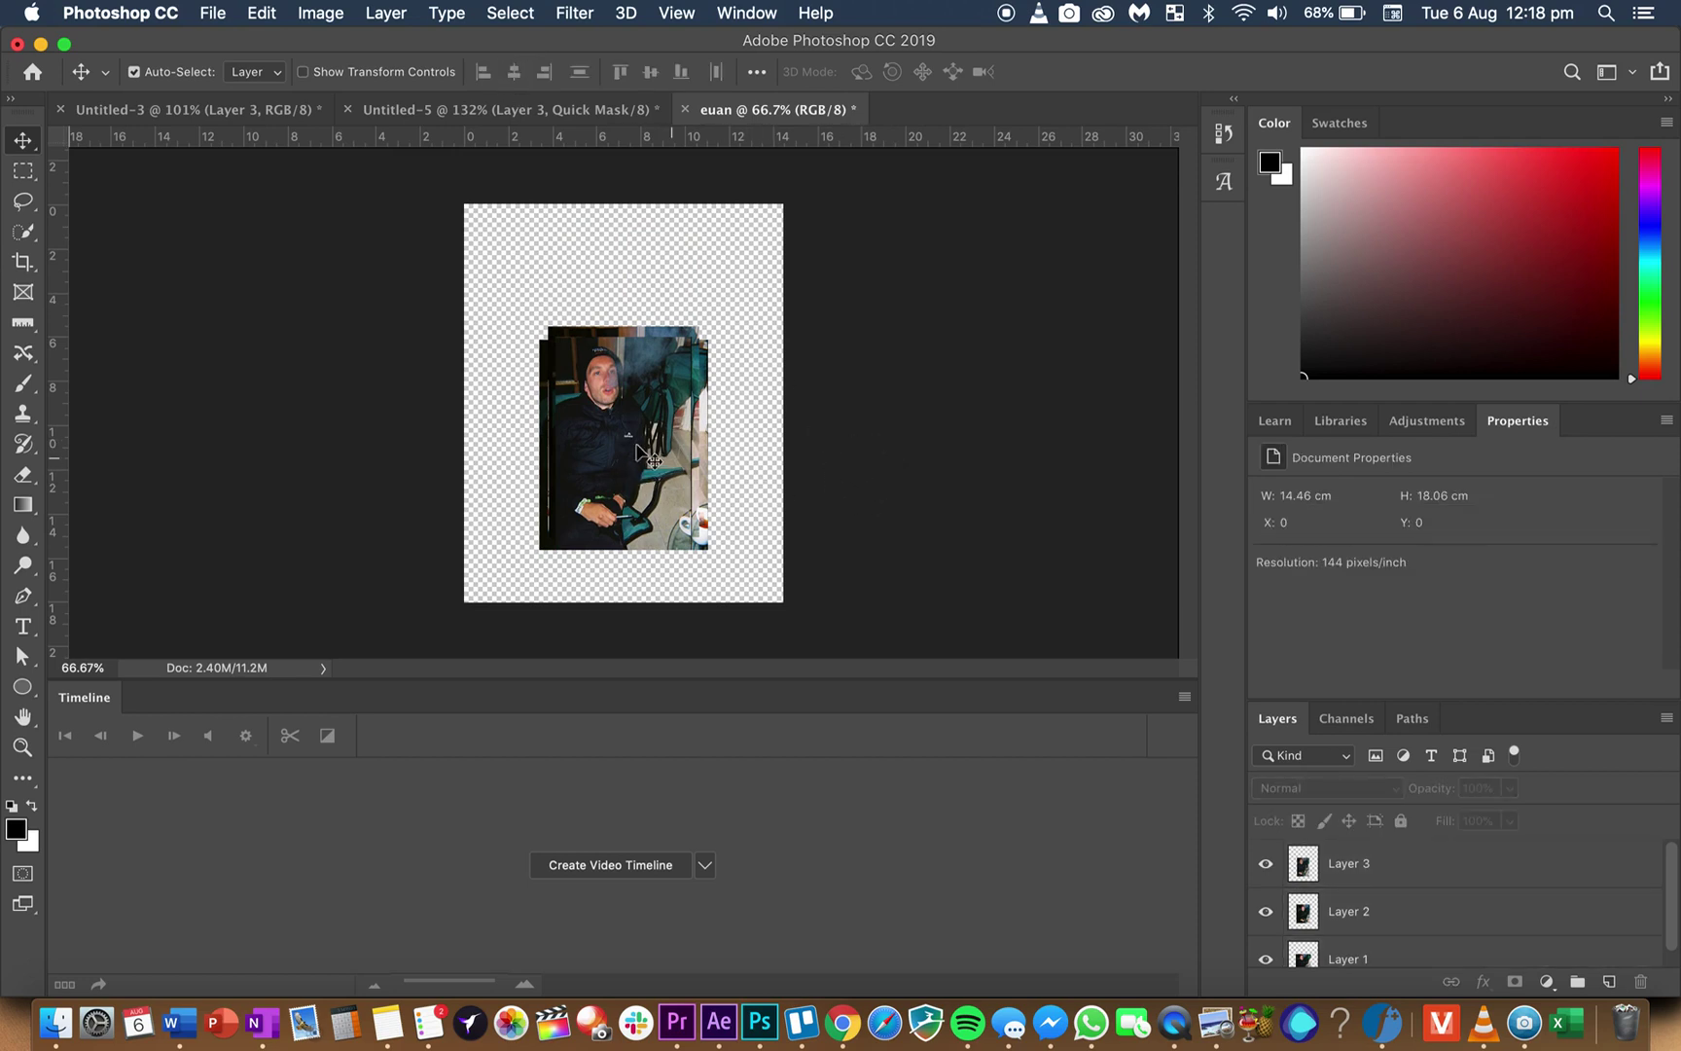
- Move all three frame layers together to the canvas's top-left corner at X 0, Y 0.6 cm
drag(635, 446, 650, 447)
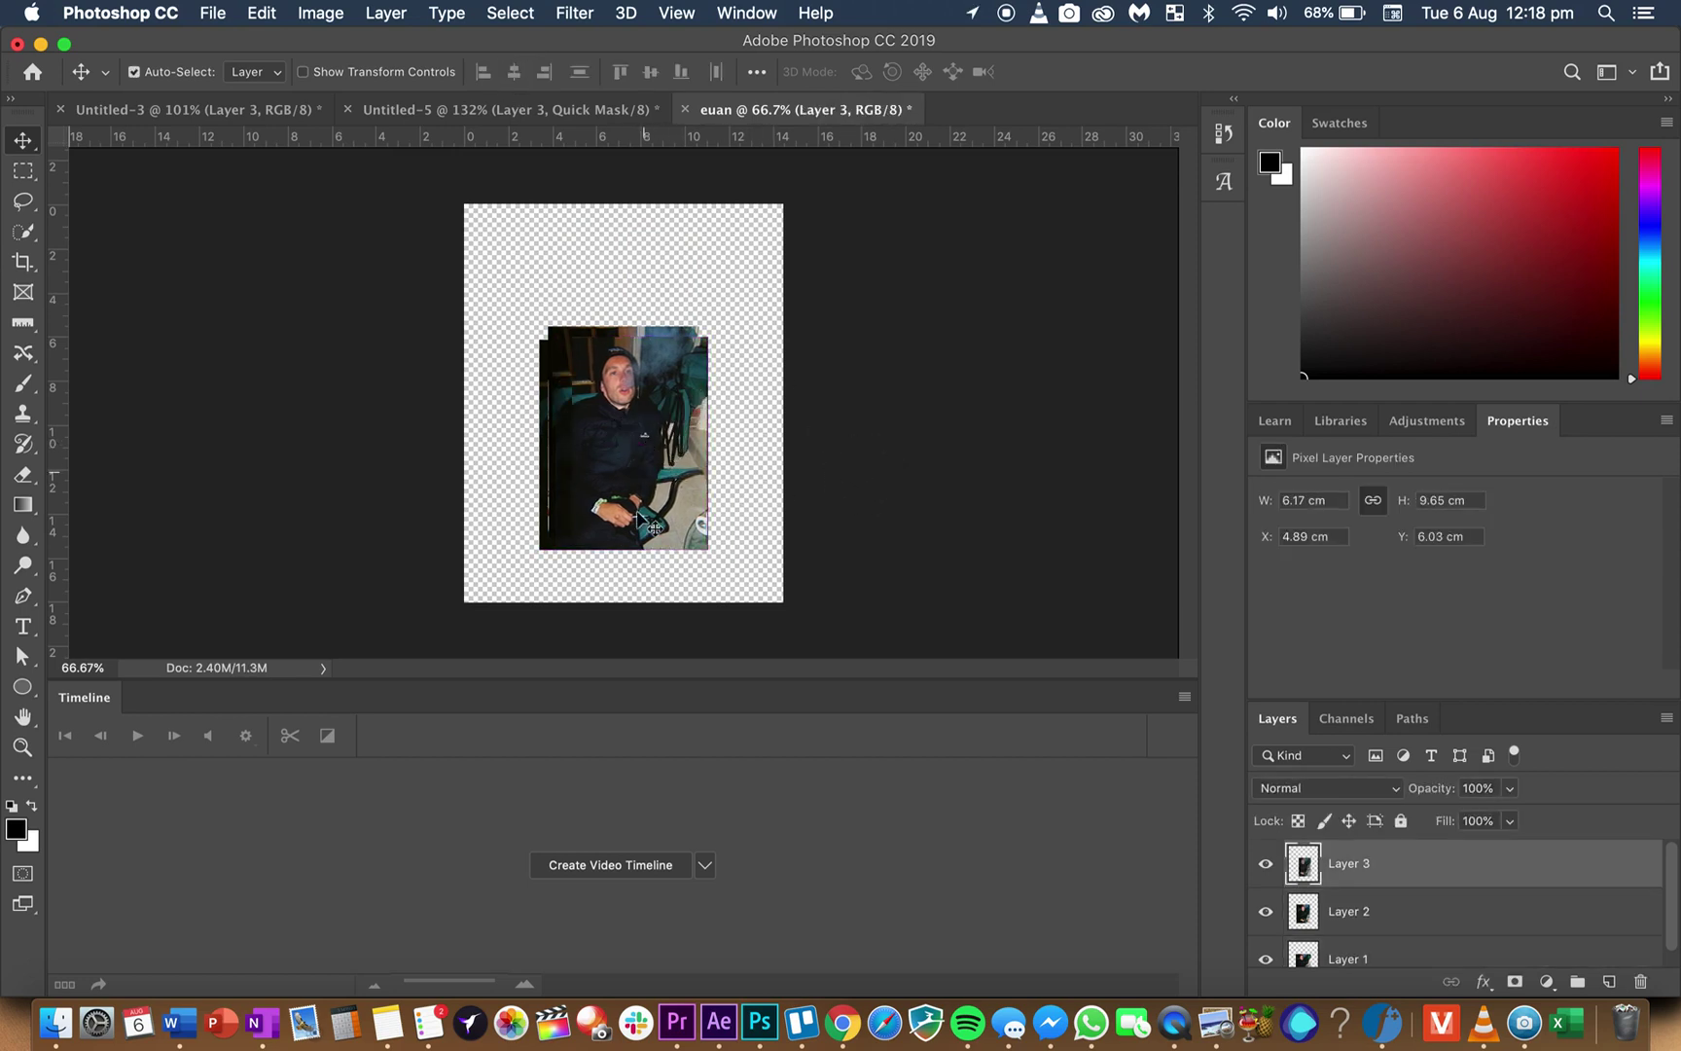
key(super+z)
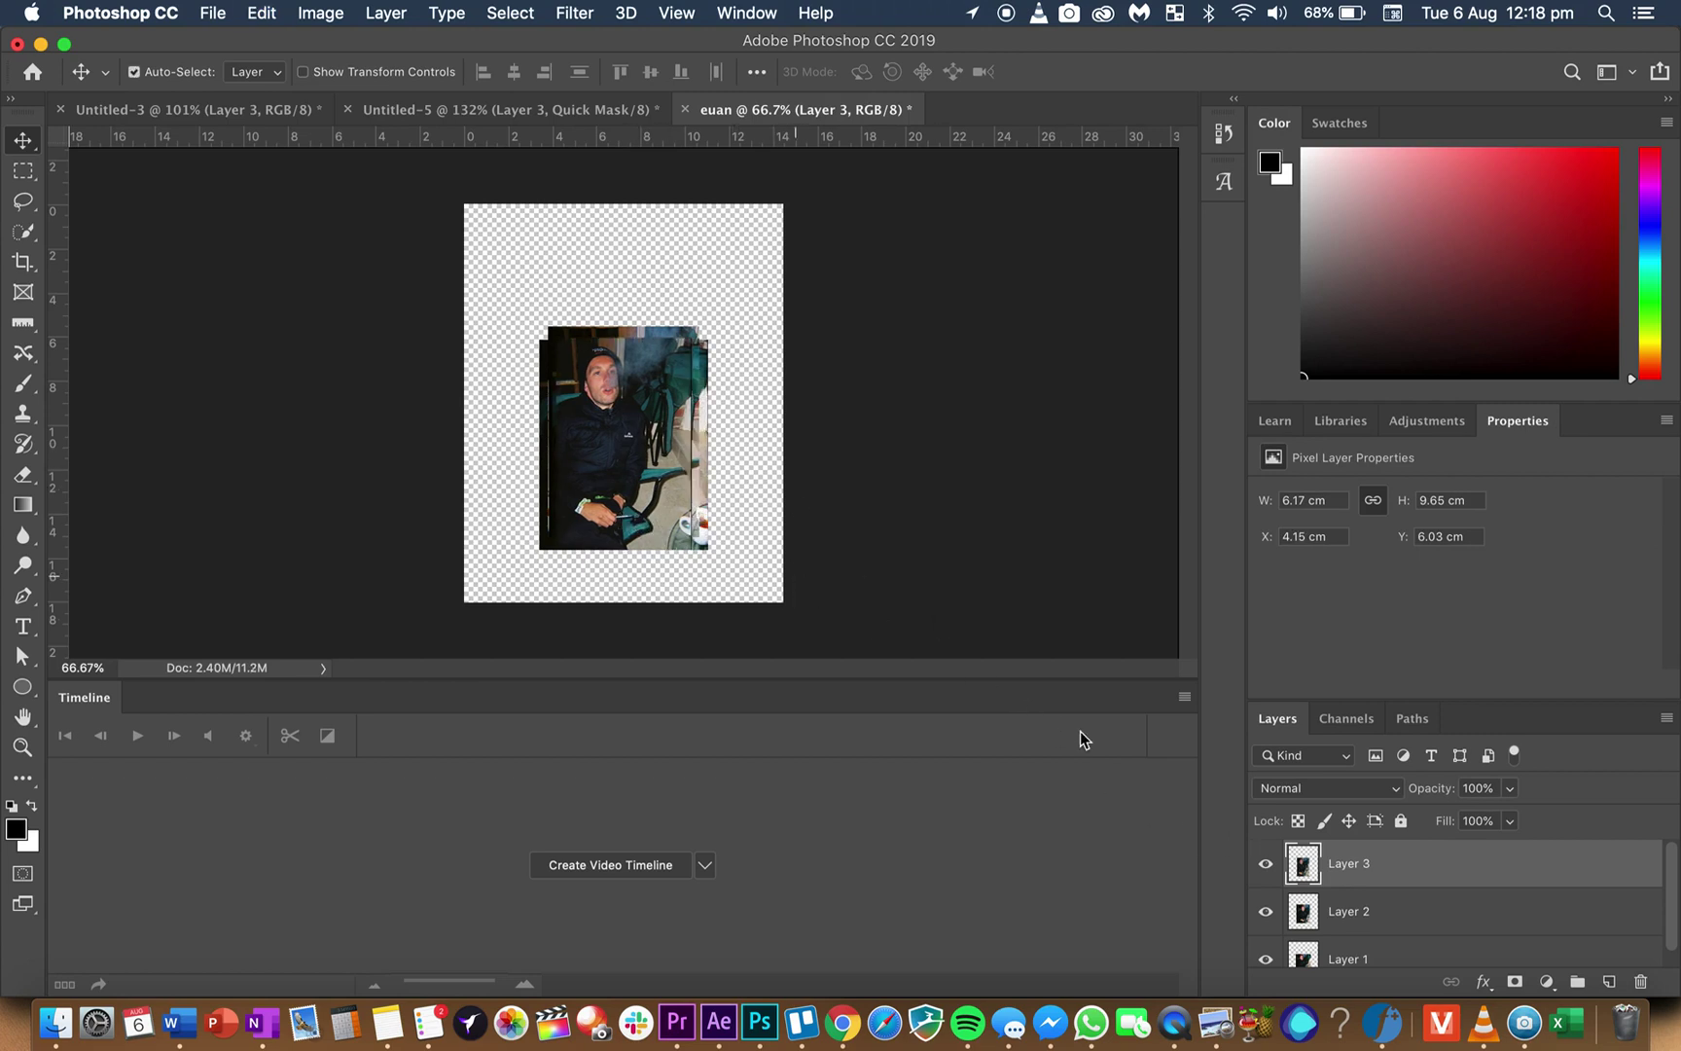
key(super+alt+a)
drag(625, 473, 560, 350)
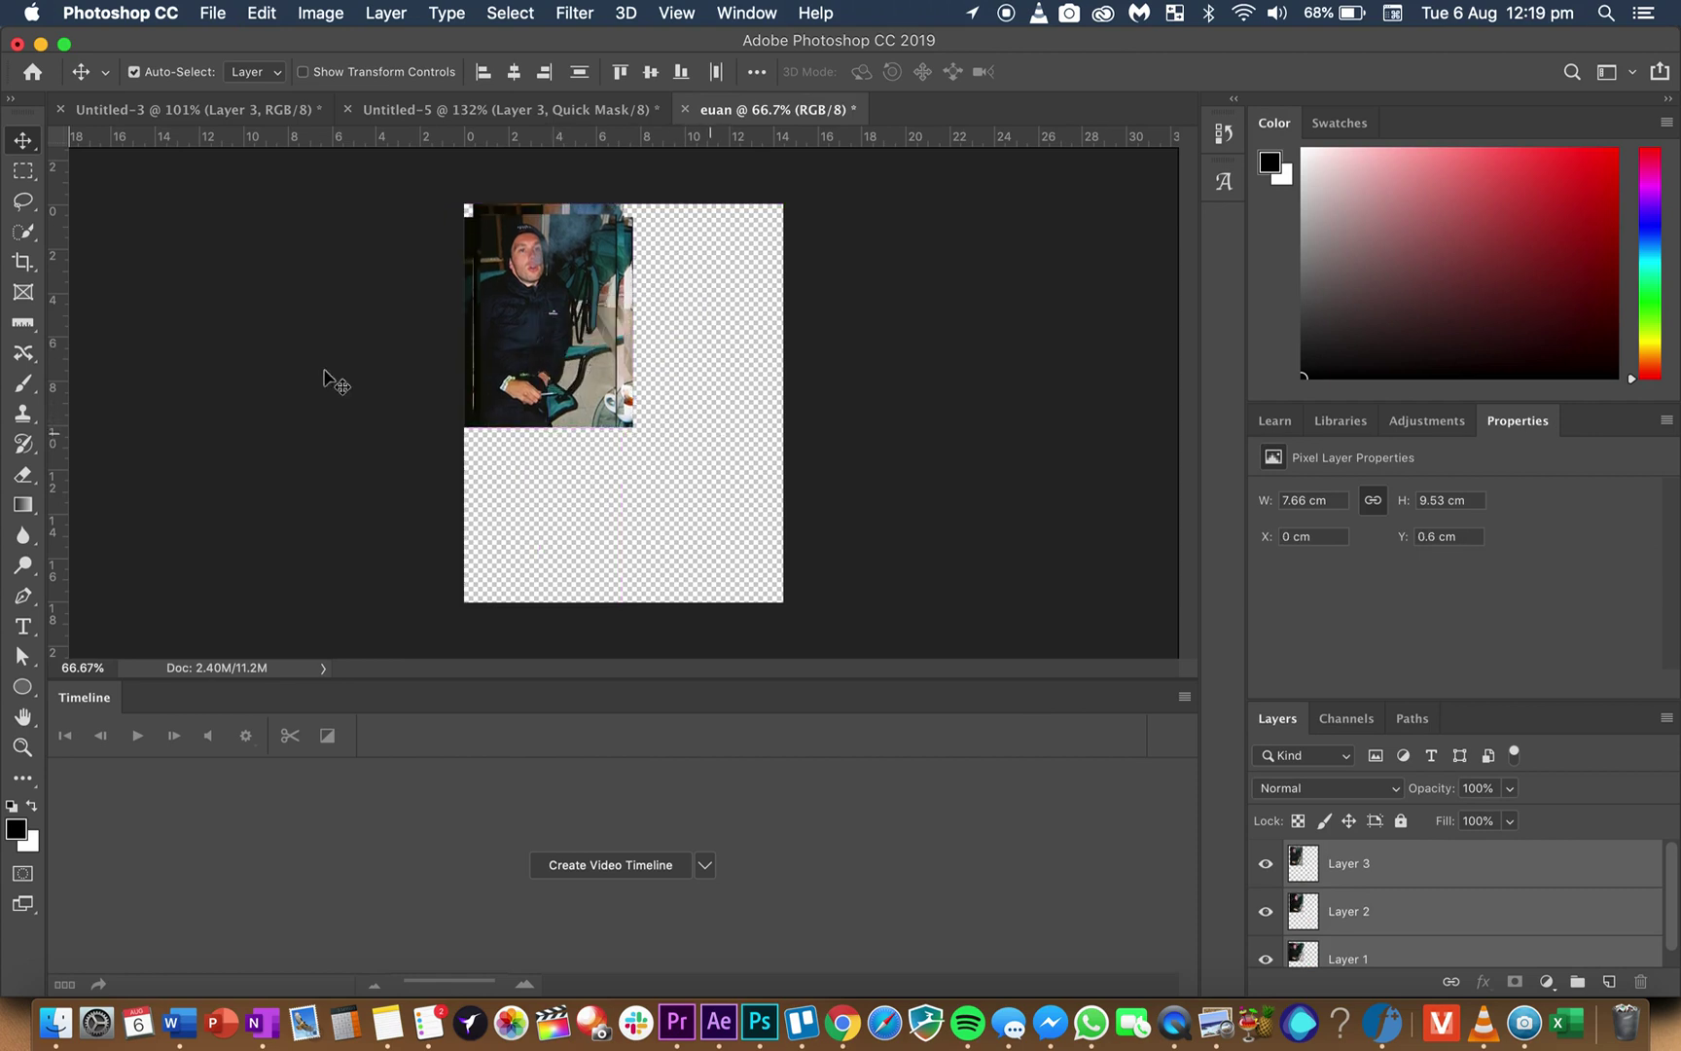
- Crop the canvas tightly around the stacked frames, trimming the layers to 7.66 × 8.96 cm
click(25, 264)
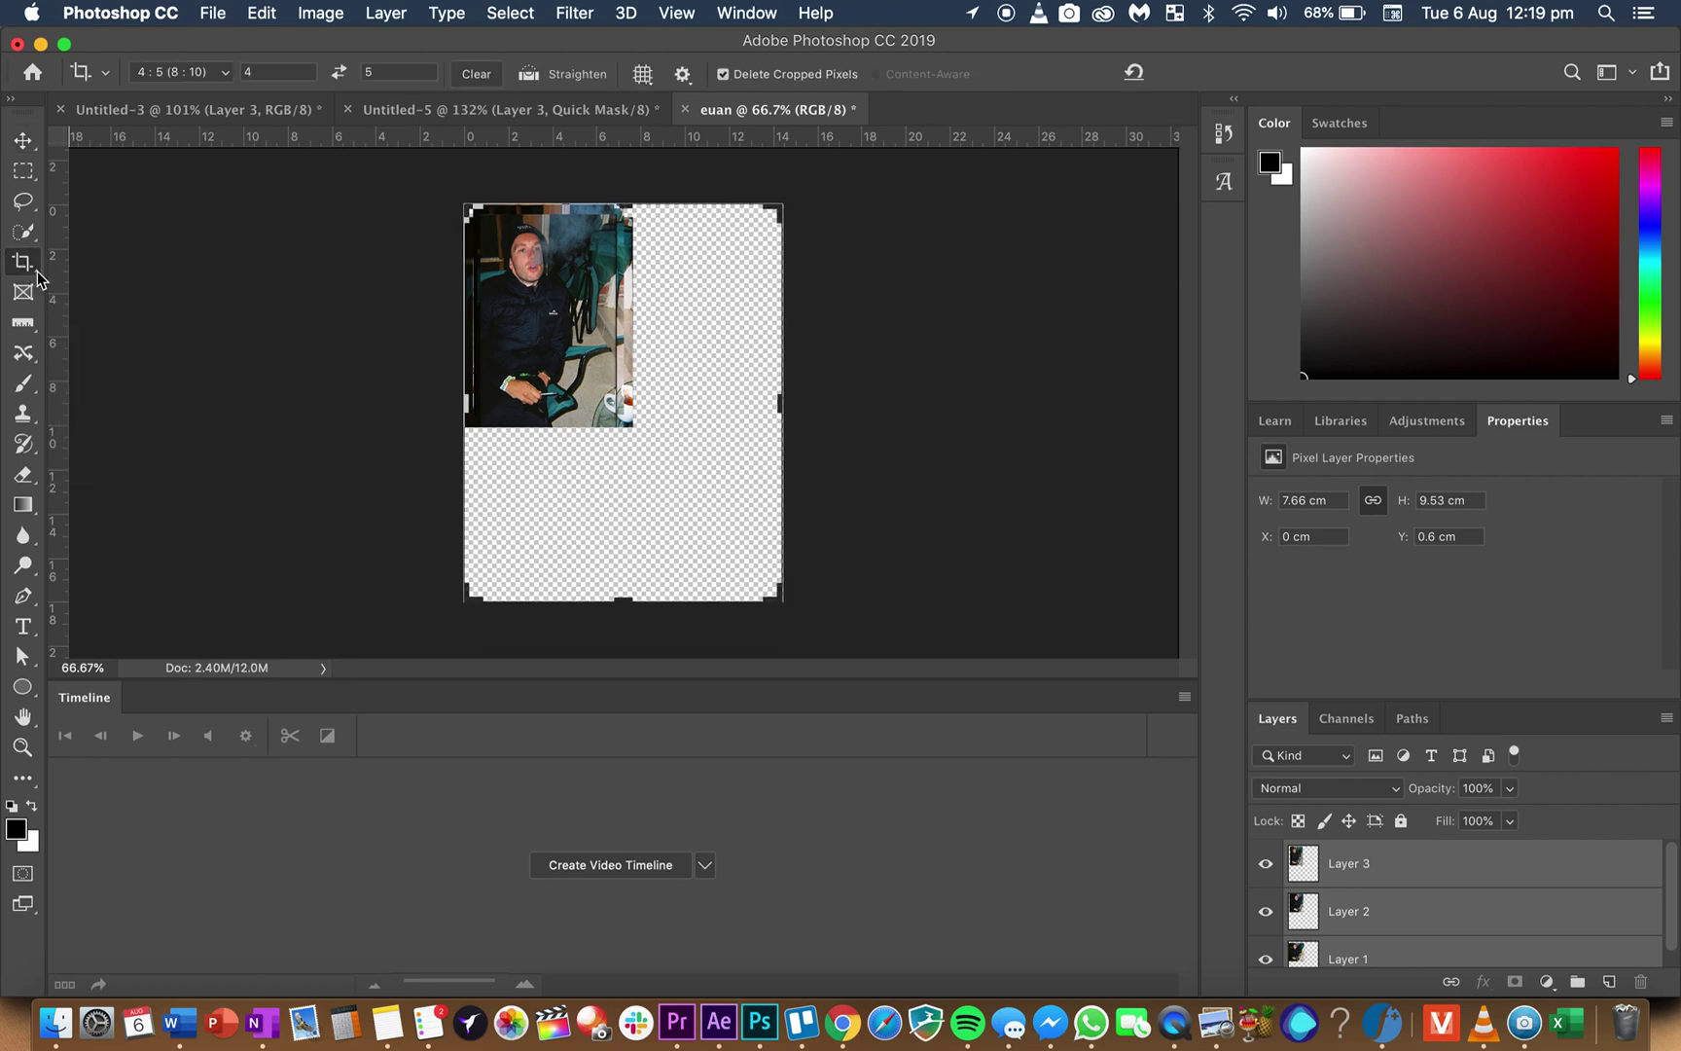
click(94, 266)
drag(774, 610, 687, 519)
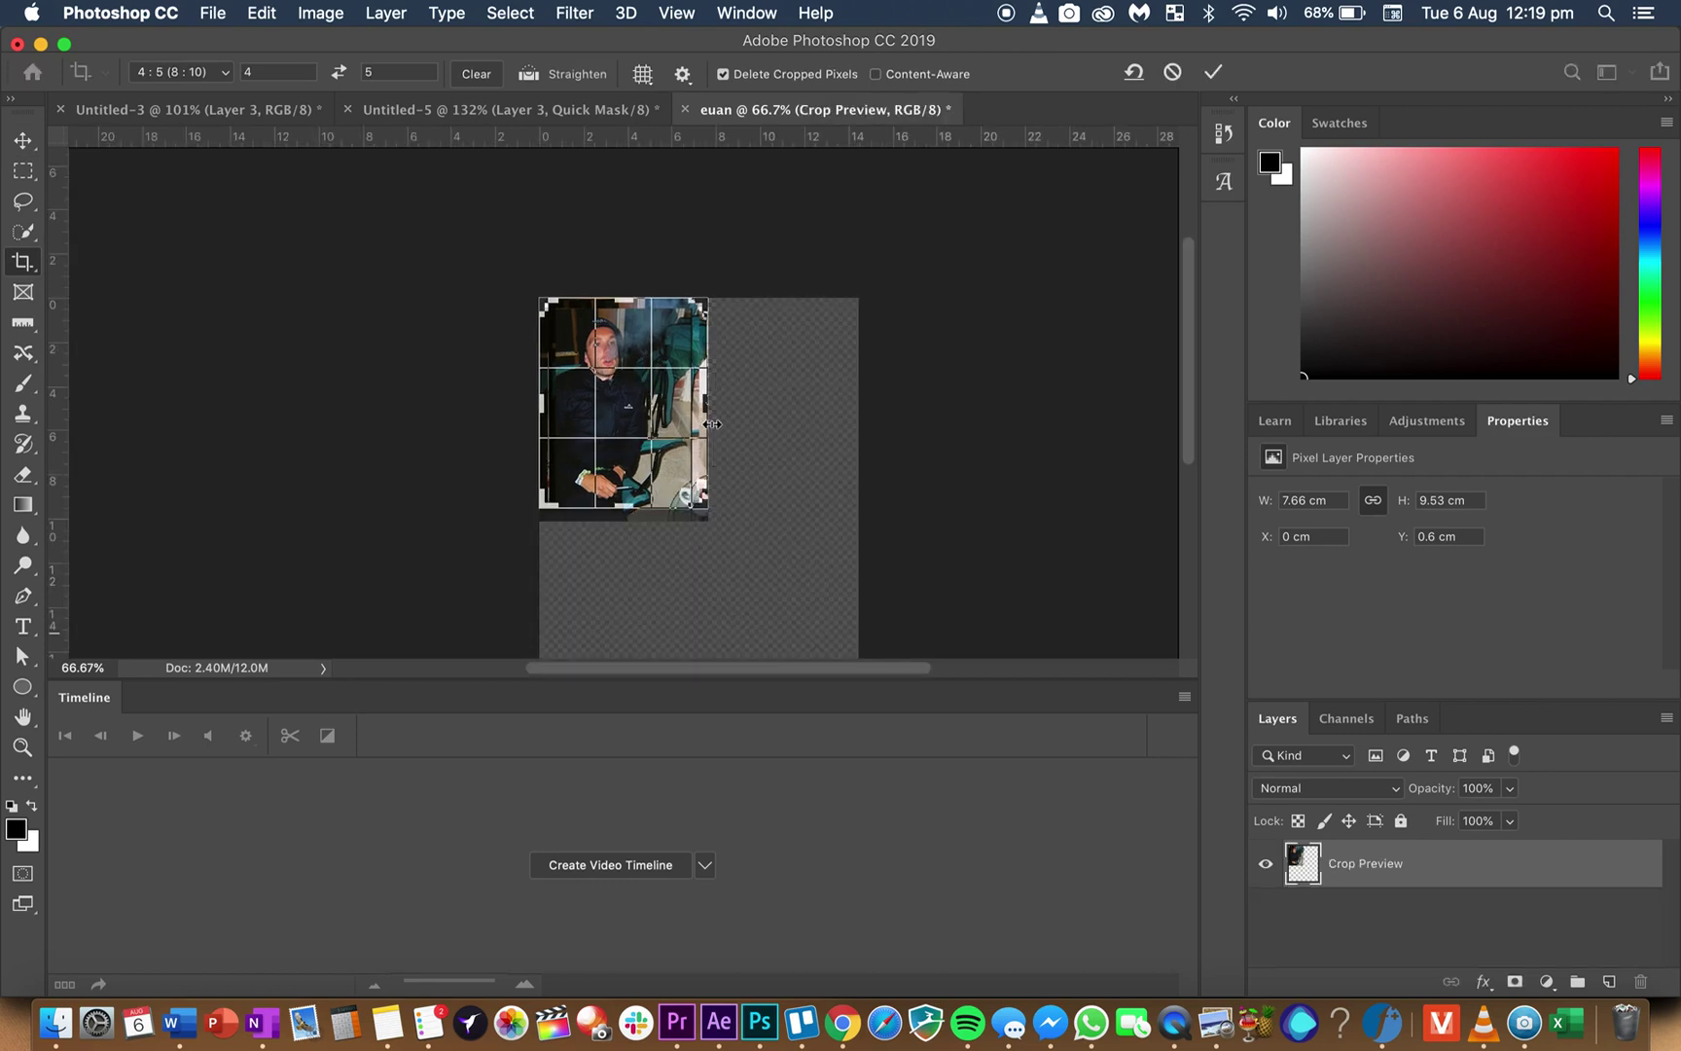
key(Return)
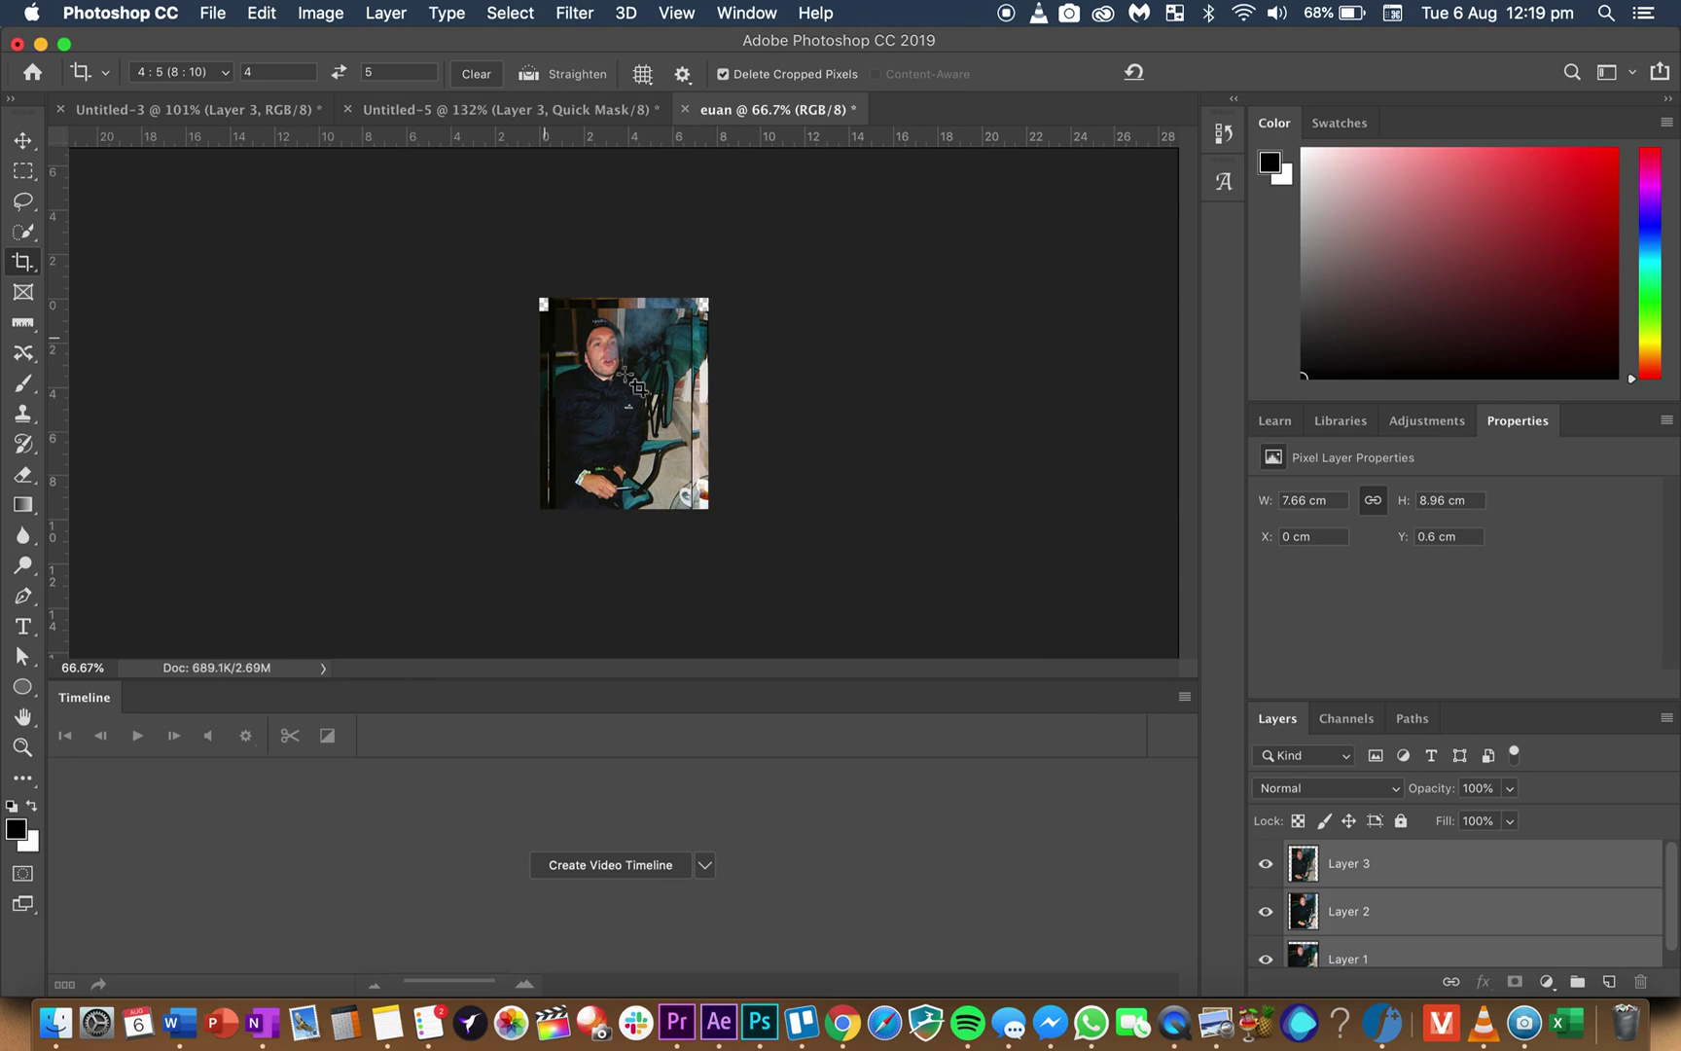
click(23, 141)
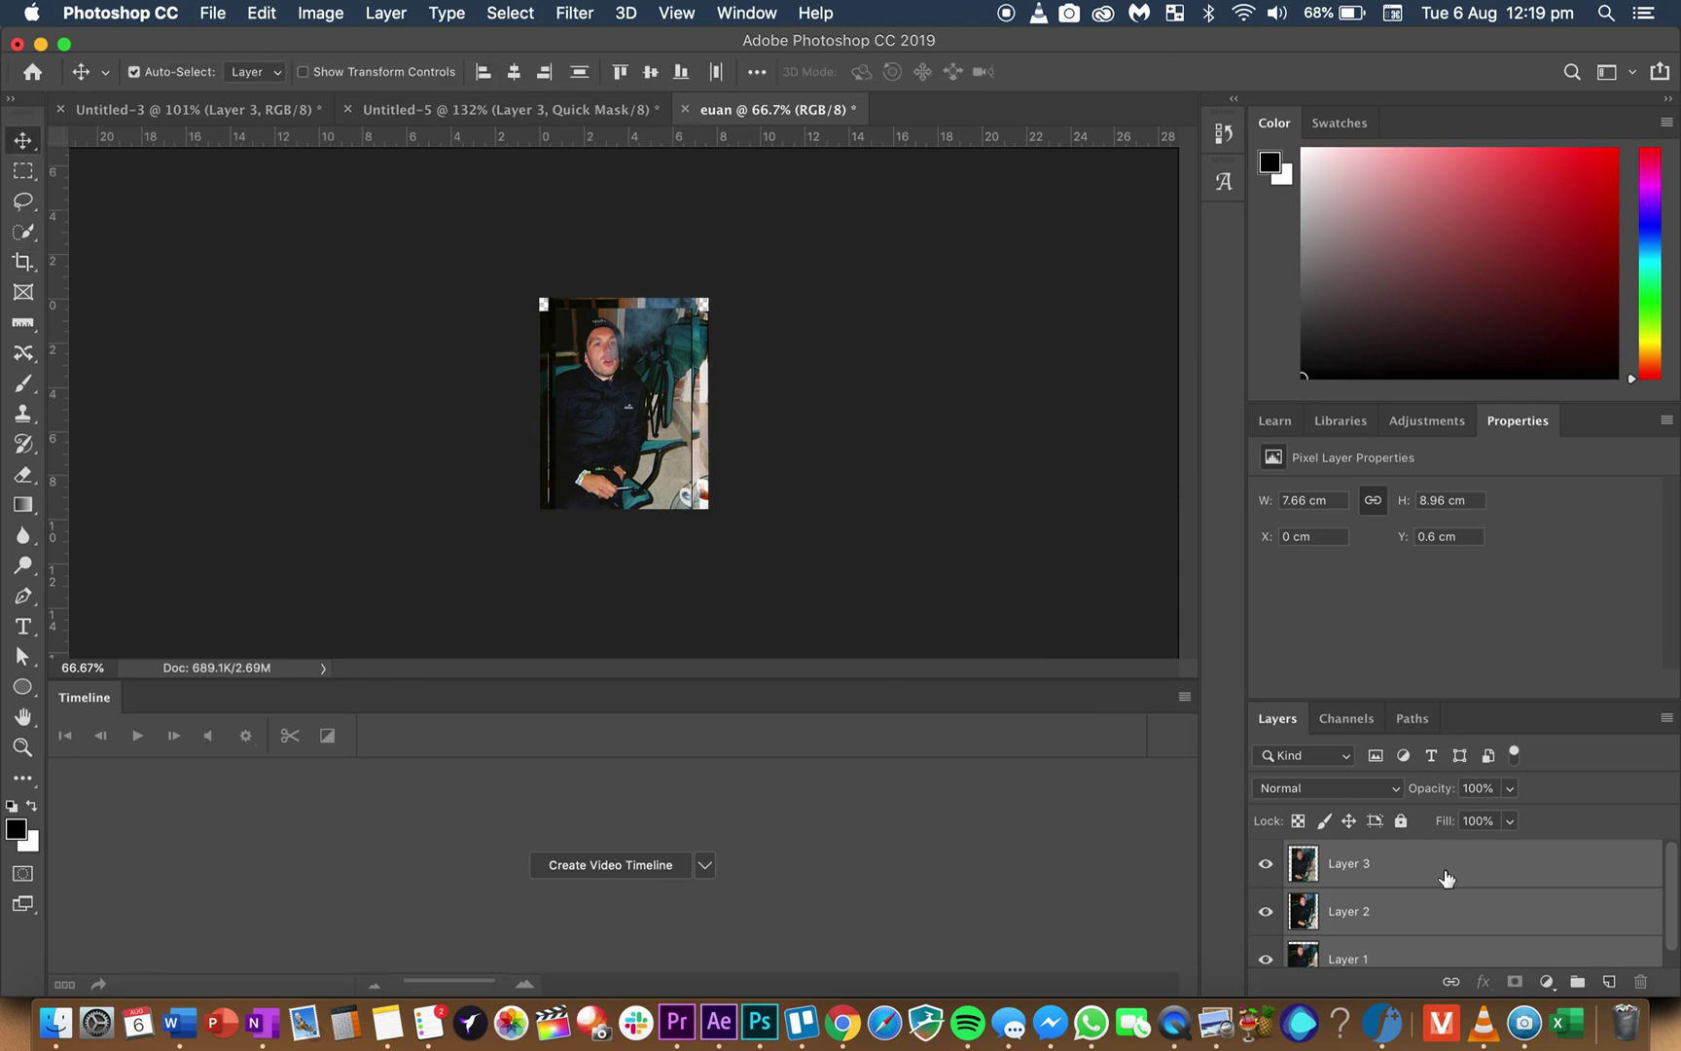
scroll(1447, 878, down, 1)
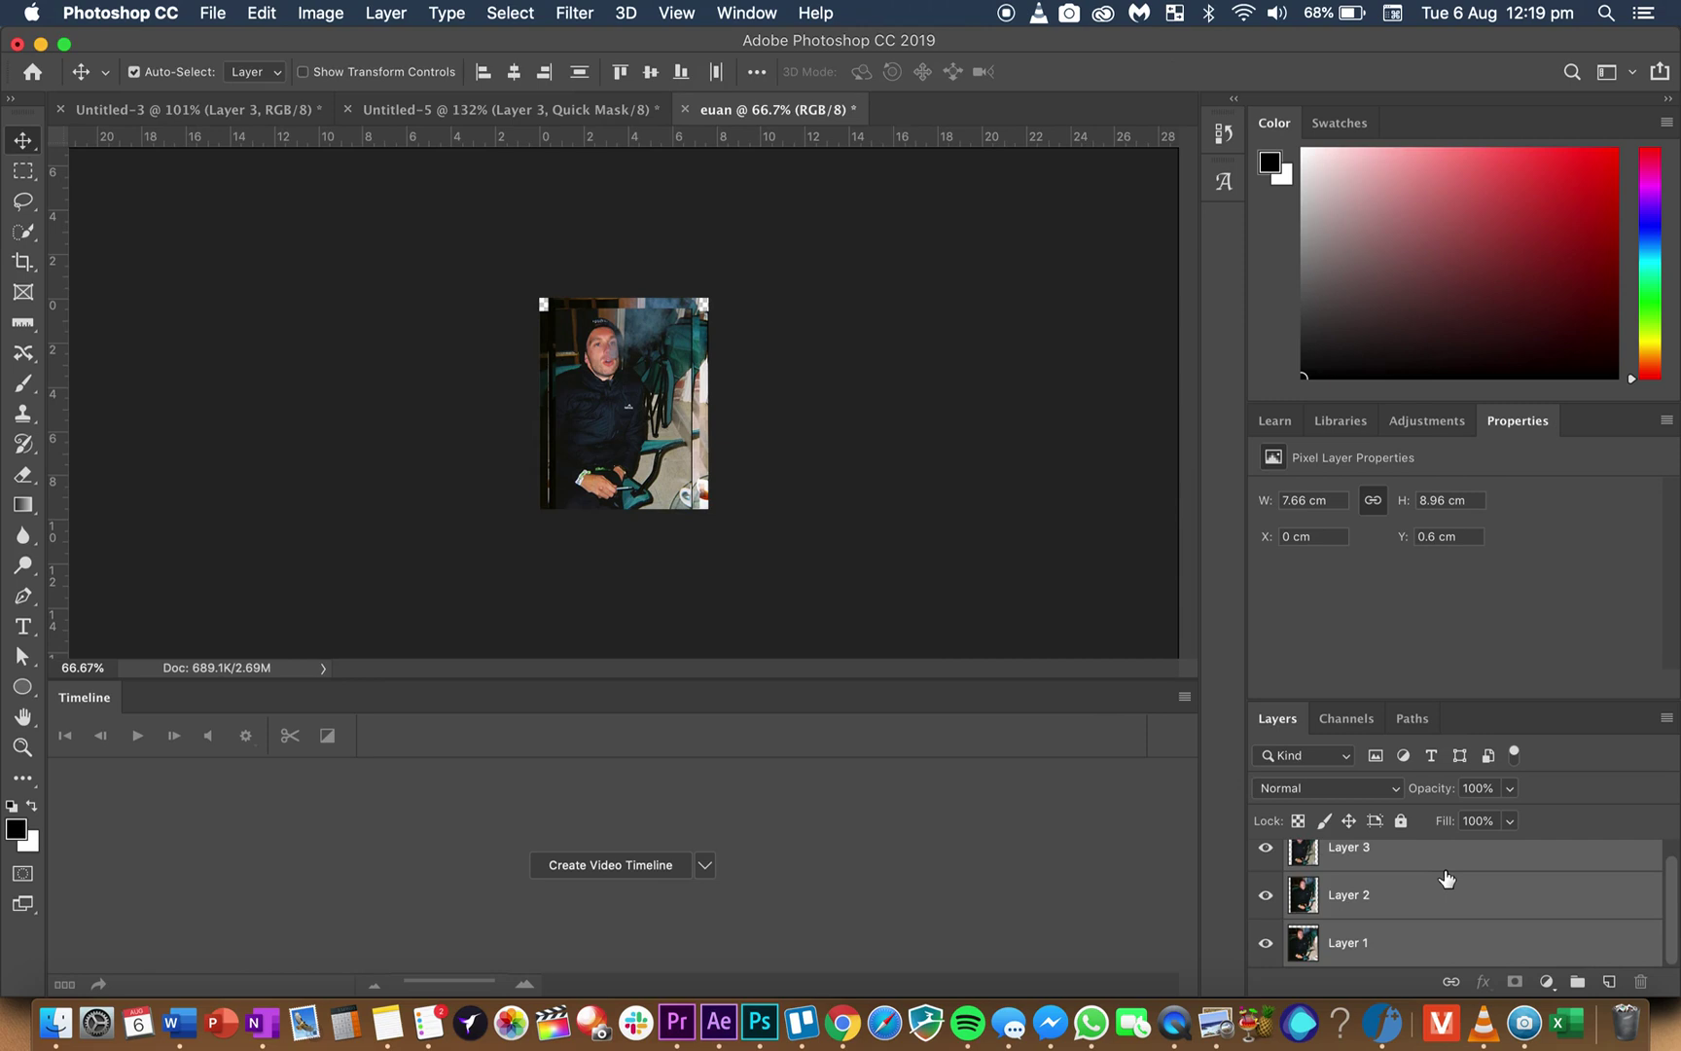
- Hide Layer 3 and set Layer 2's opacity to 50%
click(1386, 946)
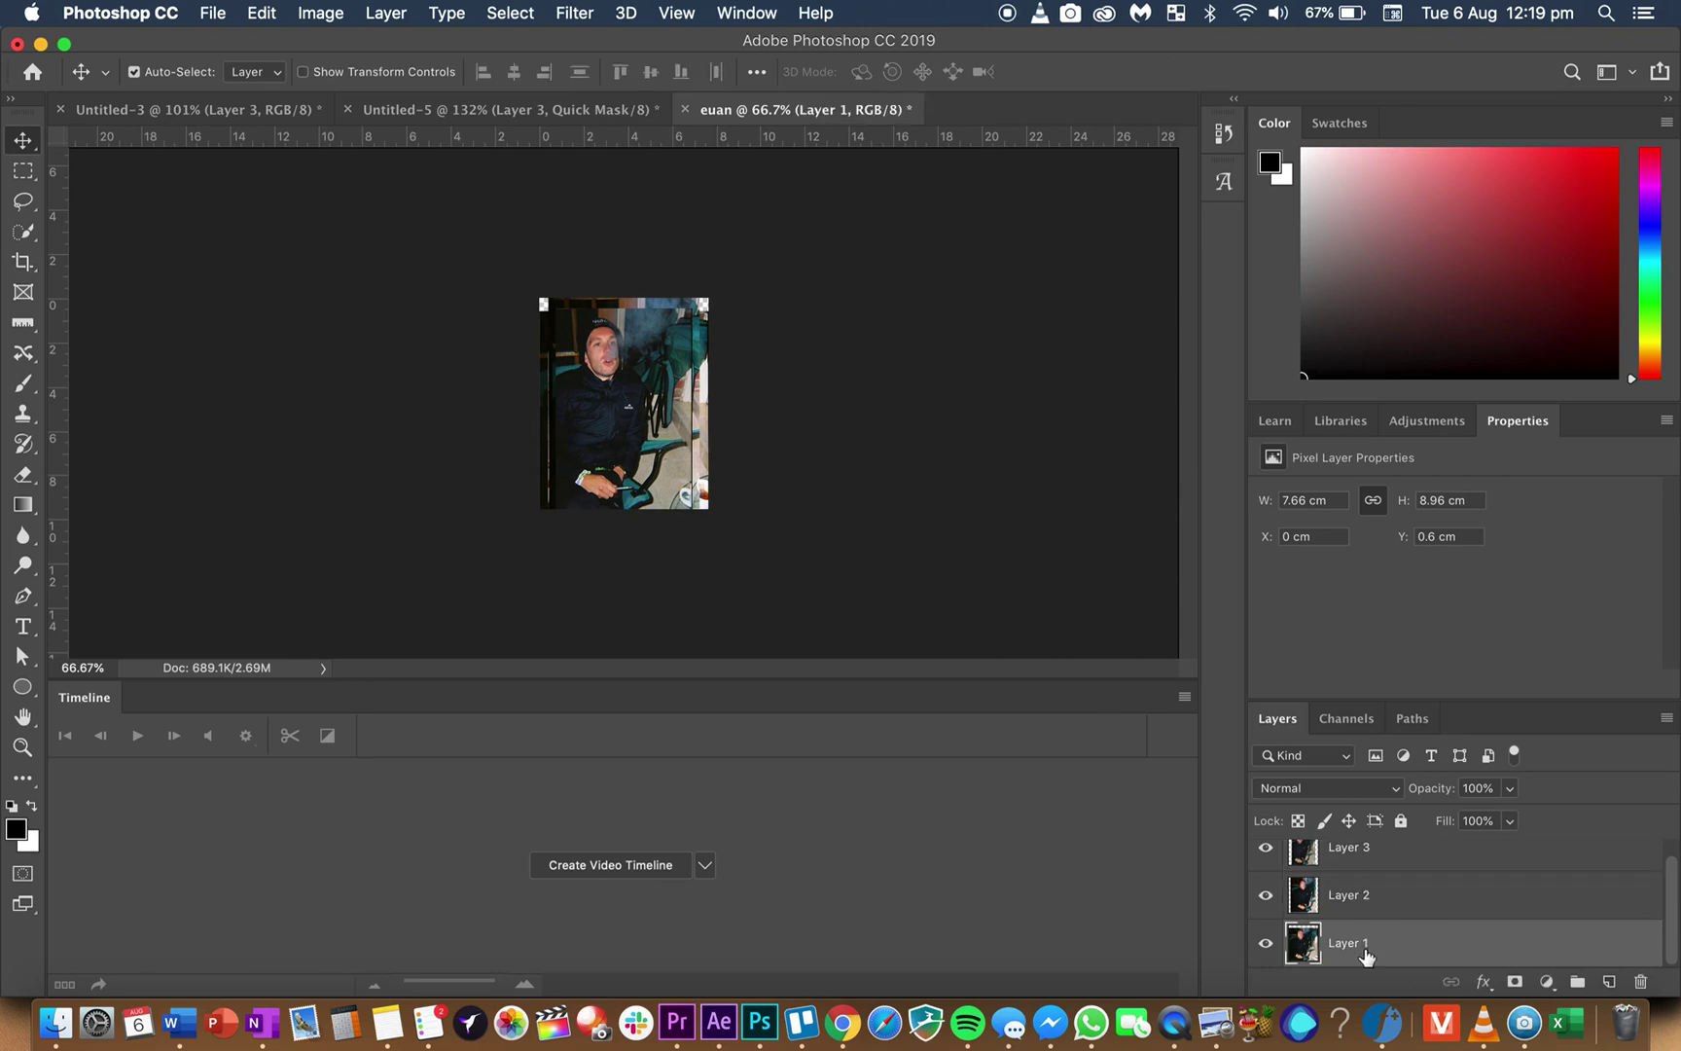
click(1265, 849)
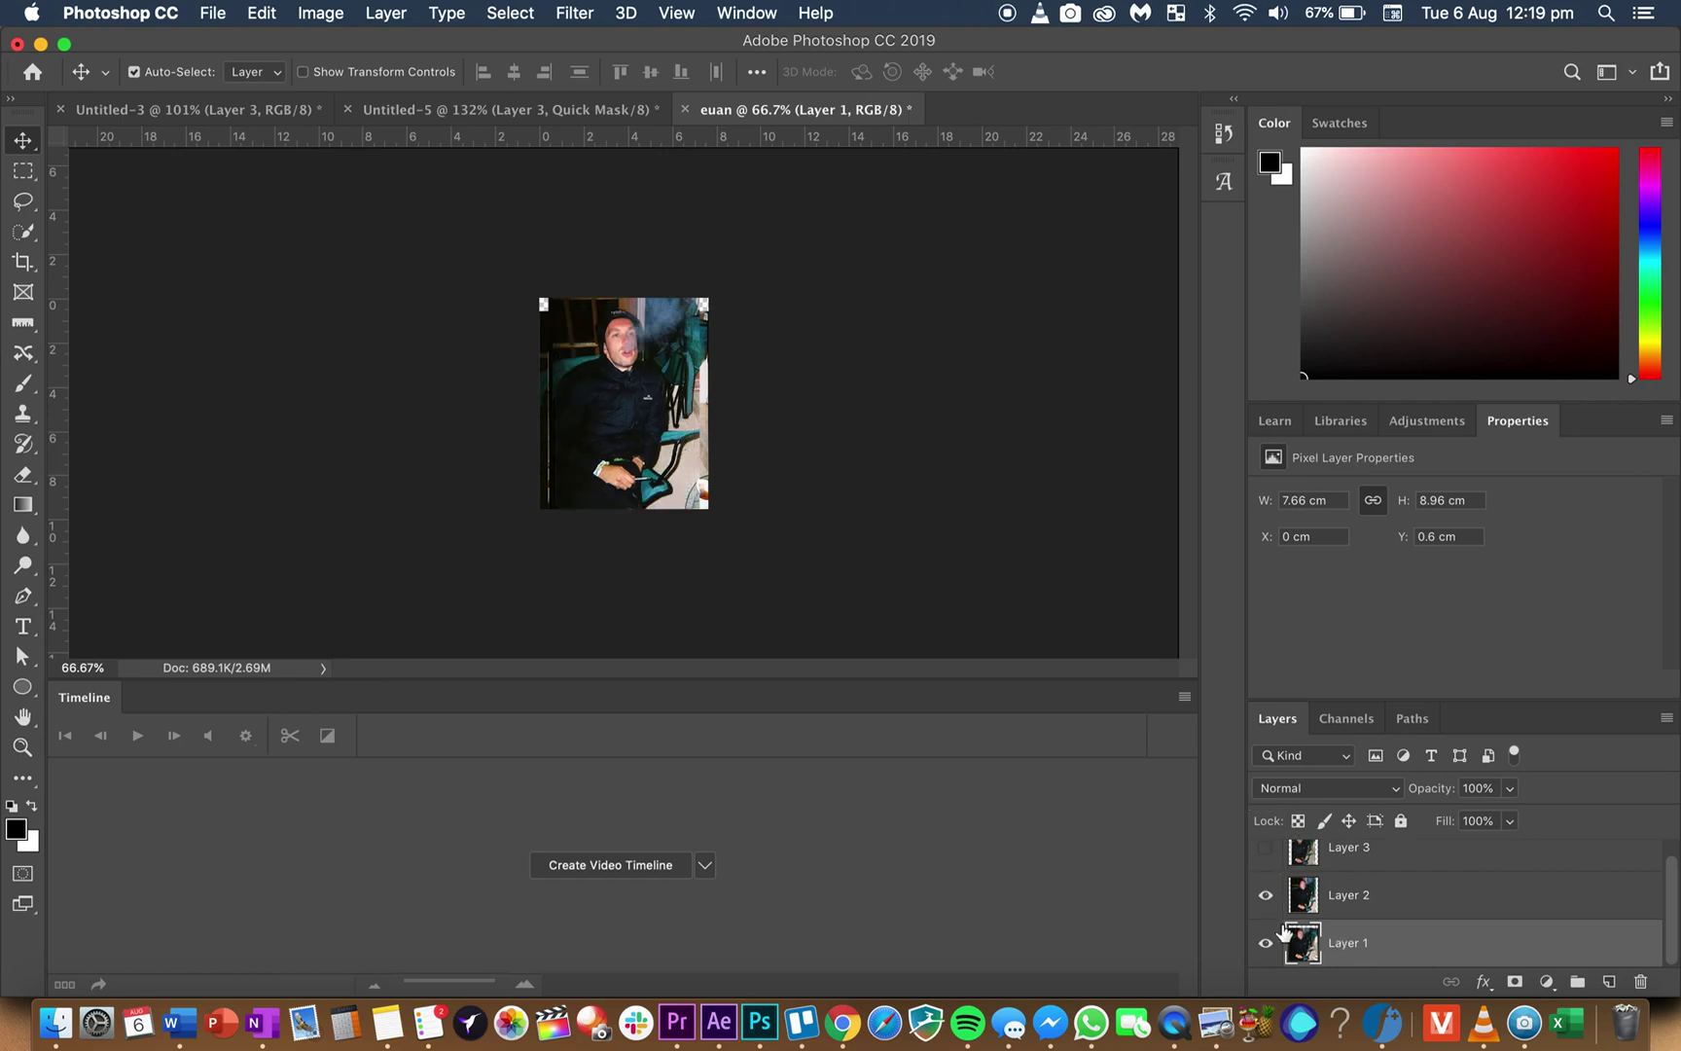
click(1401, 903)
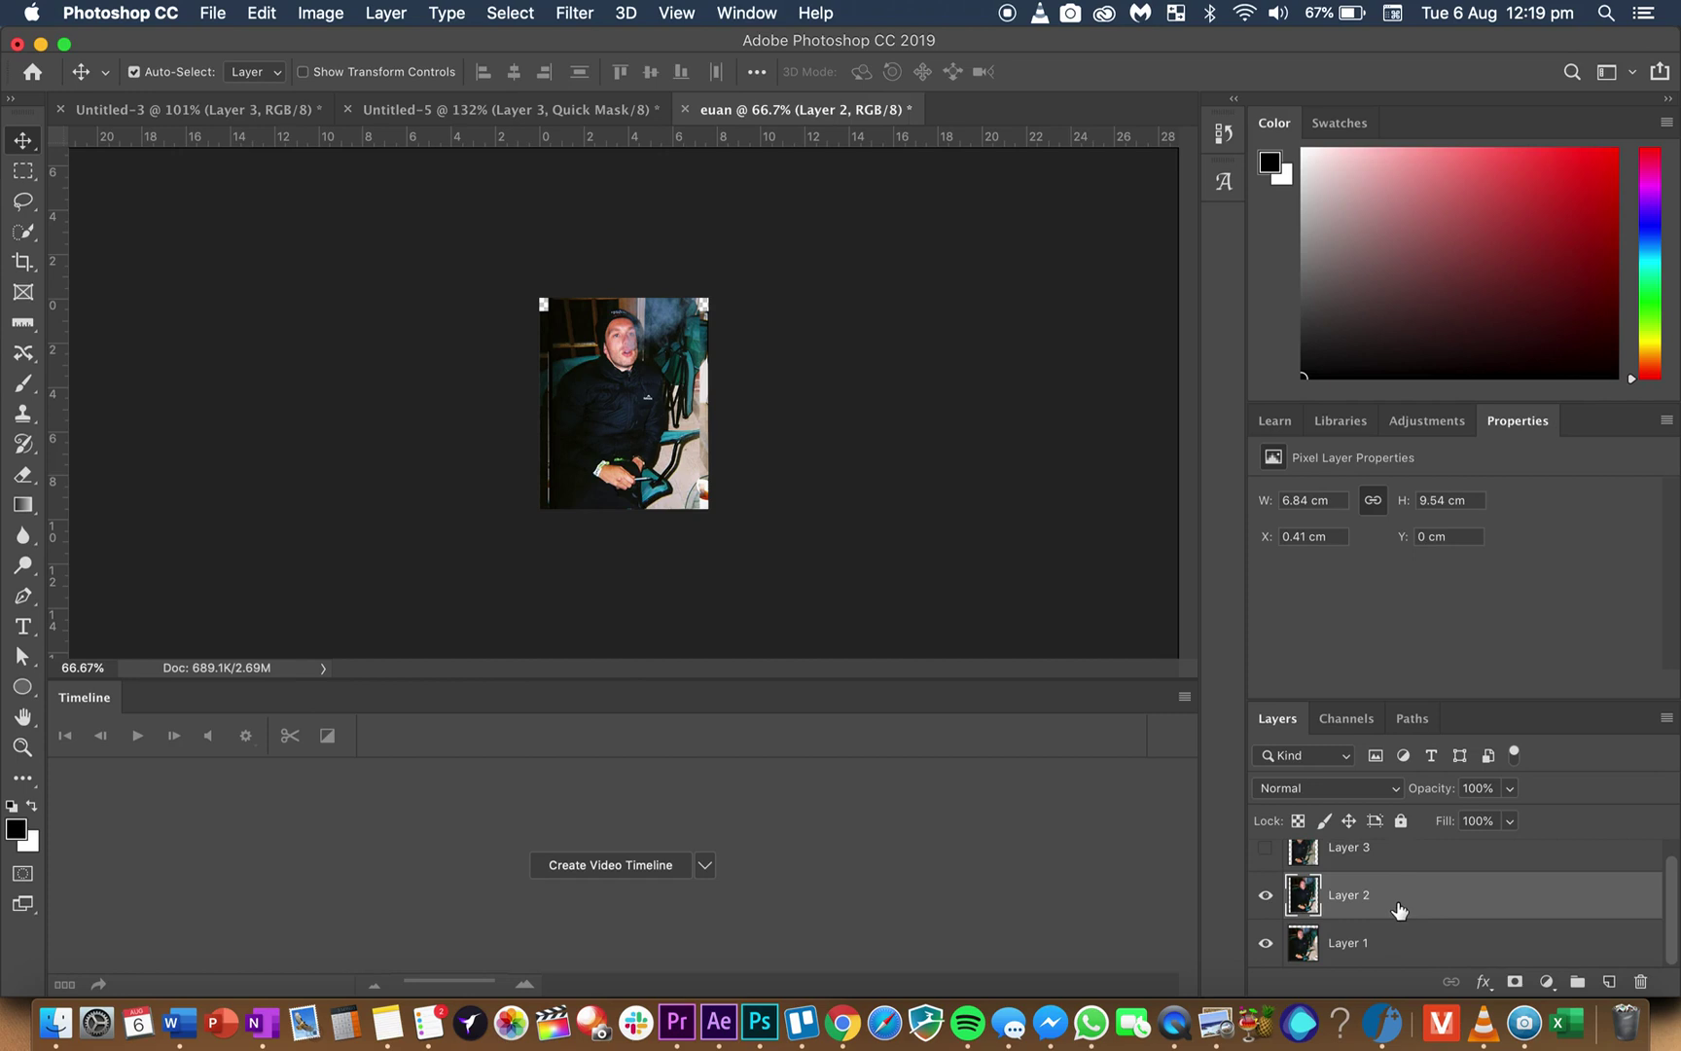
click(1477, 791)
text(50)
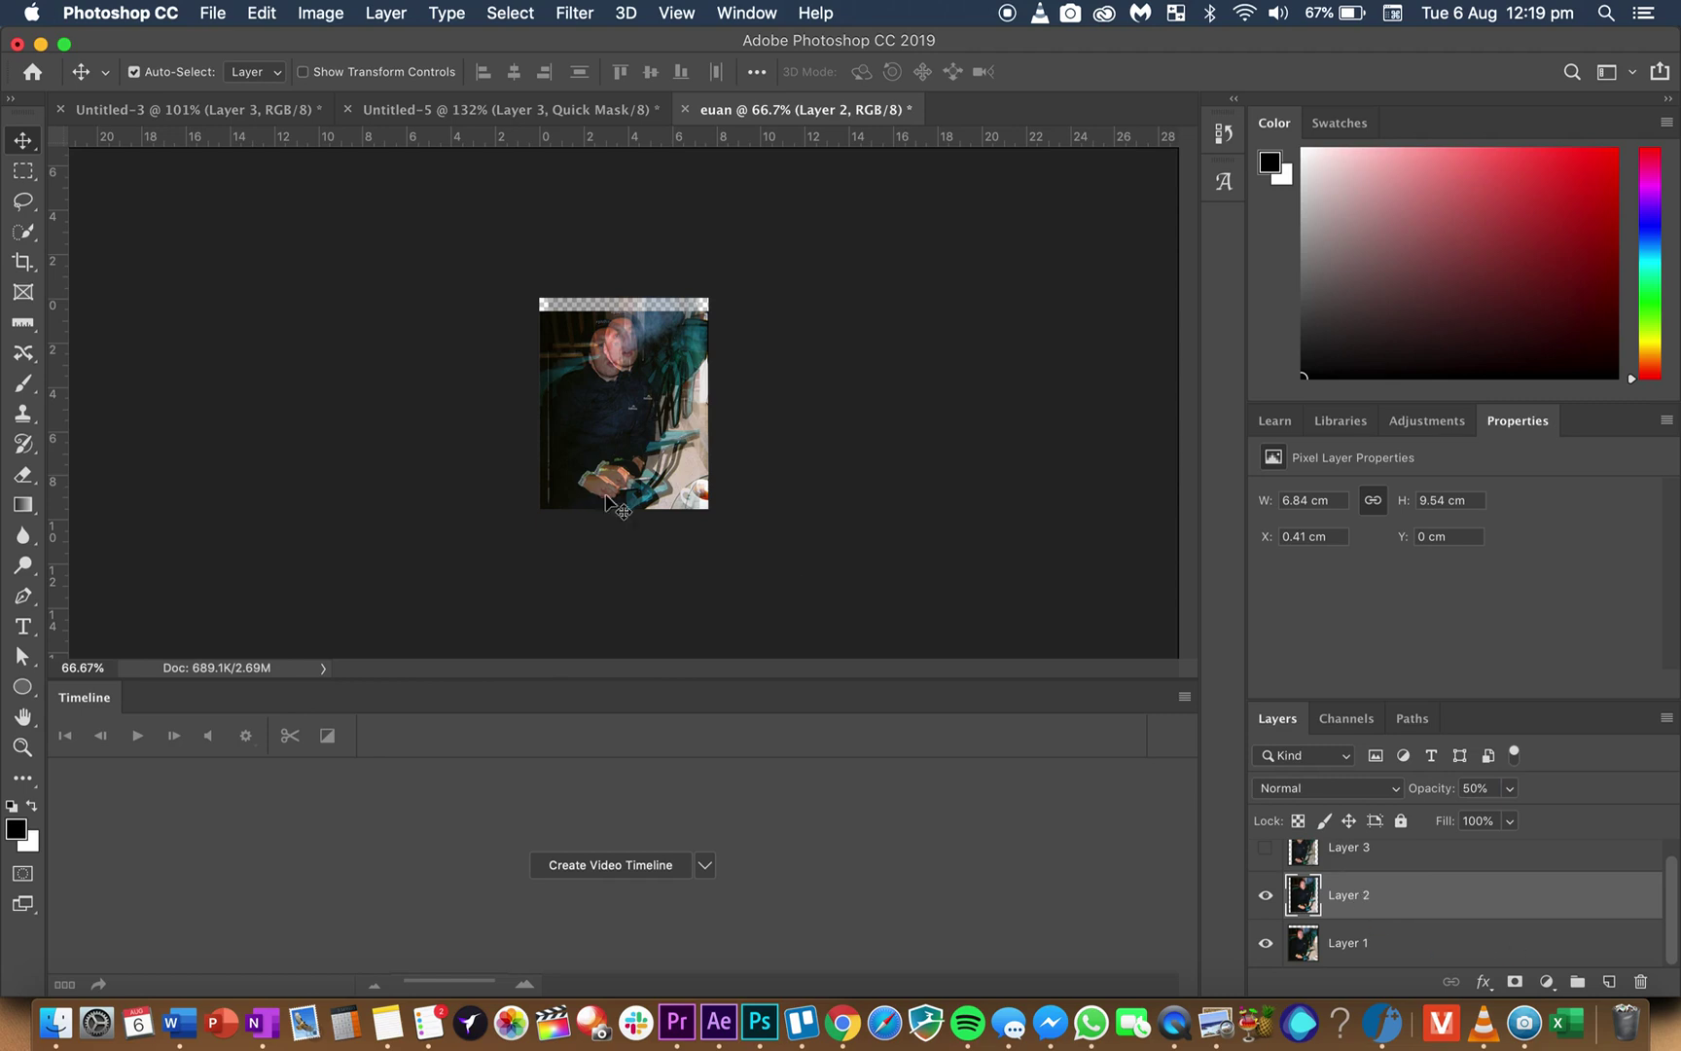
- Nudge Layer 2 with arrow keys to X −0.28 cm, Y 0.42 cm, lining up with Layer 1
key(Left)
key(Left)
key(Left)
key(Left)
key(Left)
key(Left)
key(Left)
key(Left)
key(Left)
key(Left)
key(Left)
key(Left)
key(Left)
key(Left)
key(Left)
key(Left)
key(Left)
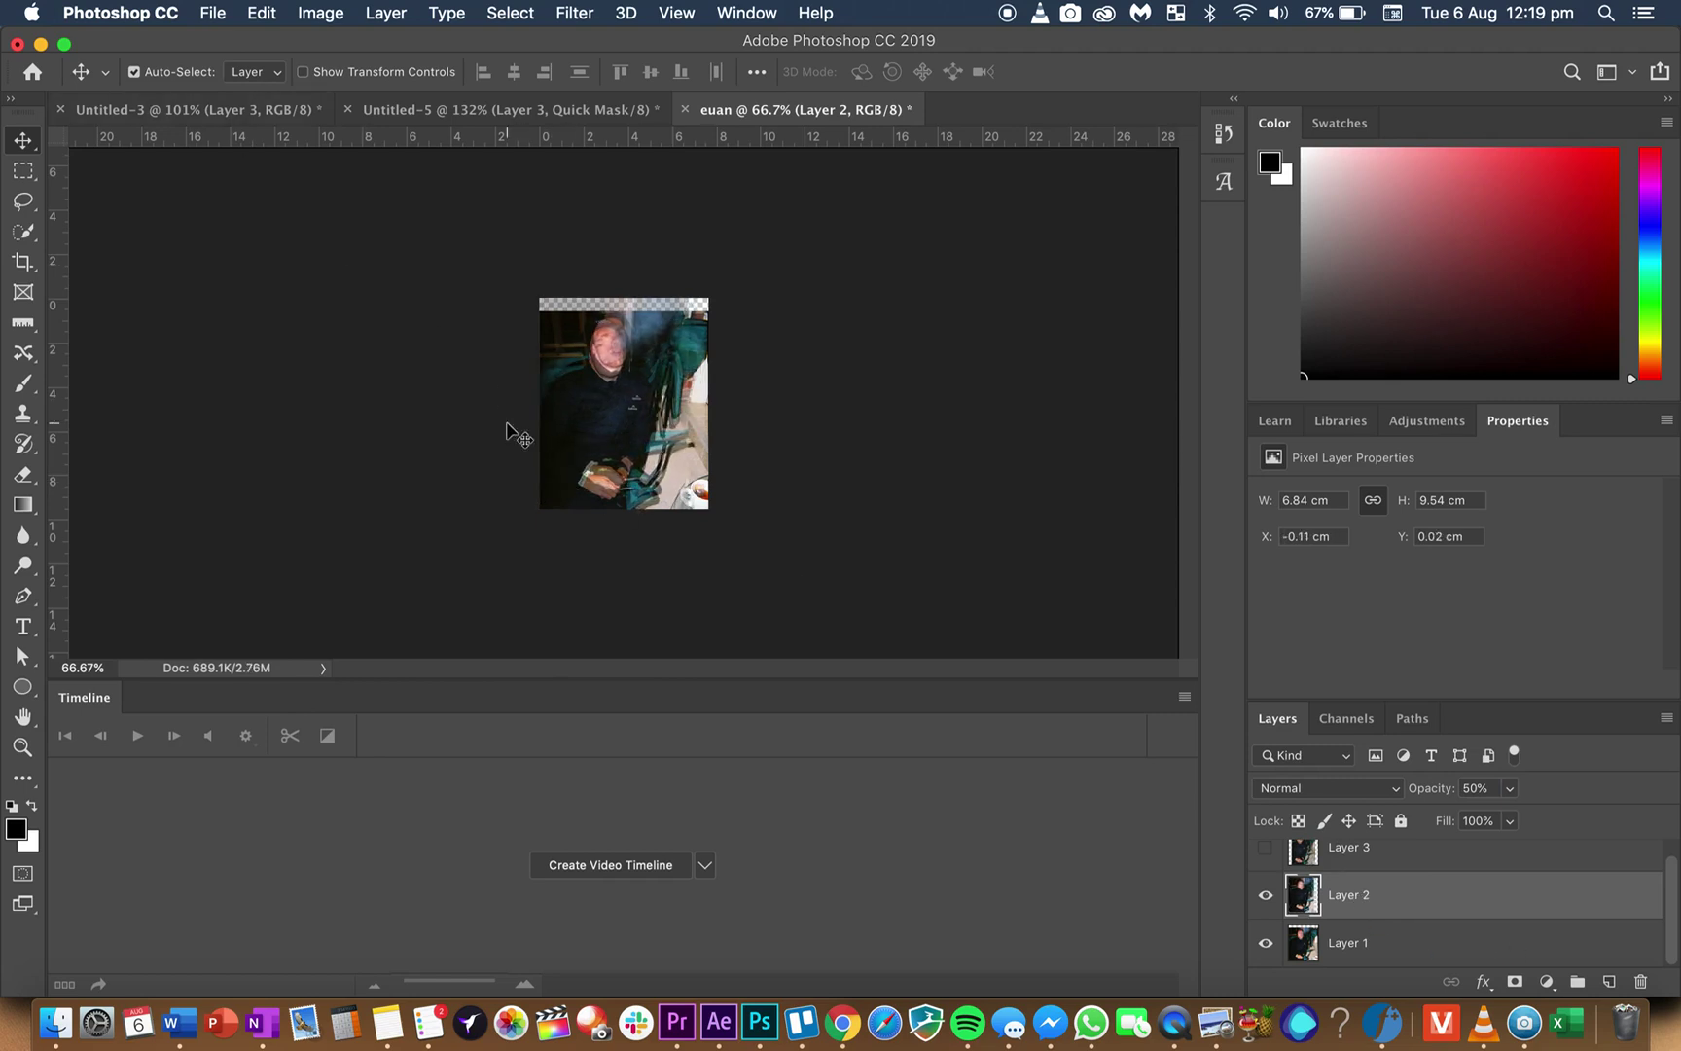
key(Down)
key(Down)
key(Down)
key(Left)
key(Left)
key(Left)
key(Left)
key(Left)
key(Down)
key(Down)
key(Down)
key(Down)
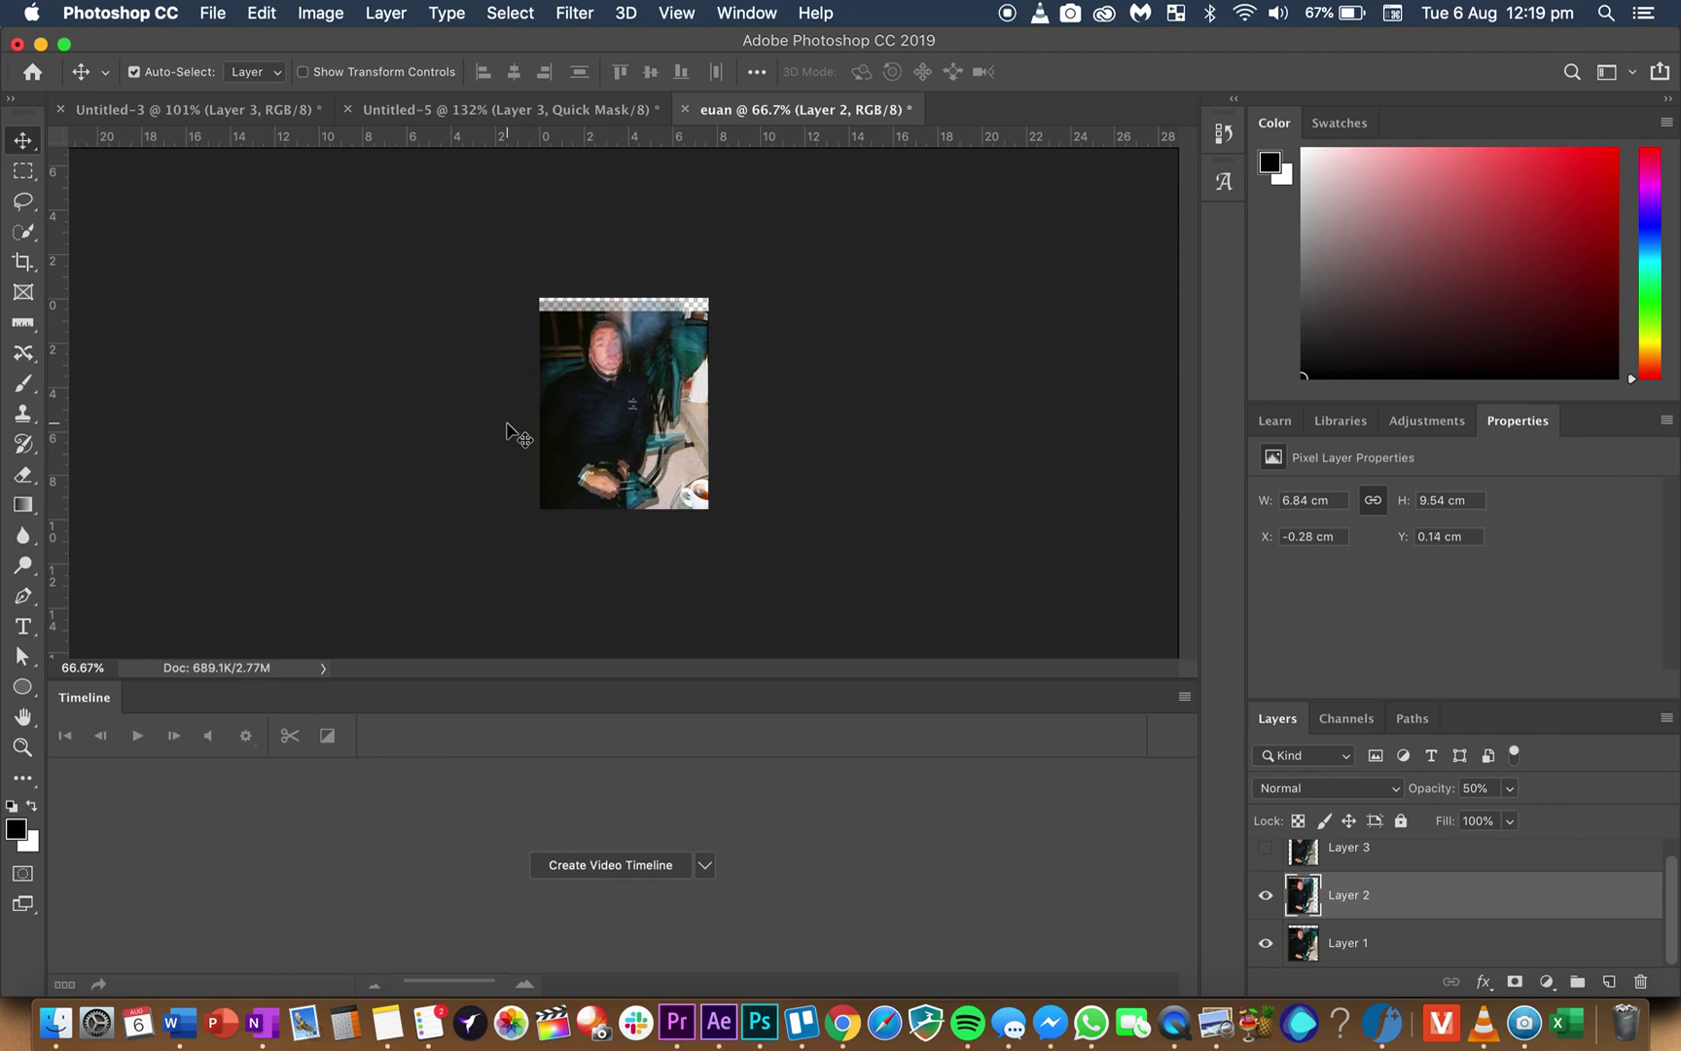
key(Down)
key(Down)
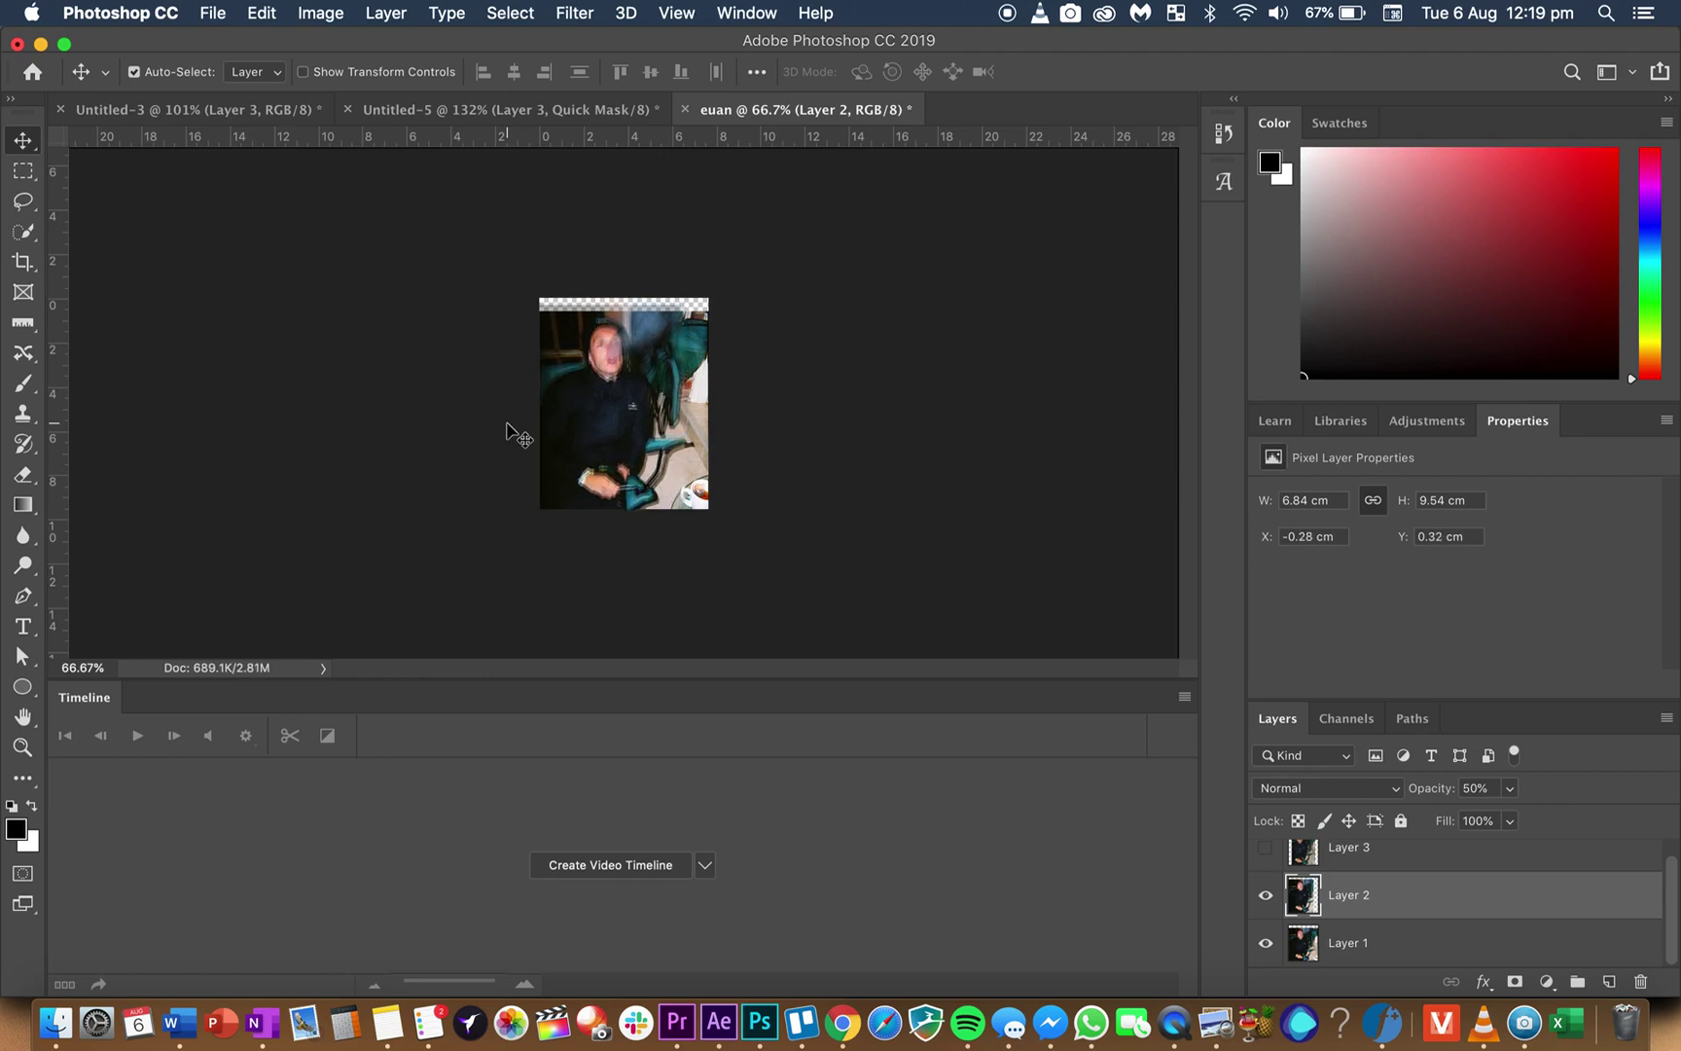
key(Left)
key(Left)
key(Right)
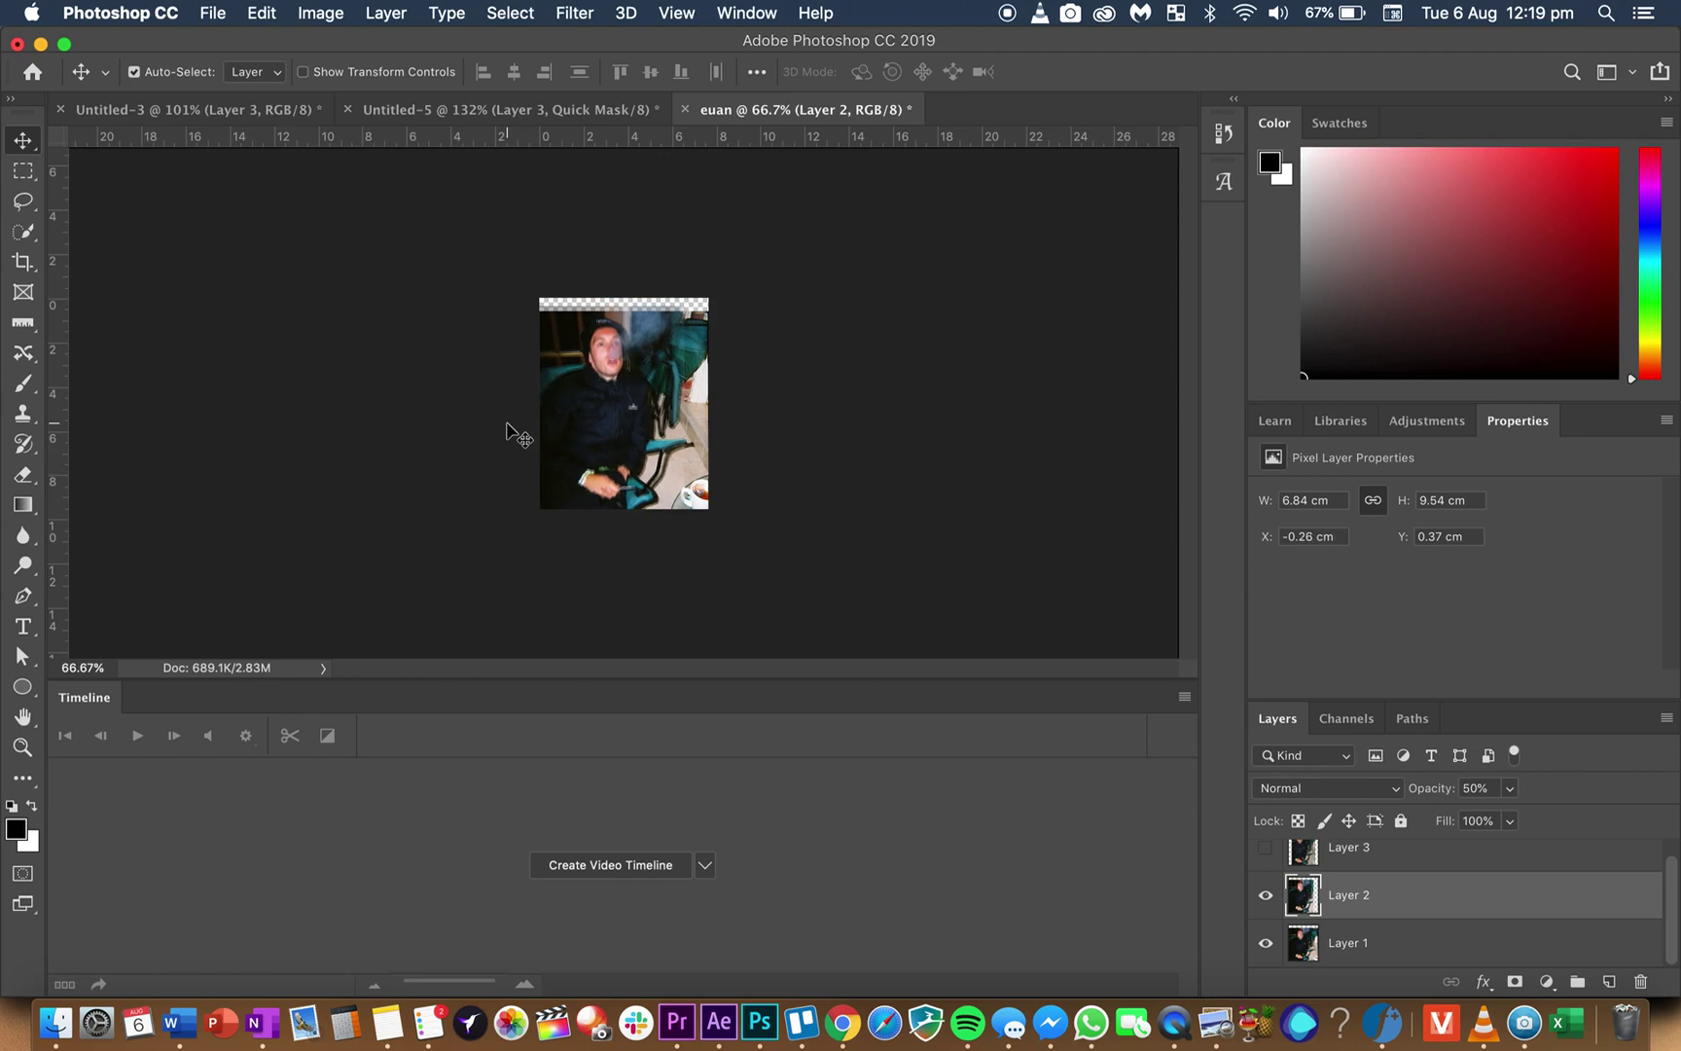
key(Left)
key(Right)
key(Left)
key(Left)
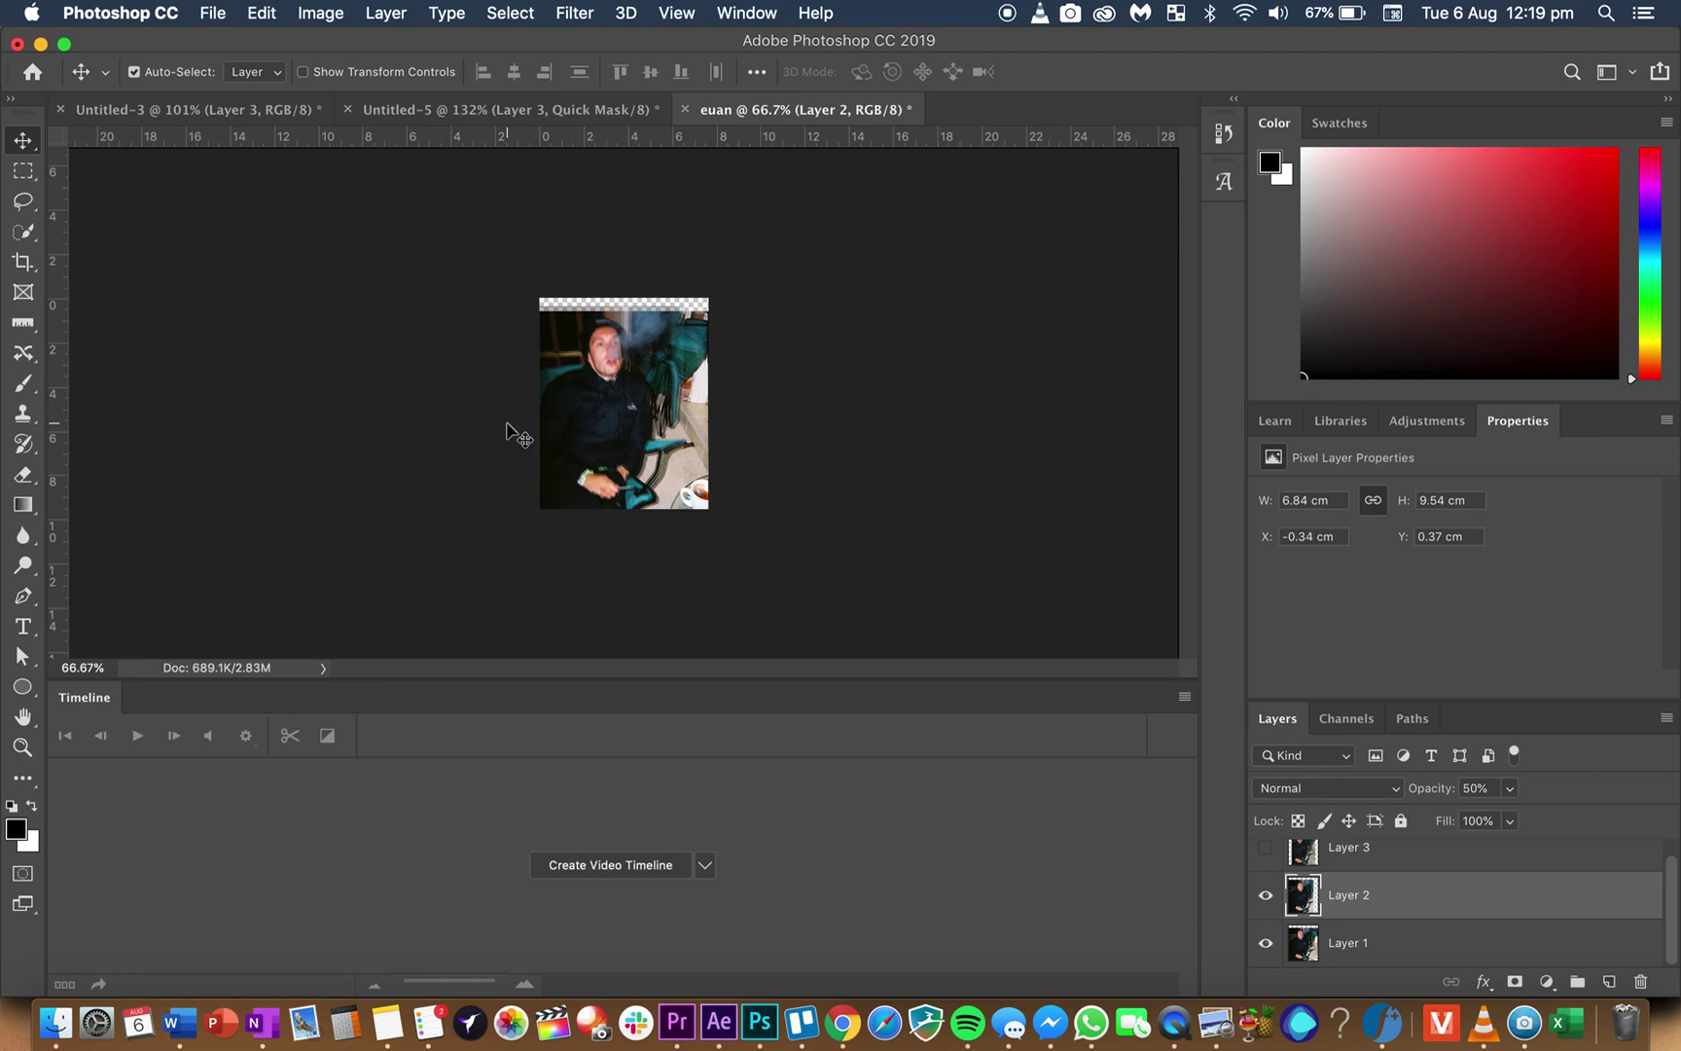
key(Up)
key(Down)
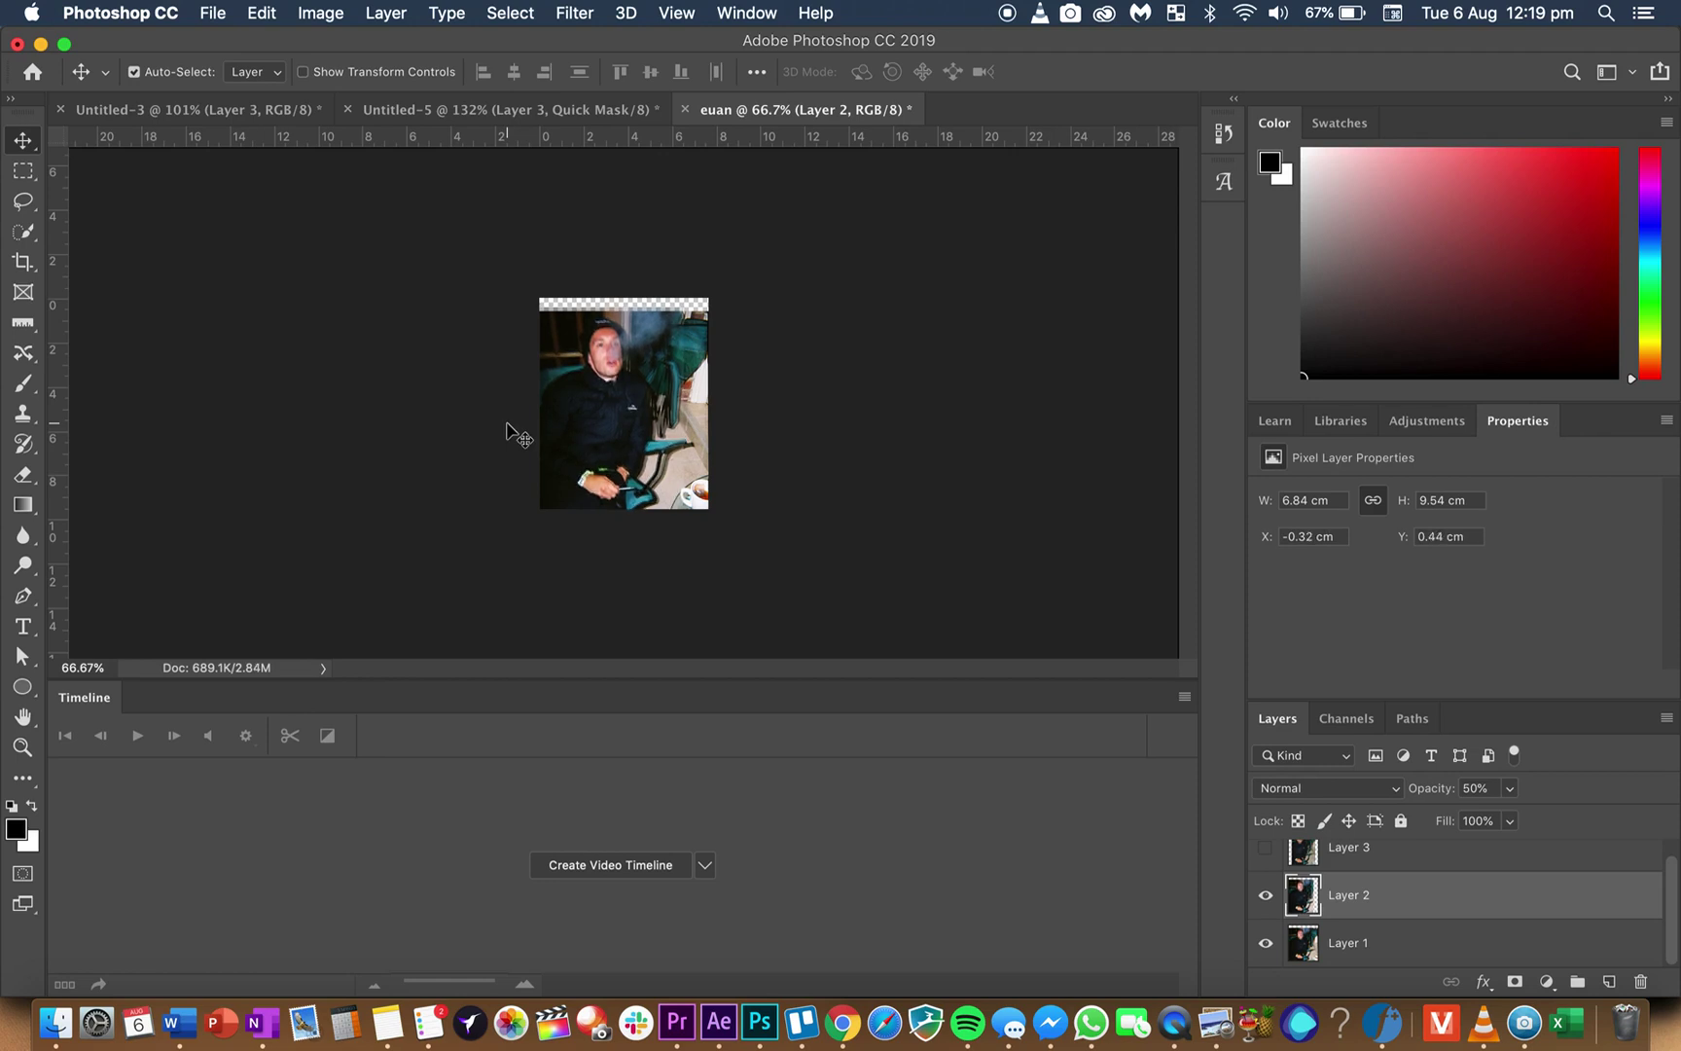
key(Up)
key(Up)
scroll(501, 402, up, 5)
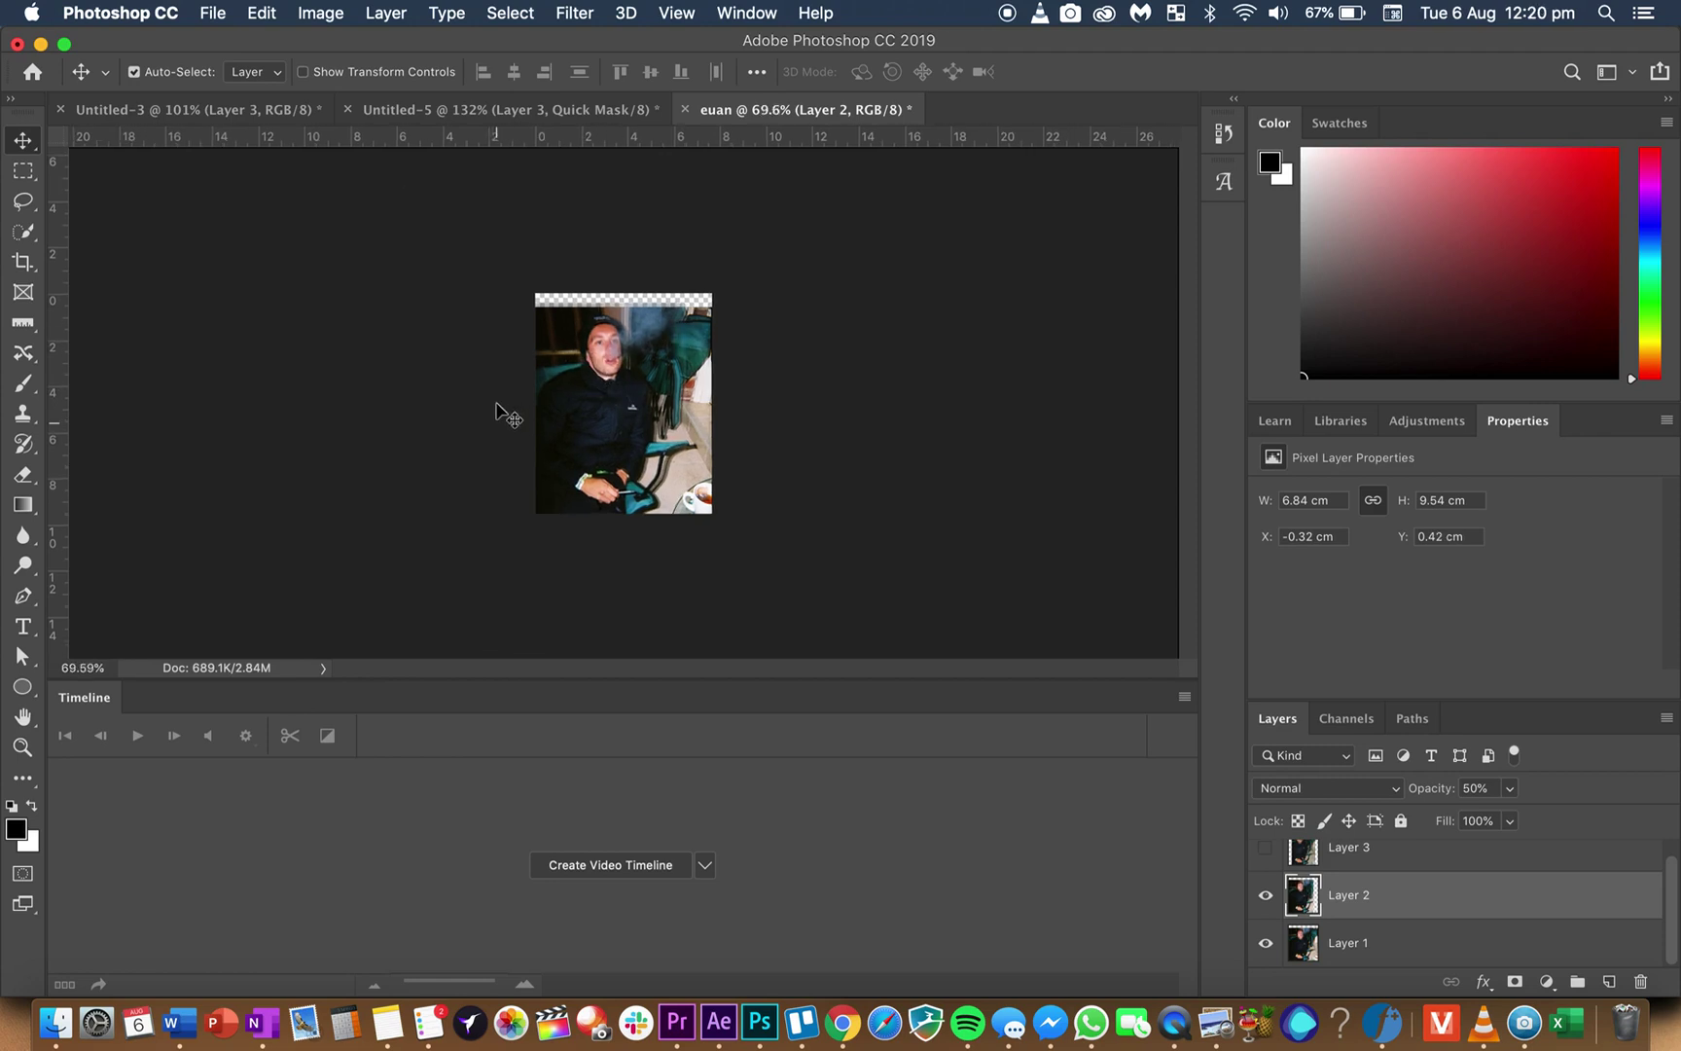
scroll(501, 401, up, 2)
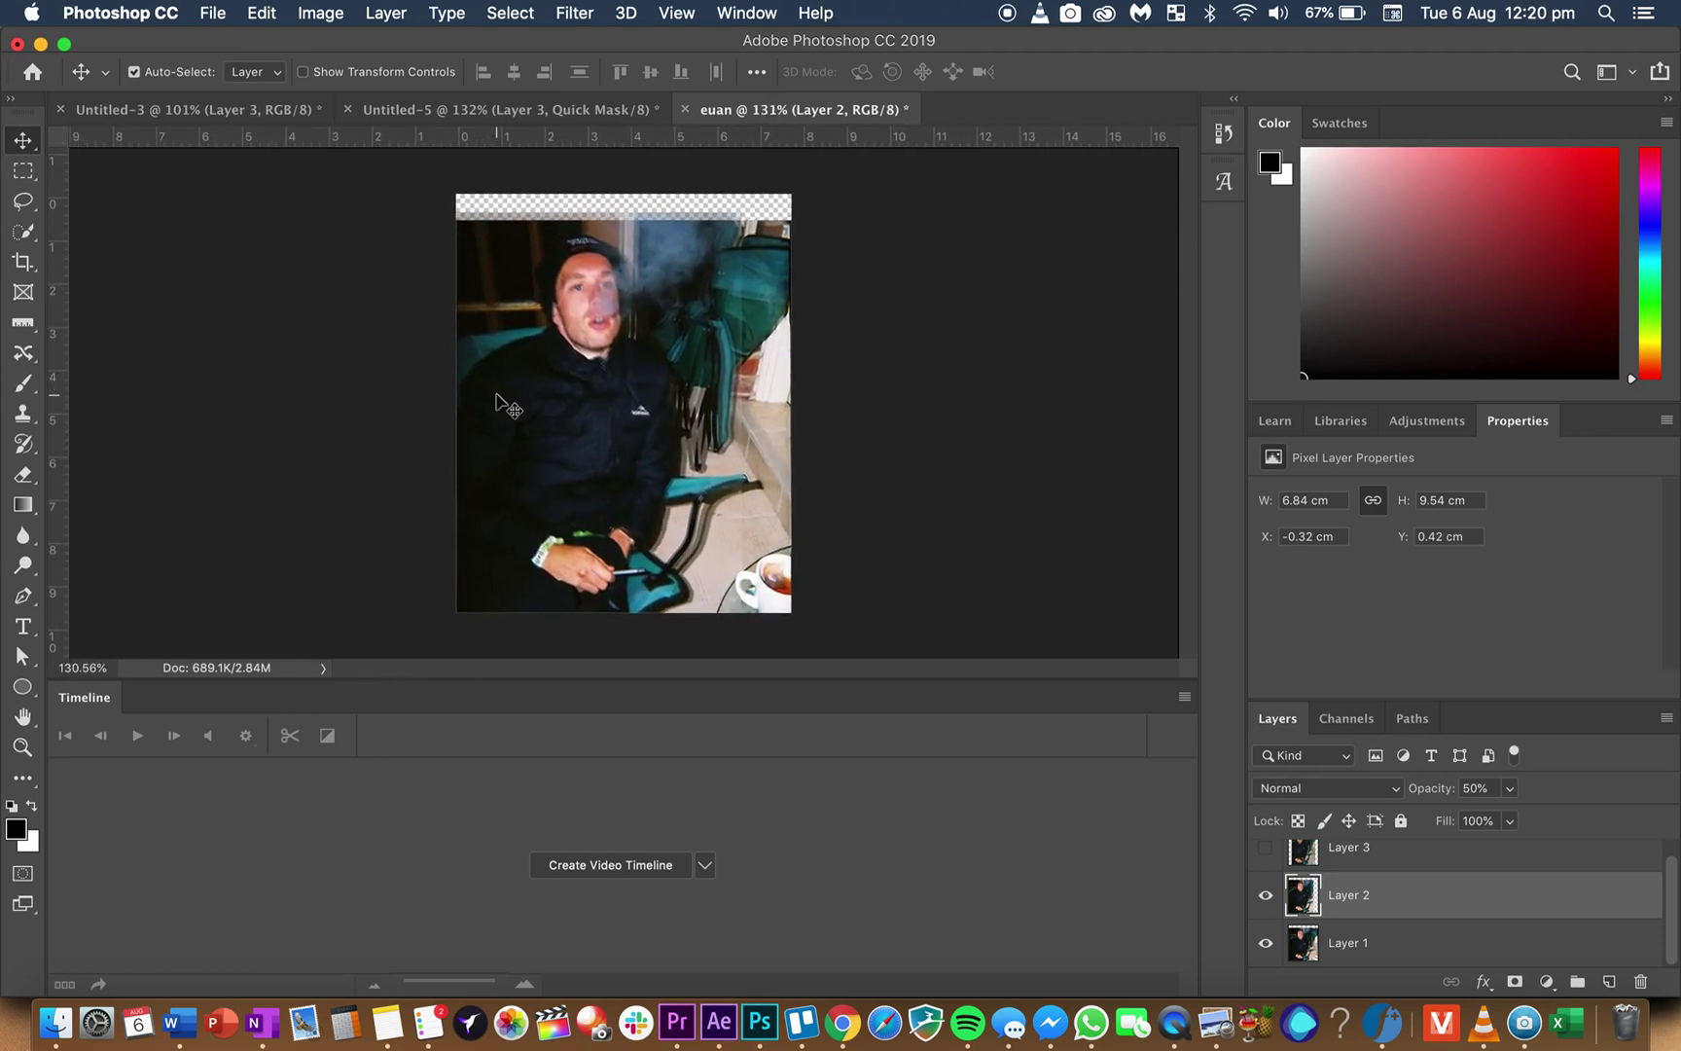
key(Right)
key(Right)
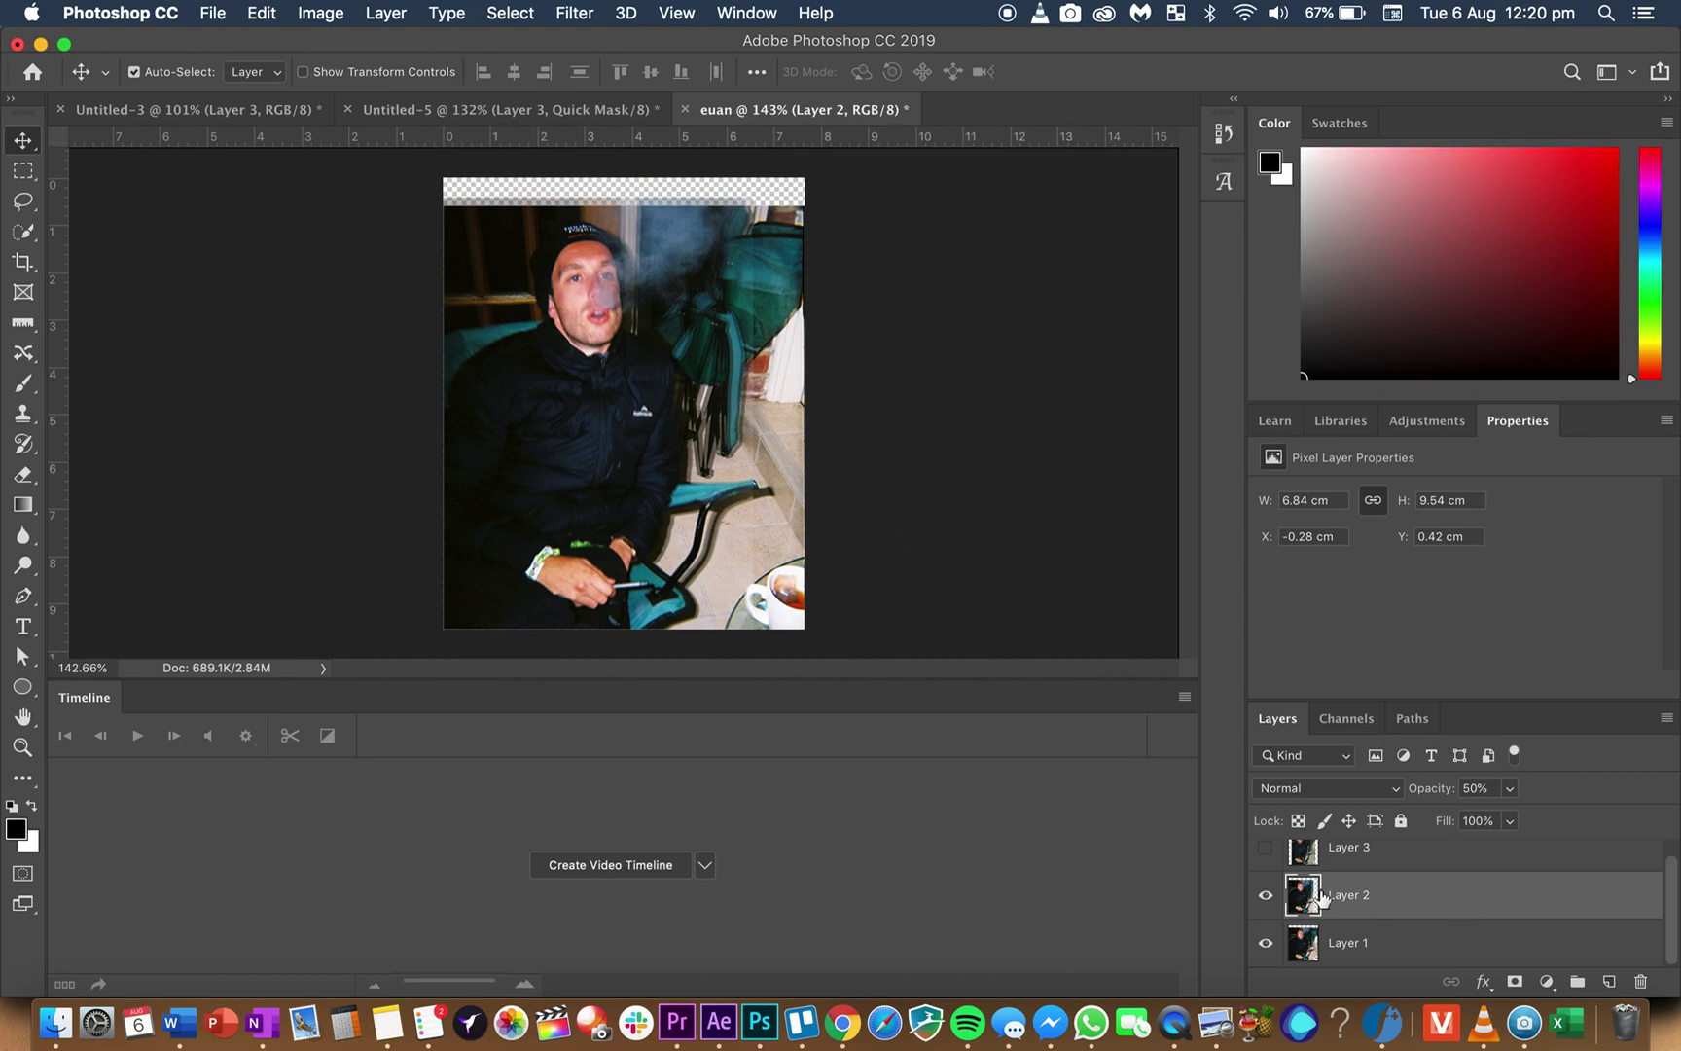
- Restore Layer 2 to 100% opacity, hide it, and show Layer 3 again
text(100)
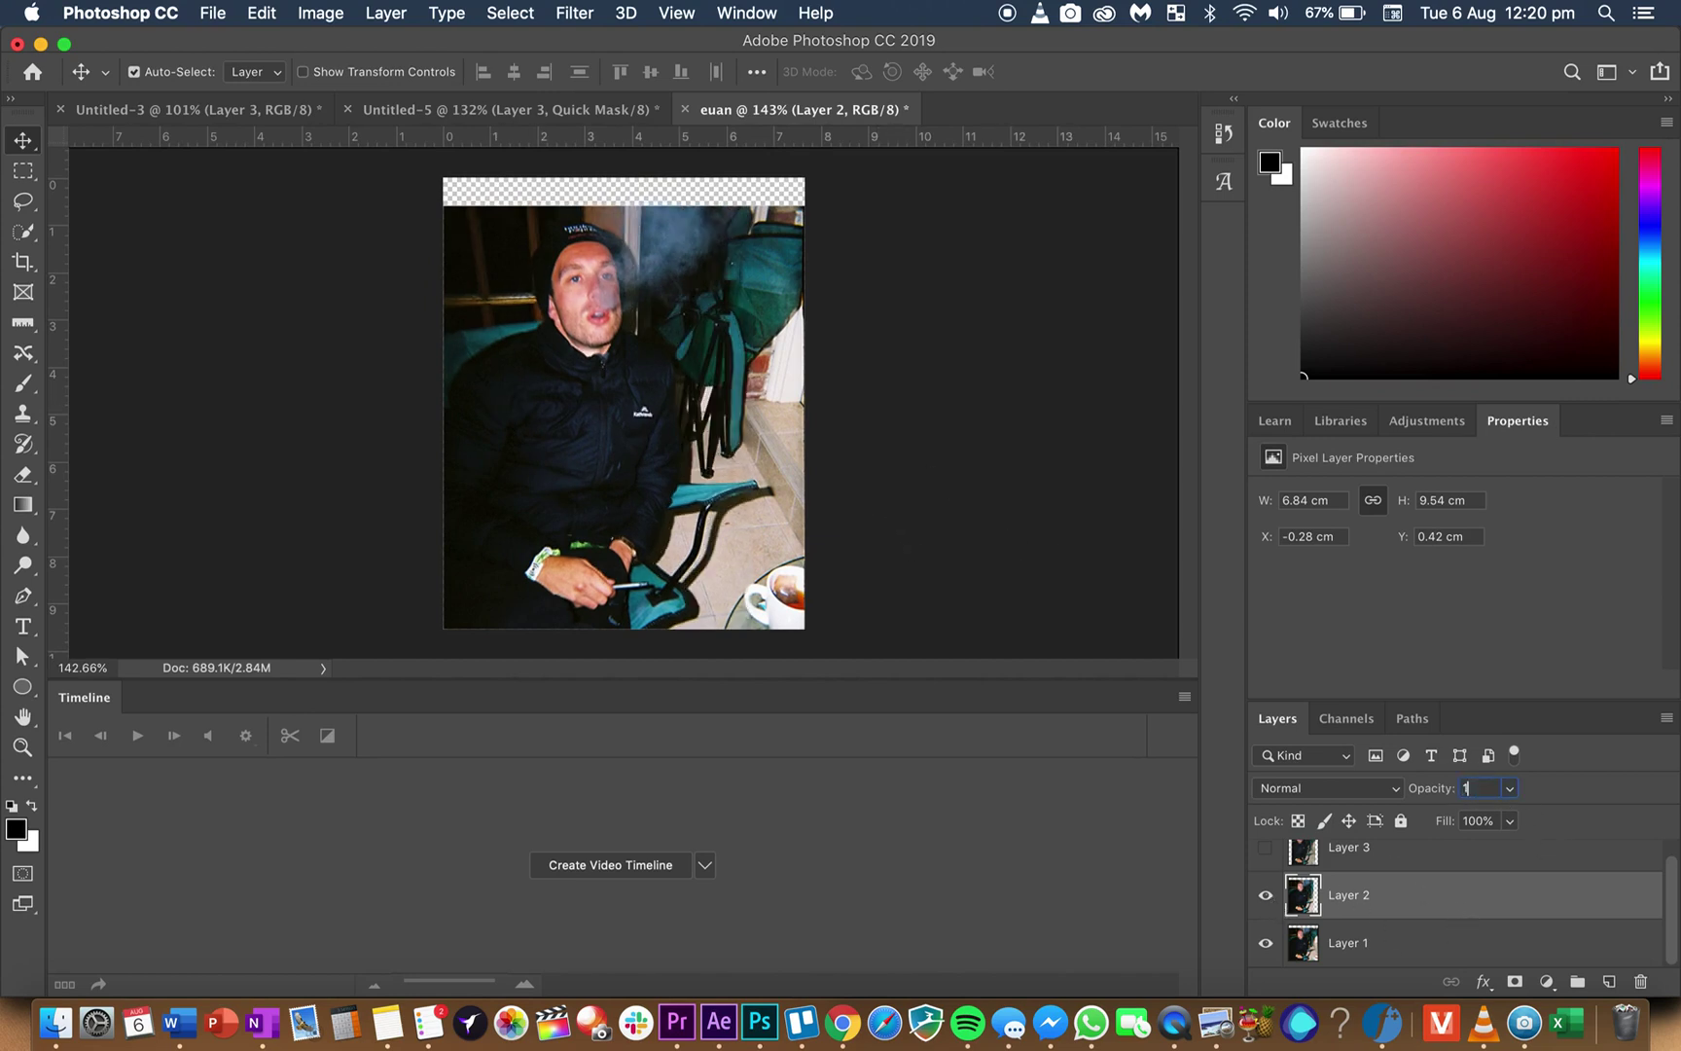
click(1266, 896)
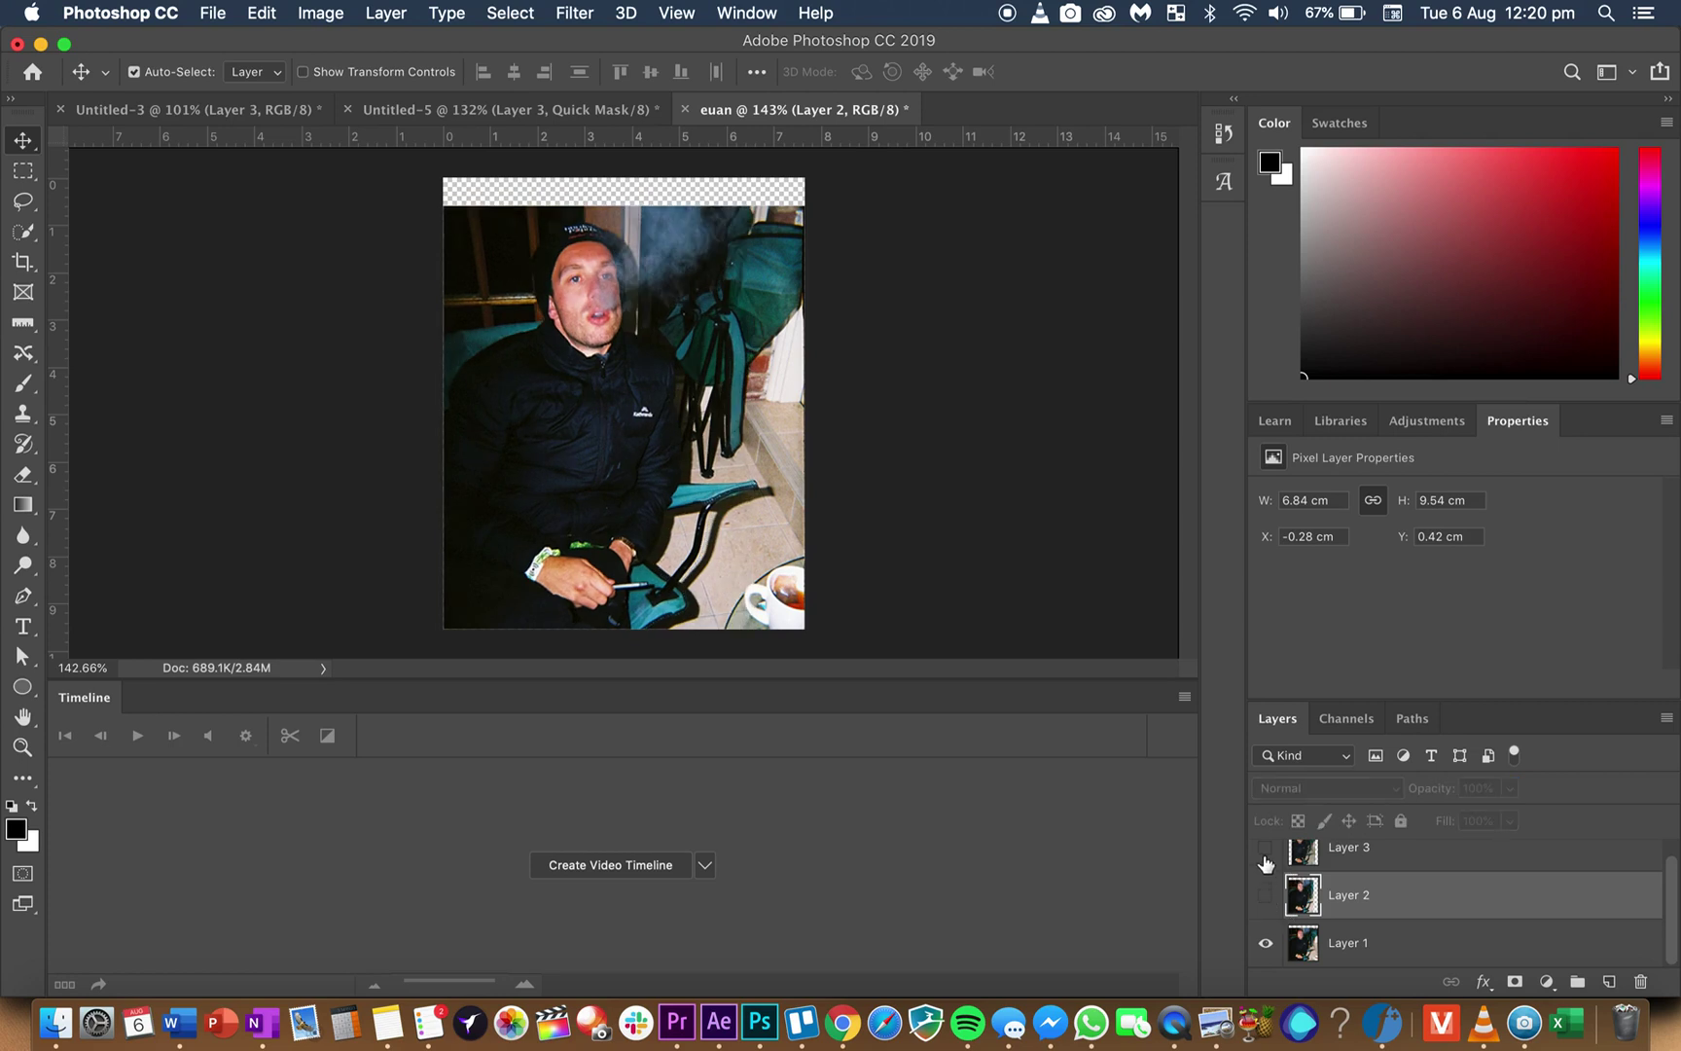
click(1266, 847)
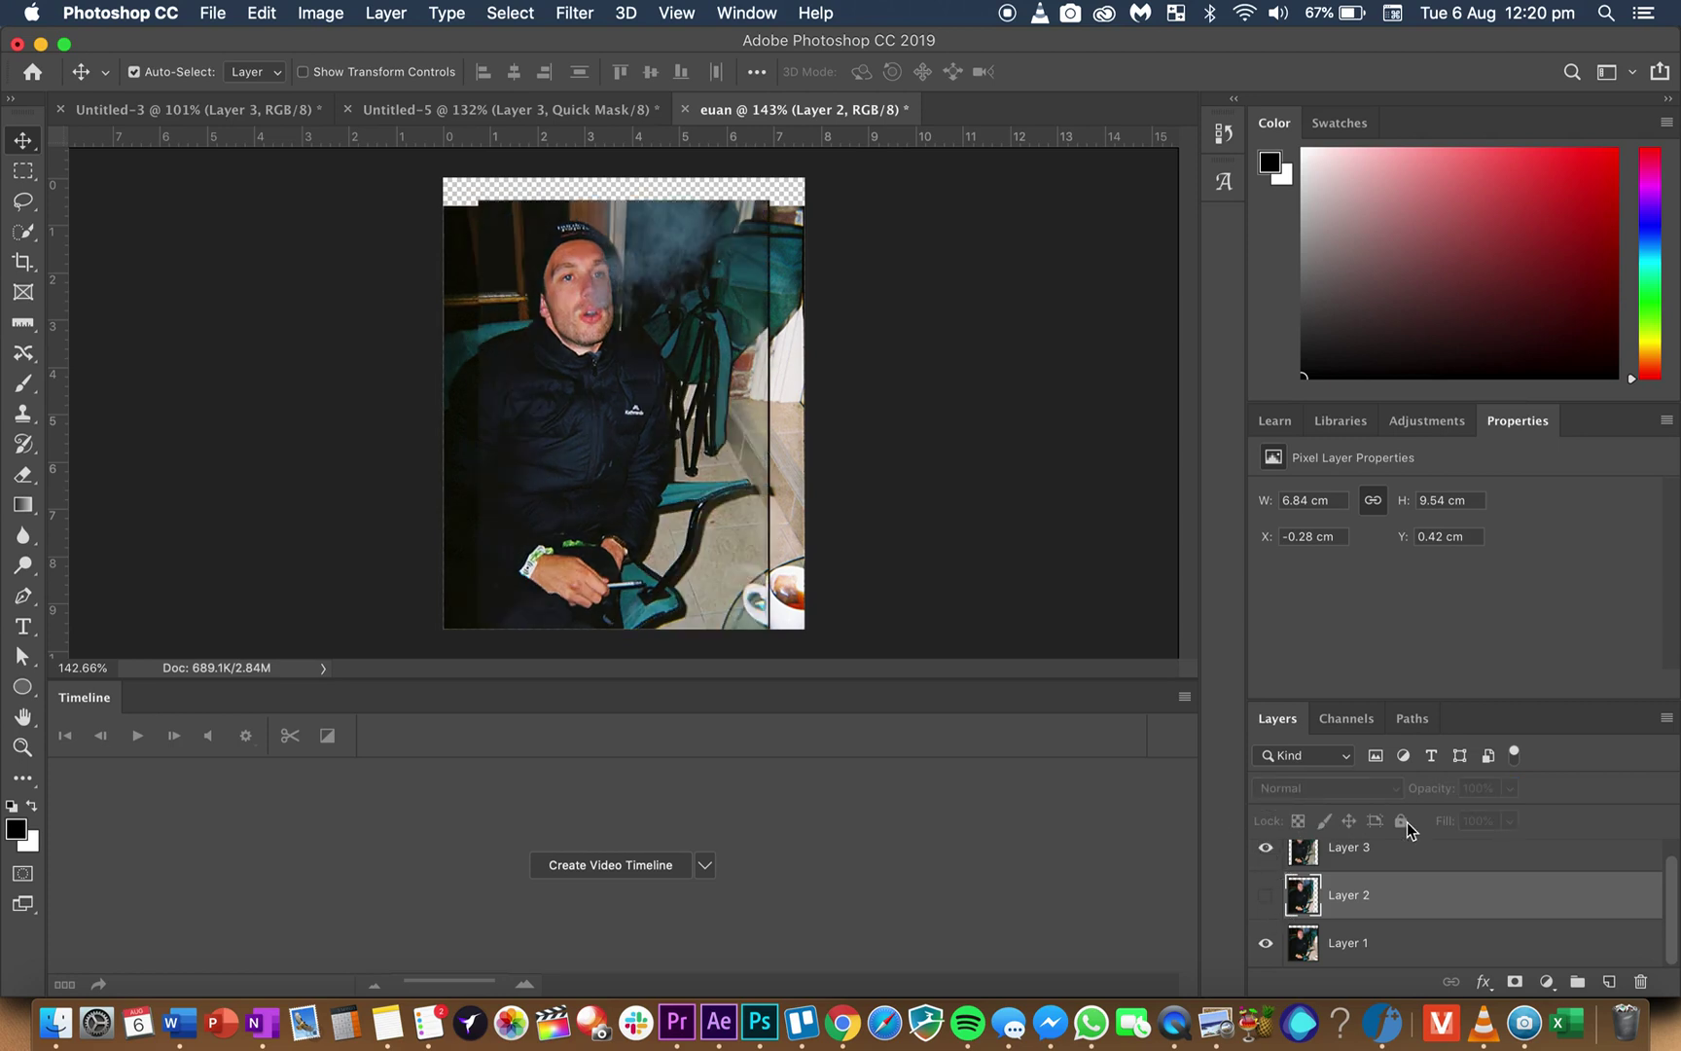
- At 50% opacity, align Layer 3 over Layer 1 (X 0.88, Y 0.53 cm), then restore 100% and show Layer 2
click(1459, 857)
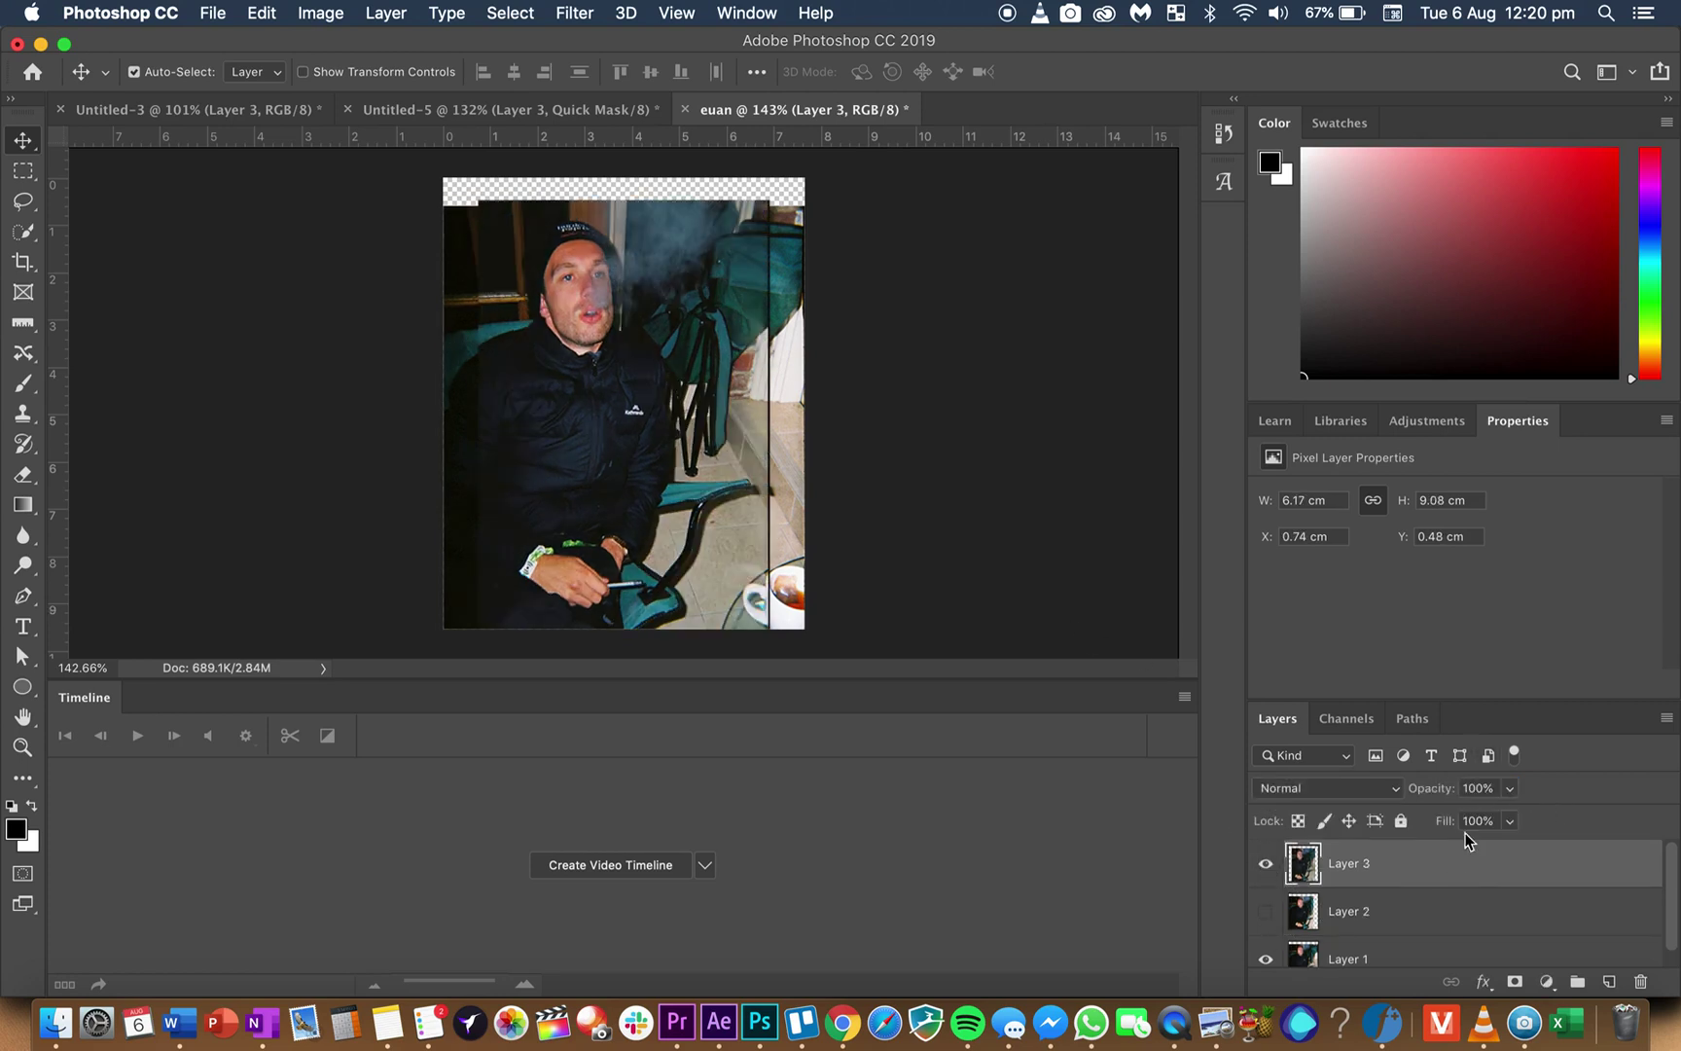
click(1479, 787)
text(50)
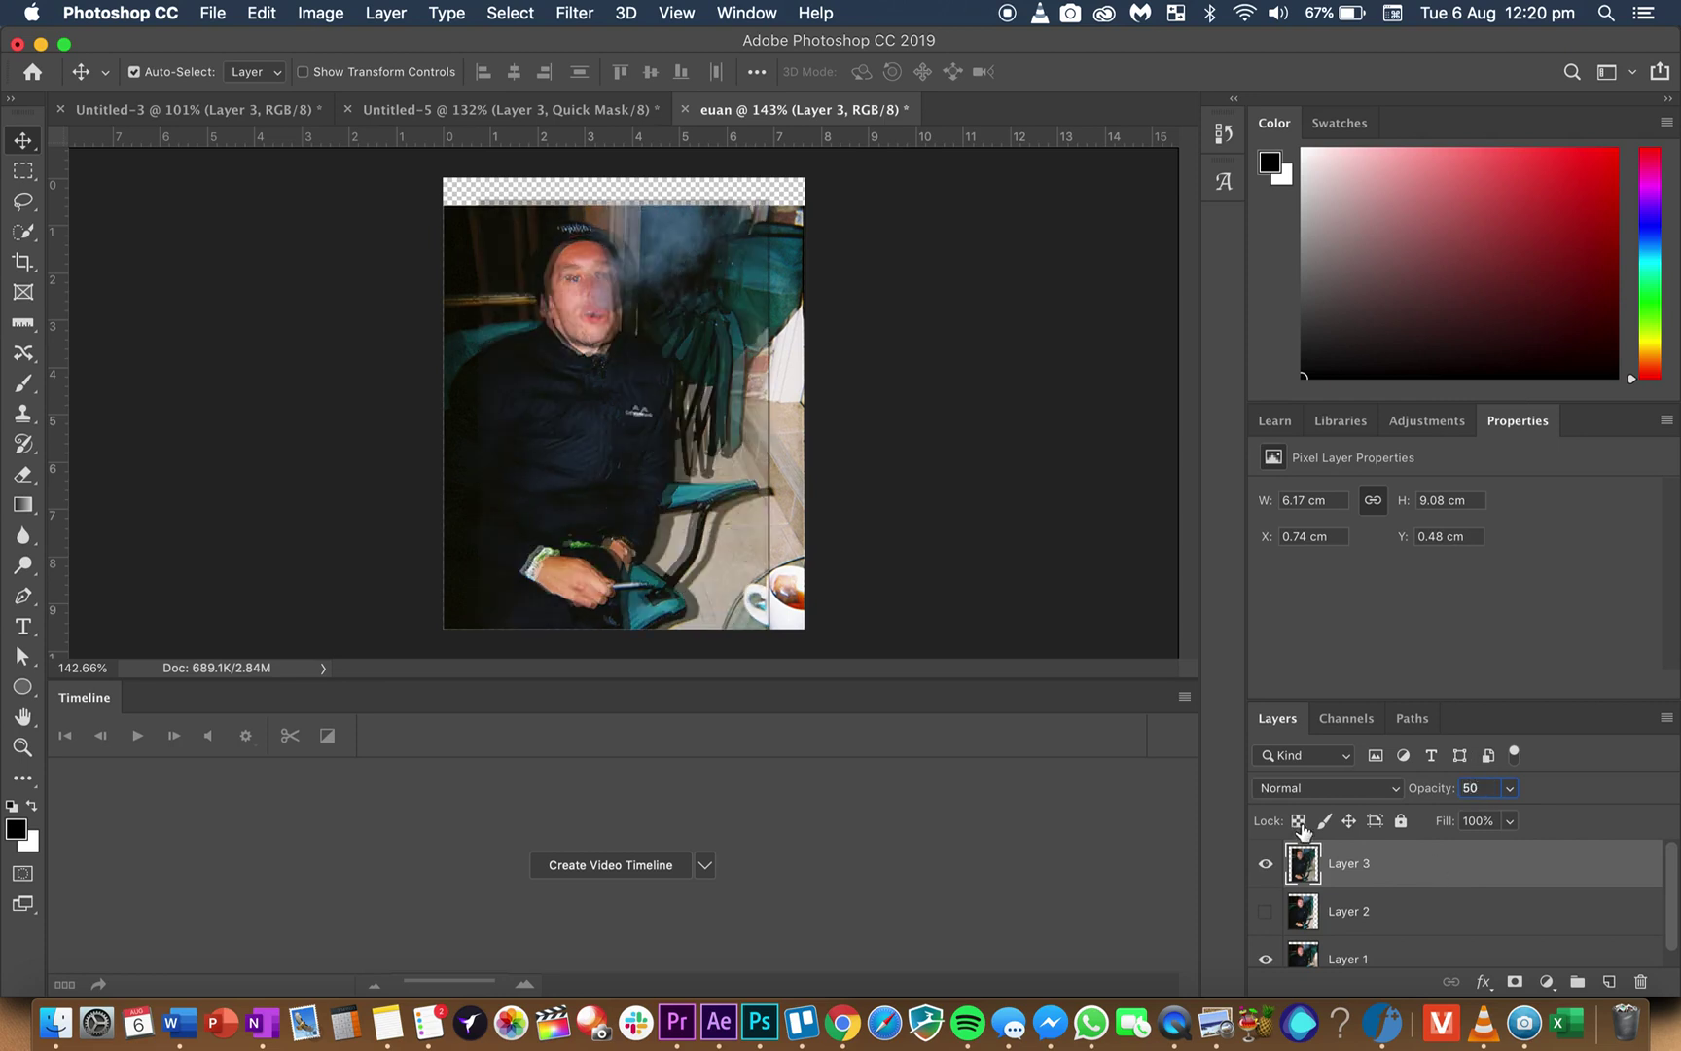
drag(657, 501, 662, 501)
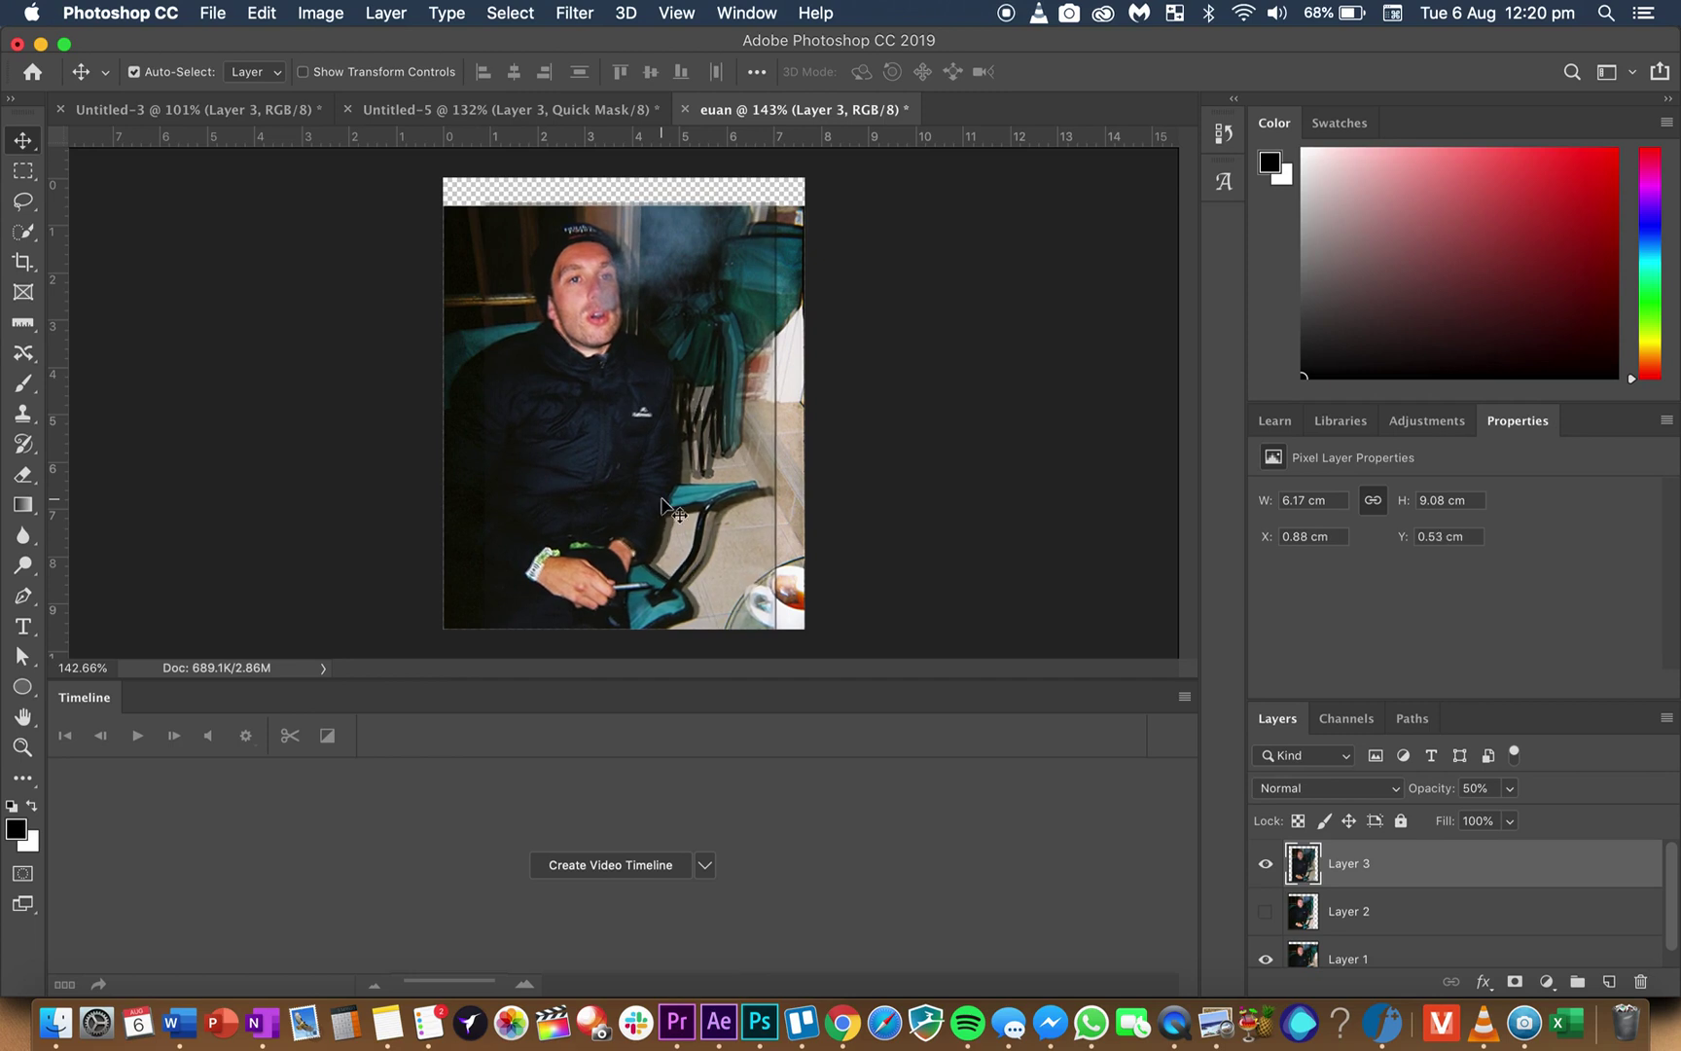
click(1473, 788)
text(100)
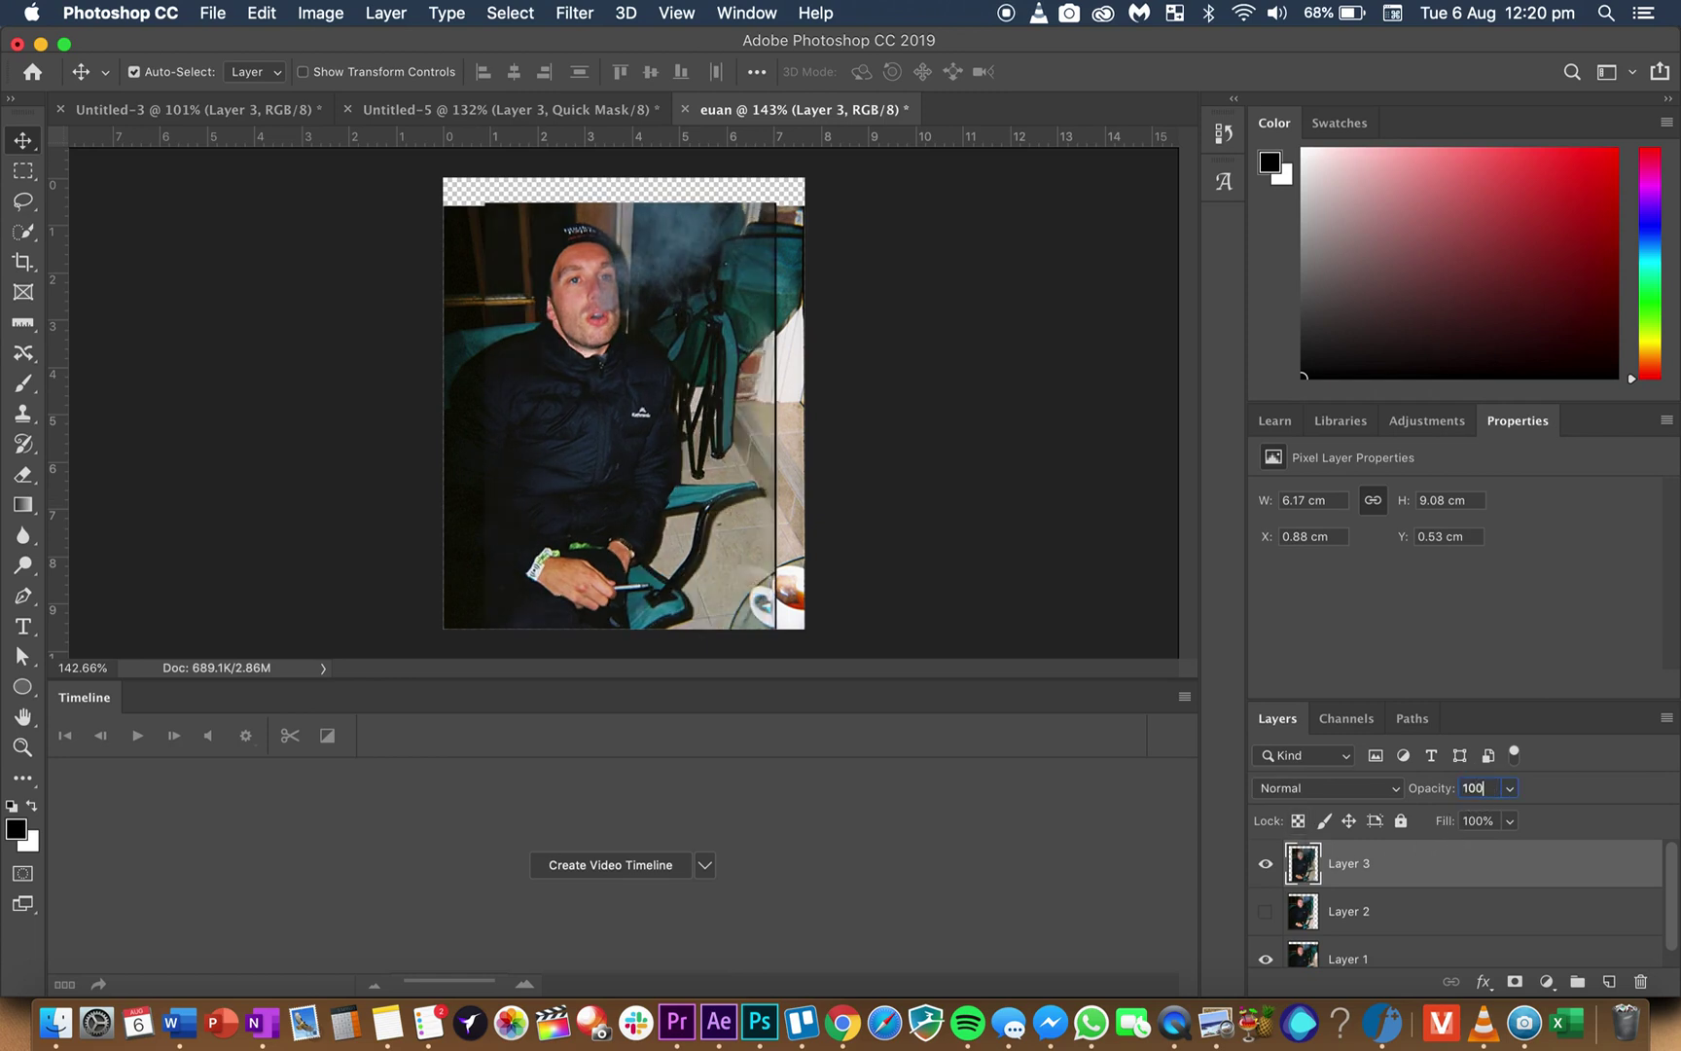
click(1268, 914)
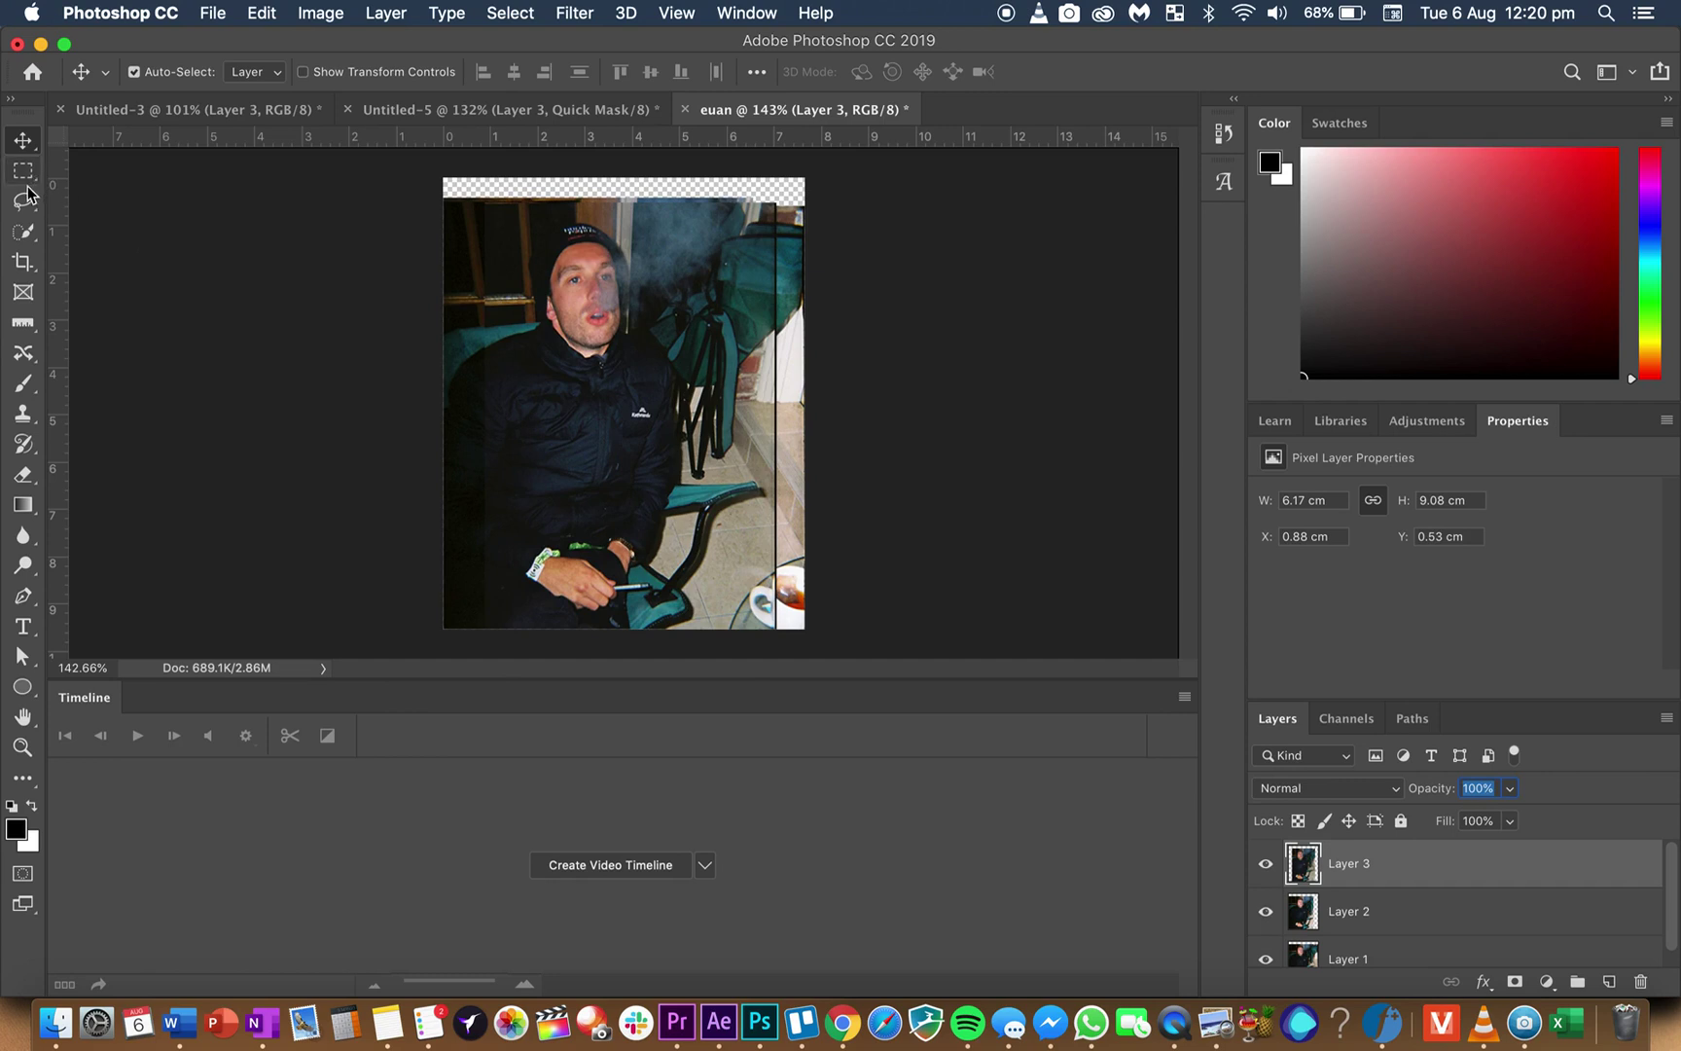
- Crop the canvas to a 4:5 (8:10) frame around the seated figure, trimming Layer 1 to 6.56 × 8.2 cm
click(24, 264)
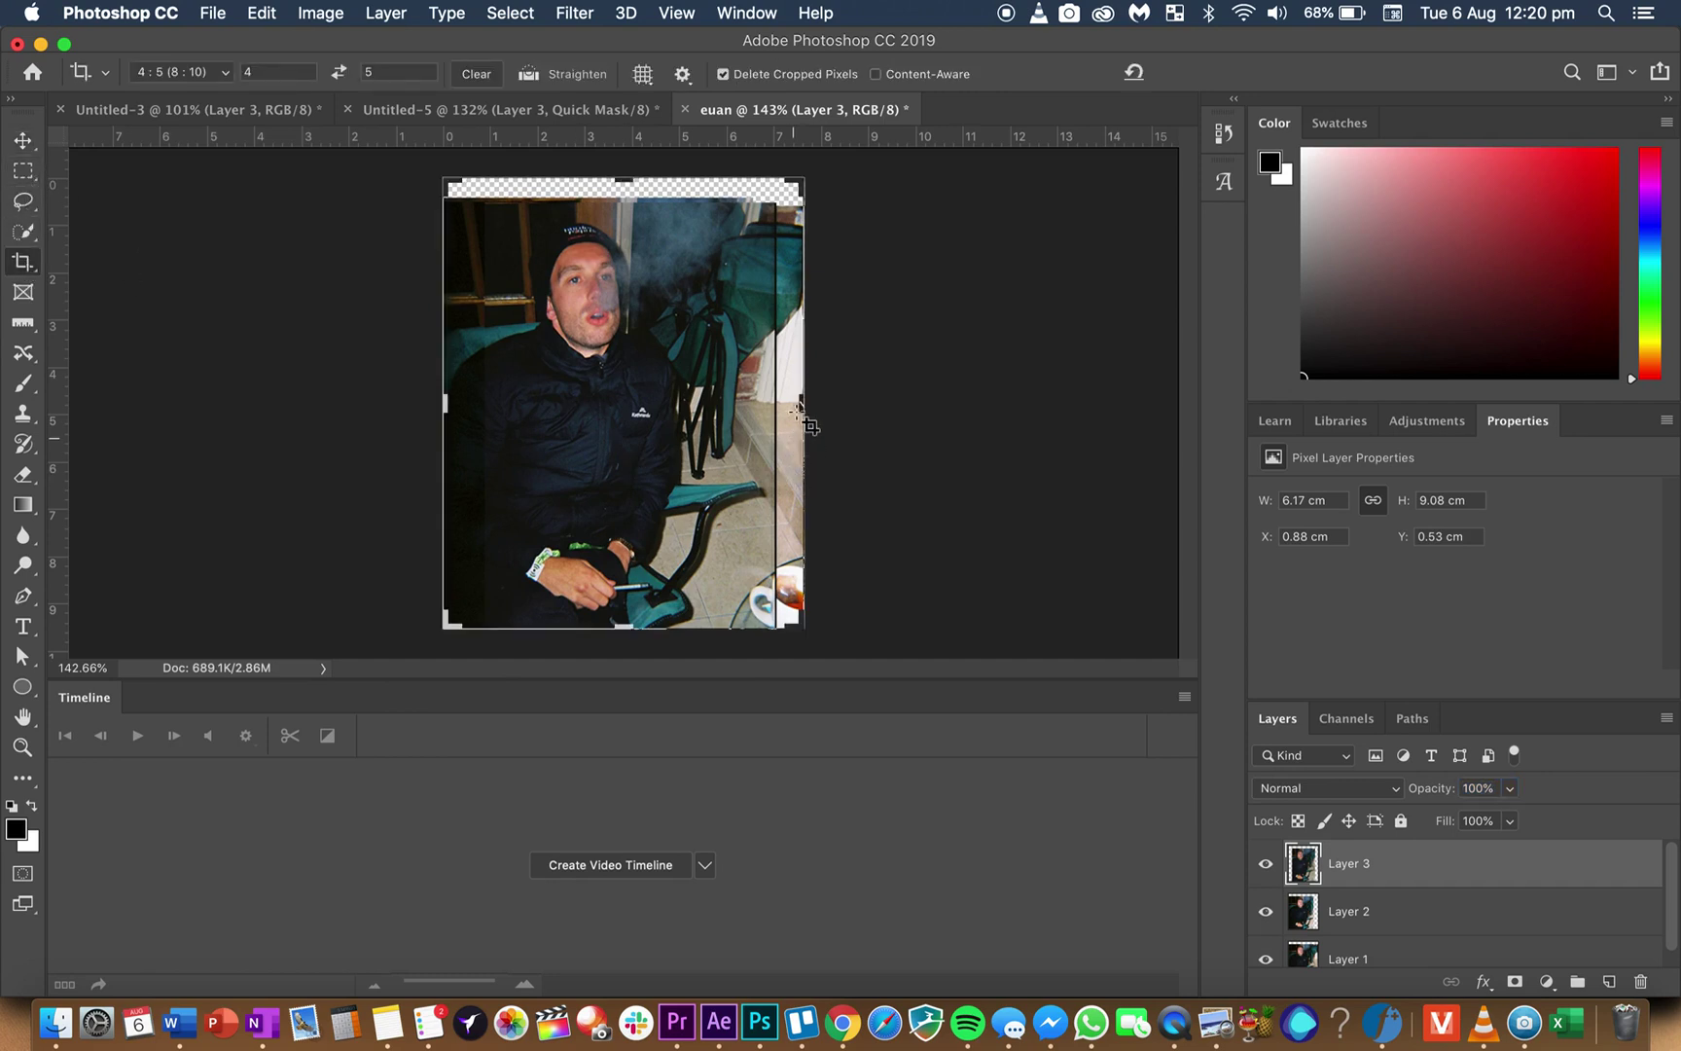
drag(802, 402, 786, 402)
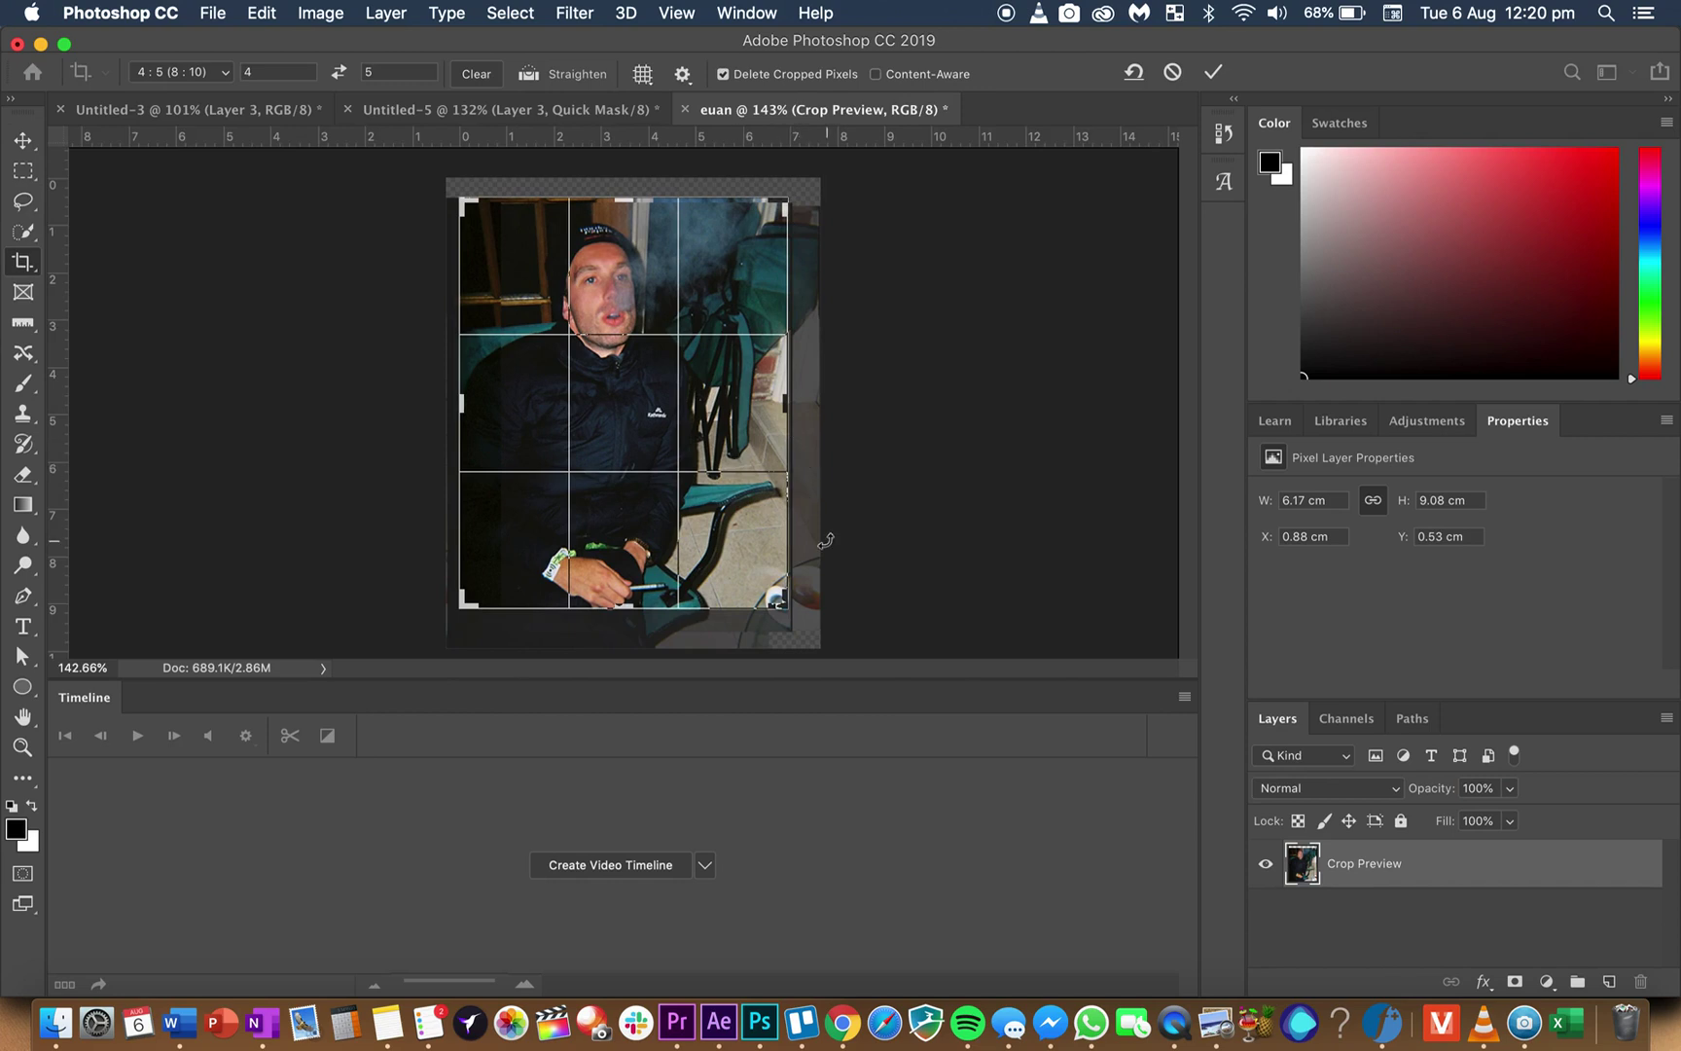
click(226, 74)
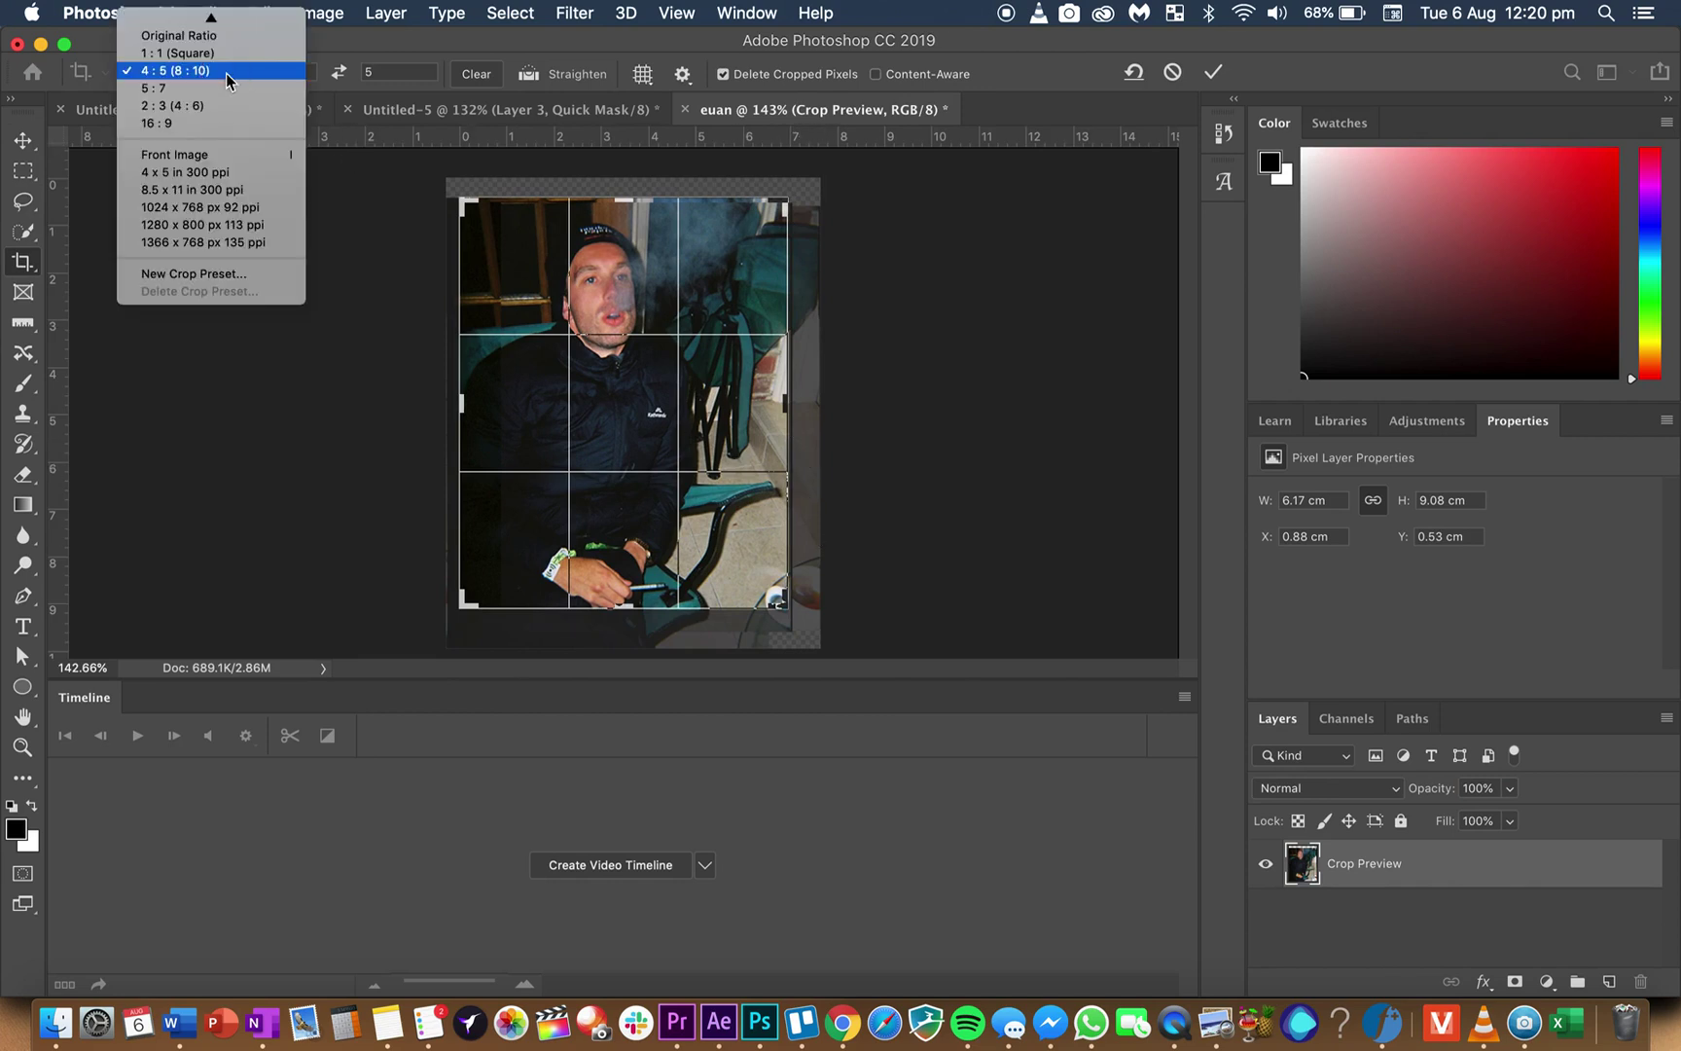
click(172, 71)
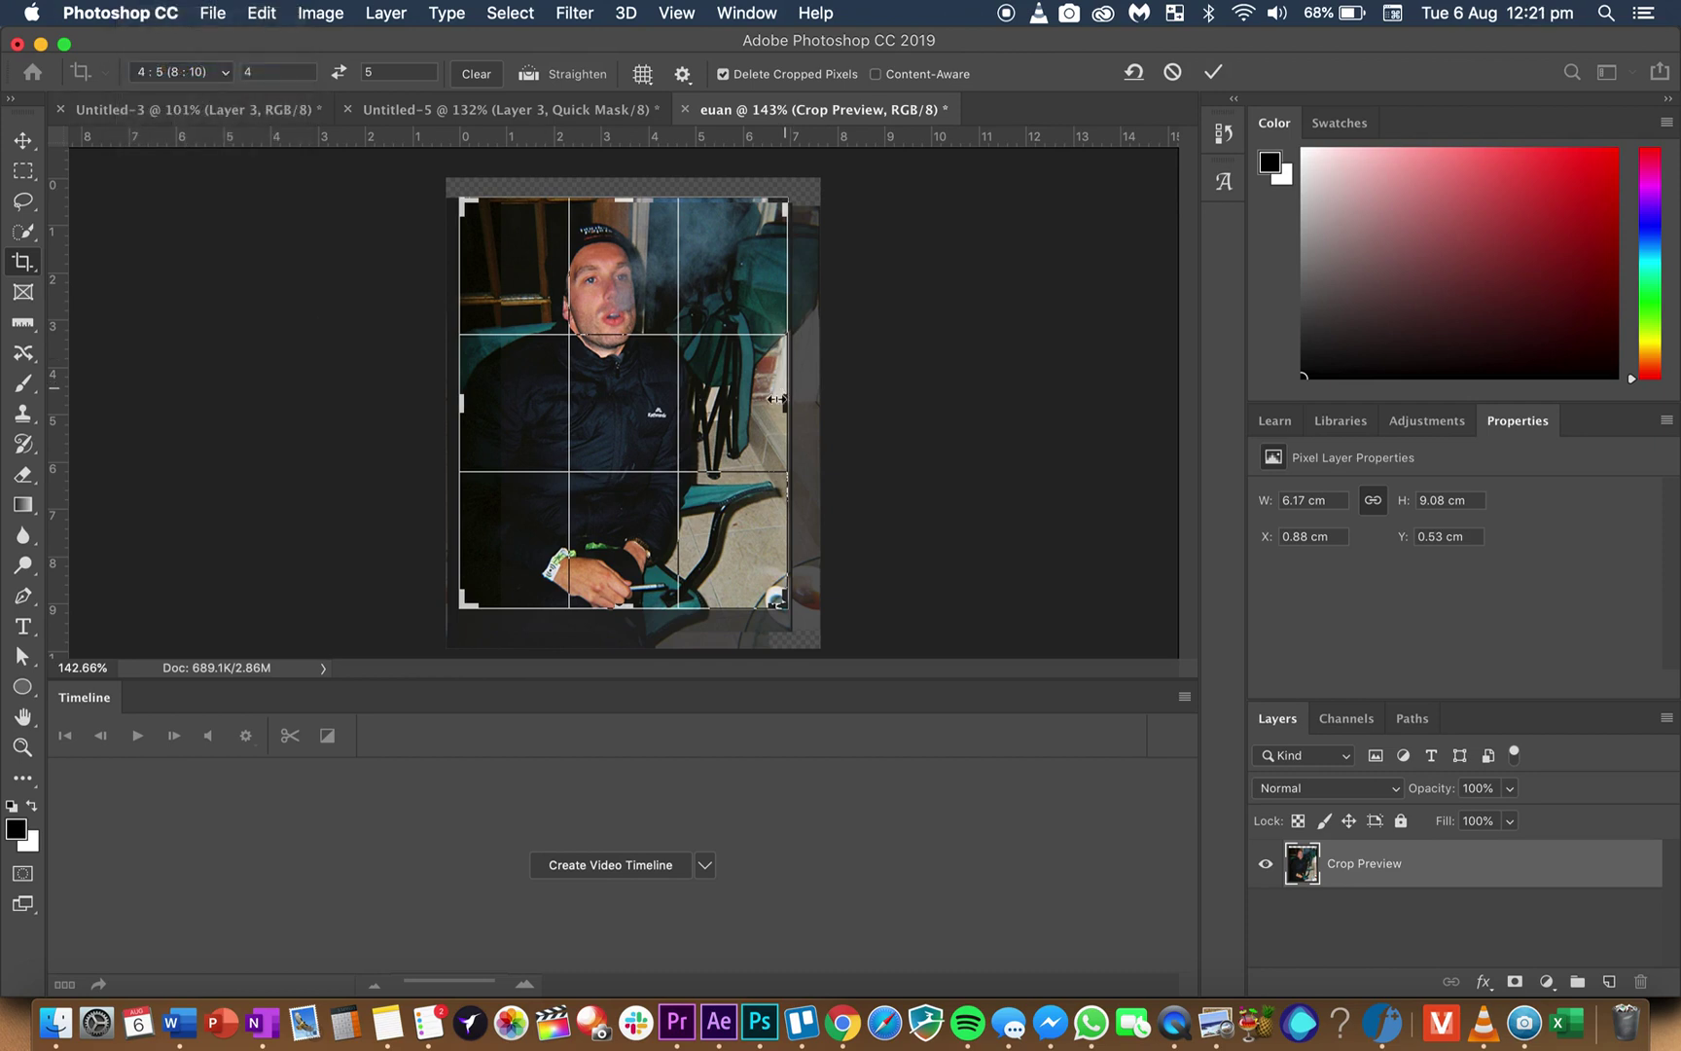
mouse_move(642, 197)
mouse_down()
mouse_move(638, 179)
mouse_move(630, 204)
mouse_up()
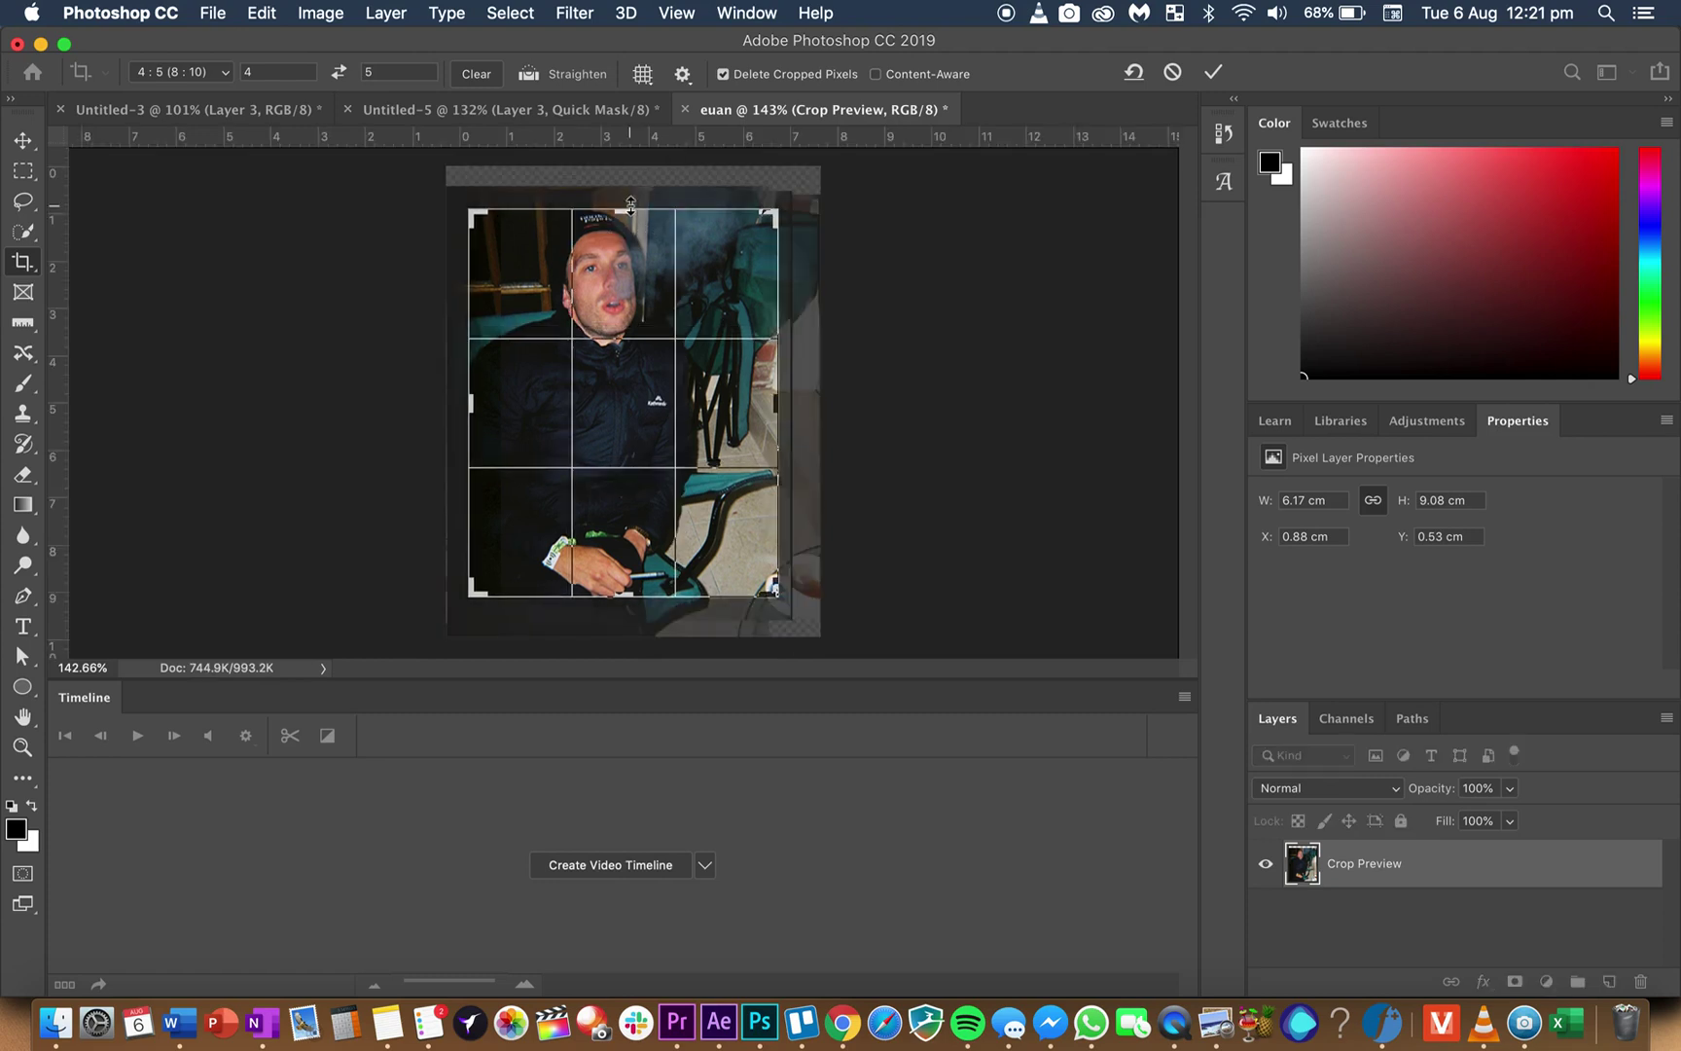
click(1212, 72)
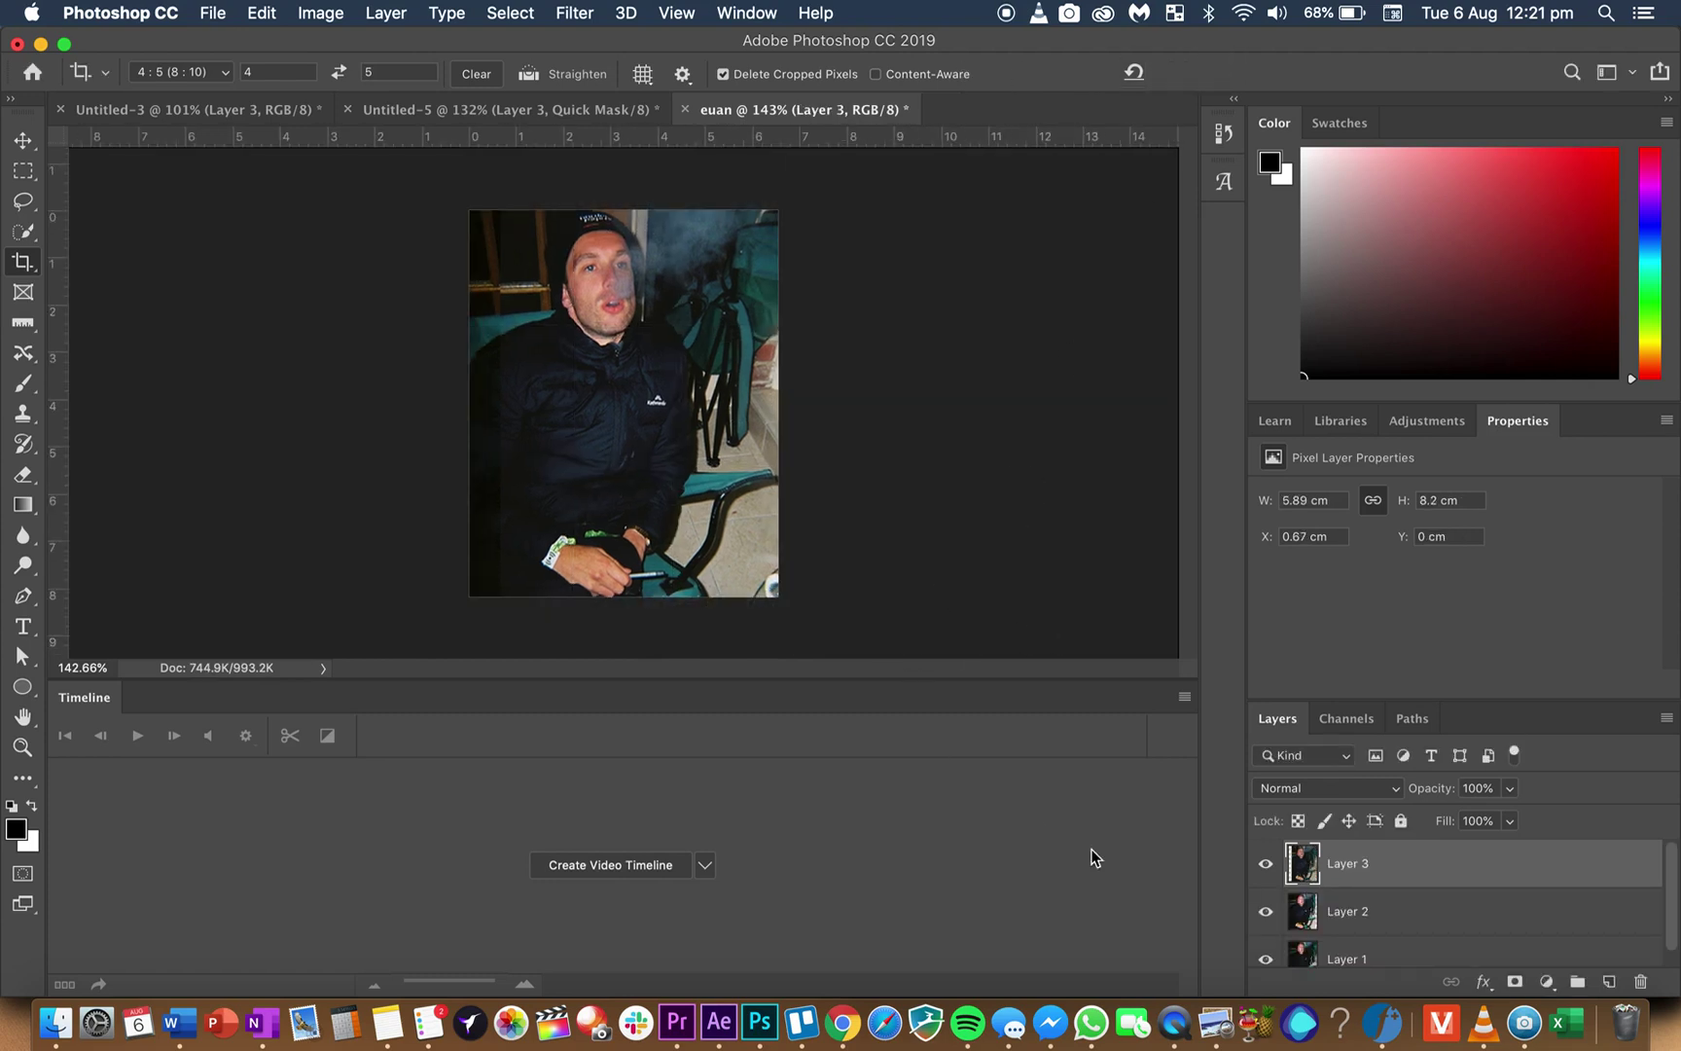
- Select Layer 2 and then Layer 1 in the Layers panel
click(1381, 910)
scroll(1382, 910, down, 1)
click(1363, 942)
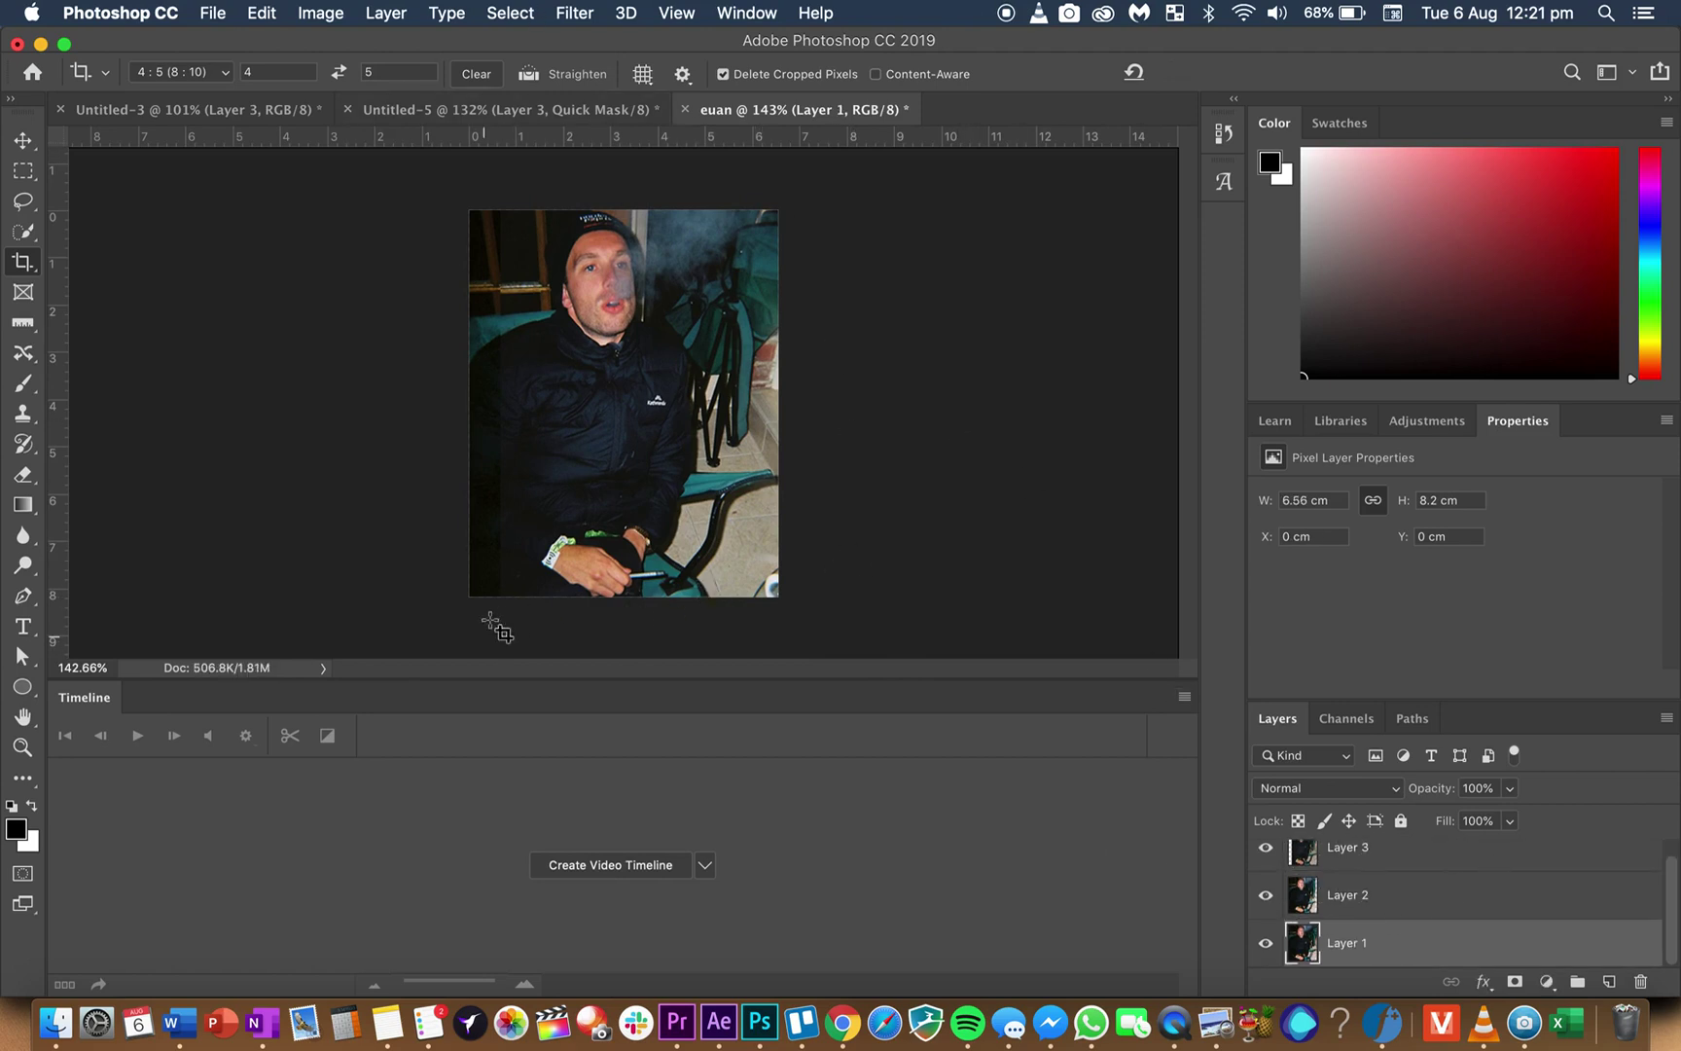
- Toggle the Timeline panel off and back on from the Window menu
click(450, 14)
mouse_move(721, 22)
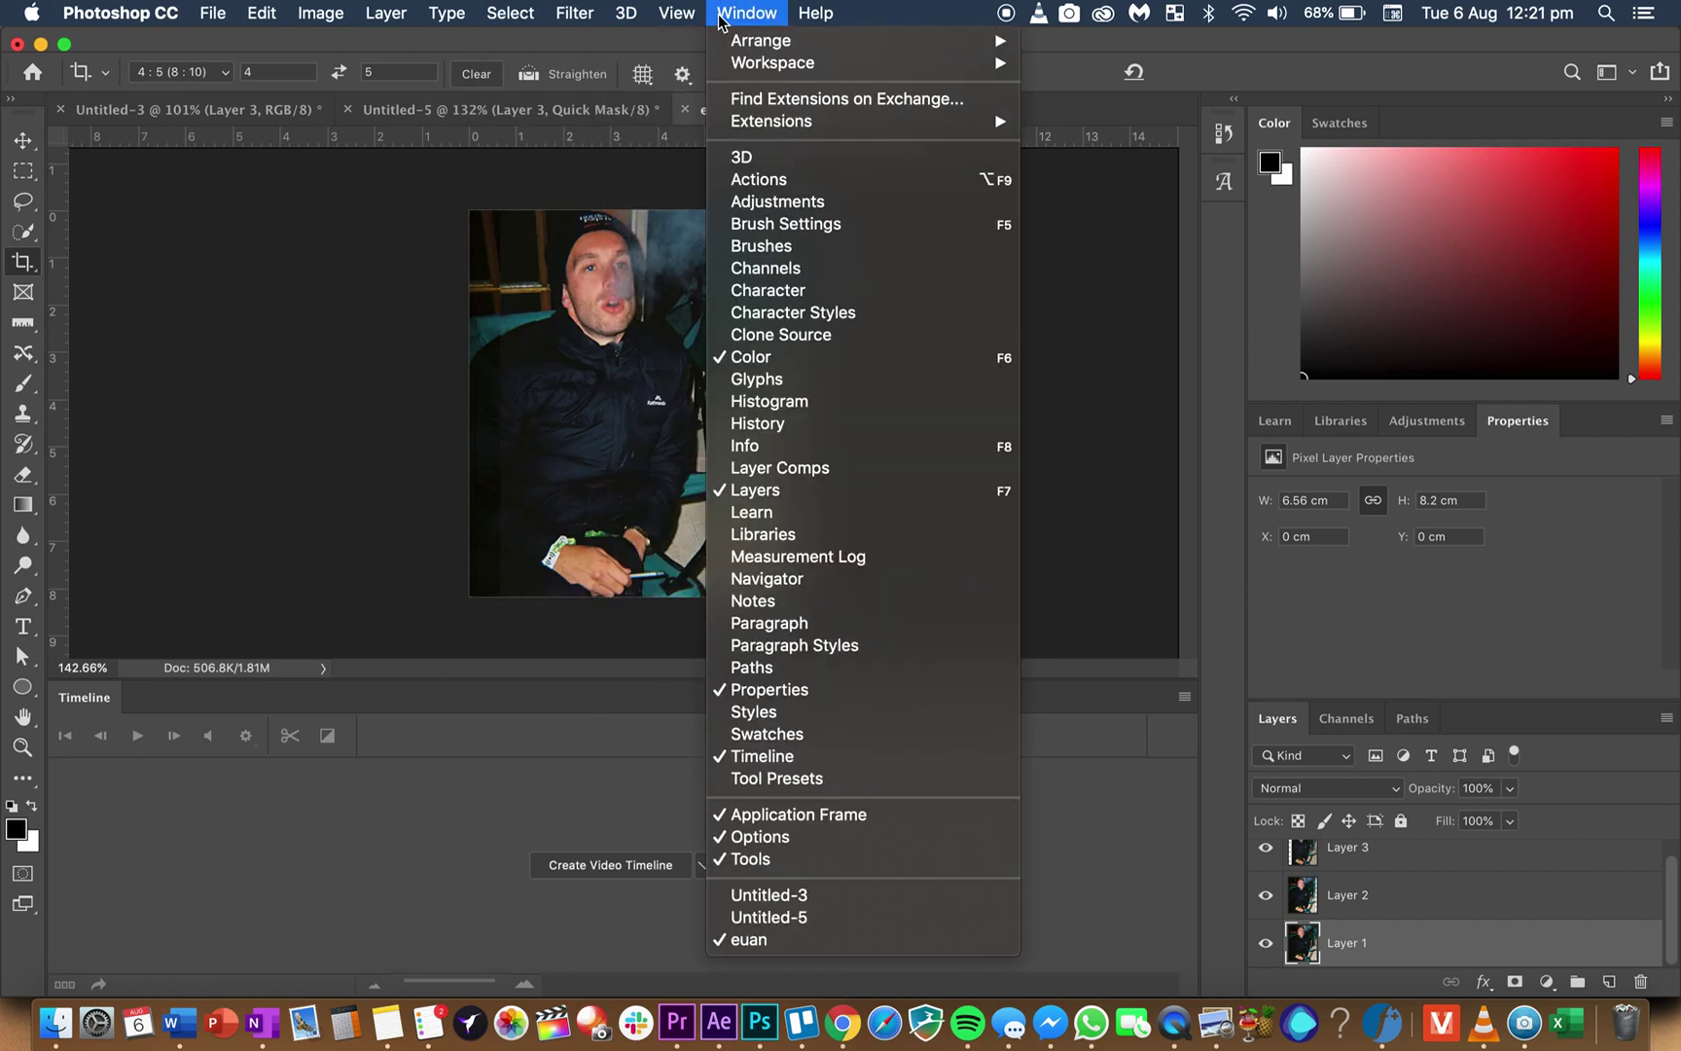
mouse_move(745, 70)
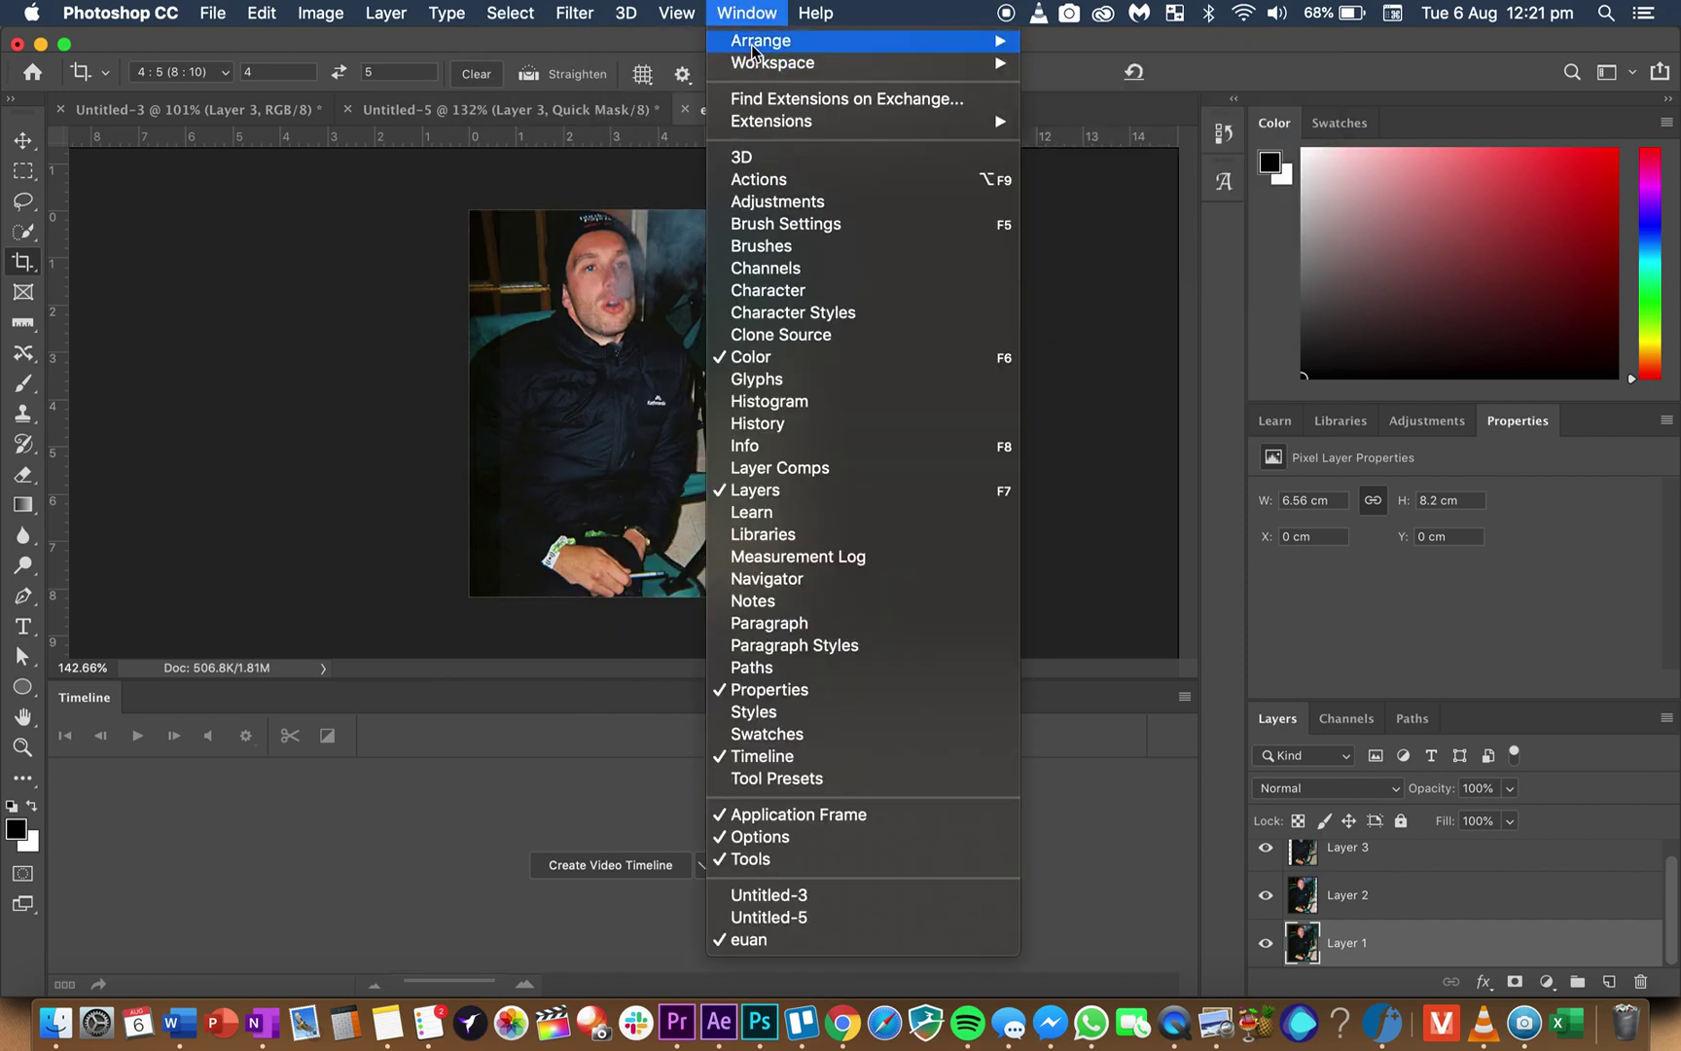
mouse_move(764, 134)
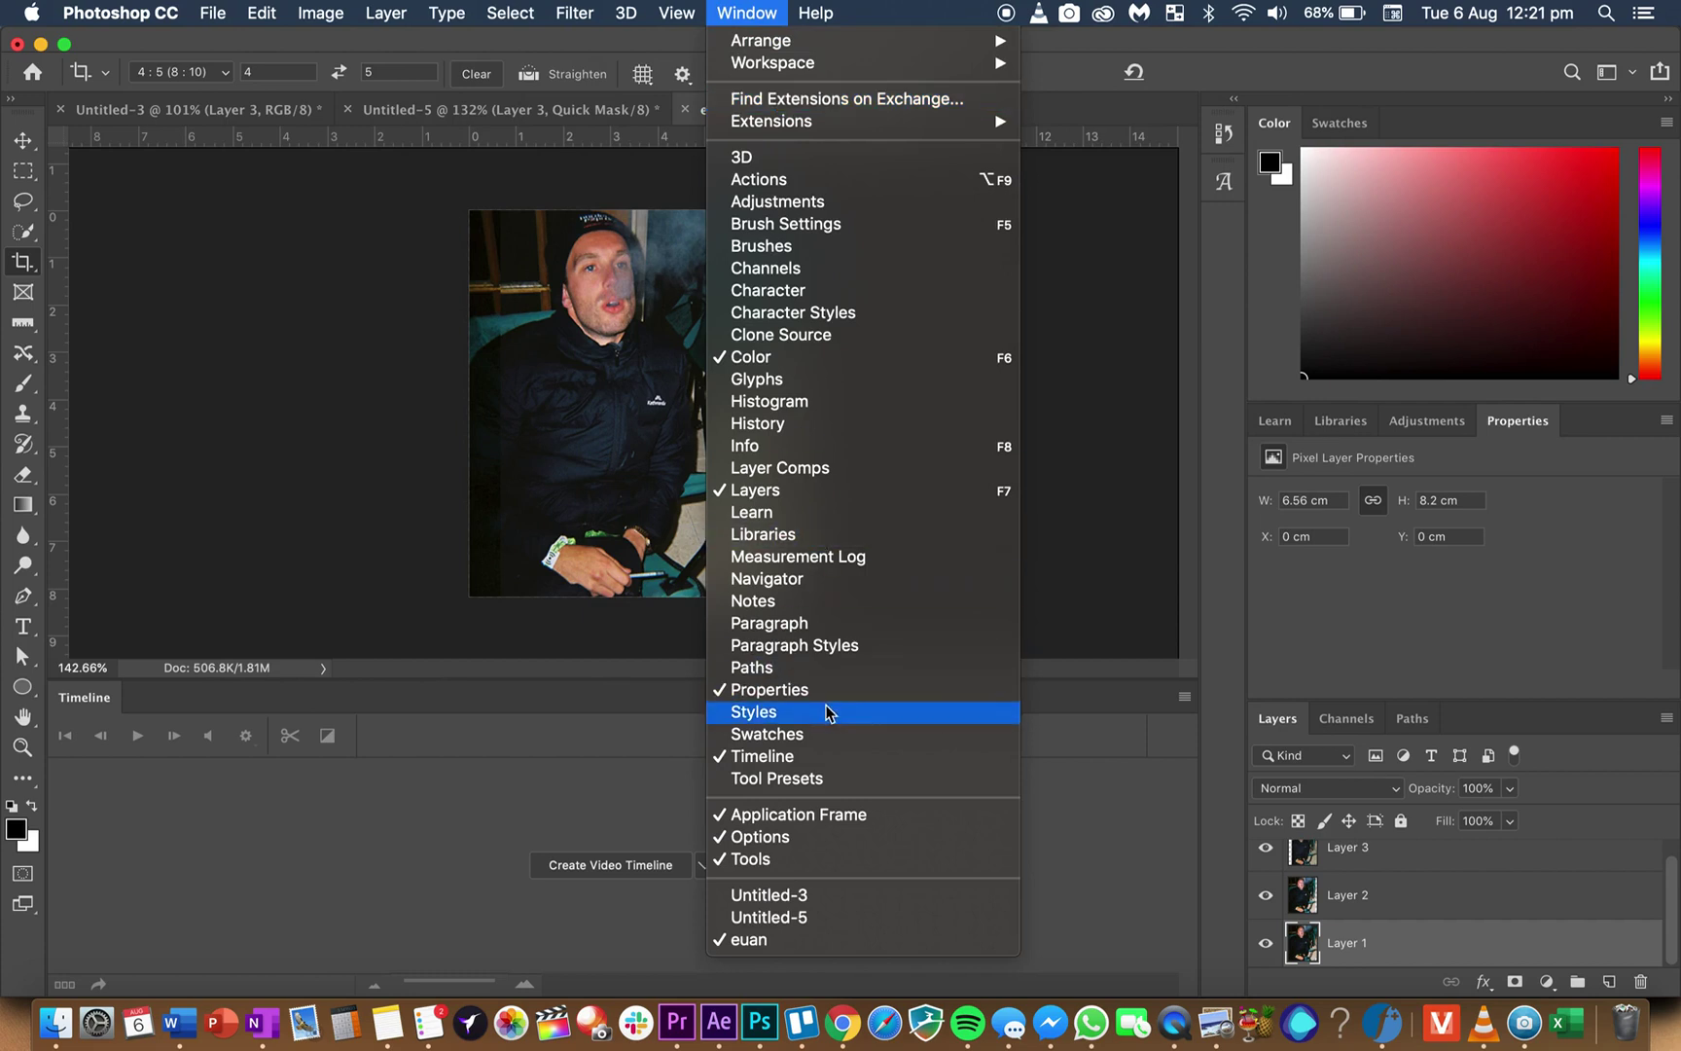
mouse_move(625, 13)
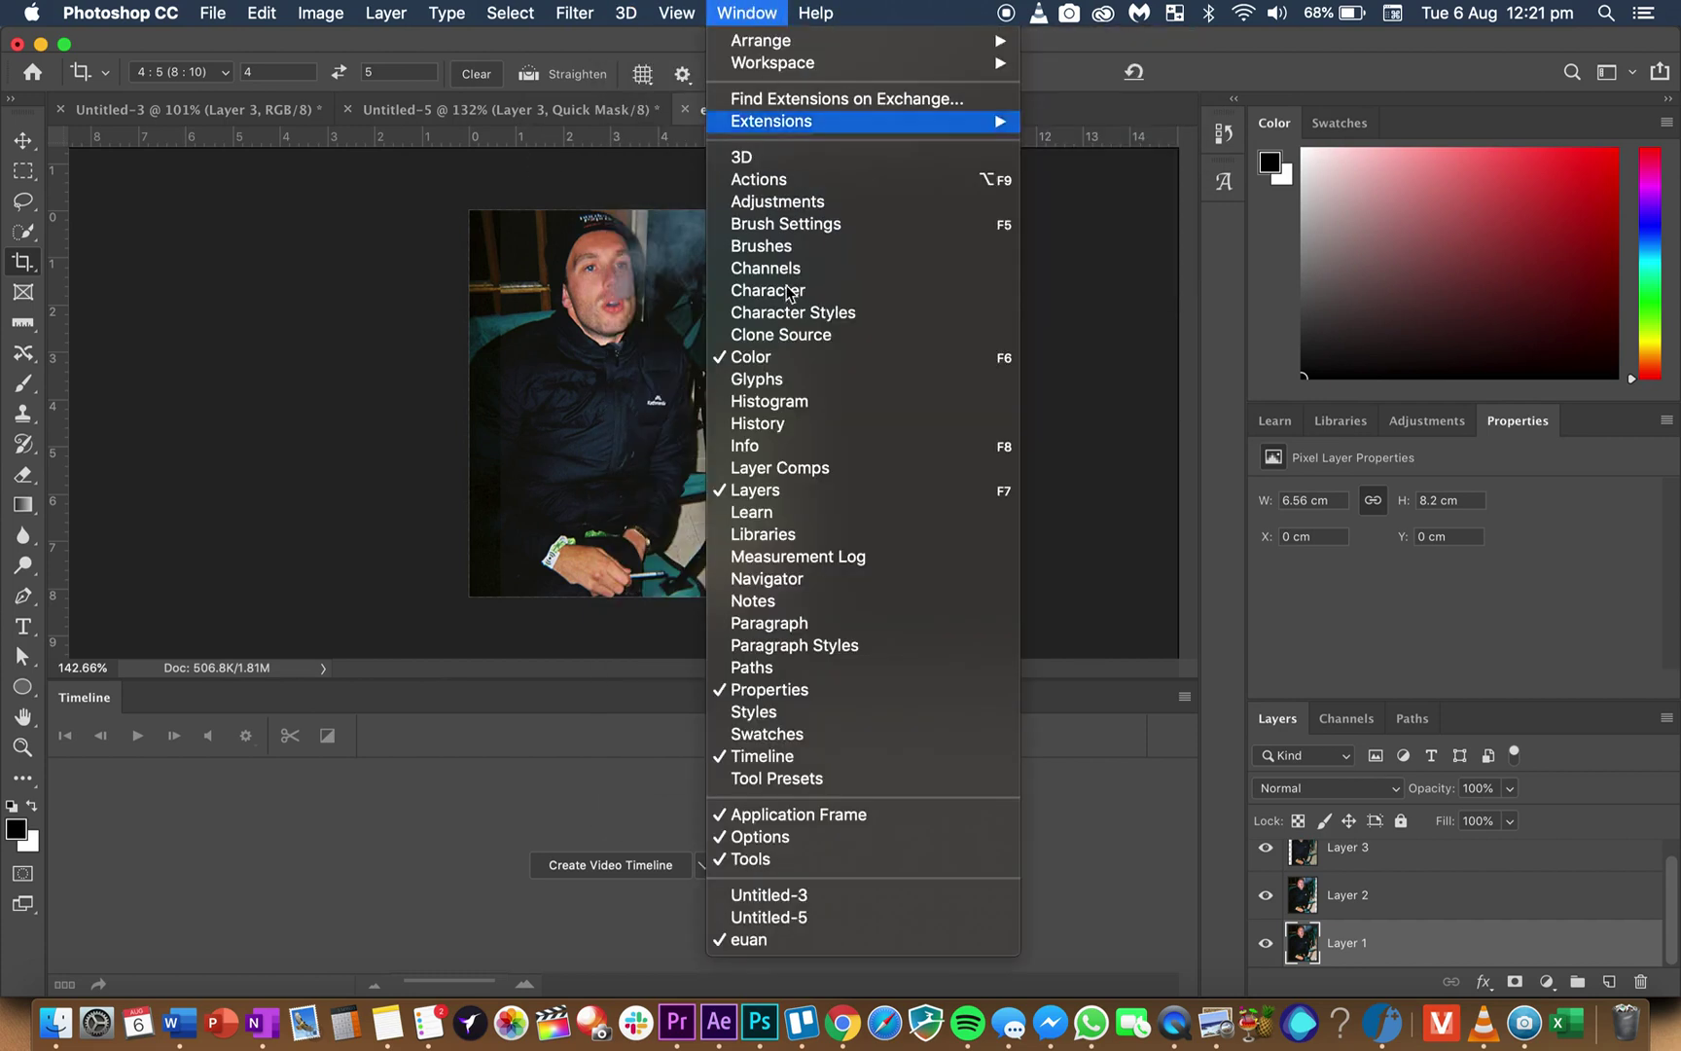
click(780, 757)
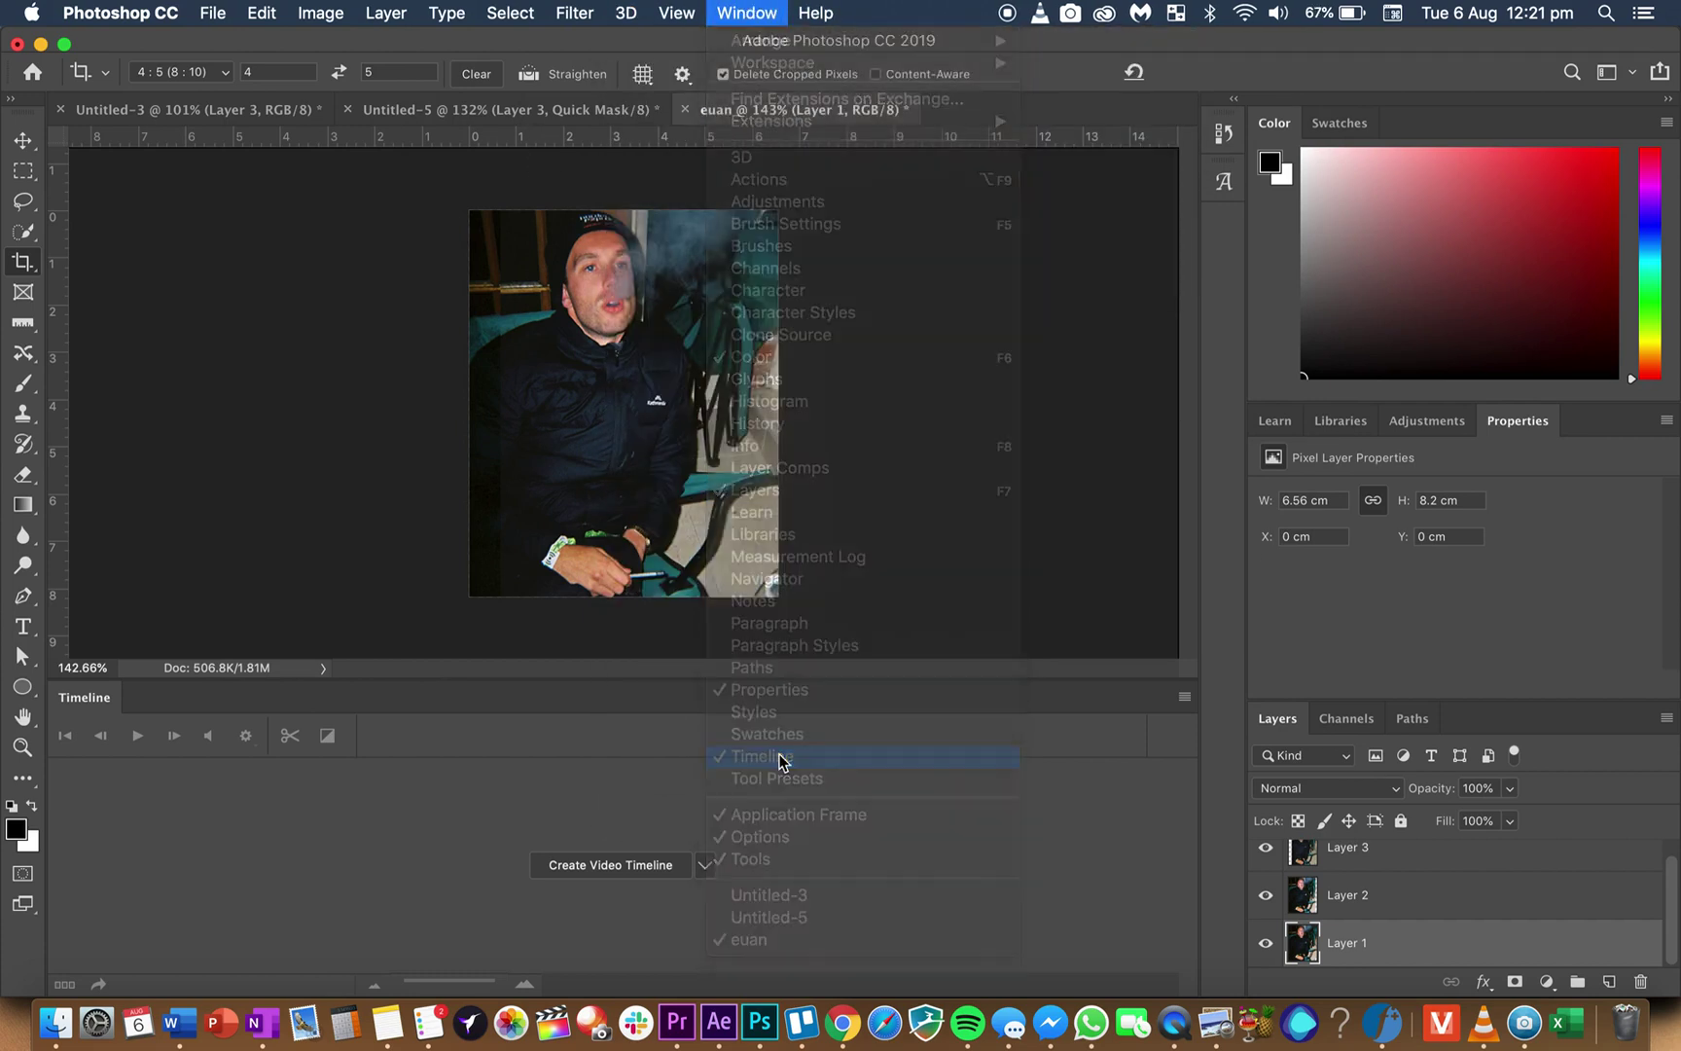
click(732, 13)
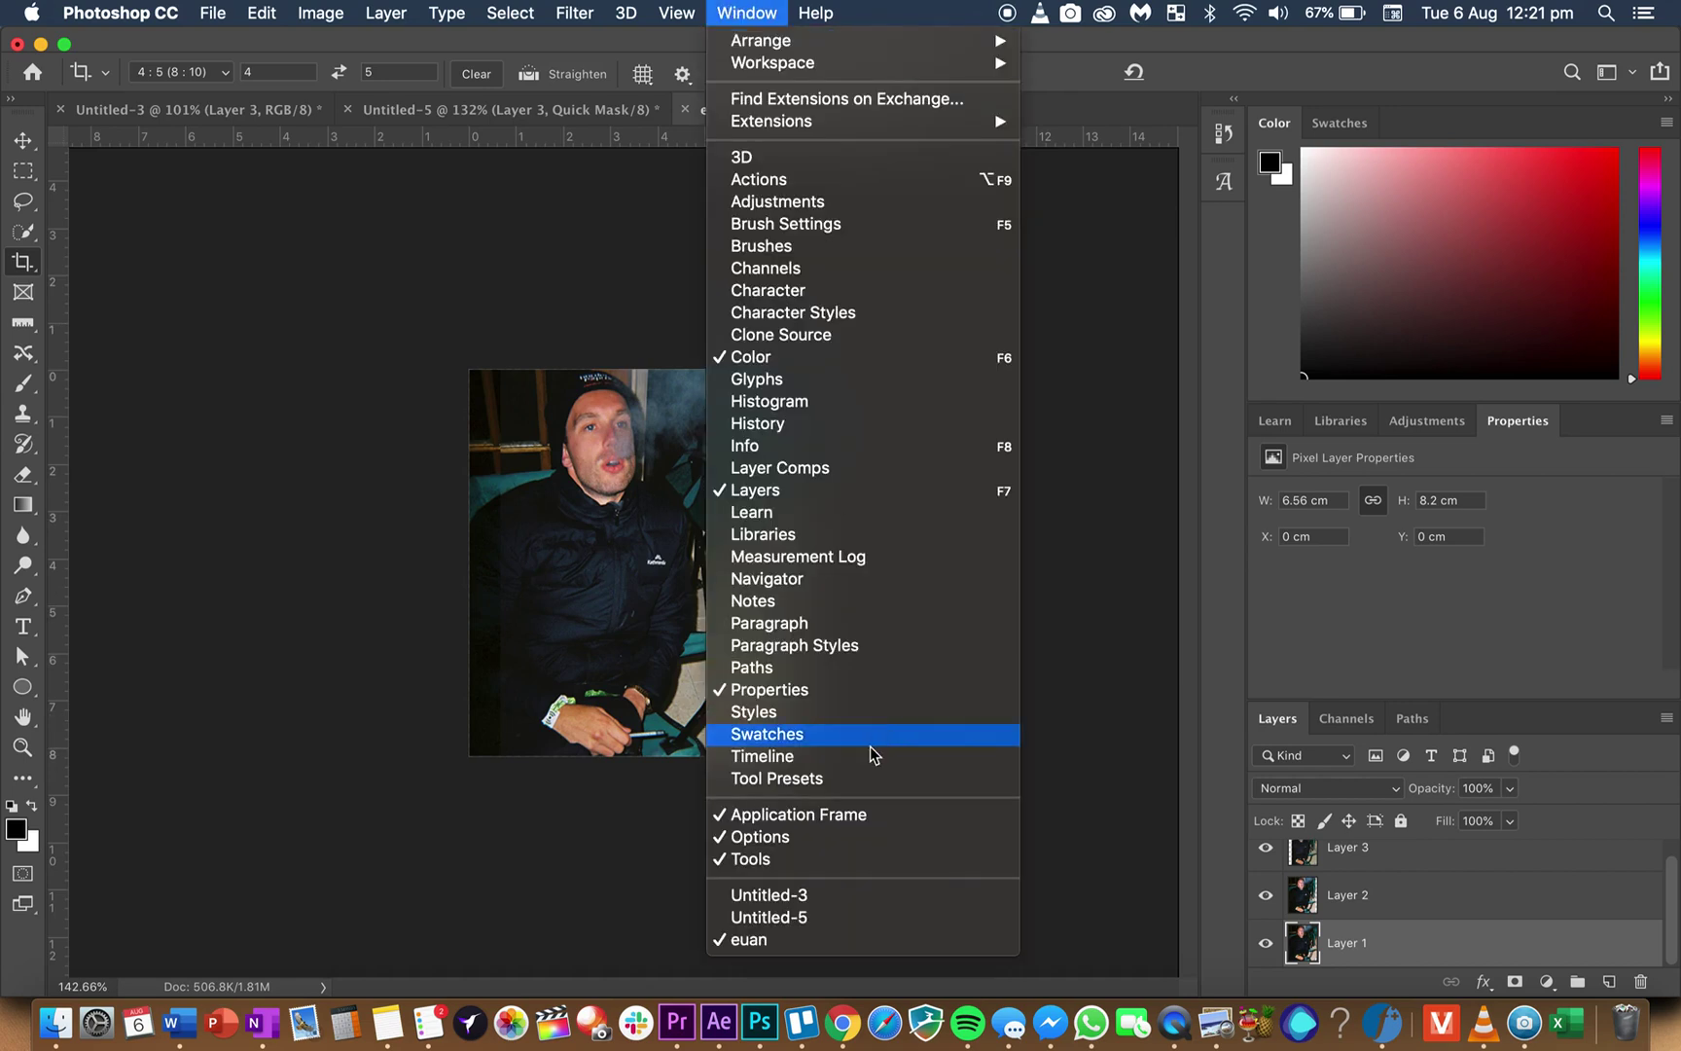
click(853, 762)
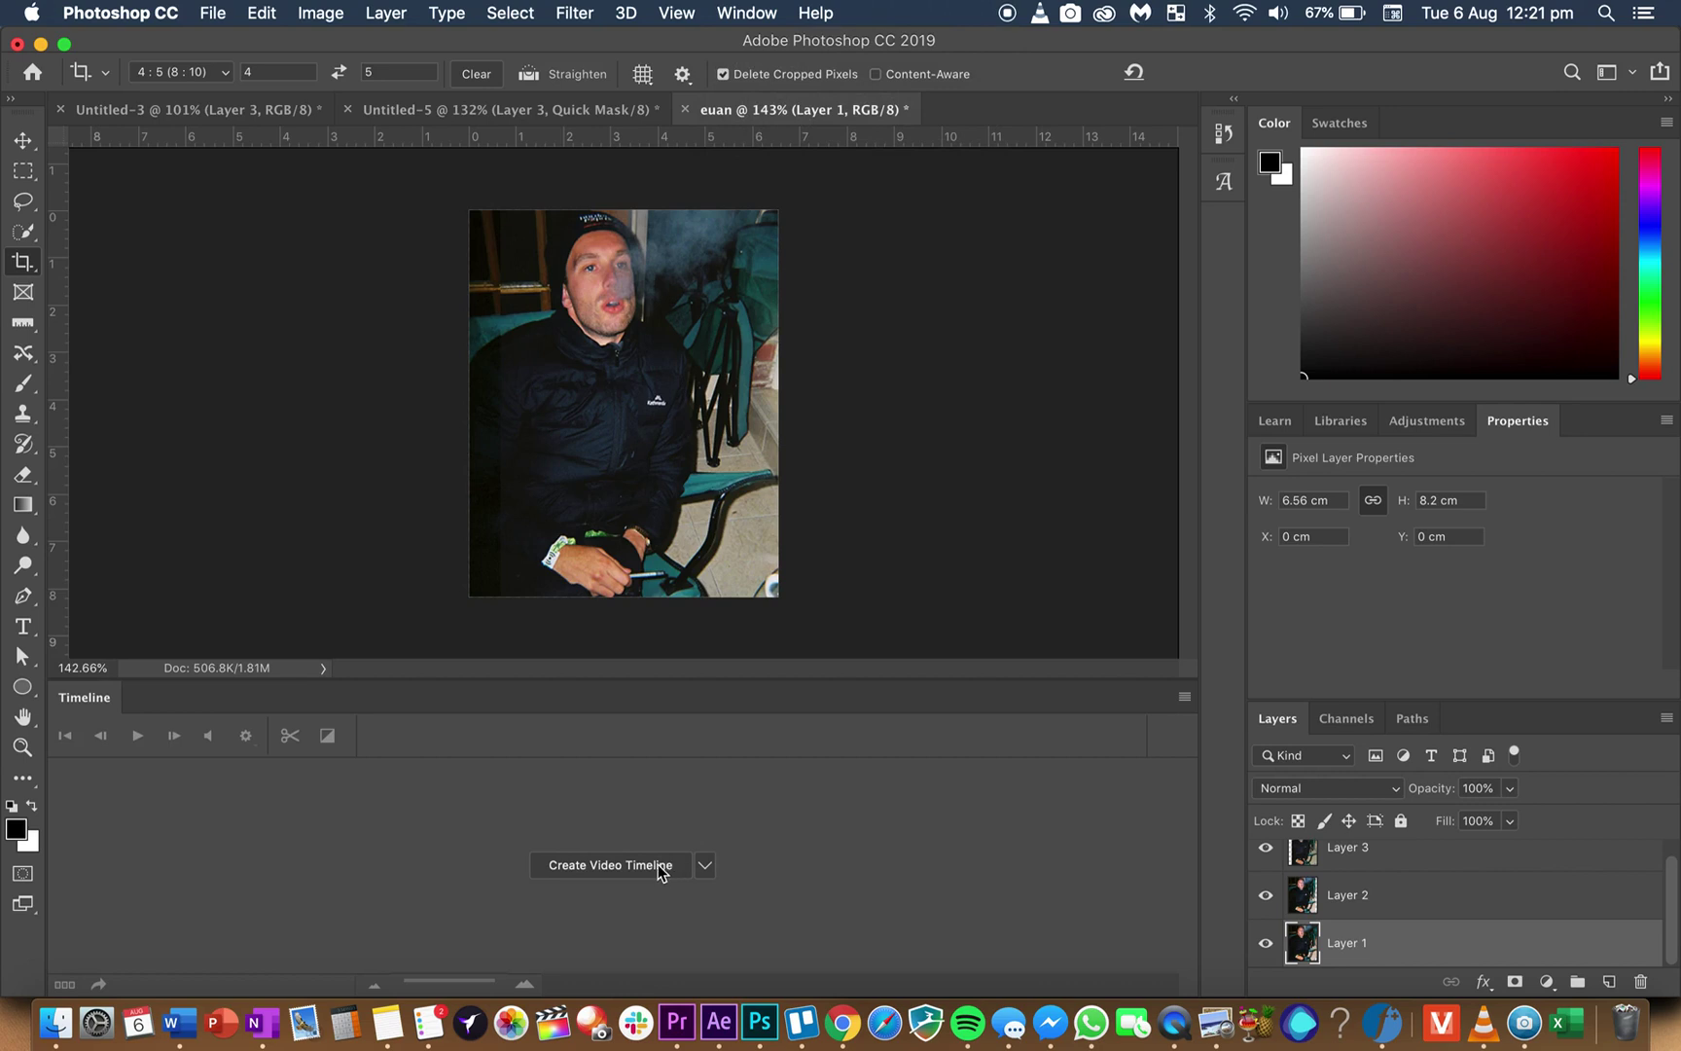
- Create a video timeline with 5-second clips for Layers 1–3 plus an audio track
click(705, 866)
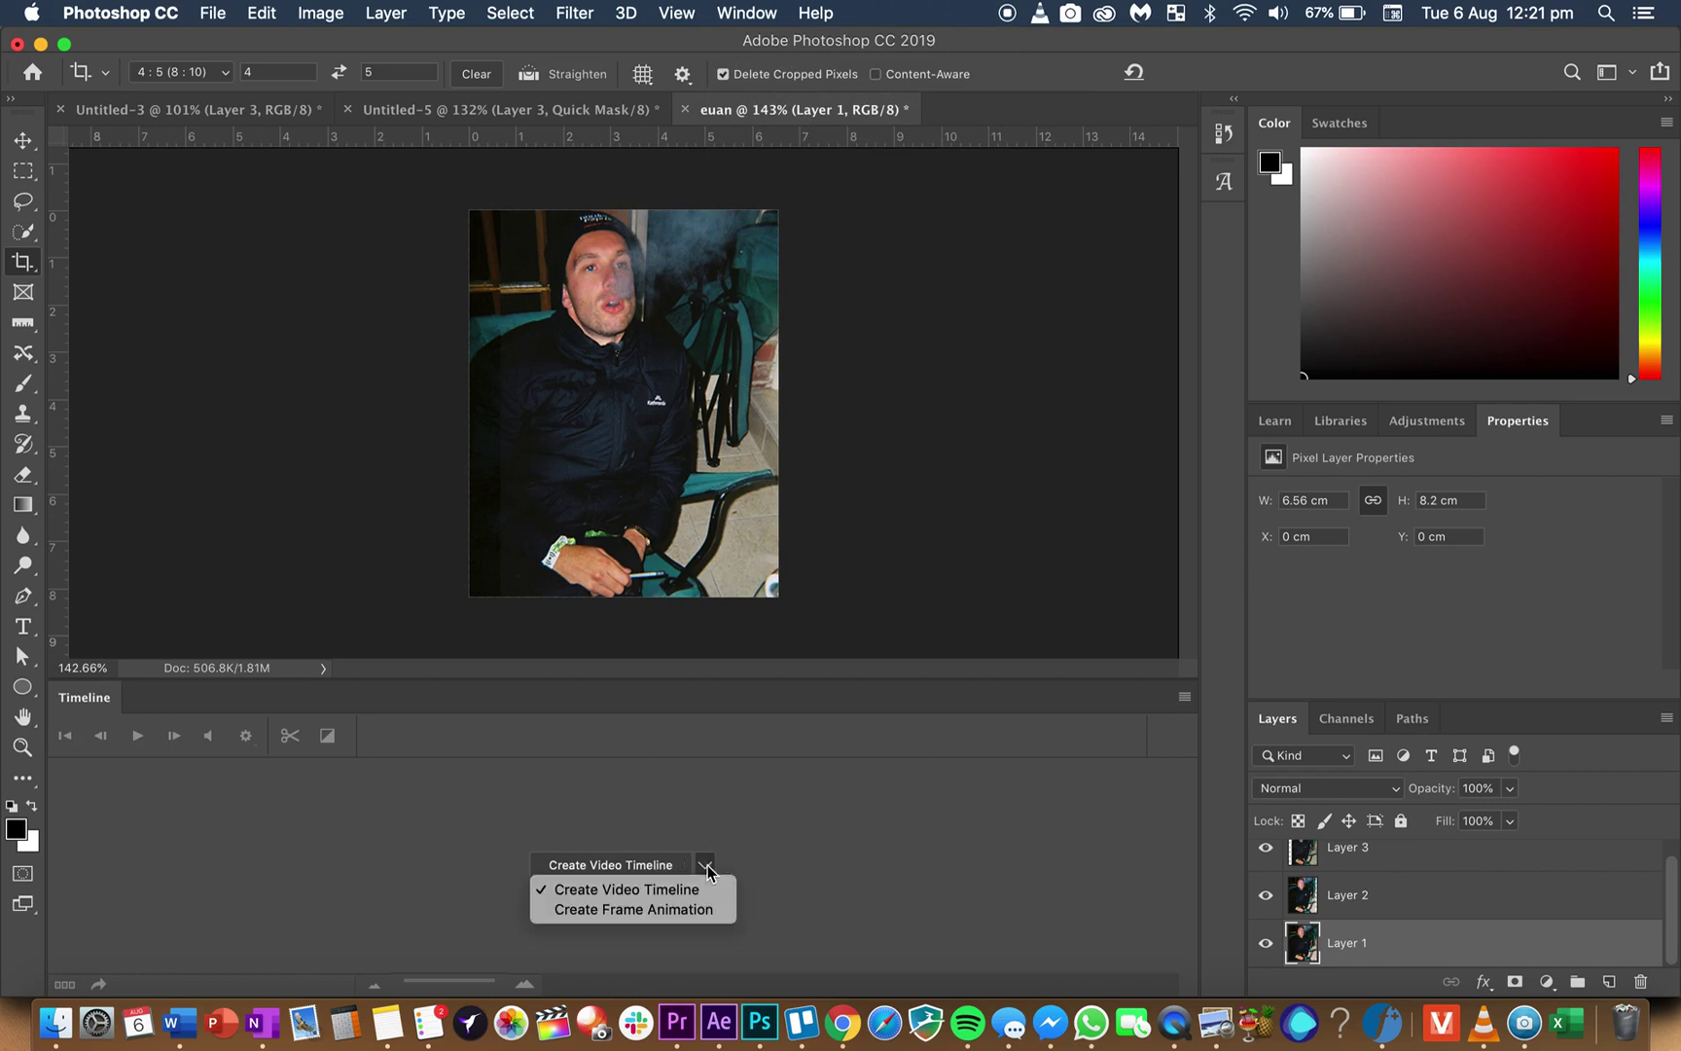
click(667, 887)
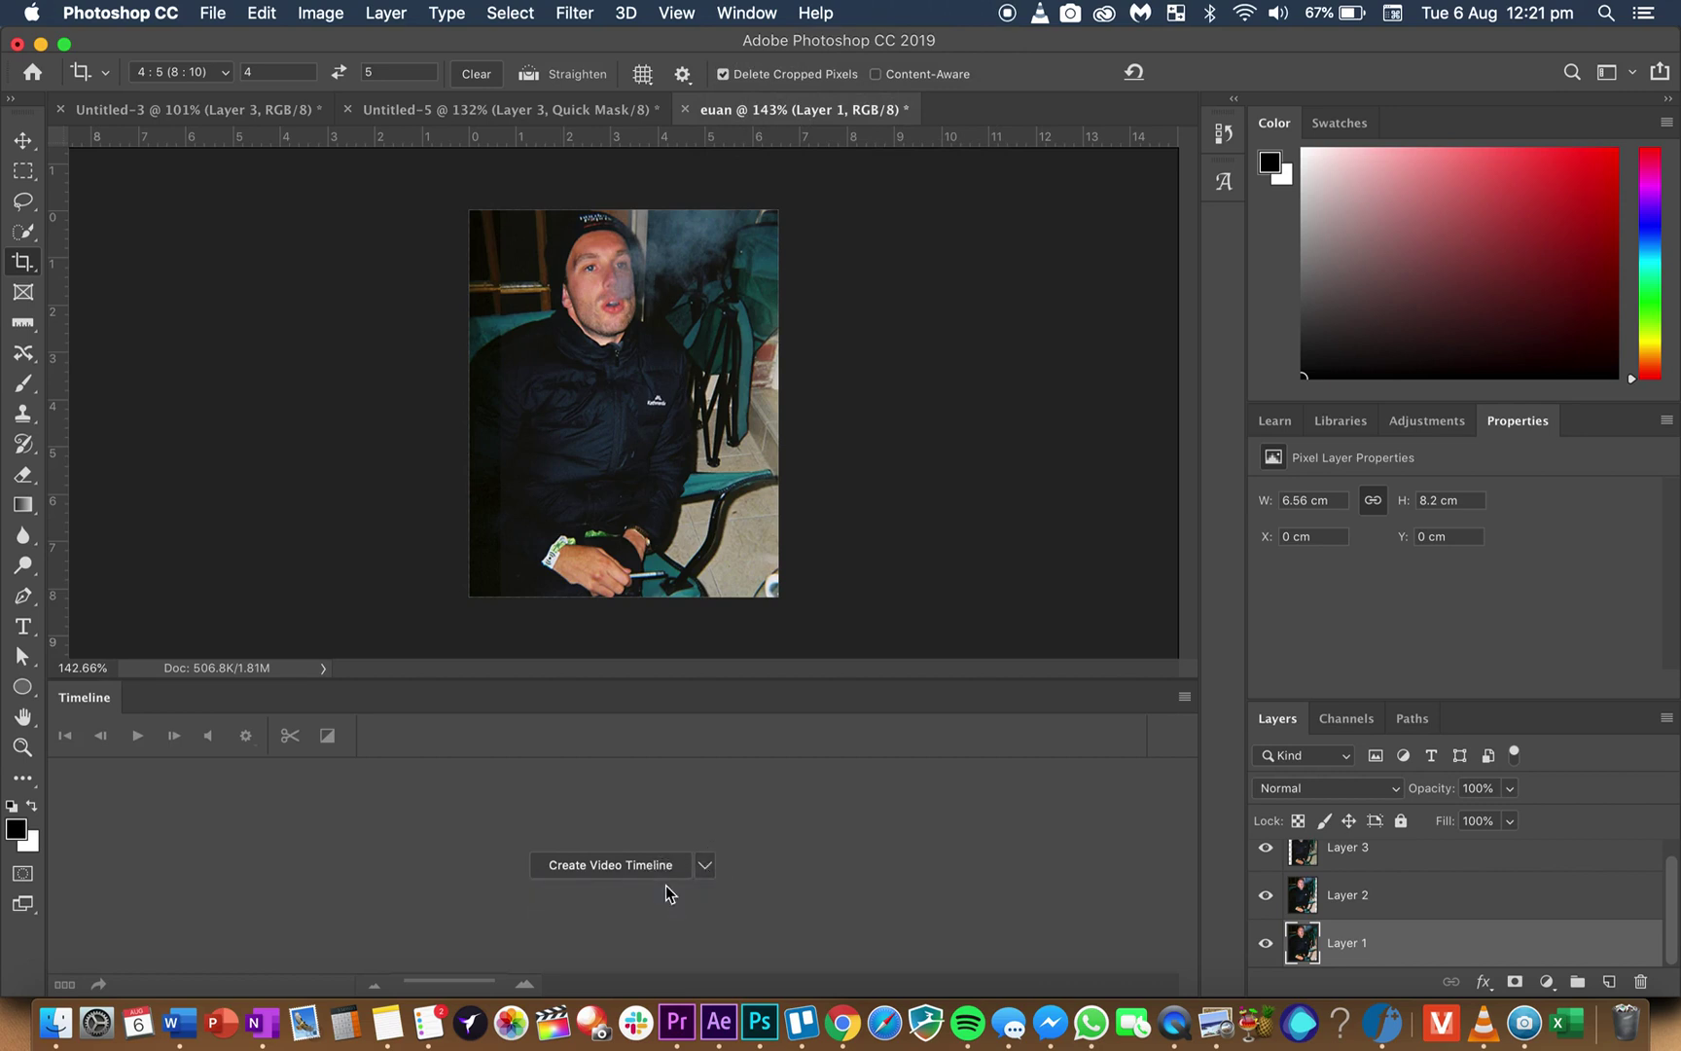
click(625, 865)
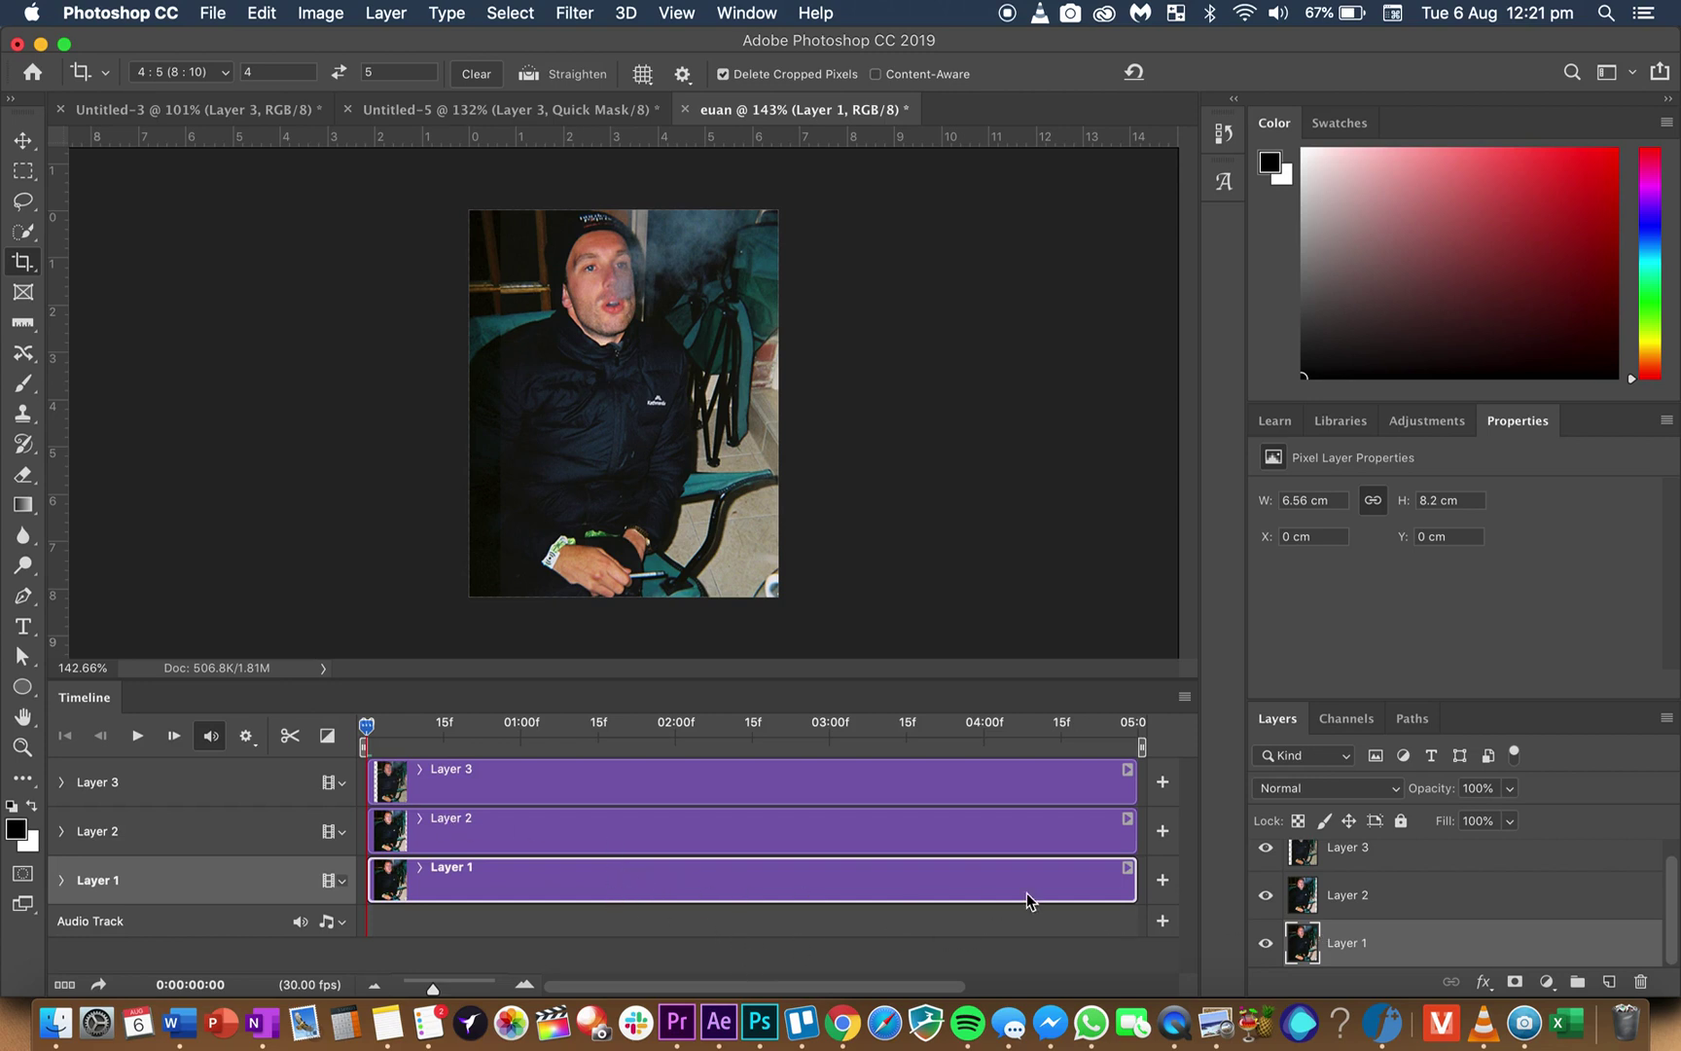
- Trim the clips to staggered ends: Layer 1 at 01:07, Layer 2 shorter, Layer 3 about 00:20
drag(1134, 878, 554, 879)
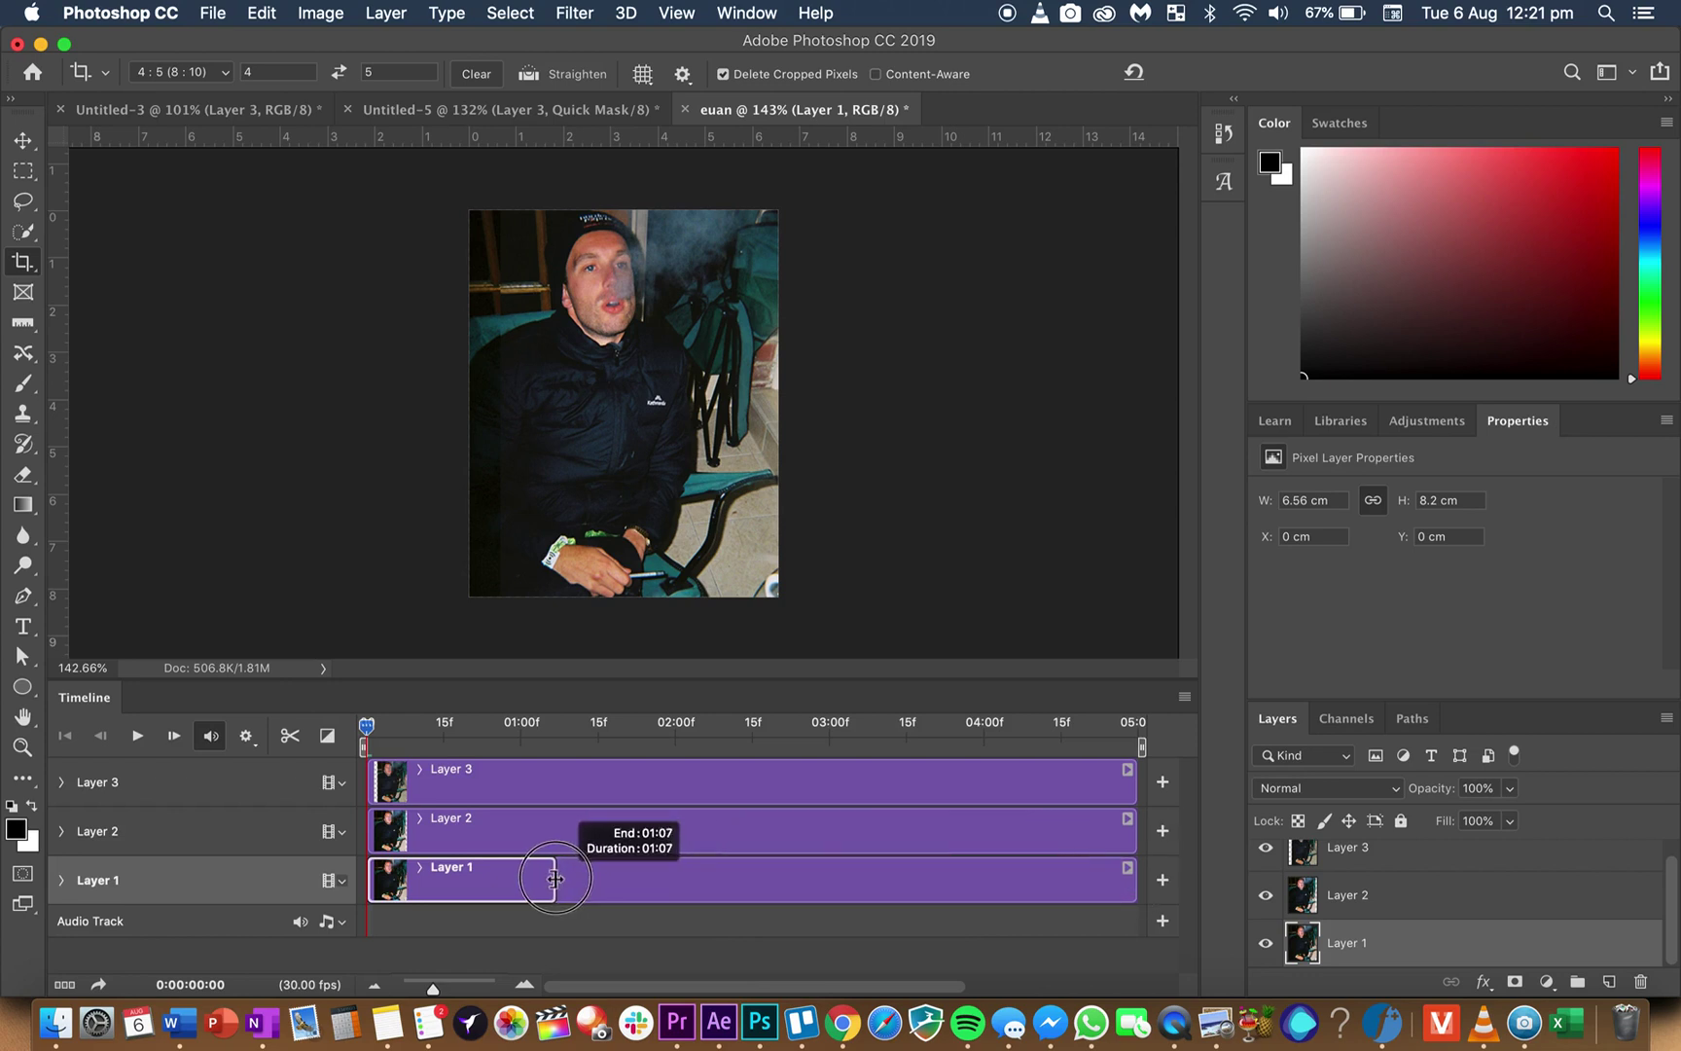
drag(1135, 832, 504, 832)
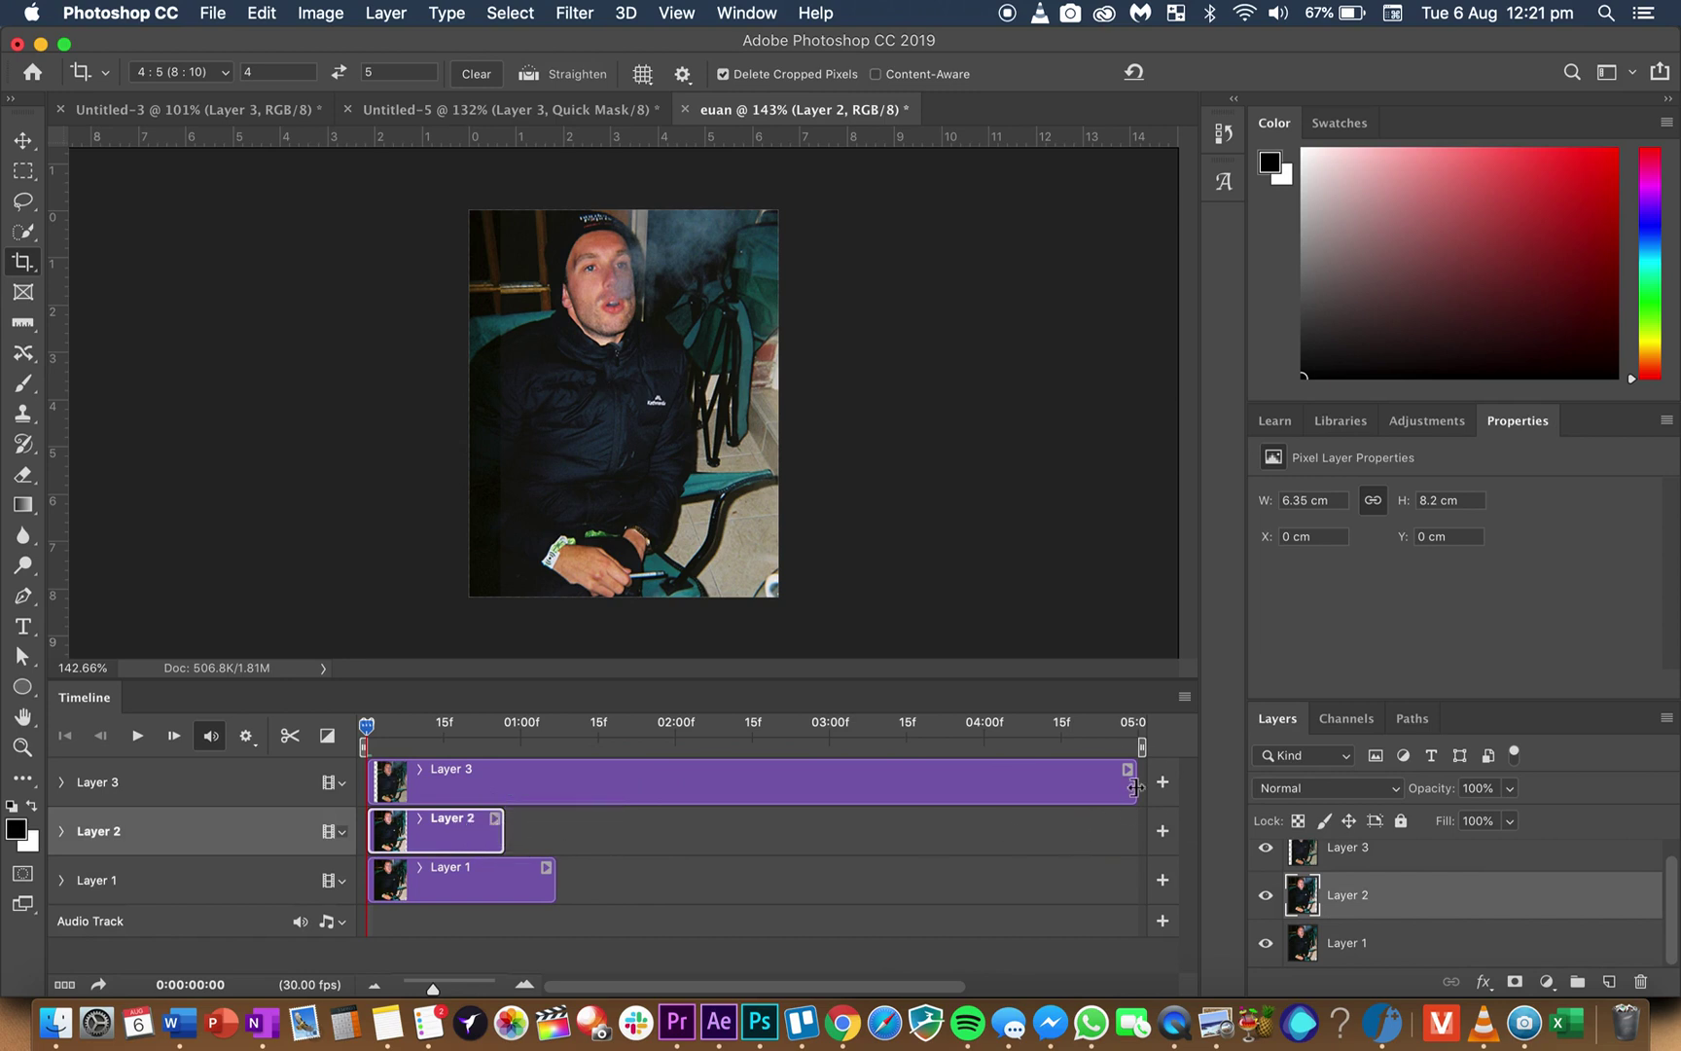
drag(1134, 783, 458, 783)
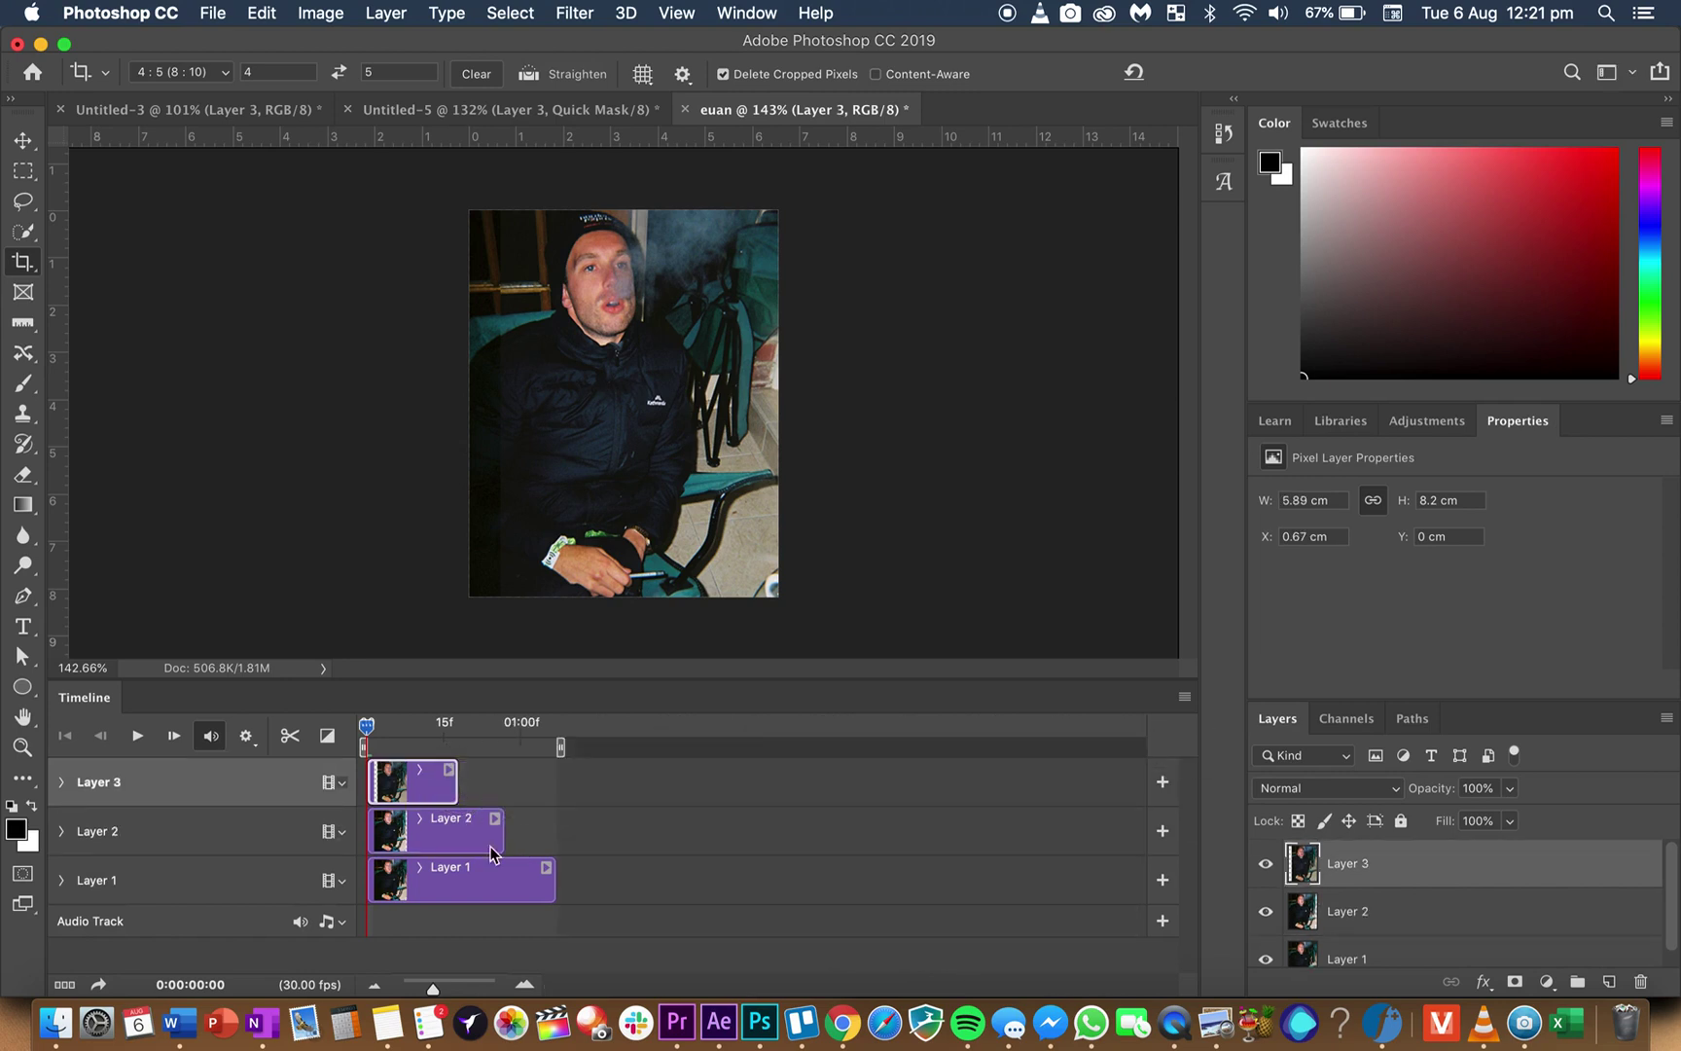
click(388, 1022)
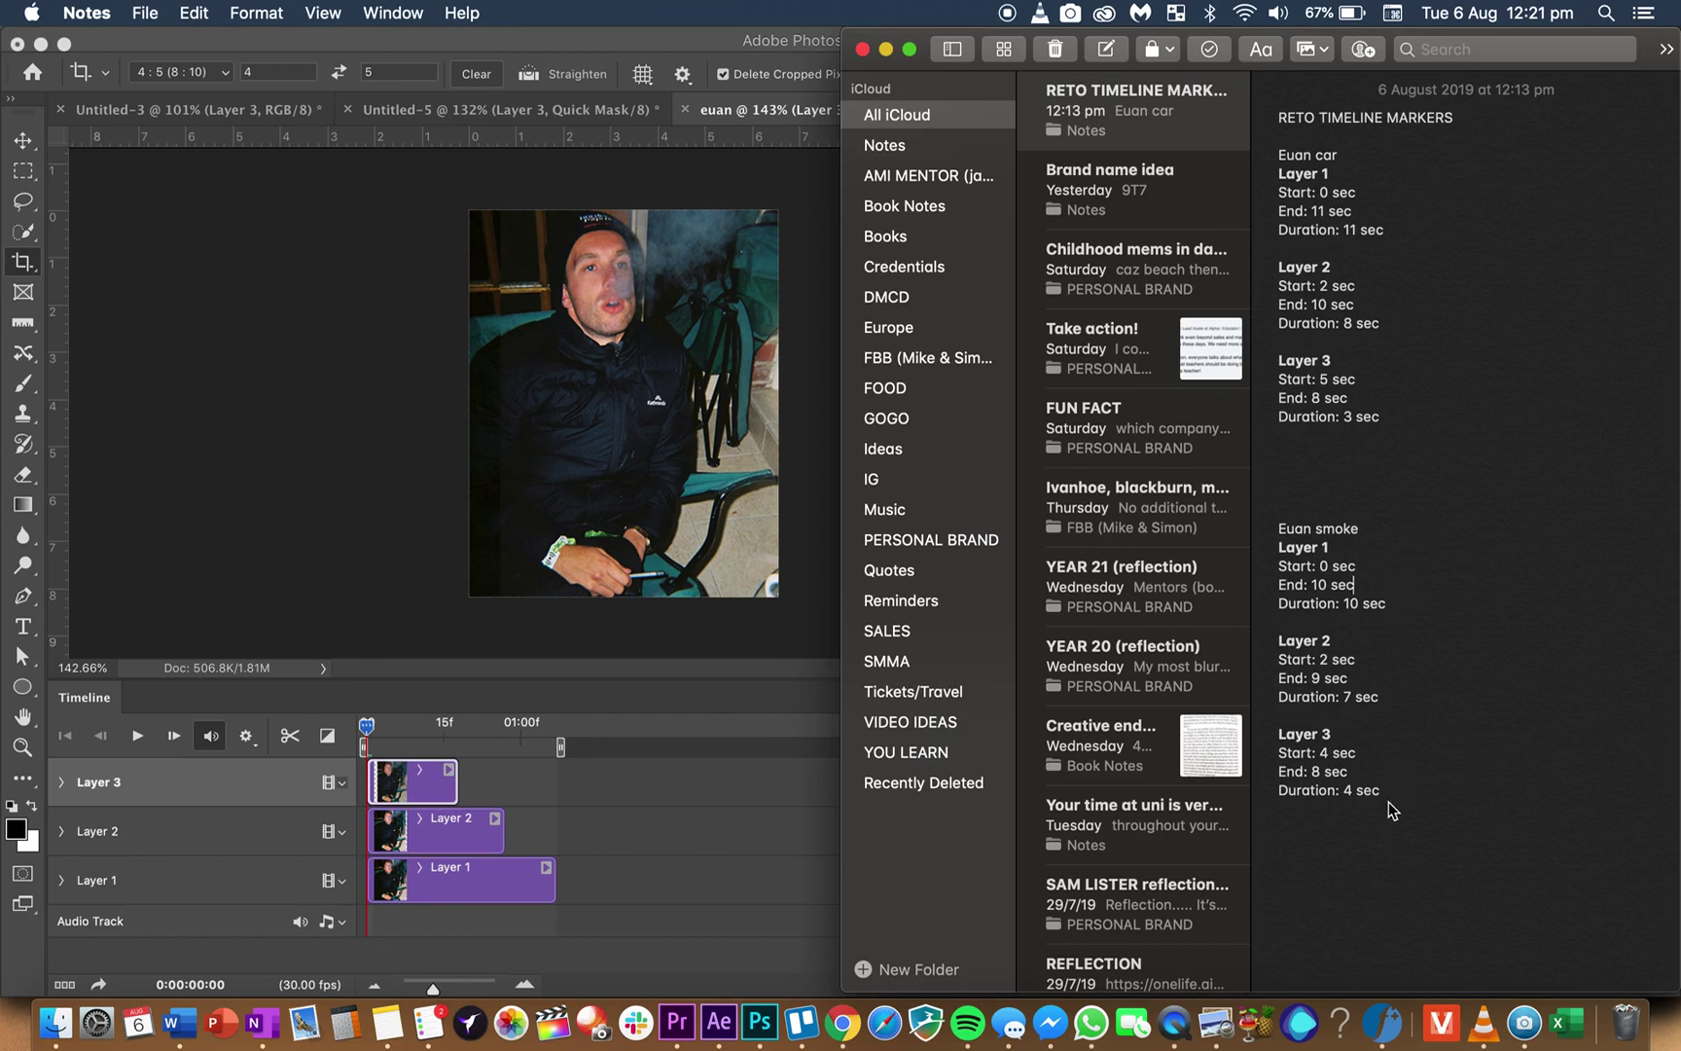
- Check the Euan smoke timings in Notes, then drag Layer 1's clip end to 01:10
drag(1382, 790, 1272, 538)
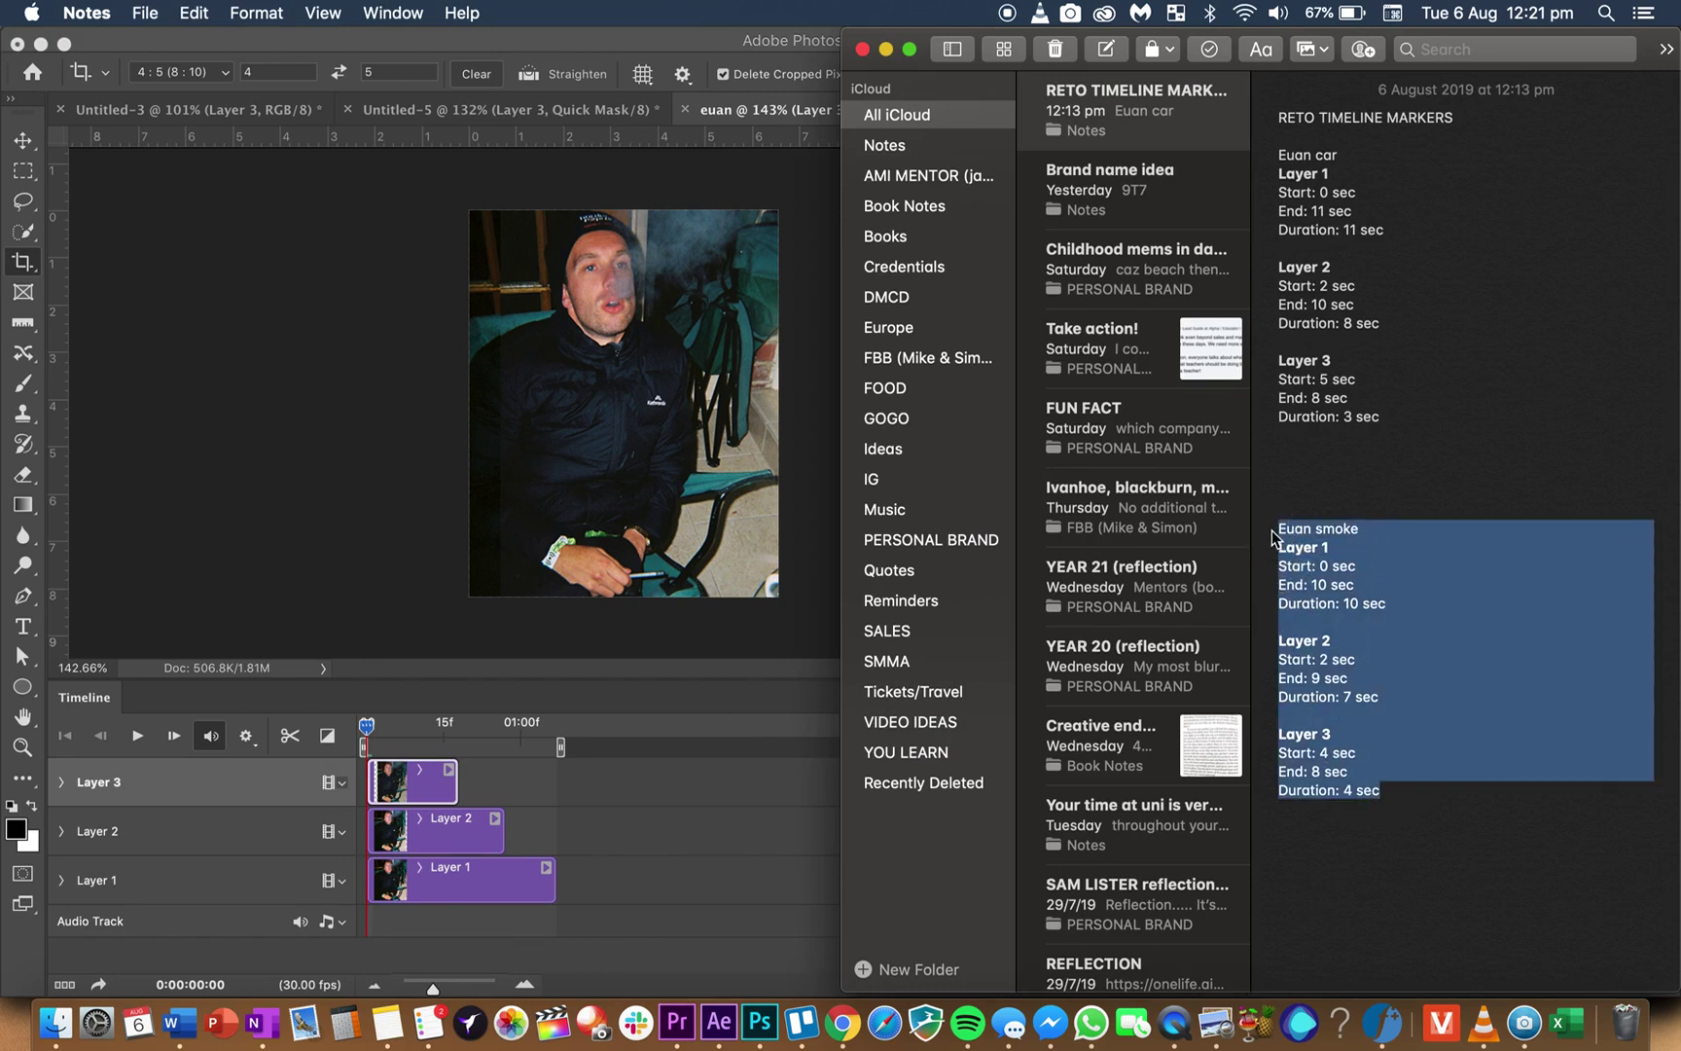
click(1353, 585)
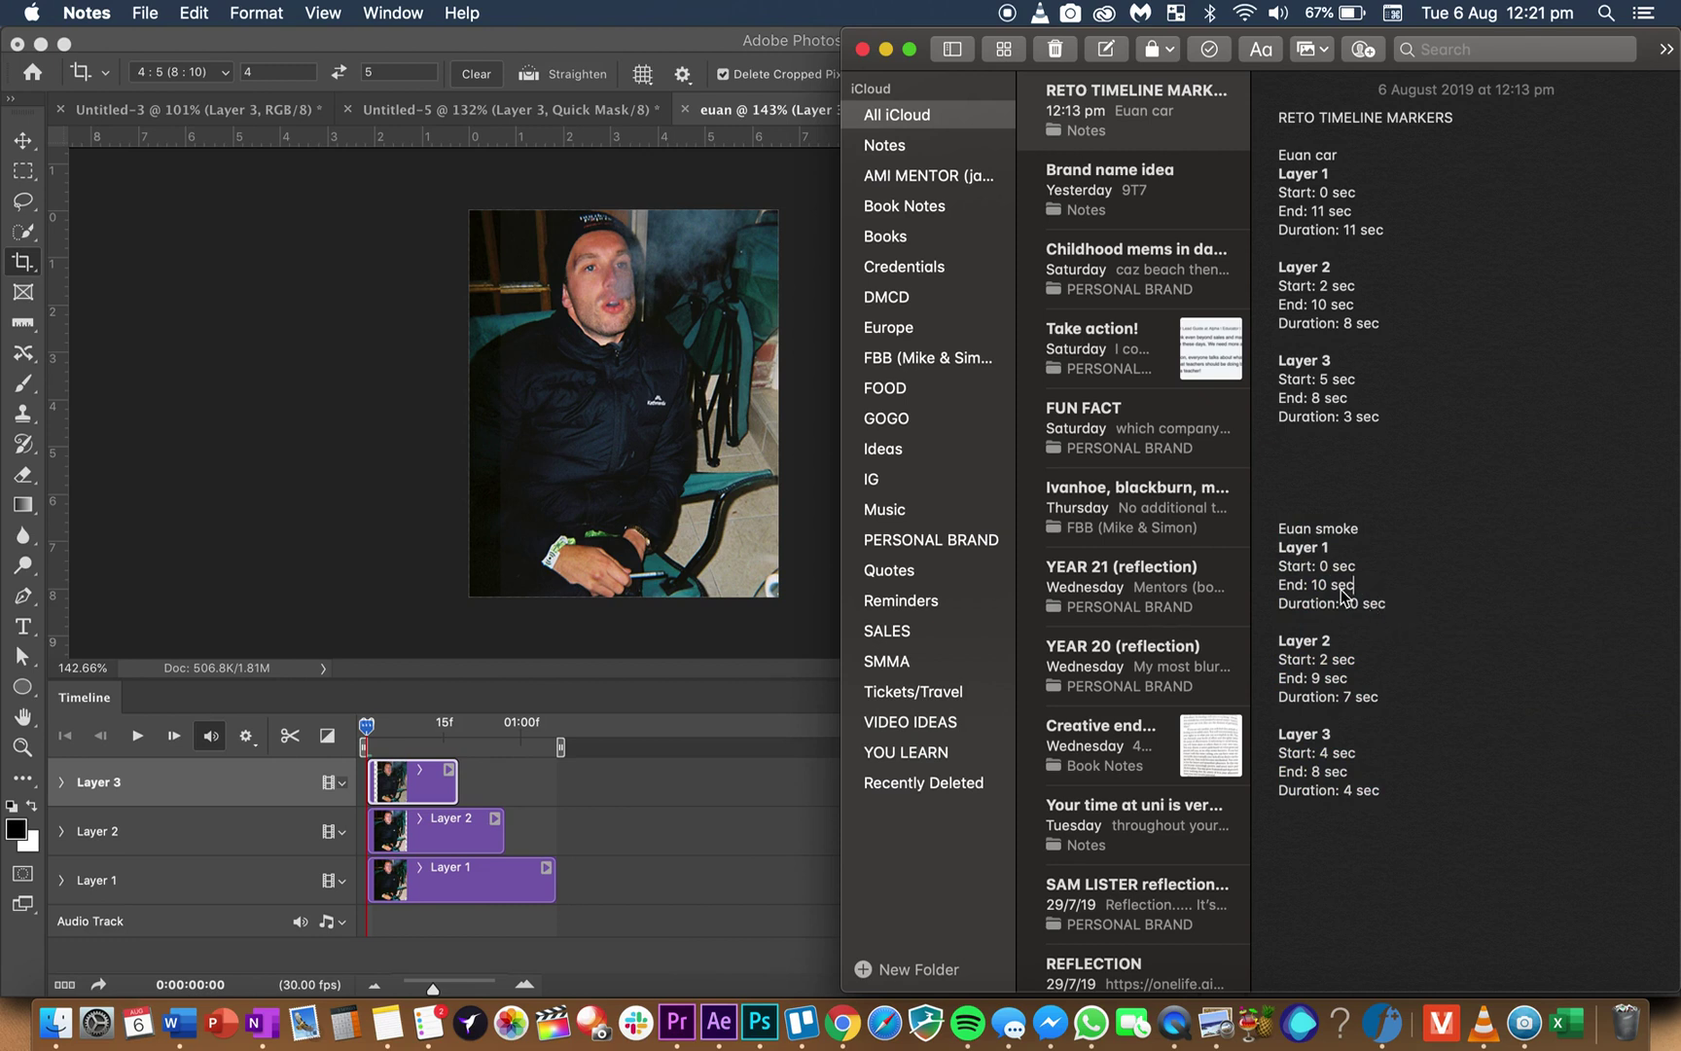
click(822, 817)
drag(551, 892, 411, 892)
drag(429, 974, 461, 984)
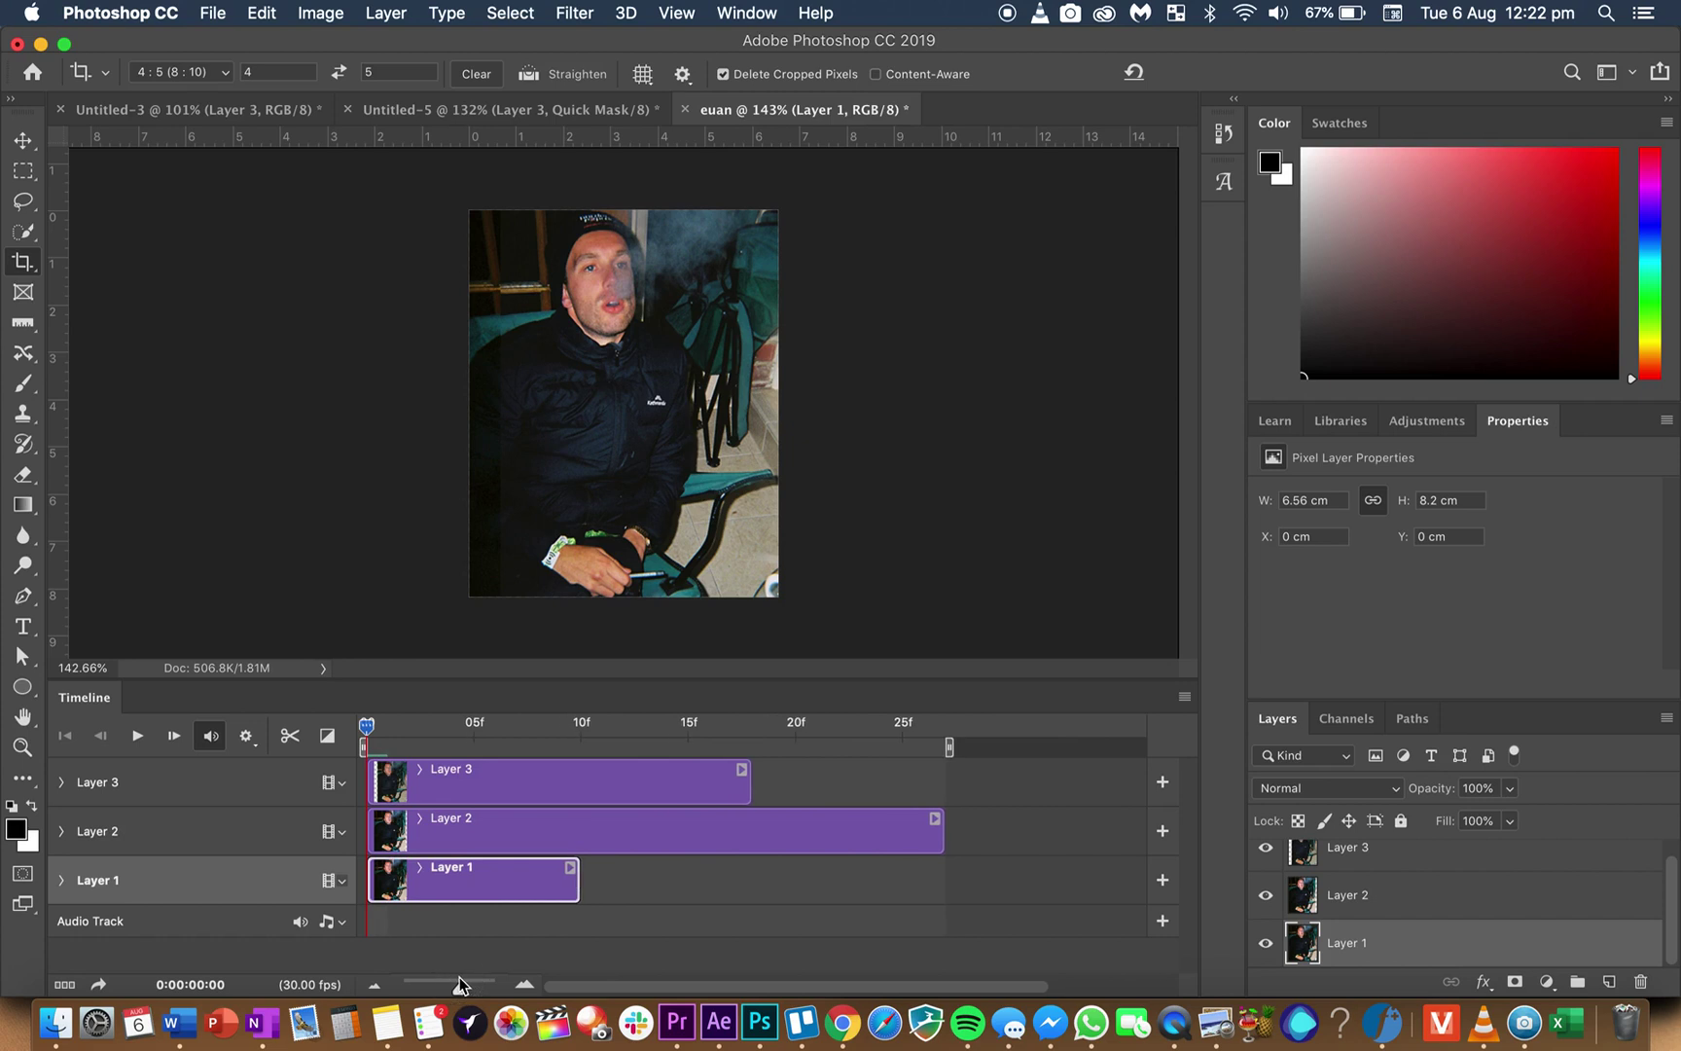
- Following the noted timings, move Layer 2's clip to run from 00:02 to 00:09
click(56, 1021)
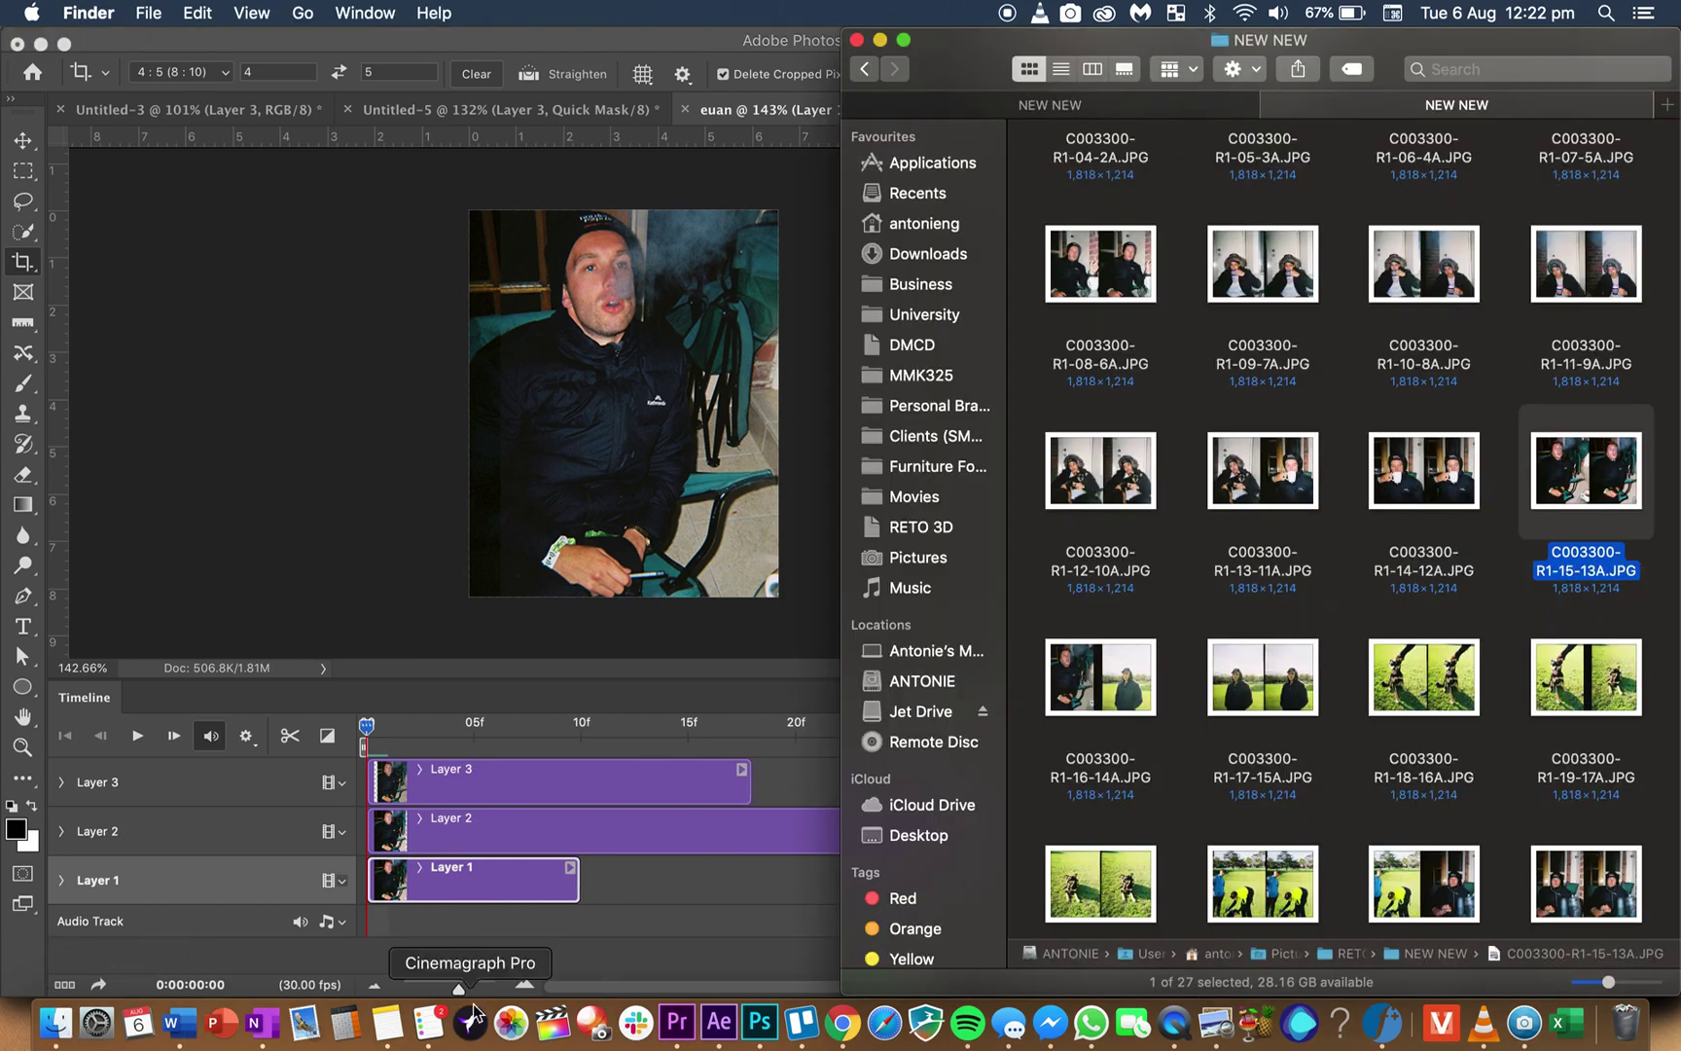
click(387, 1021)
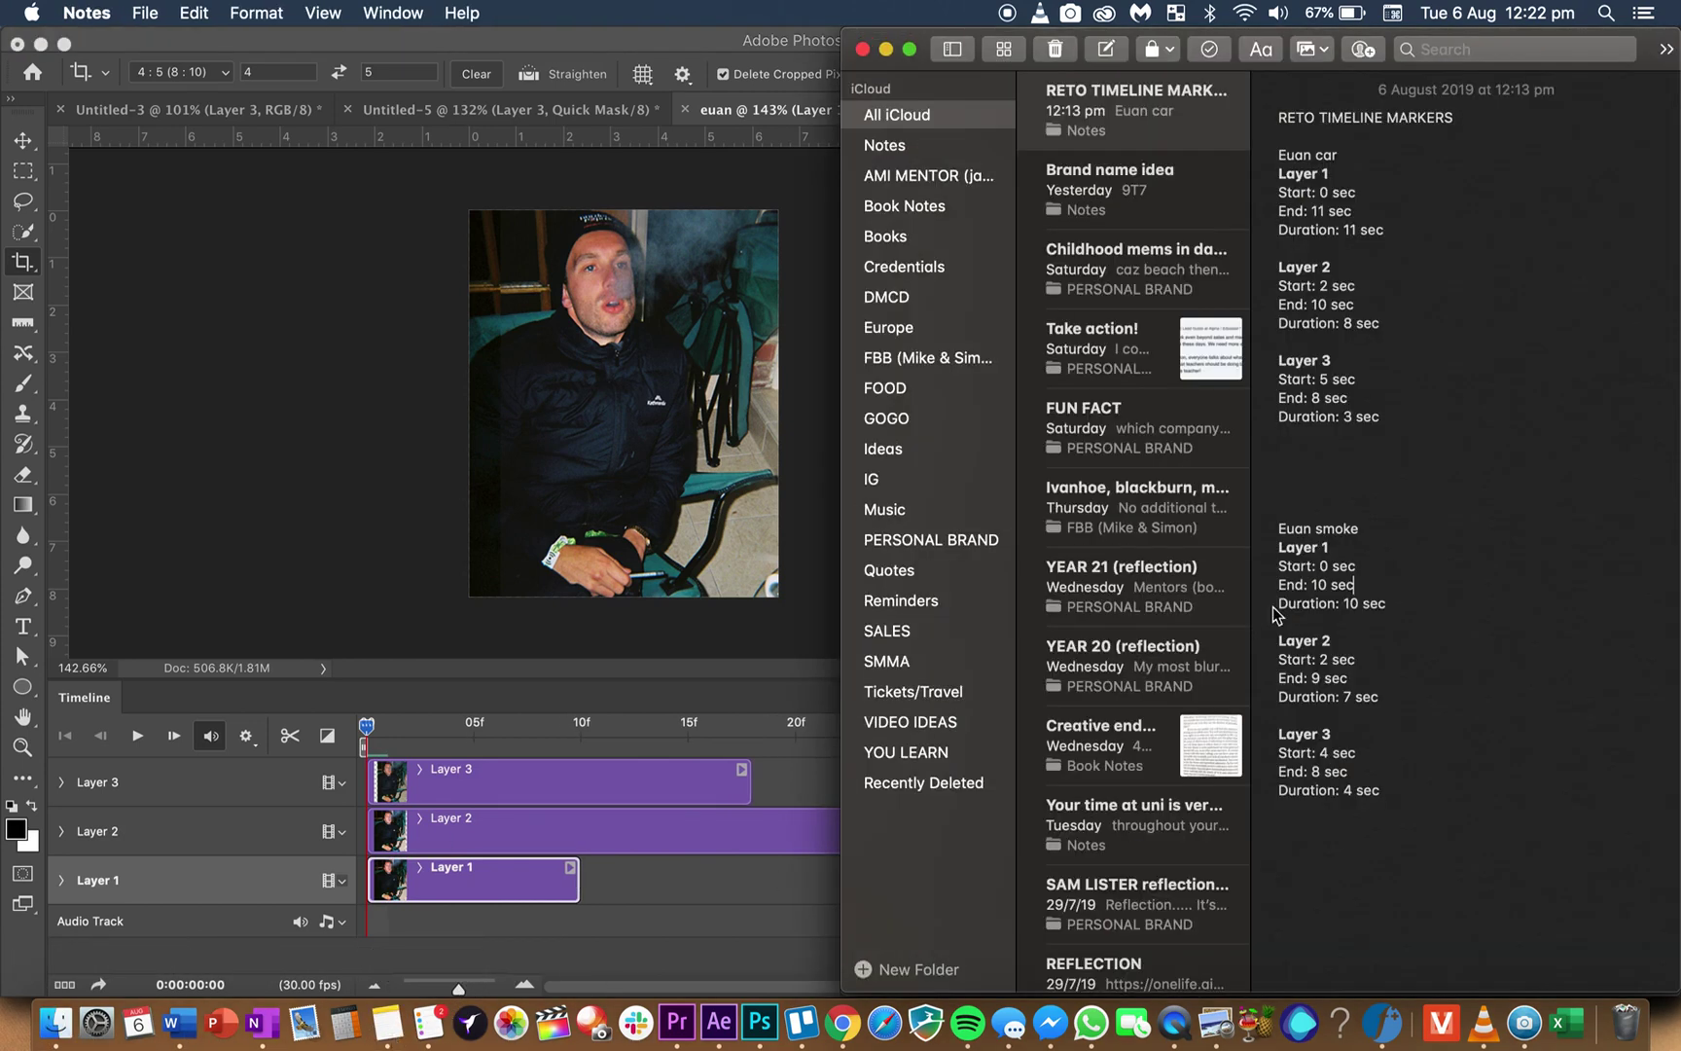
triple_click(1361, 663)
click(645, 849)
click(365, 834)
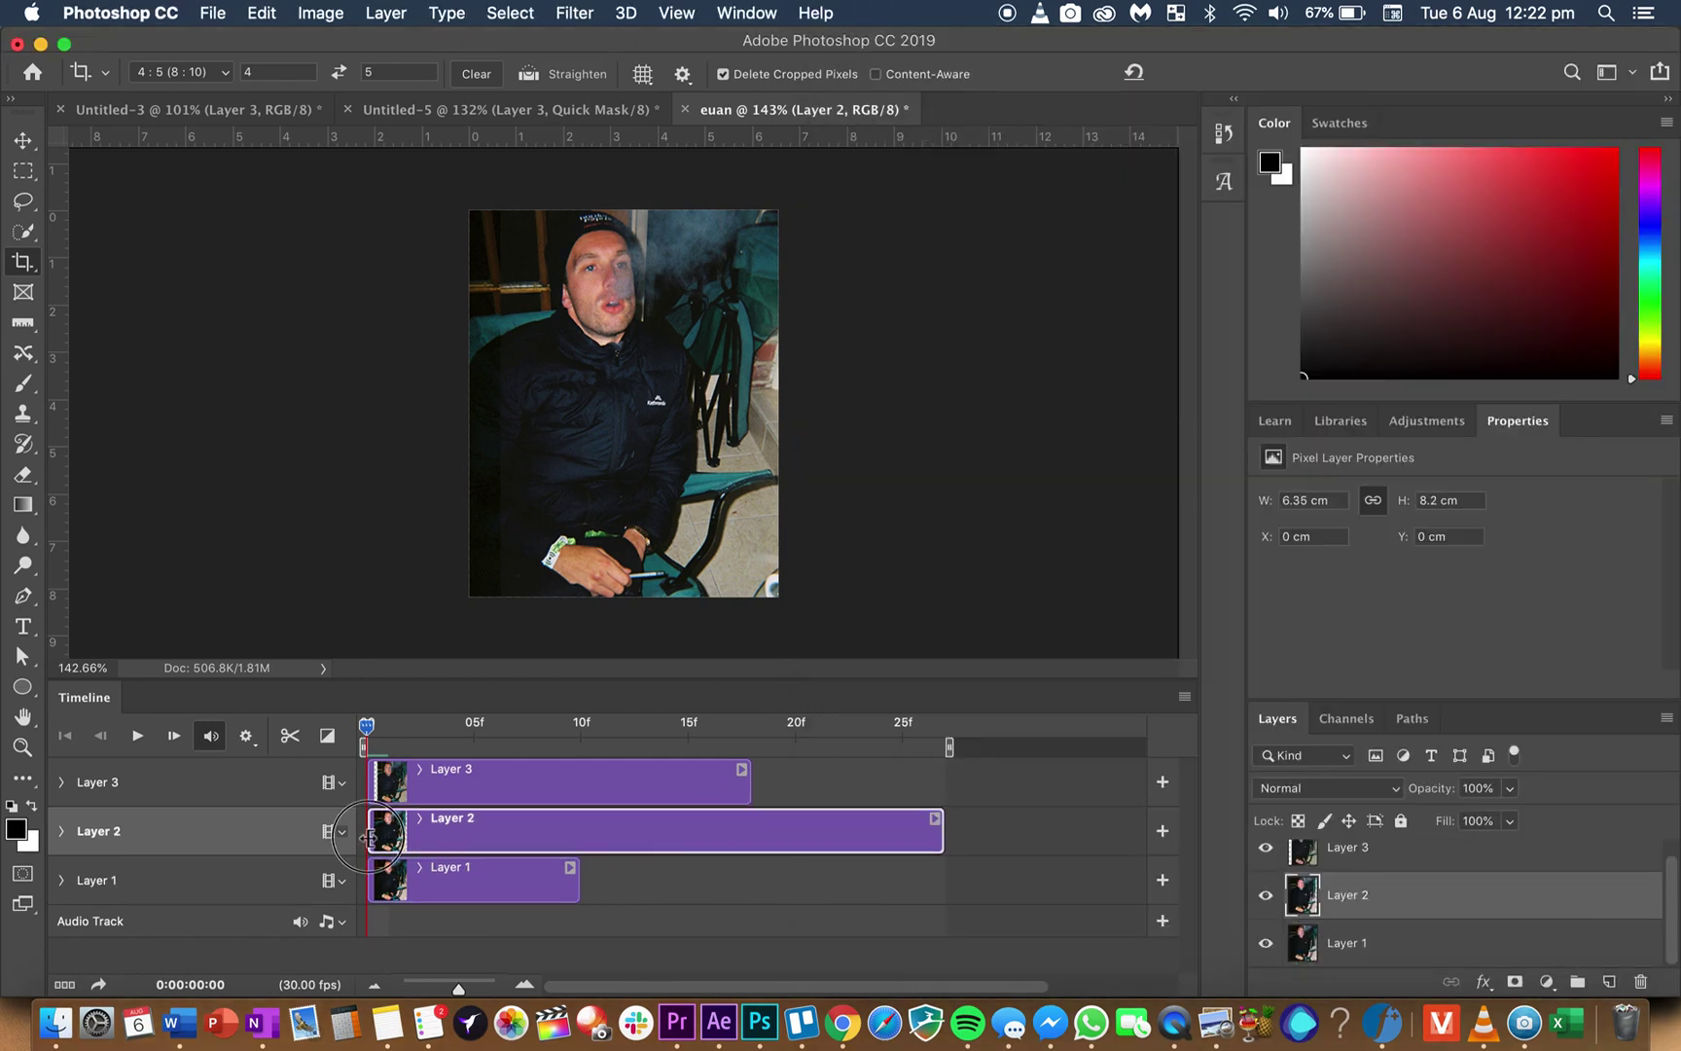
drag(369, 834, 413, 834)
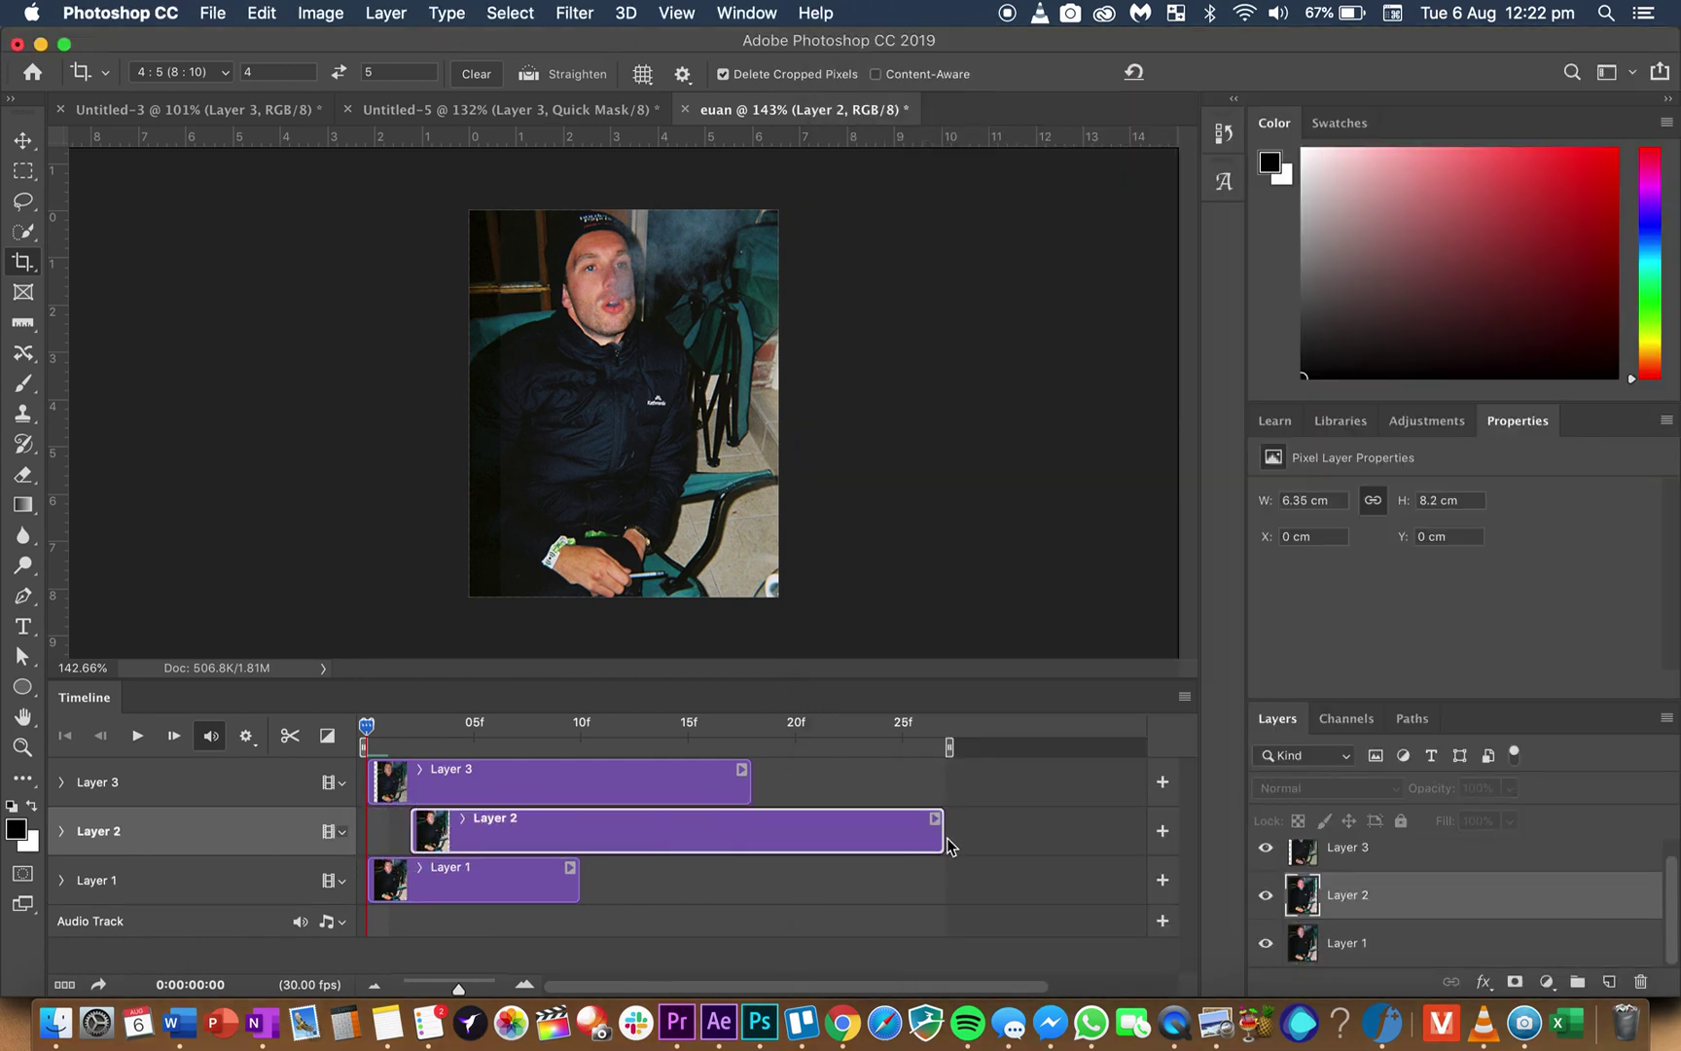
drag(941, 839, 555, 839)
- Trim Layer 3's clip to start later and end earlier, roughly 00:04–00:08
click(388, 1021)
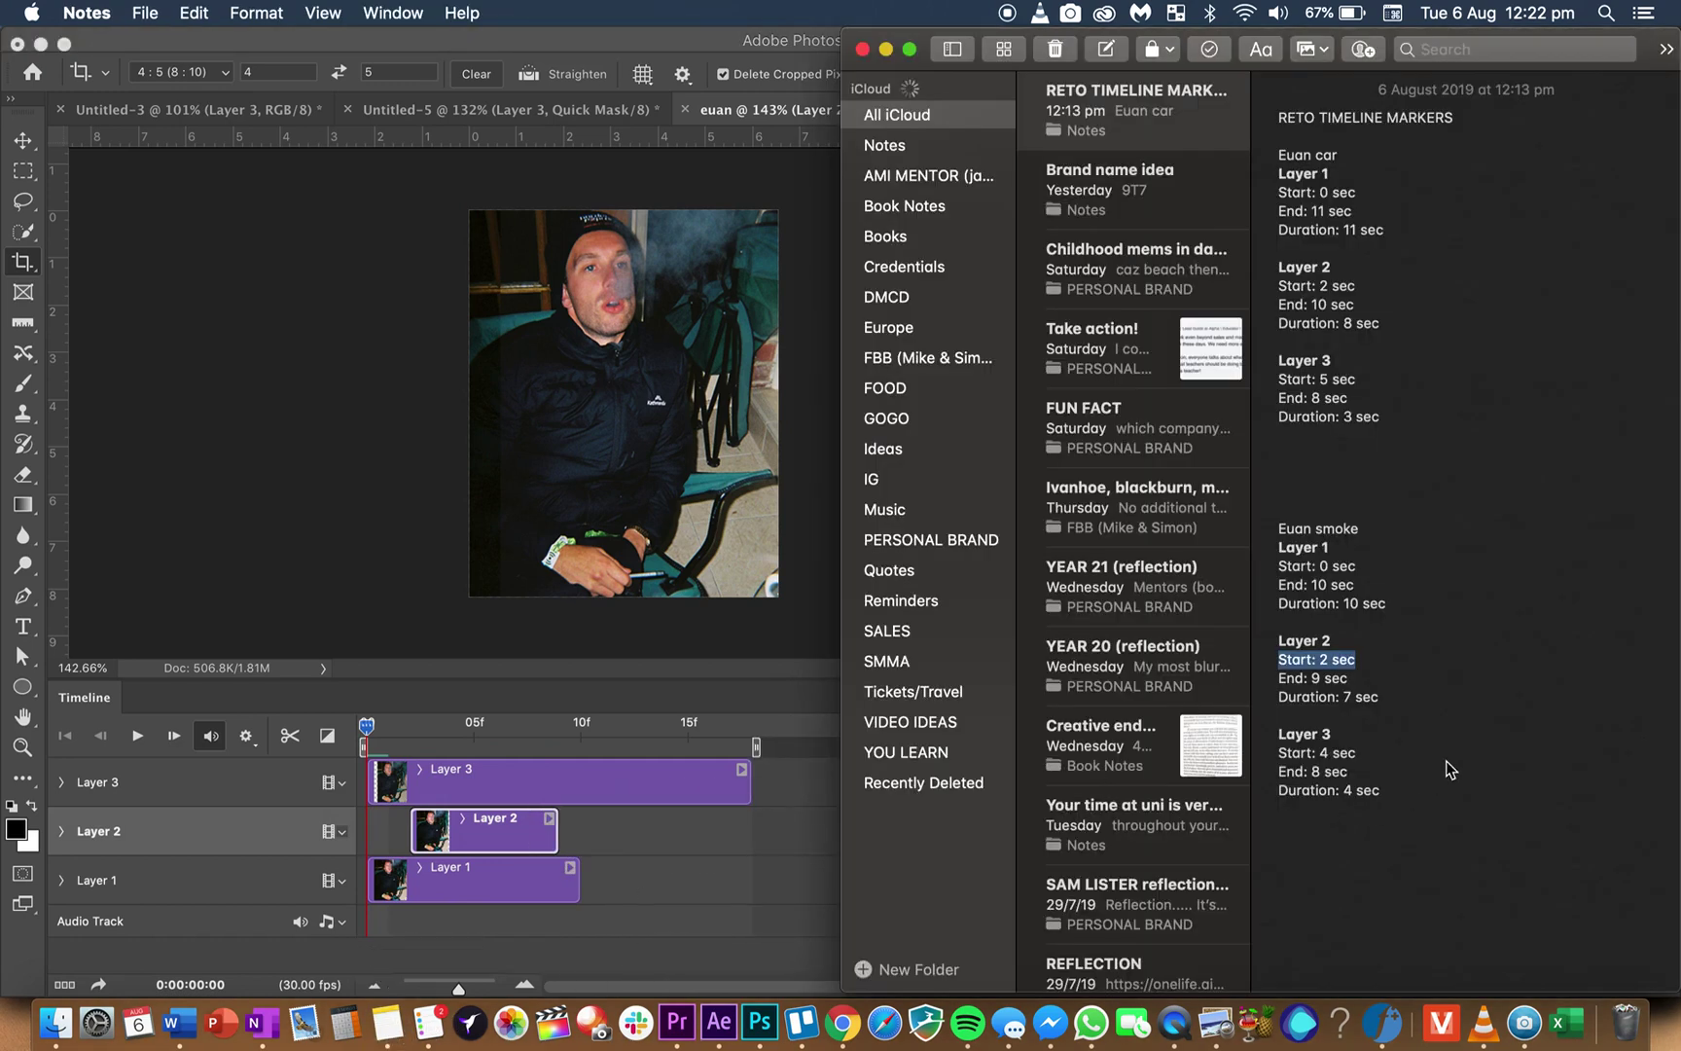
drag(1376, 774, 1280, 746)
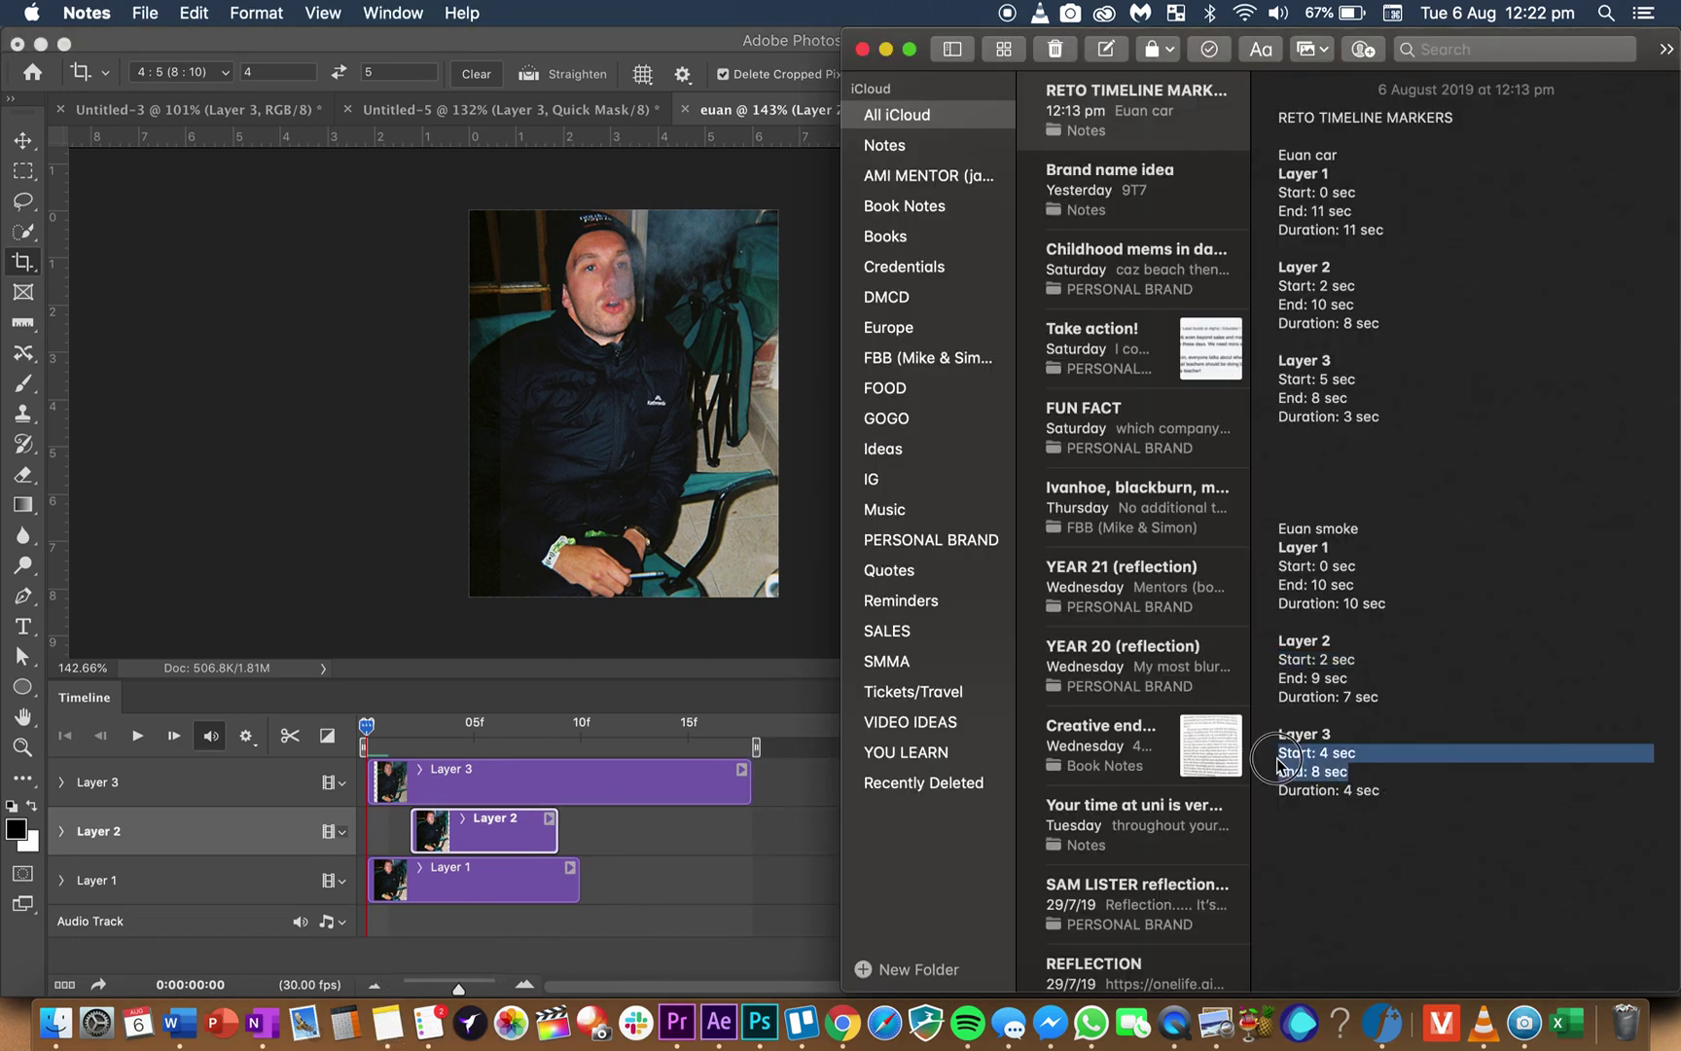
click(398, 793)
drag(376, 788, 454, 788)
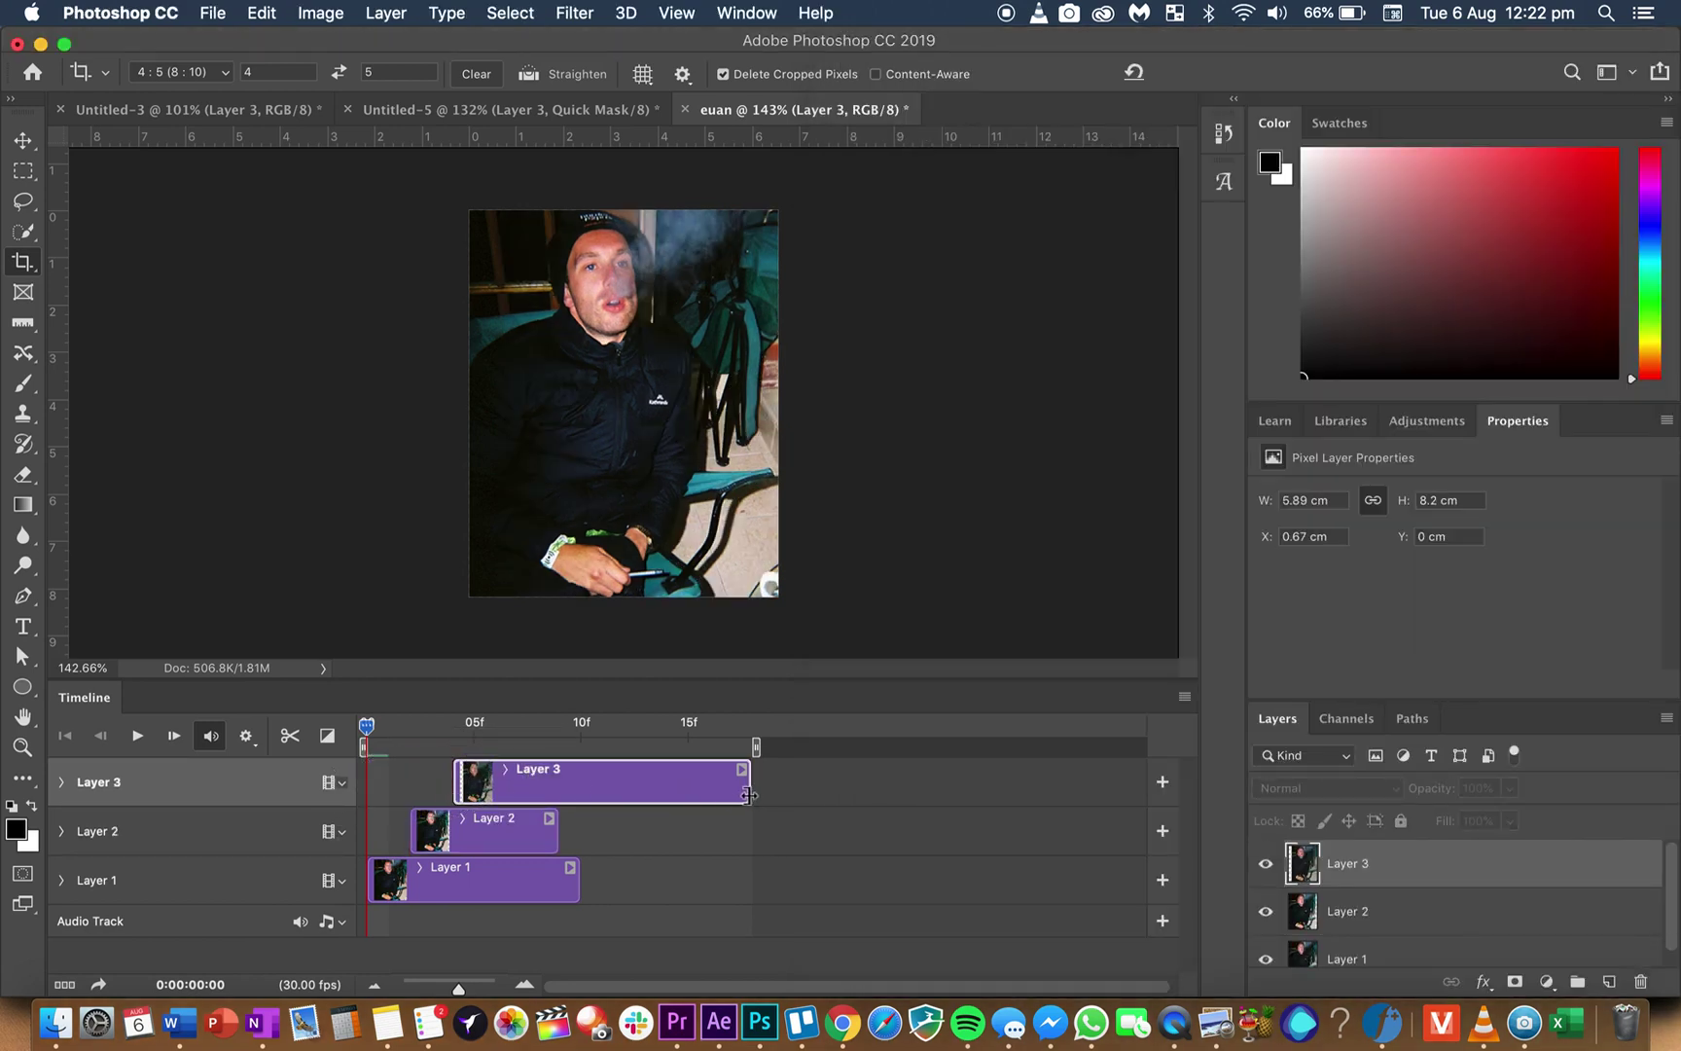
drag(747, 795, 538, 795)
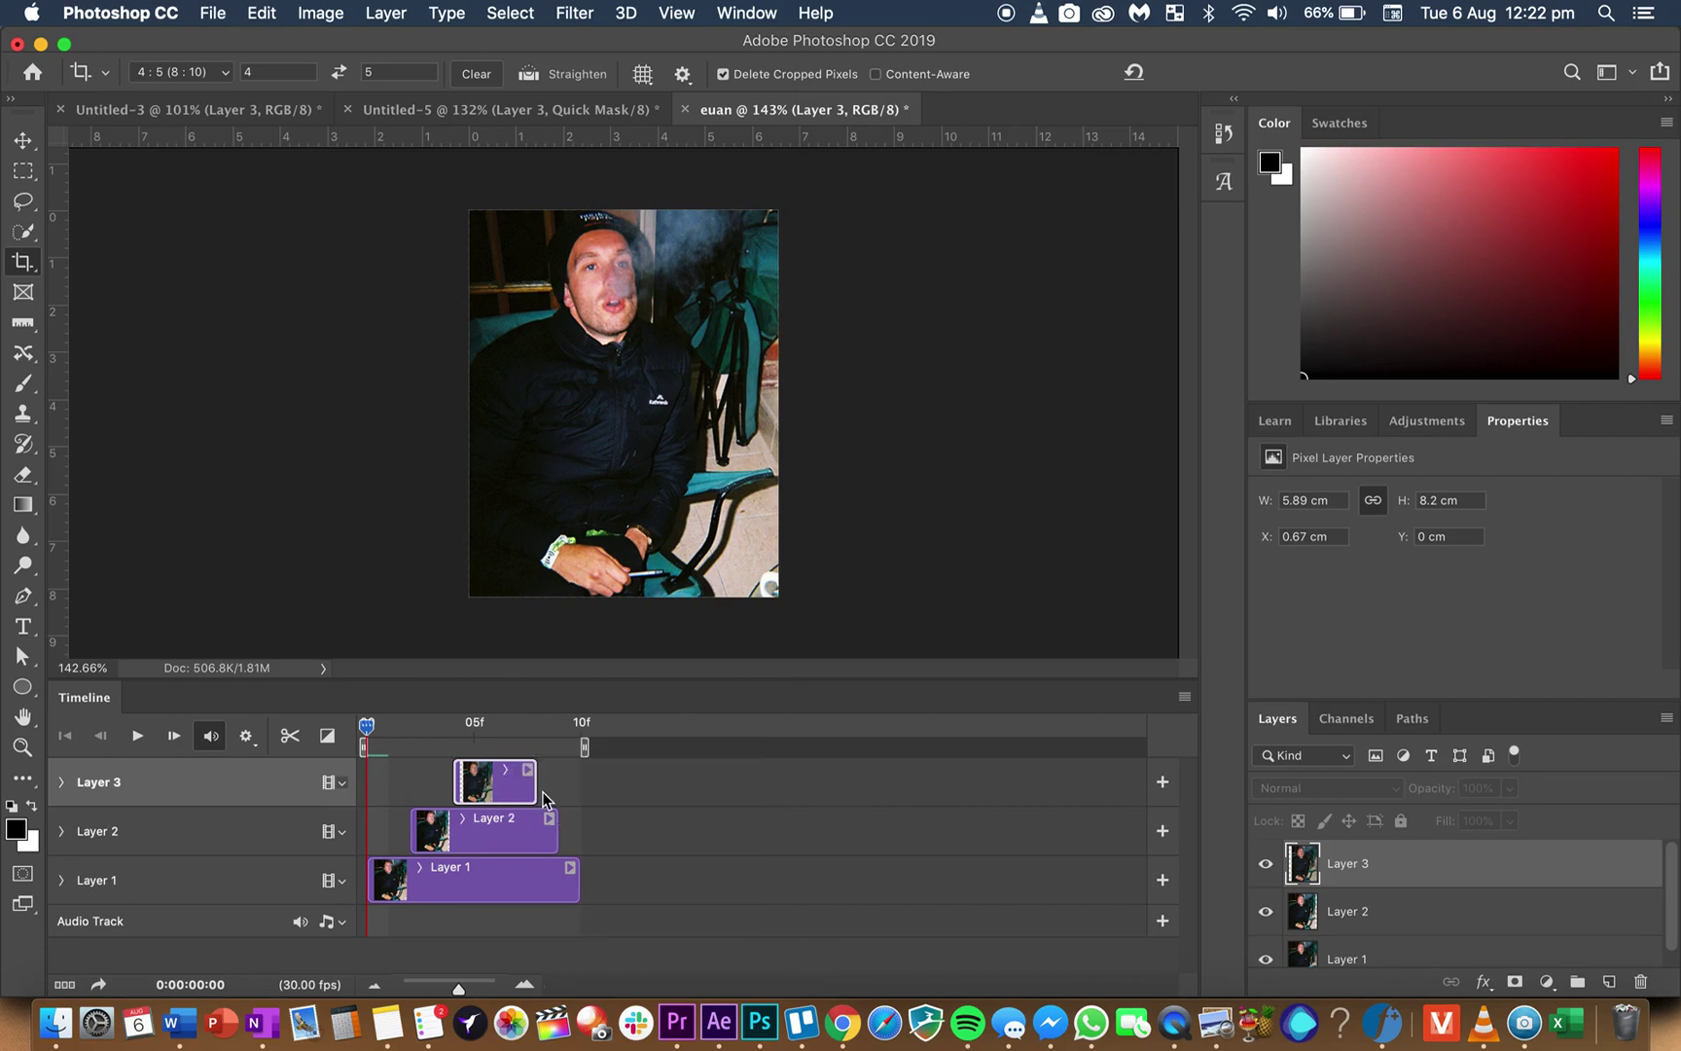
key(space)
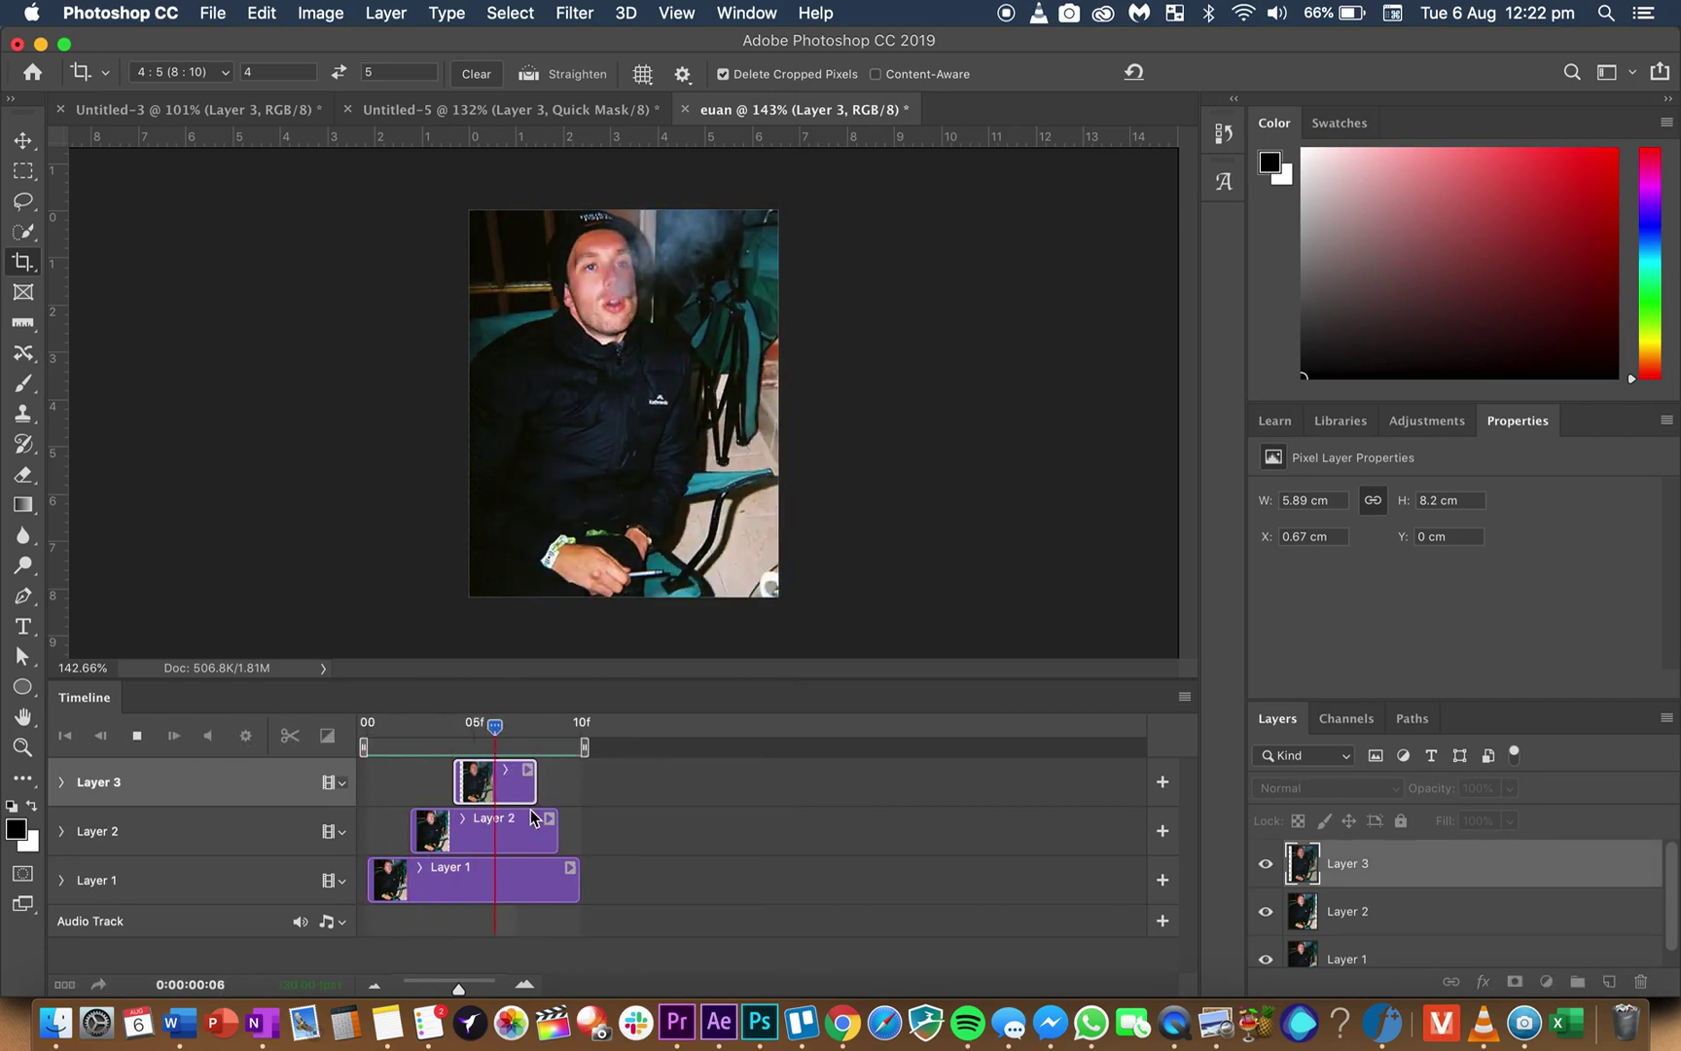
key(space)
mouse_move(428, 730)
mouse_down()
mouse_move(442, 729)
mouse_move(386, 730)
mouse_move(411, 732)
mouse_up()
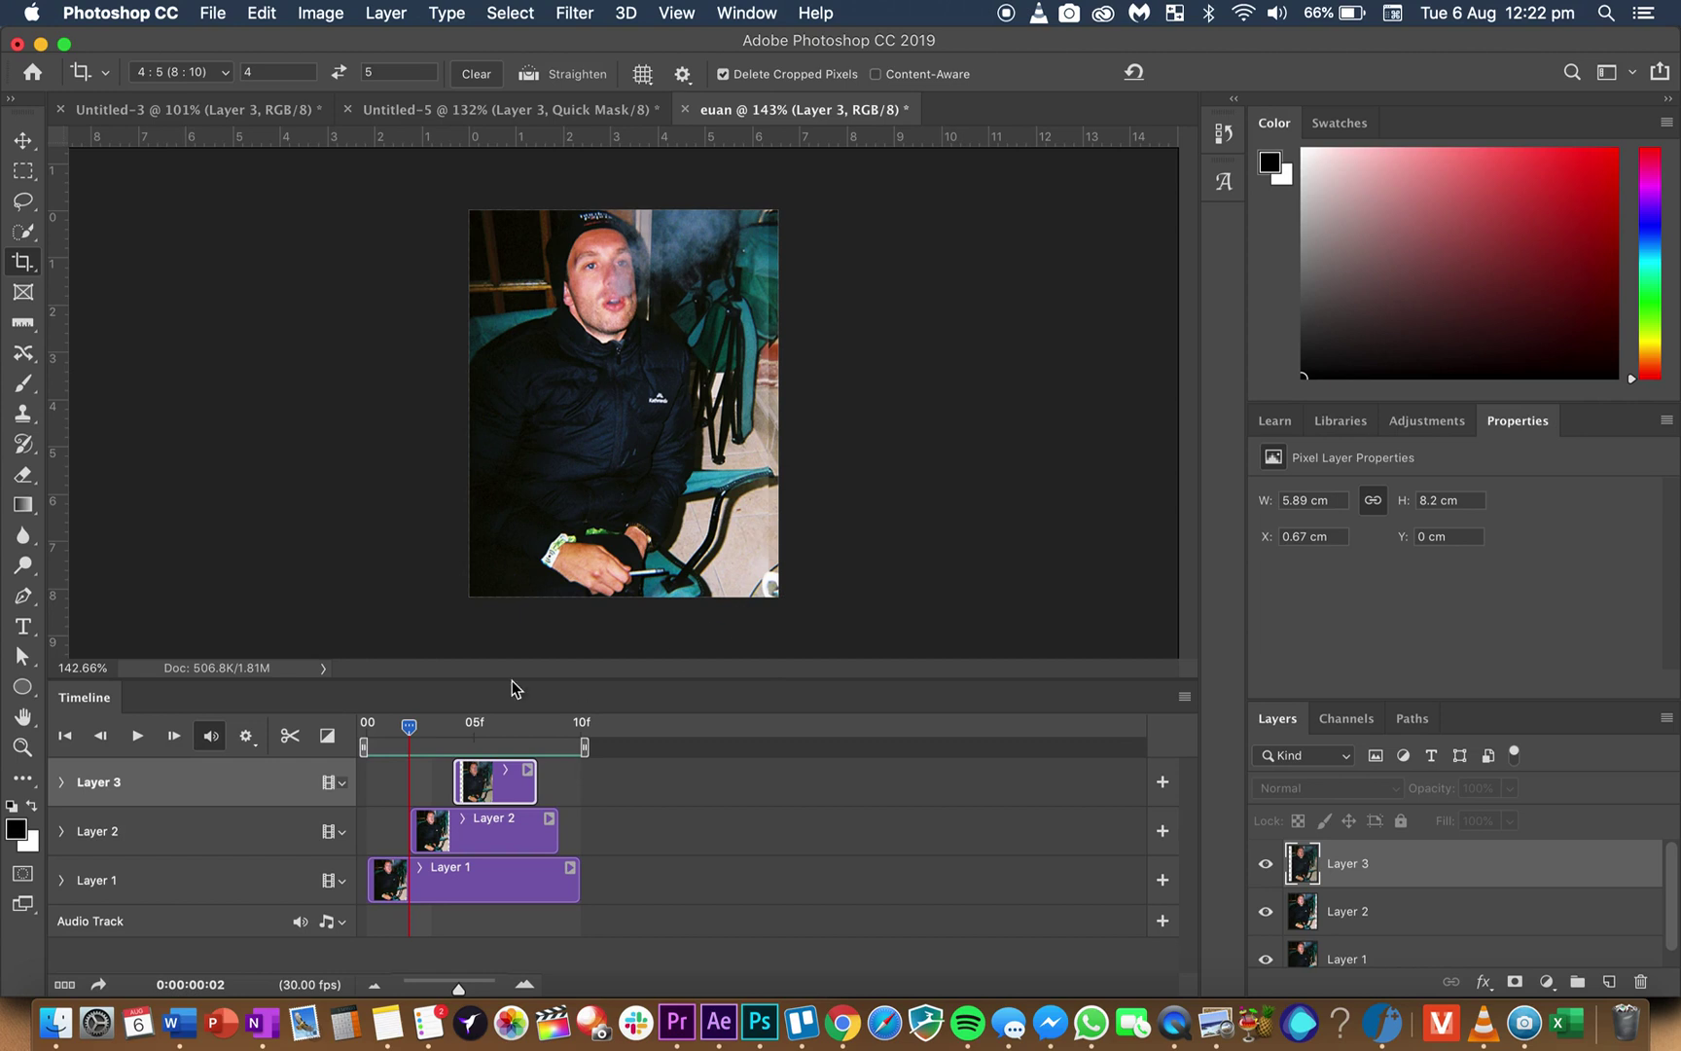
mouse_move(408, 729)
mouse_down()
mouse_move(464, 726)
mouse_move(402, 731)
mouse_move(457, 725)
mouse_move(439, 728)
mouse_up()
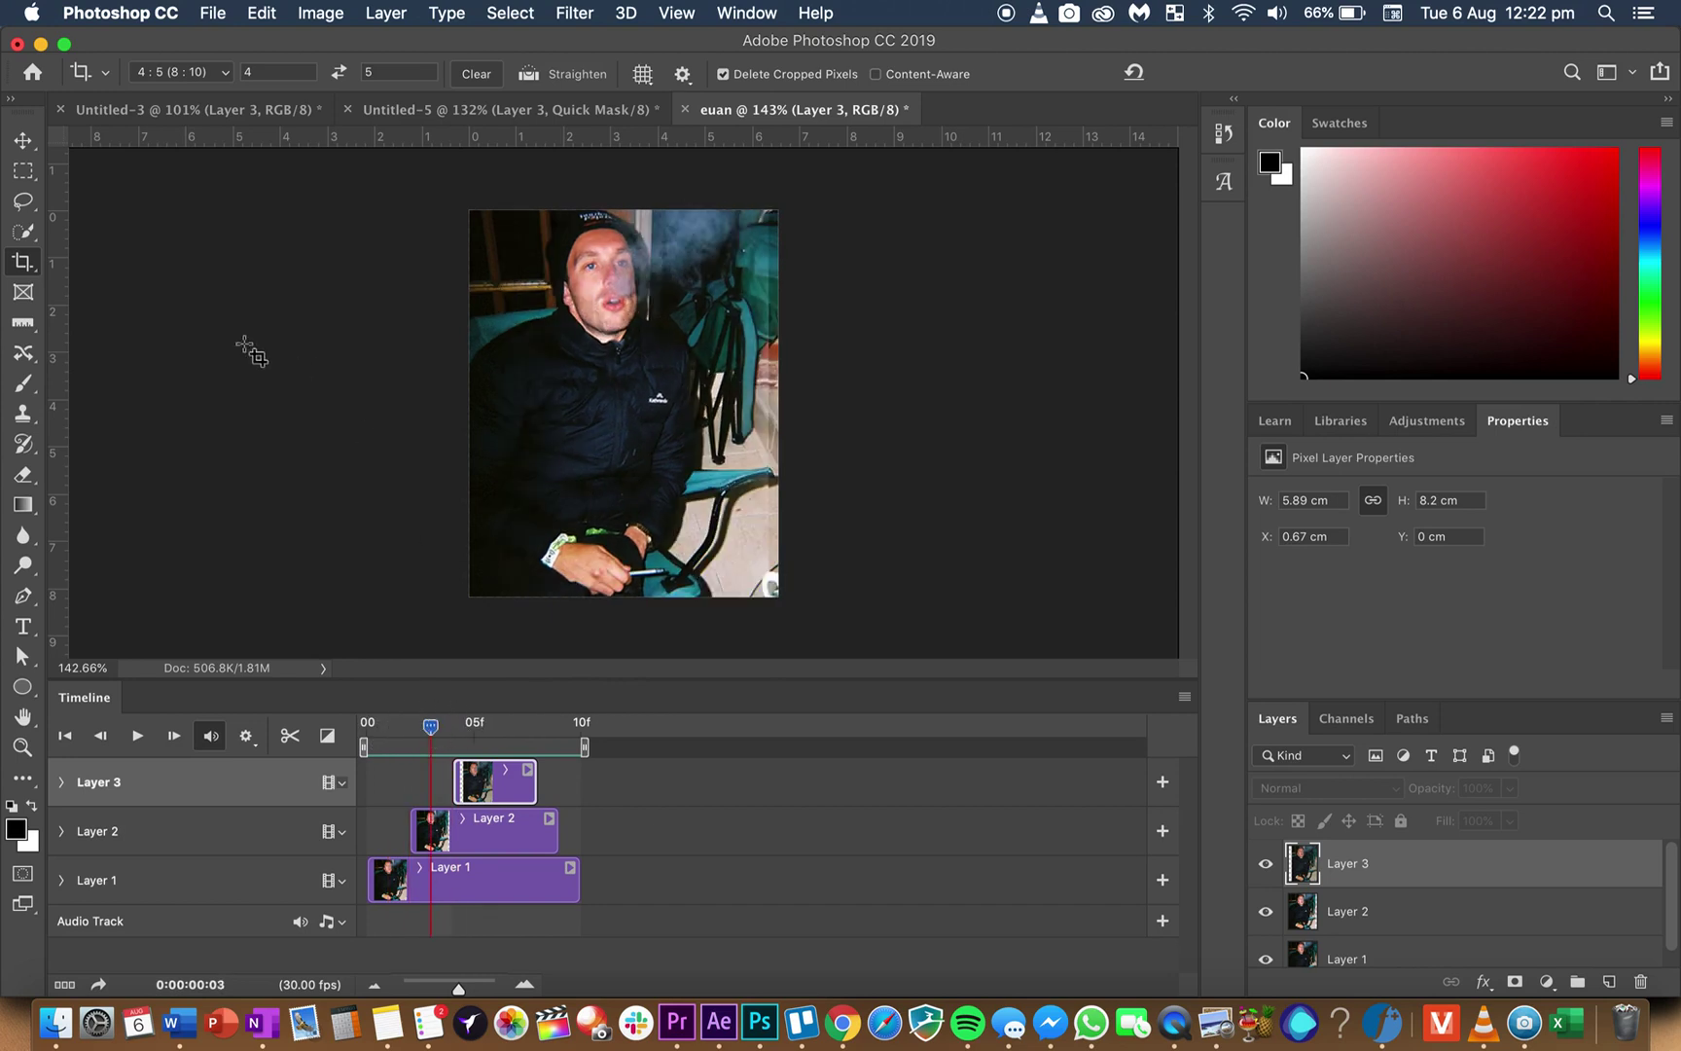
click(23, 265)
- Narrow the crop's right edge, commit it at 5.68 × 7.96 cm, and preview playback
drag(776, 414, 773, 406)
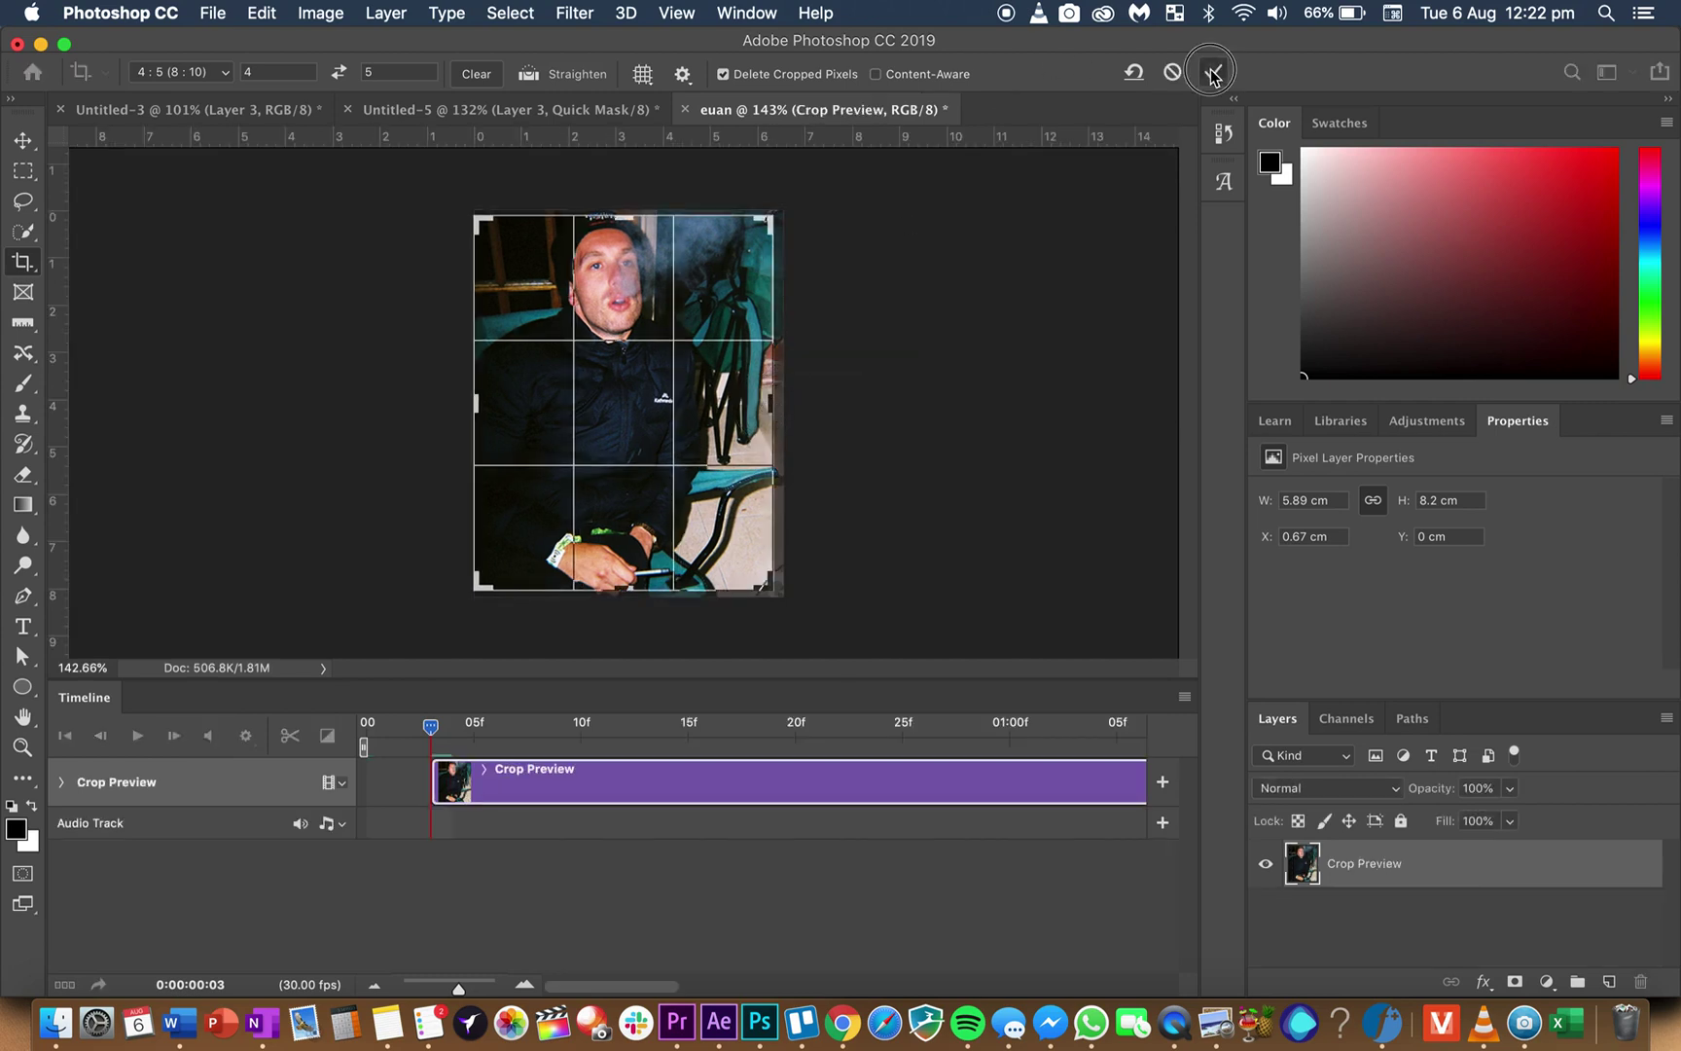
key(Return)
key(space)
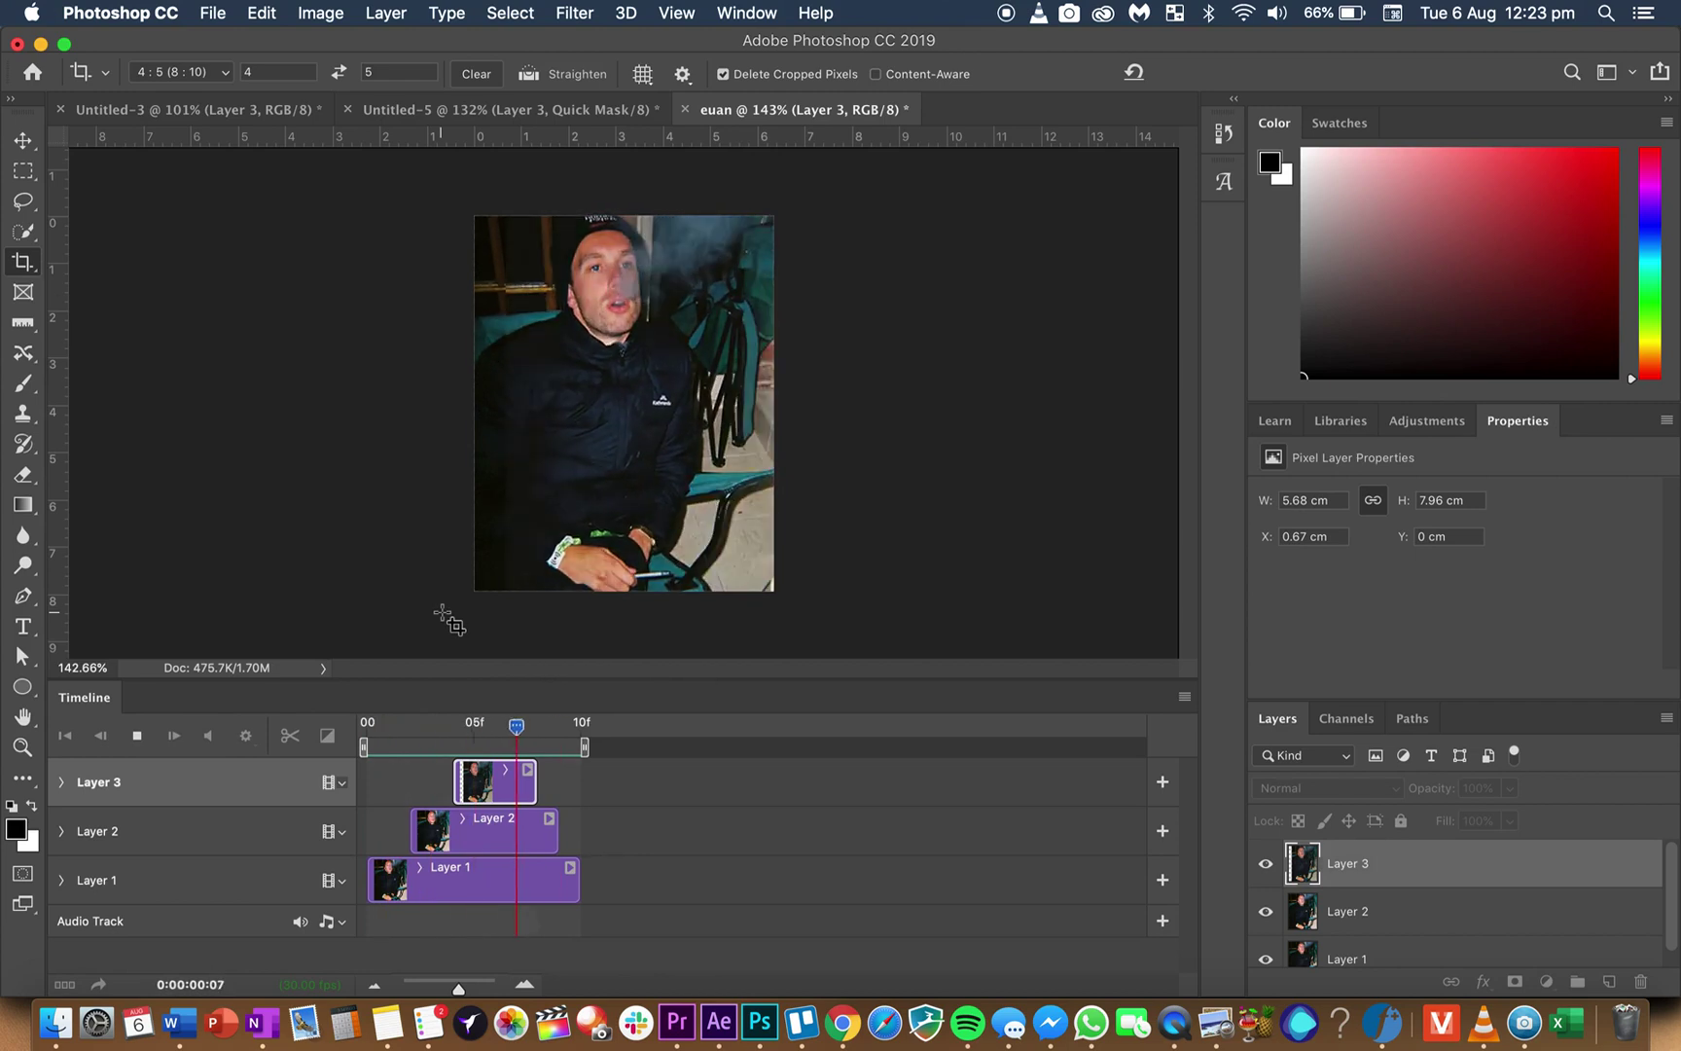
key(space)
- In Save for Web (Legacy), keep GIF format with Looping set to Forever
click(214, 11)
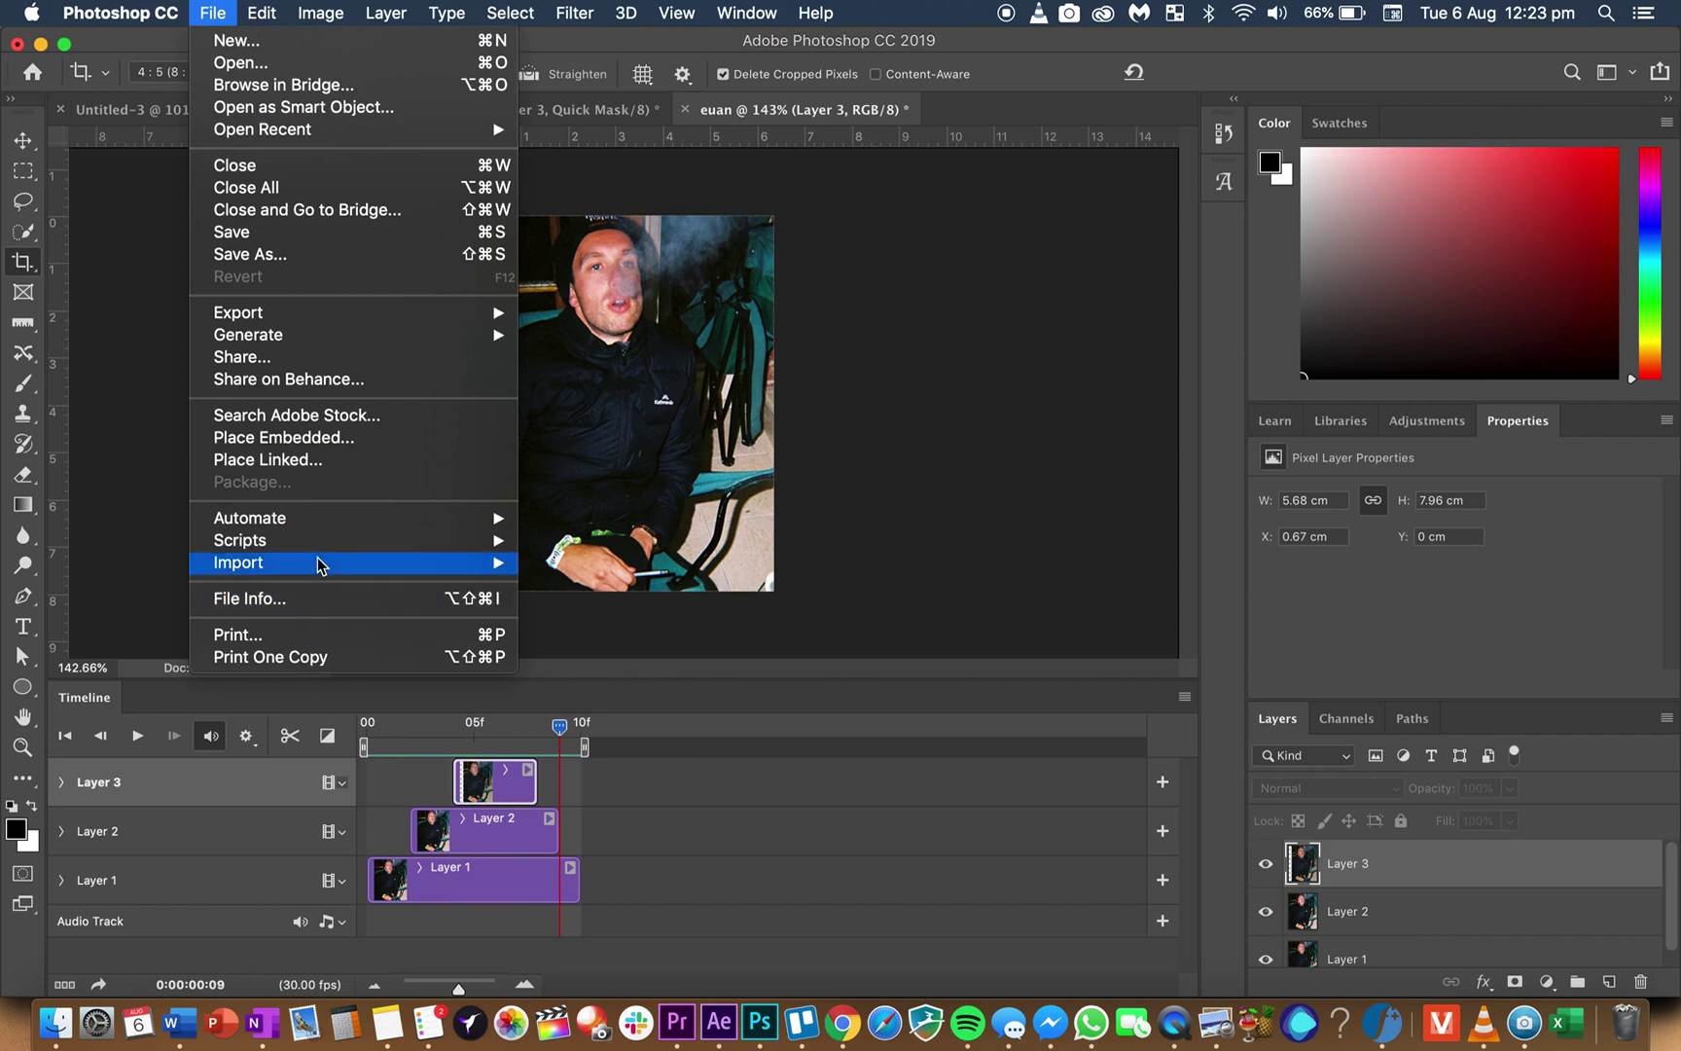
mouse_move(288, 323)
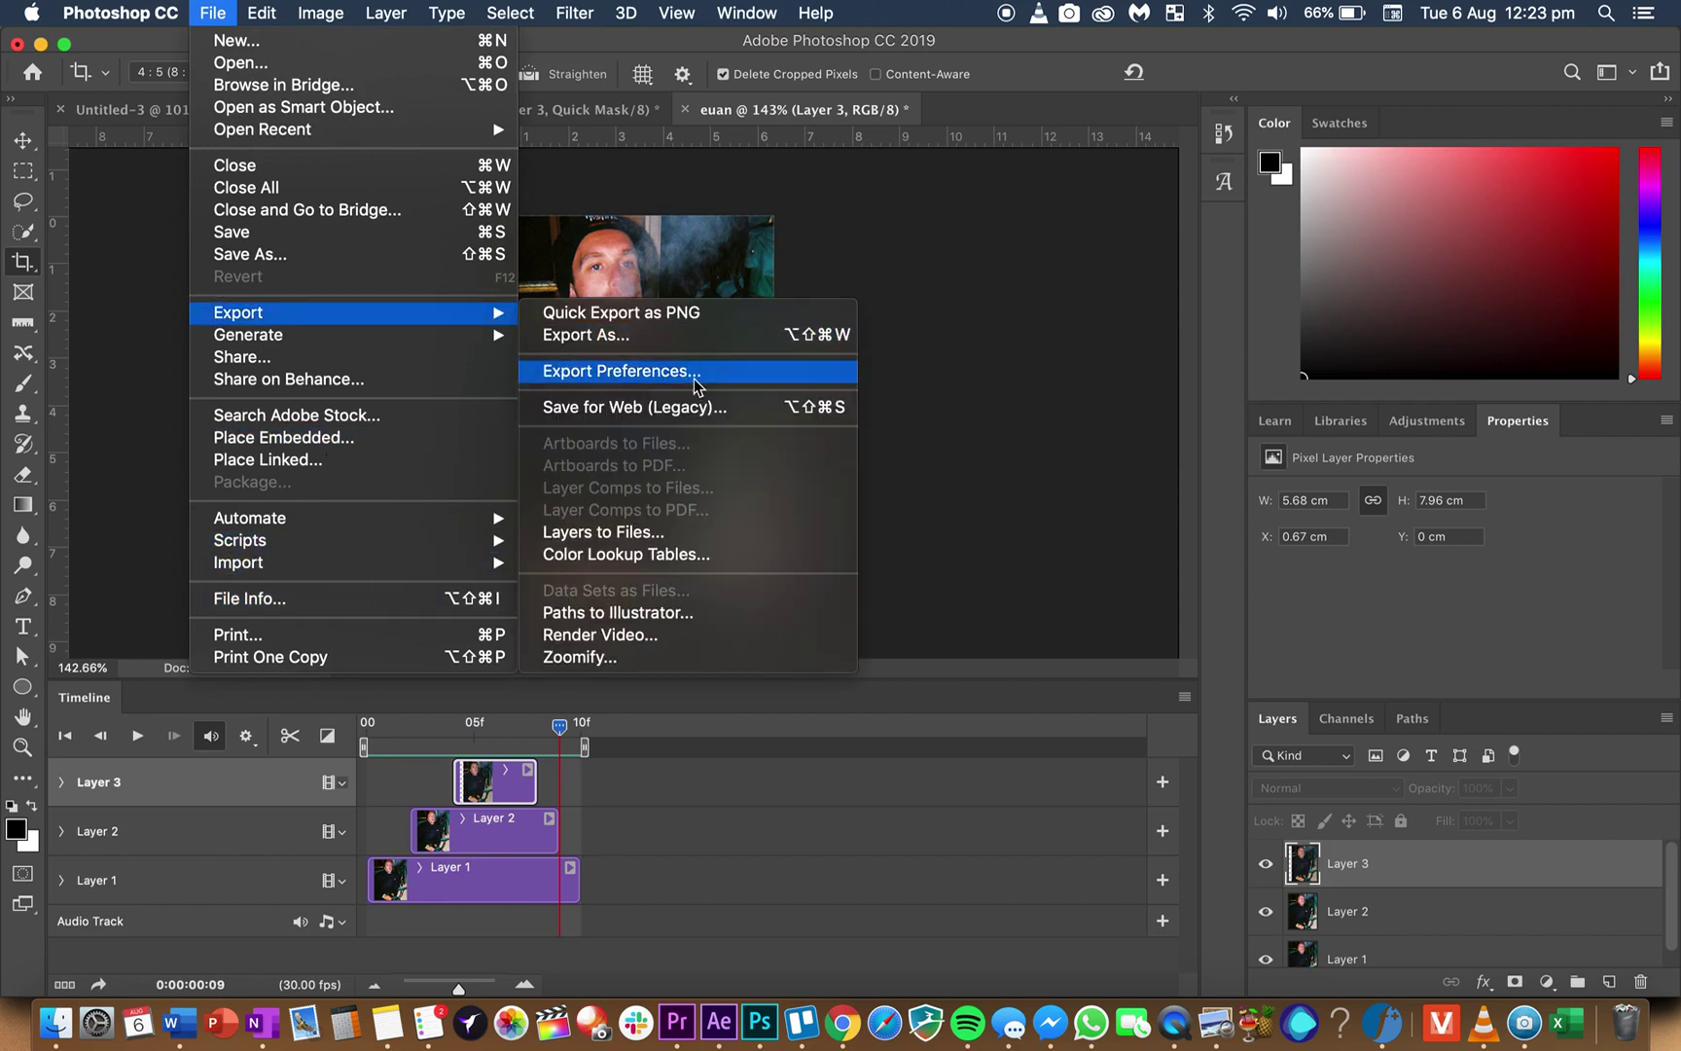
click(669, 408)
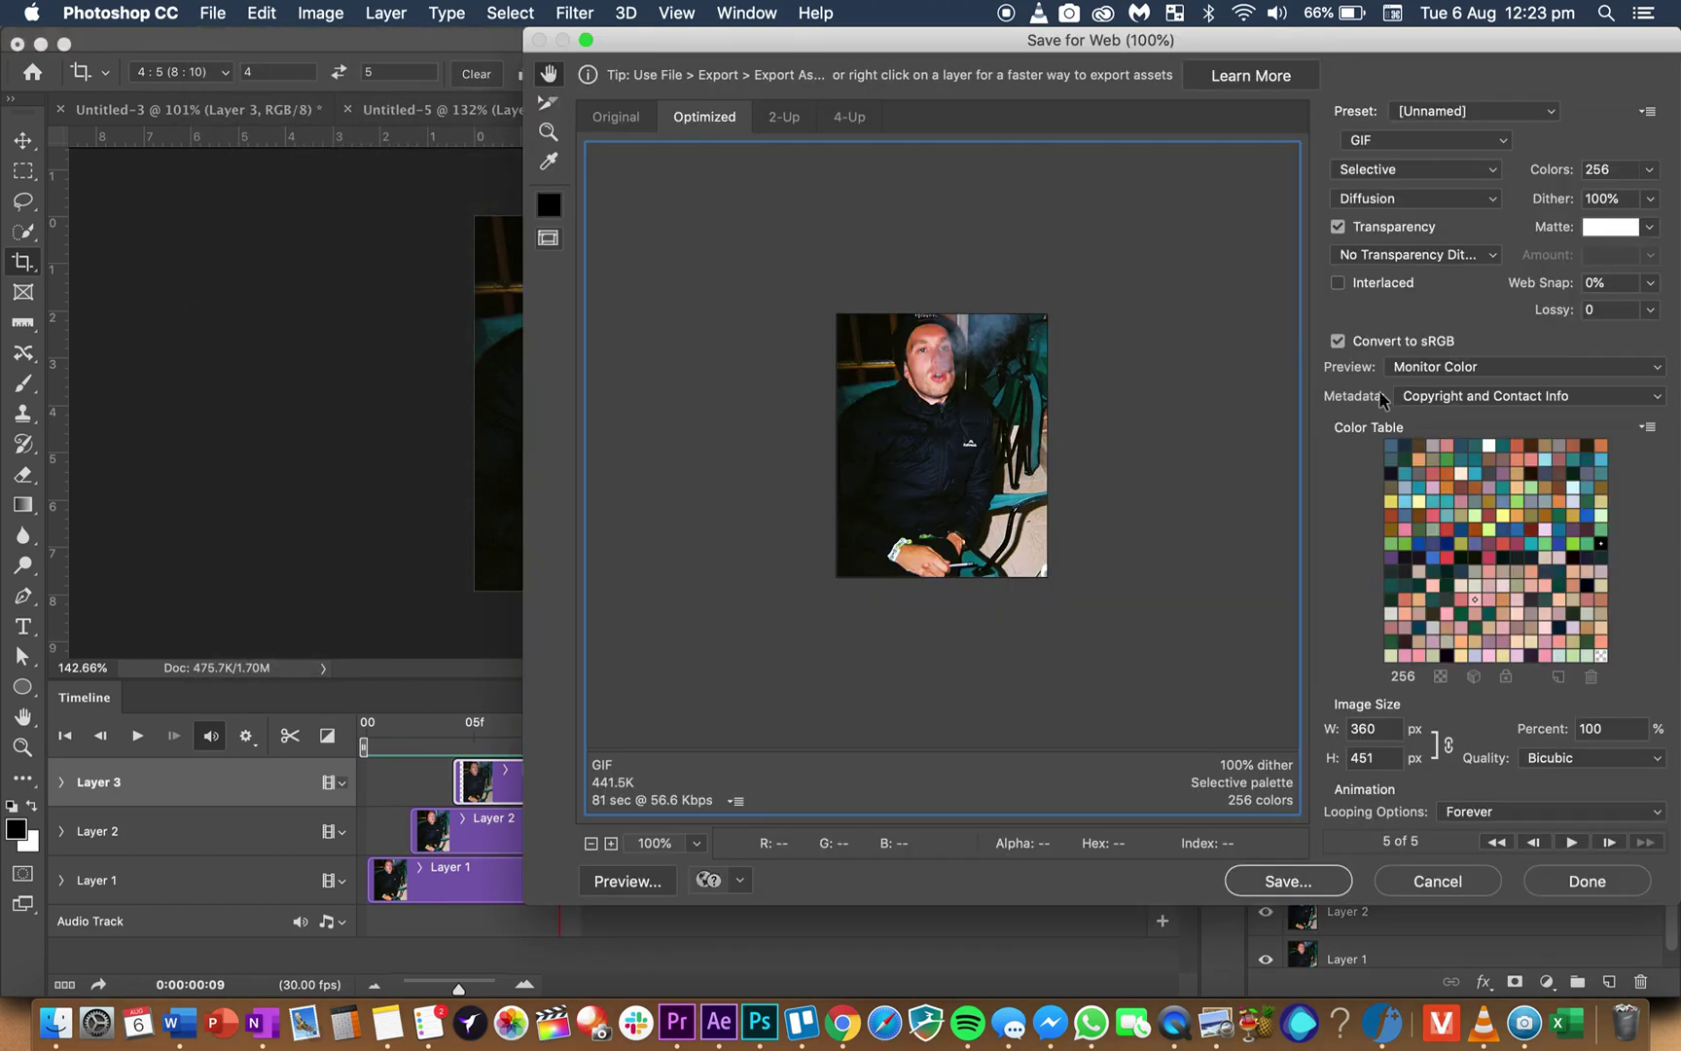
click(1450, 142)
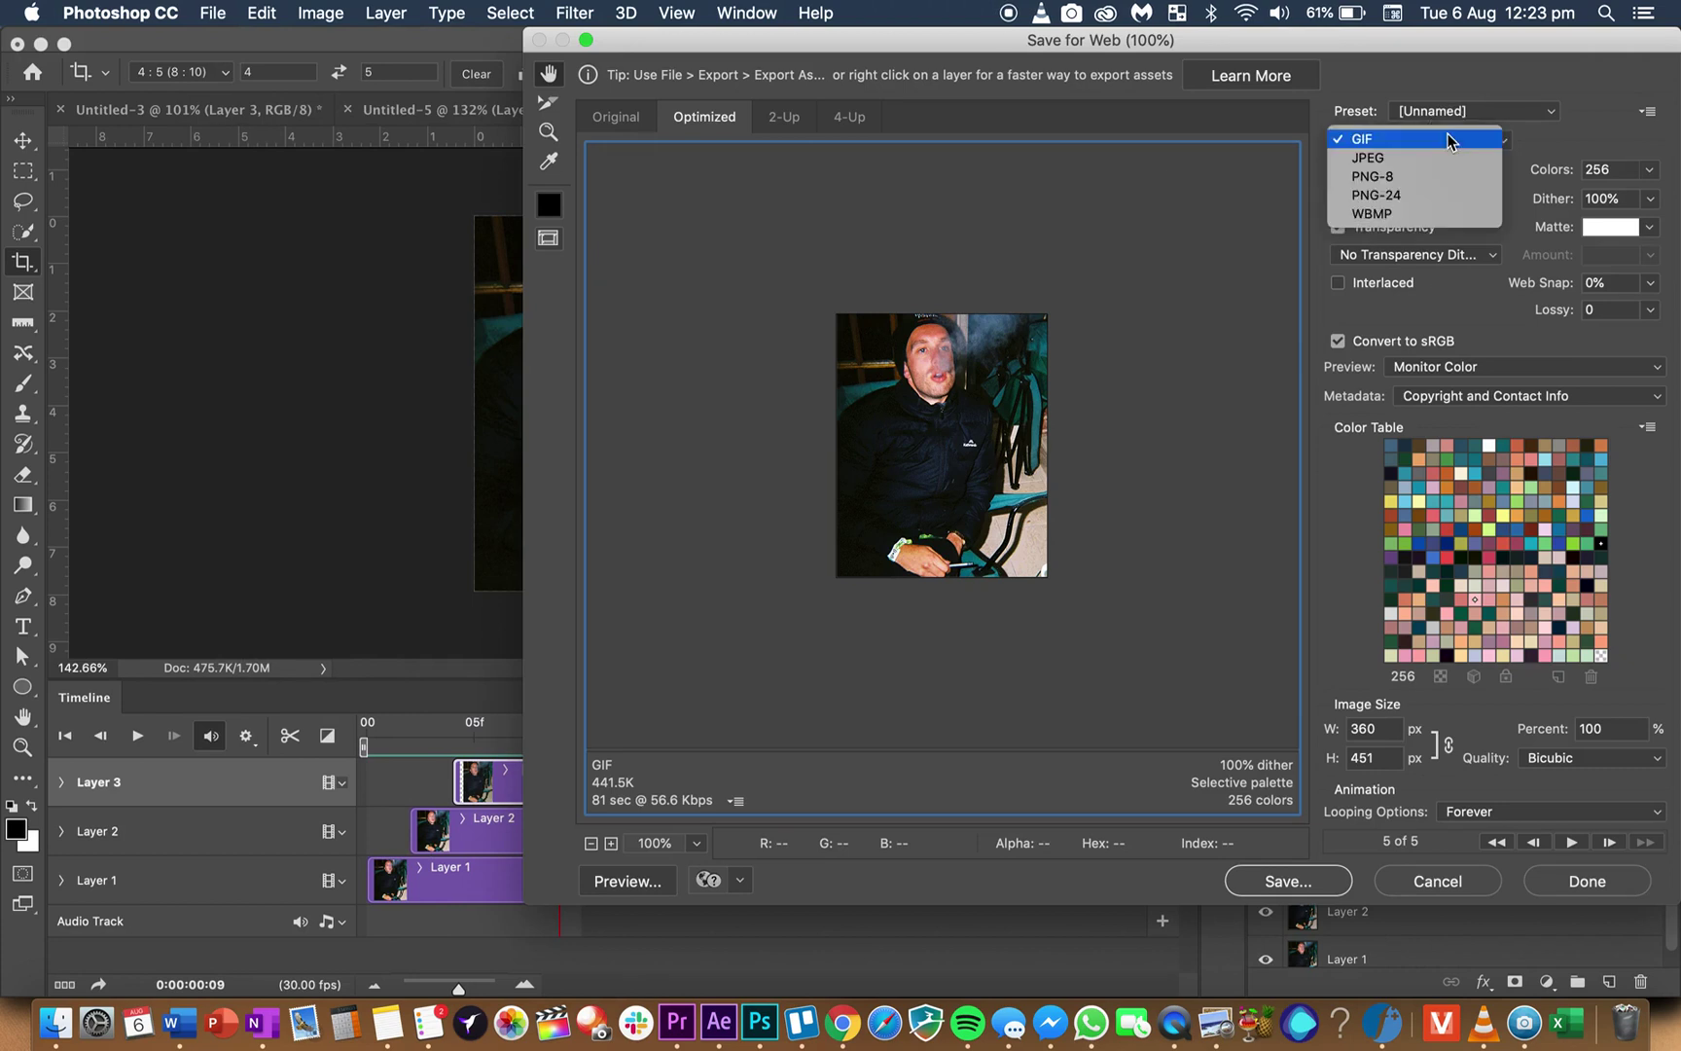
click(1383, 136)
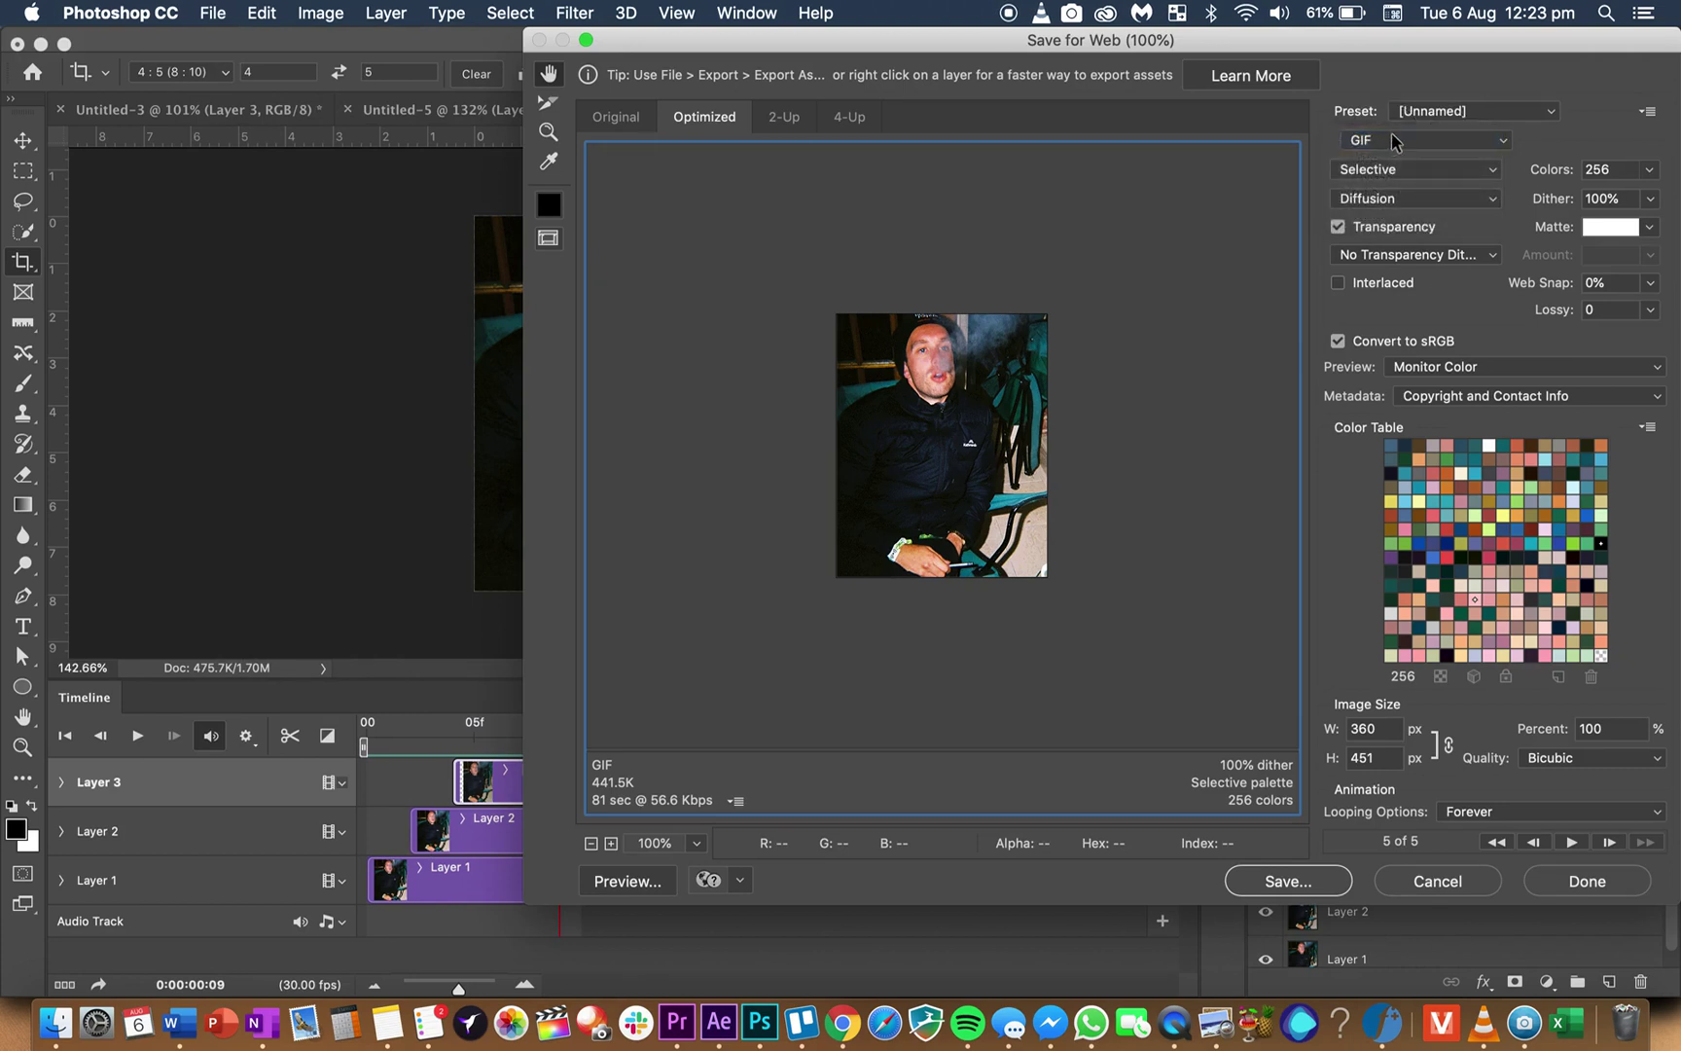
click(1471, 819)
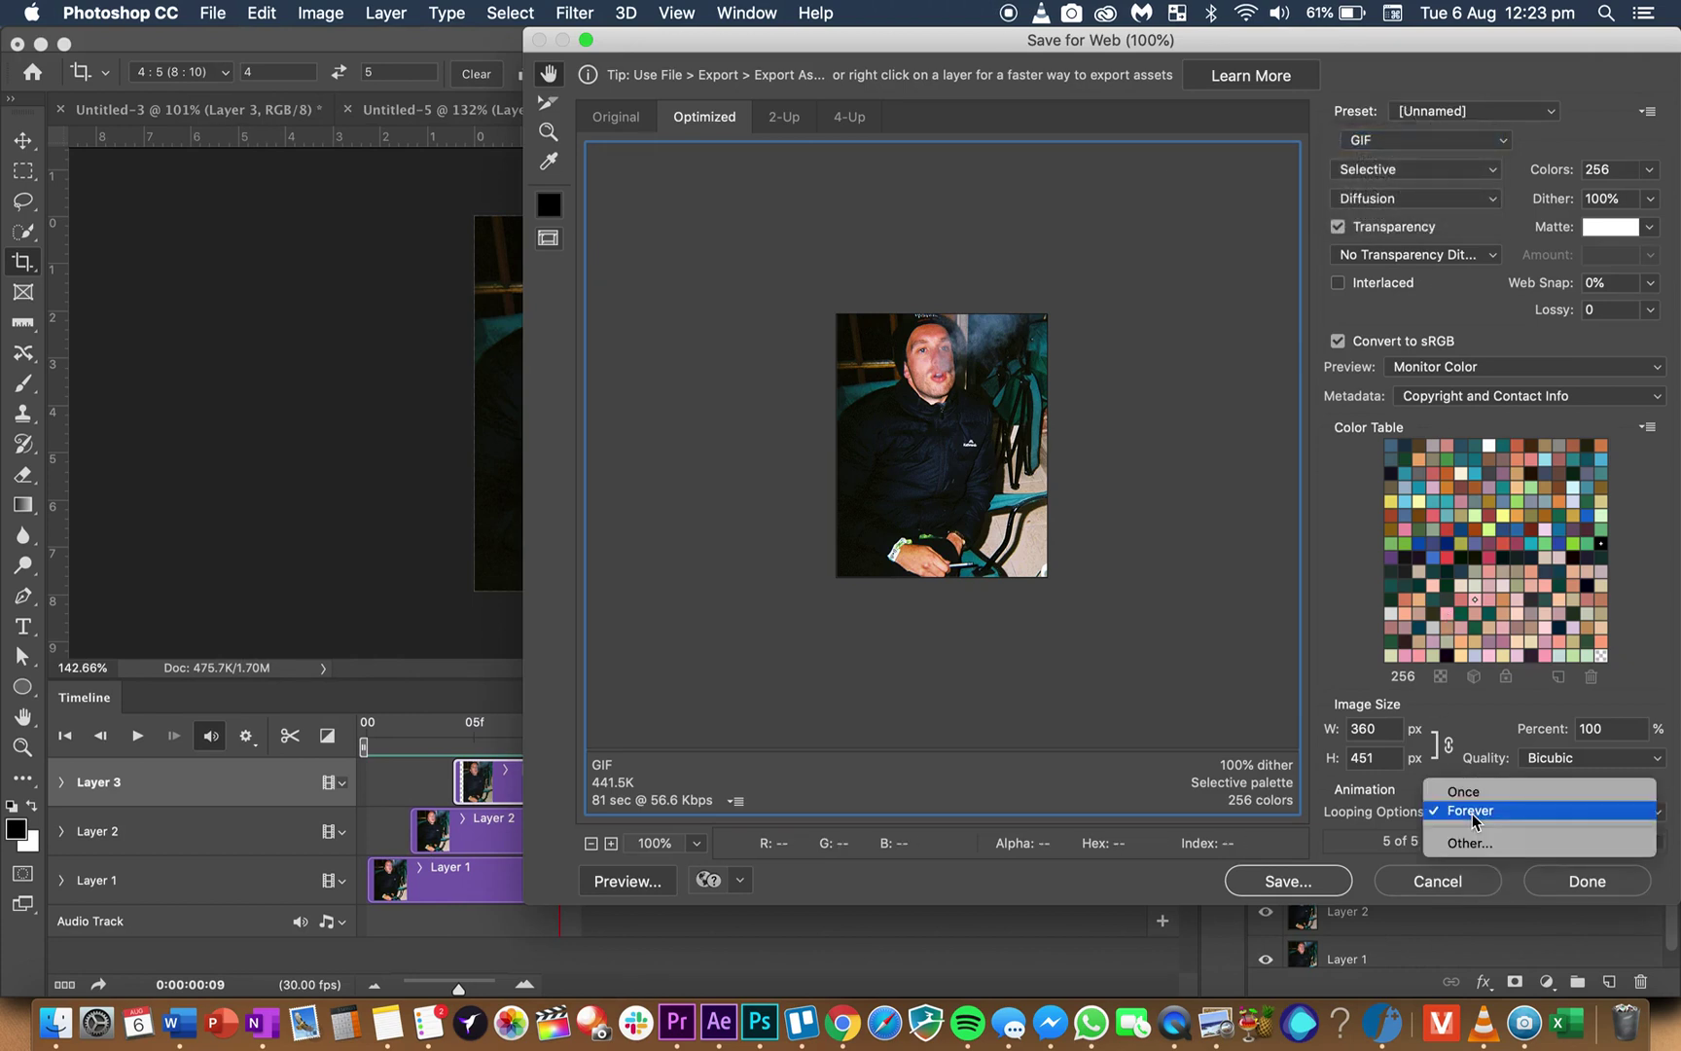
click(1470, 811)
- Save the animation as euan.gif in the GIFS folder
click(1313, 877)
click(853, 388)
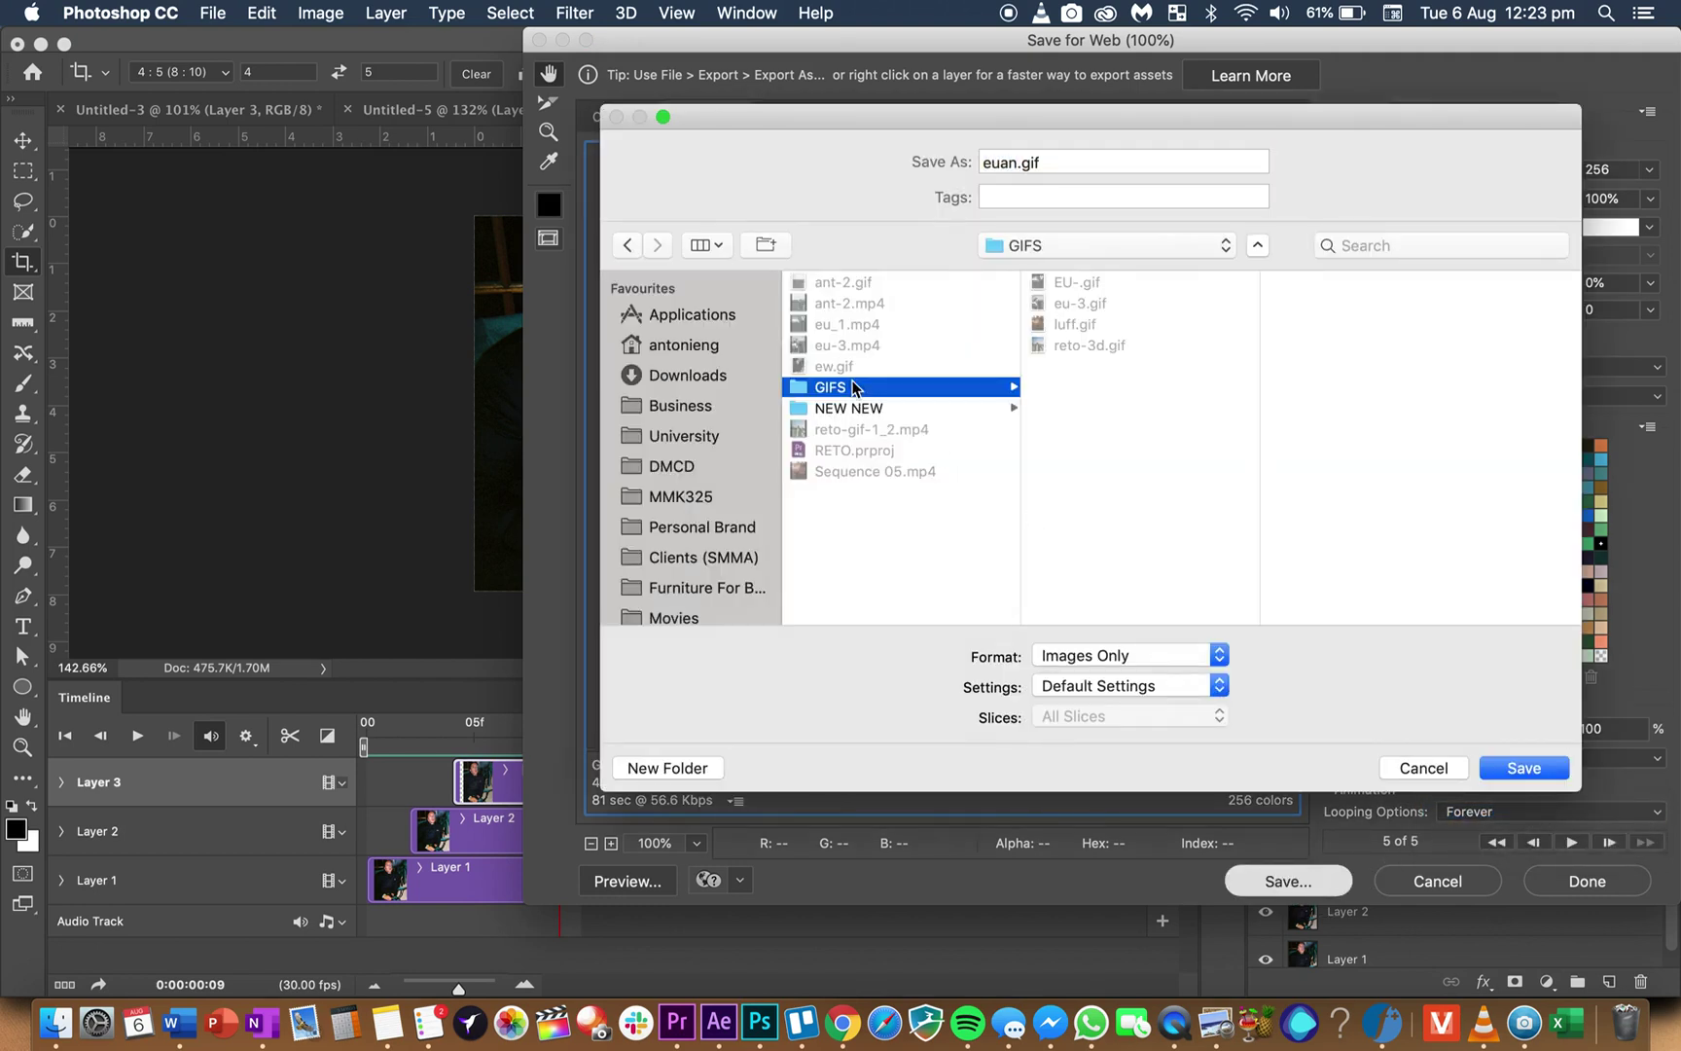
click(1522, 769)
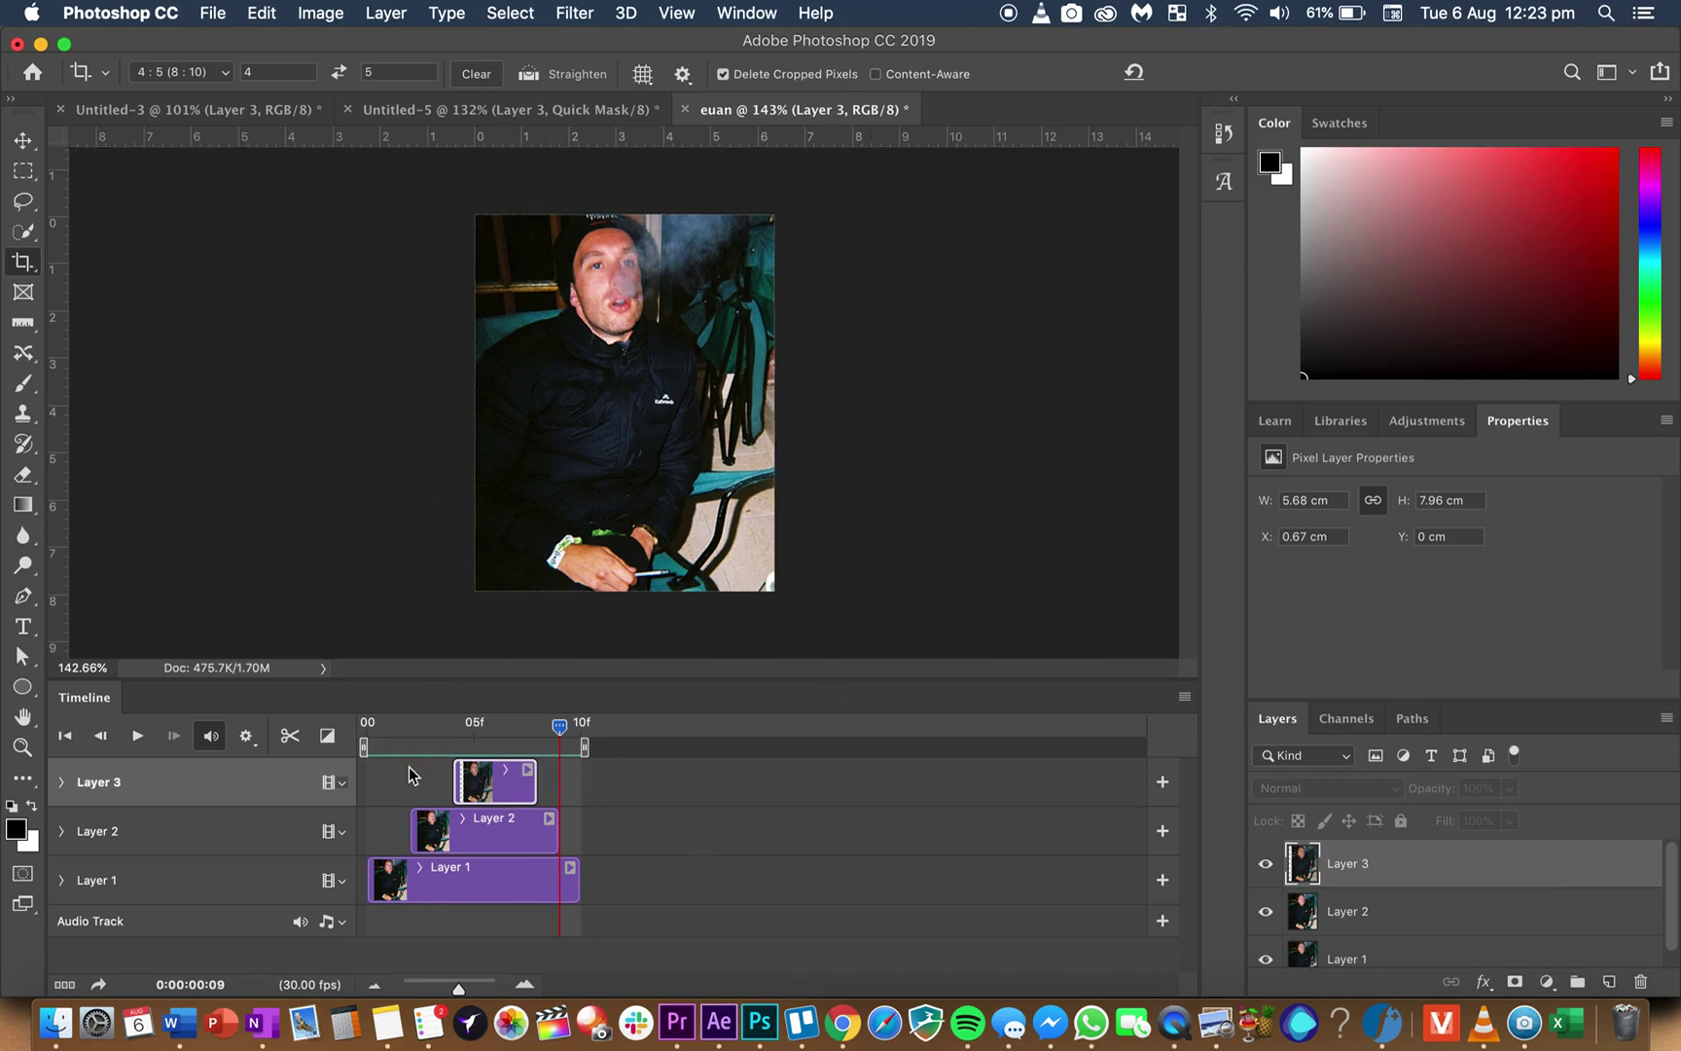
- Reset the playhead to frame 1, then Quick Look euan.gif in Finder's RETO 3D > GIFS folder
click(390, 727)
click(56, 1021)
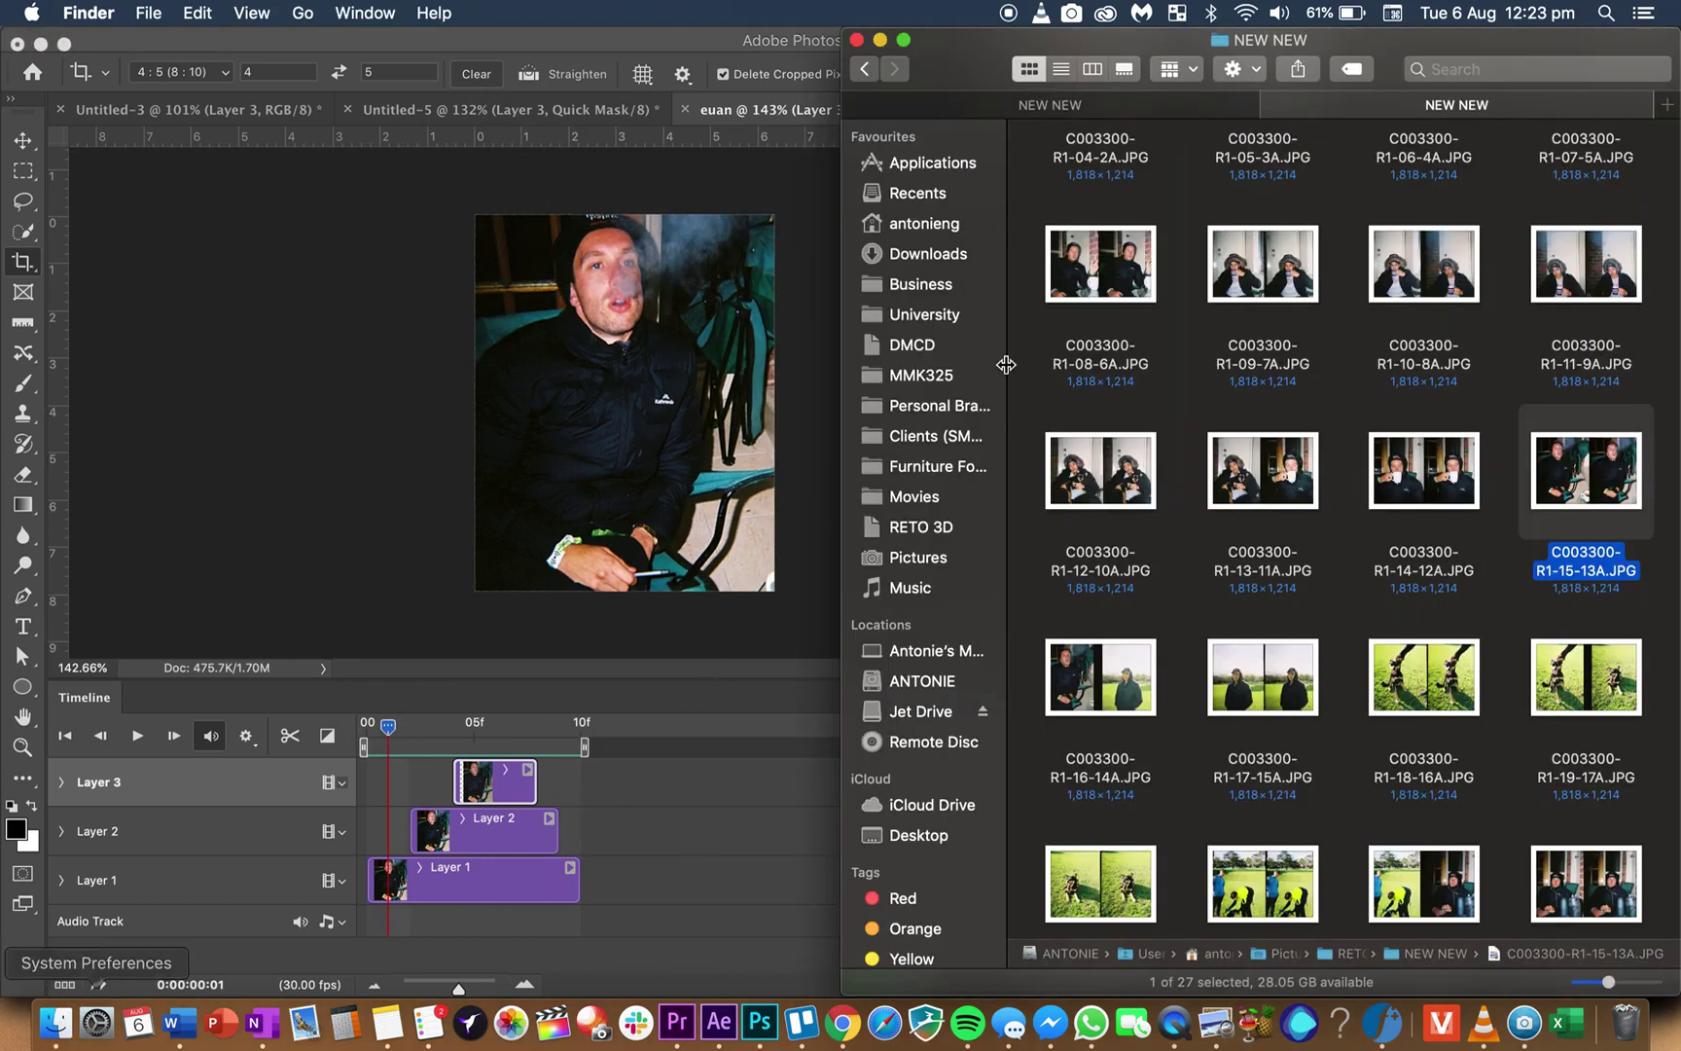
click(922, 526)
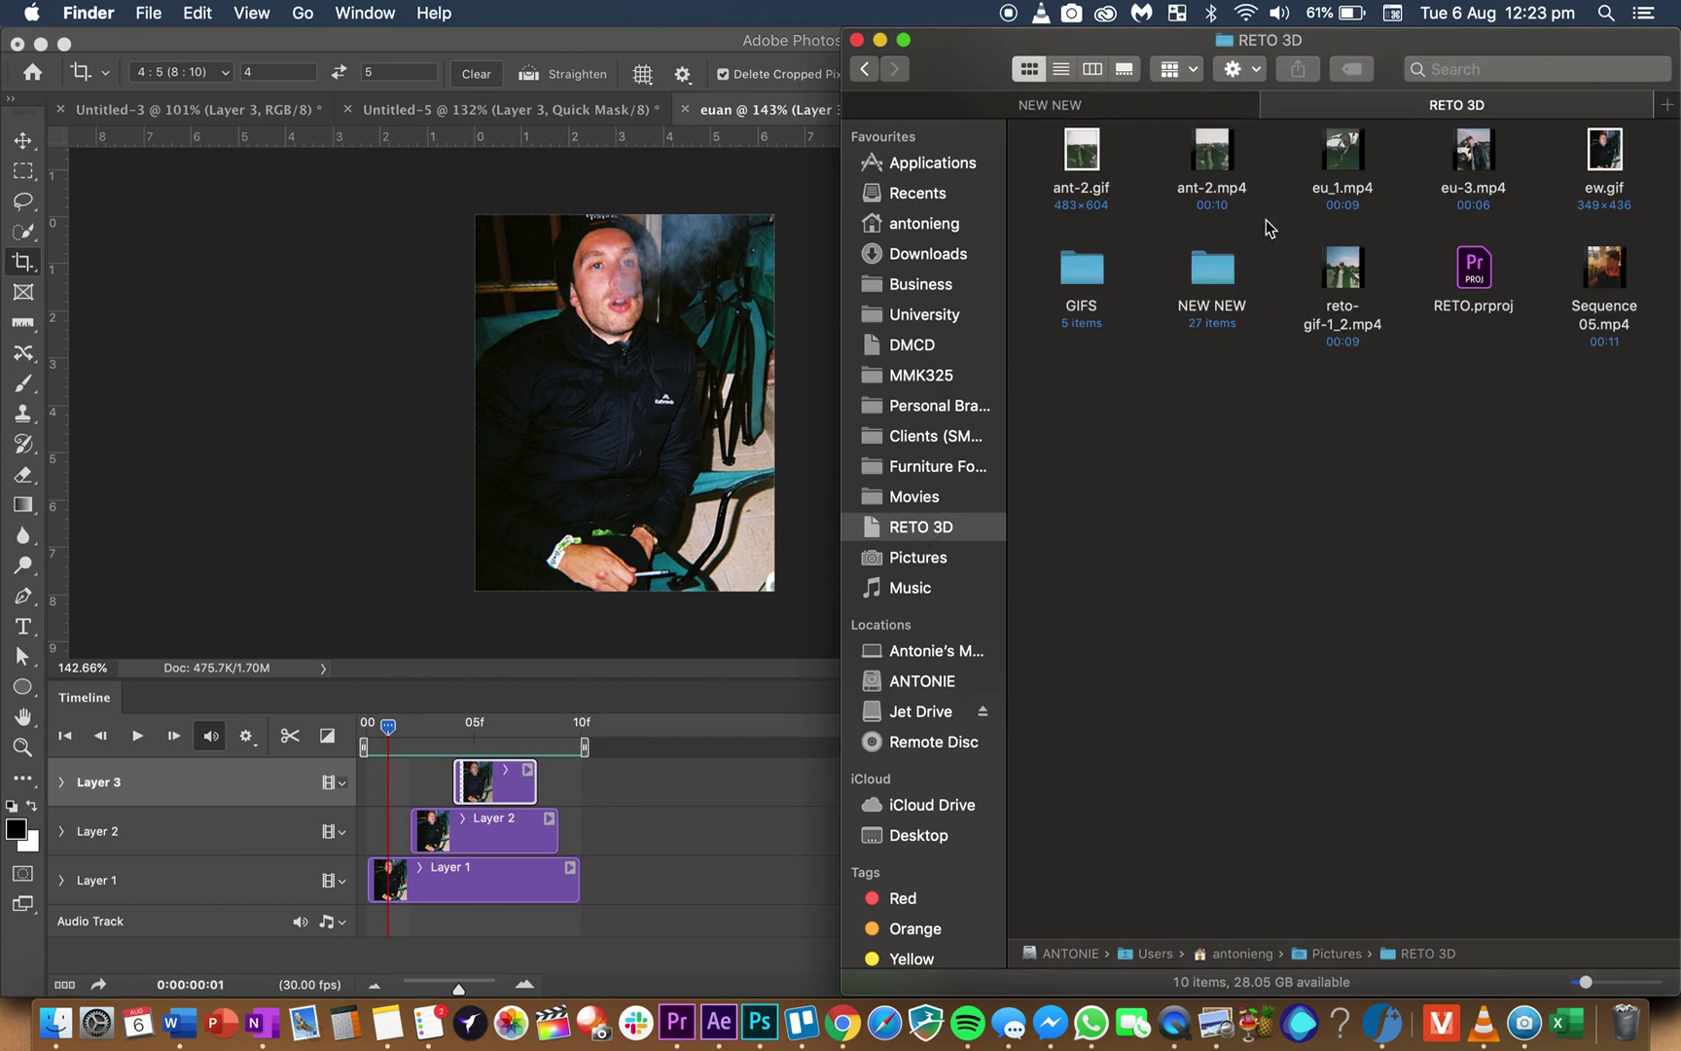
double_click(1086, 280)
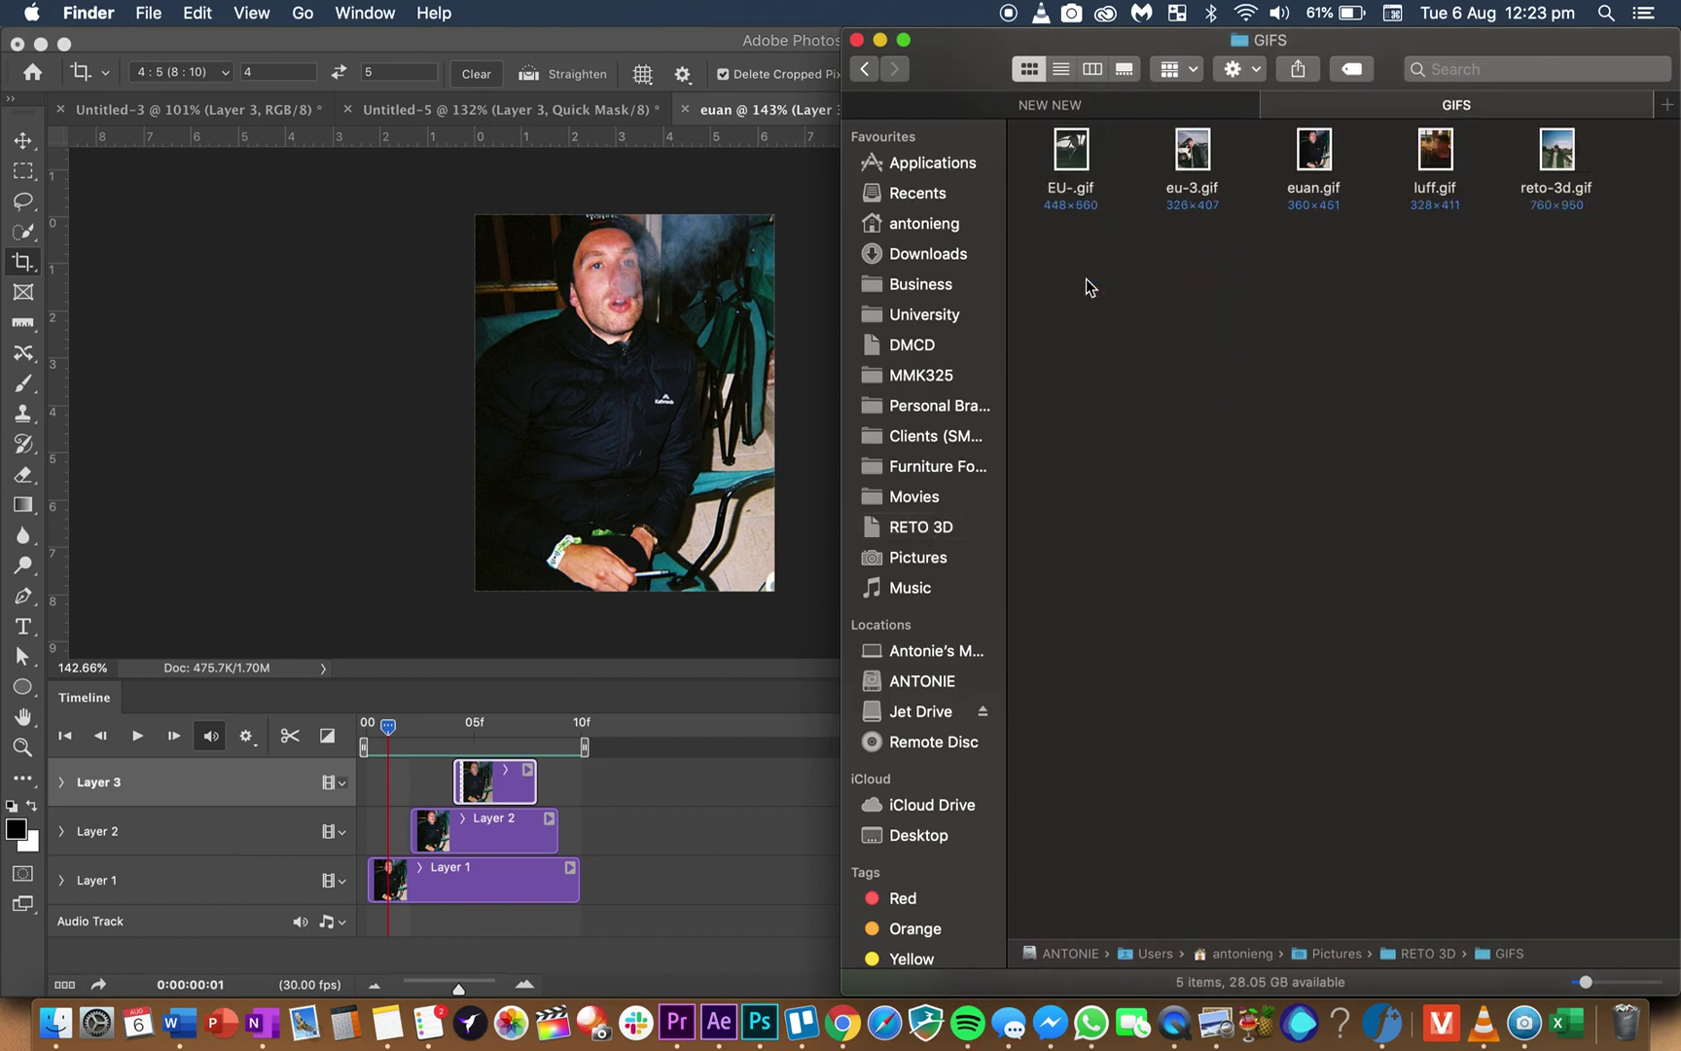
click(1304, 160)
key(space)
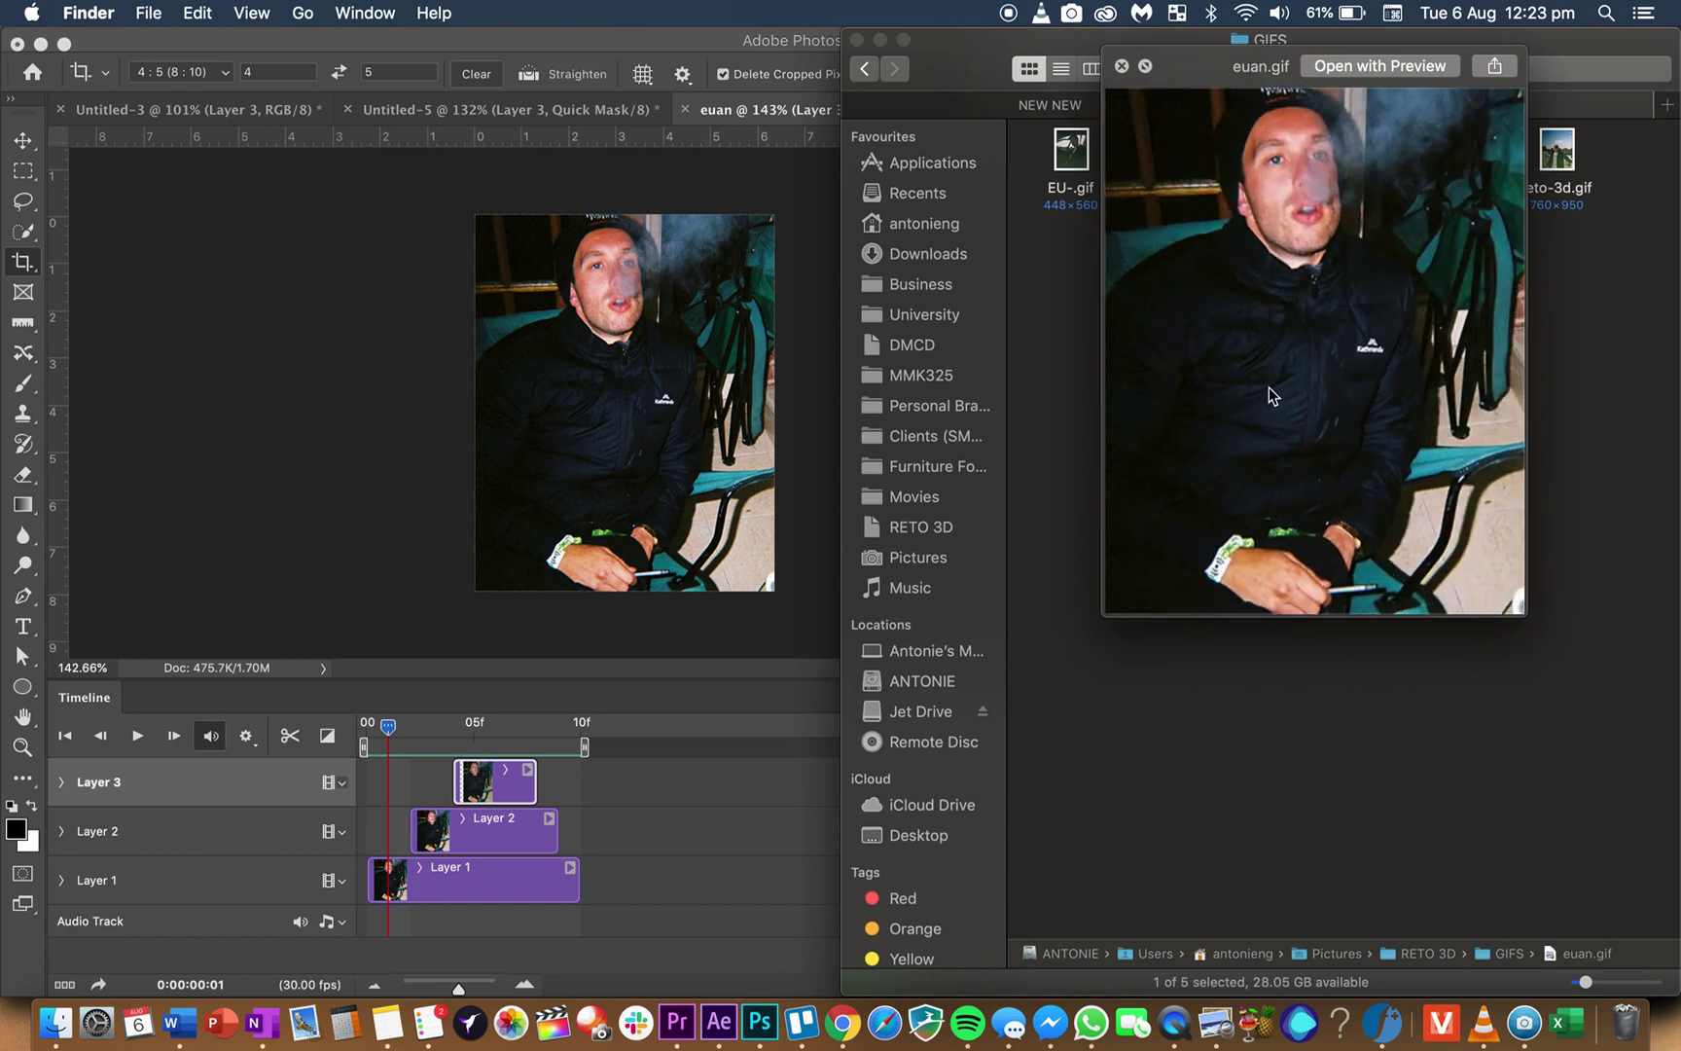
click(1121, 66)
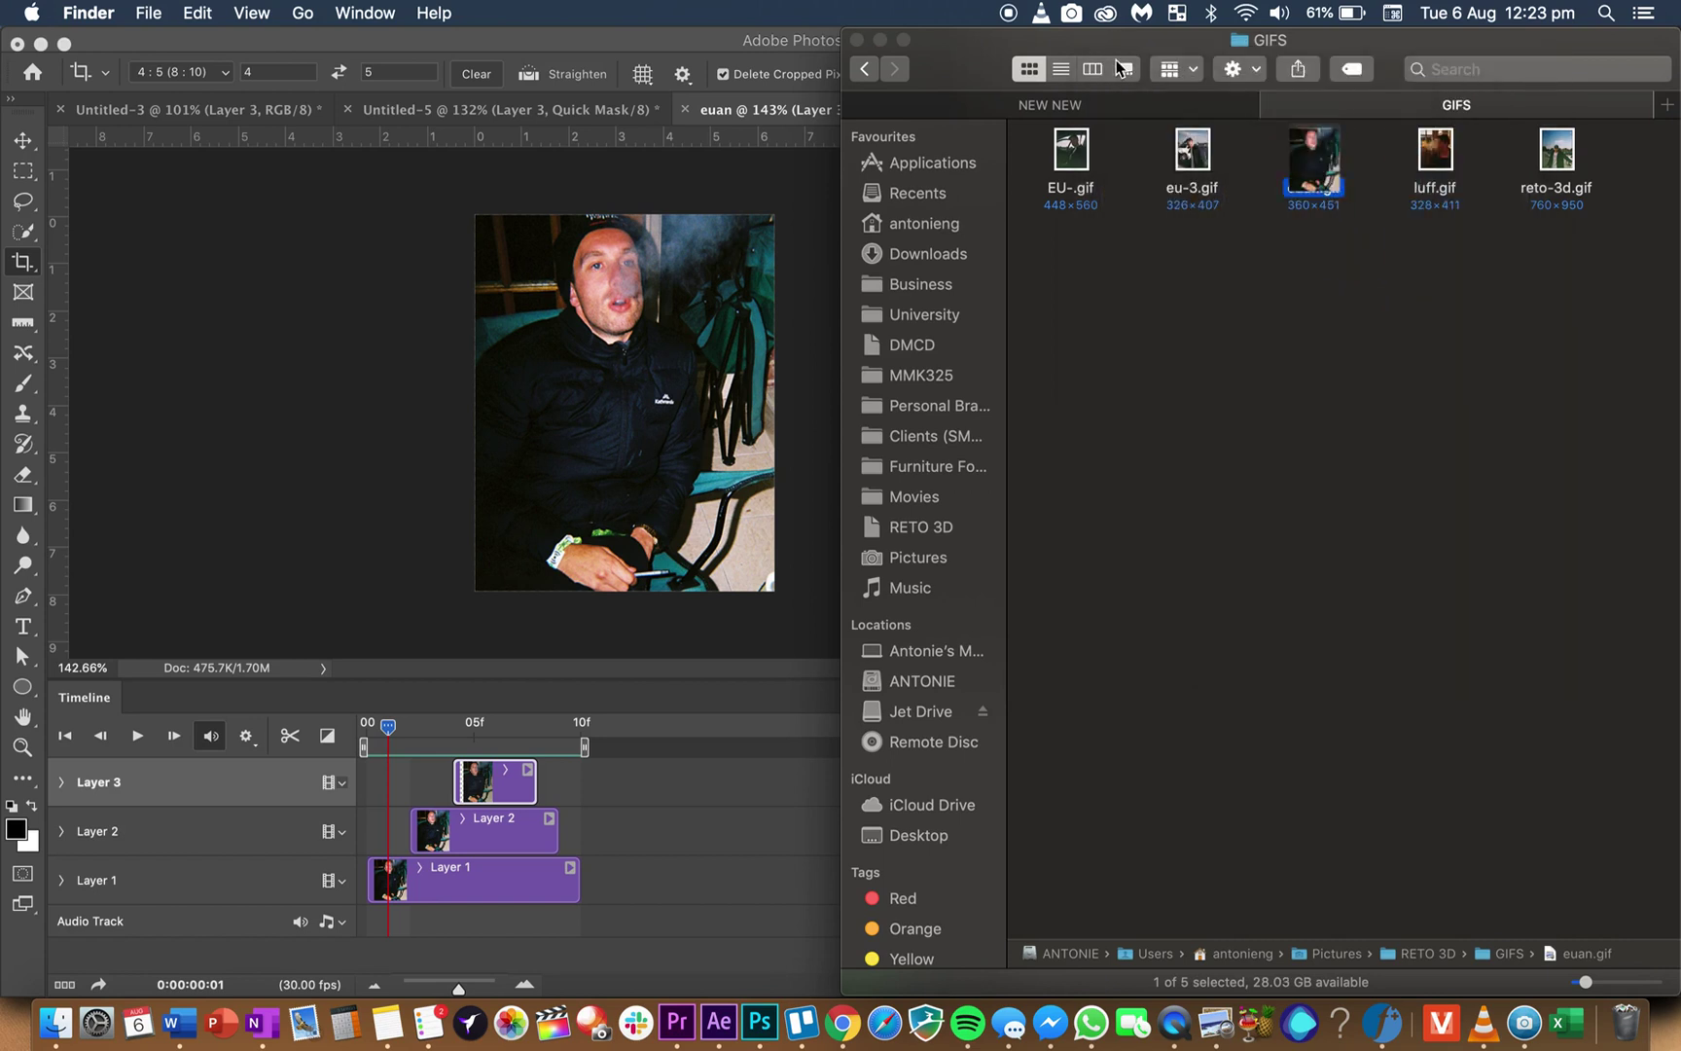
- Open and dismiss euan.gif's Share menu, minimise the Finder window, and return to Photoshop
click(1234, 443)
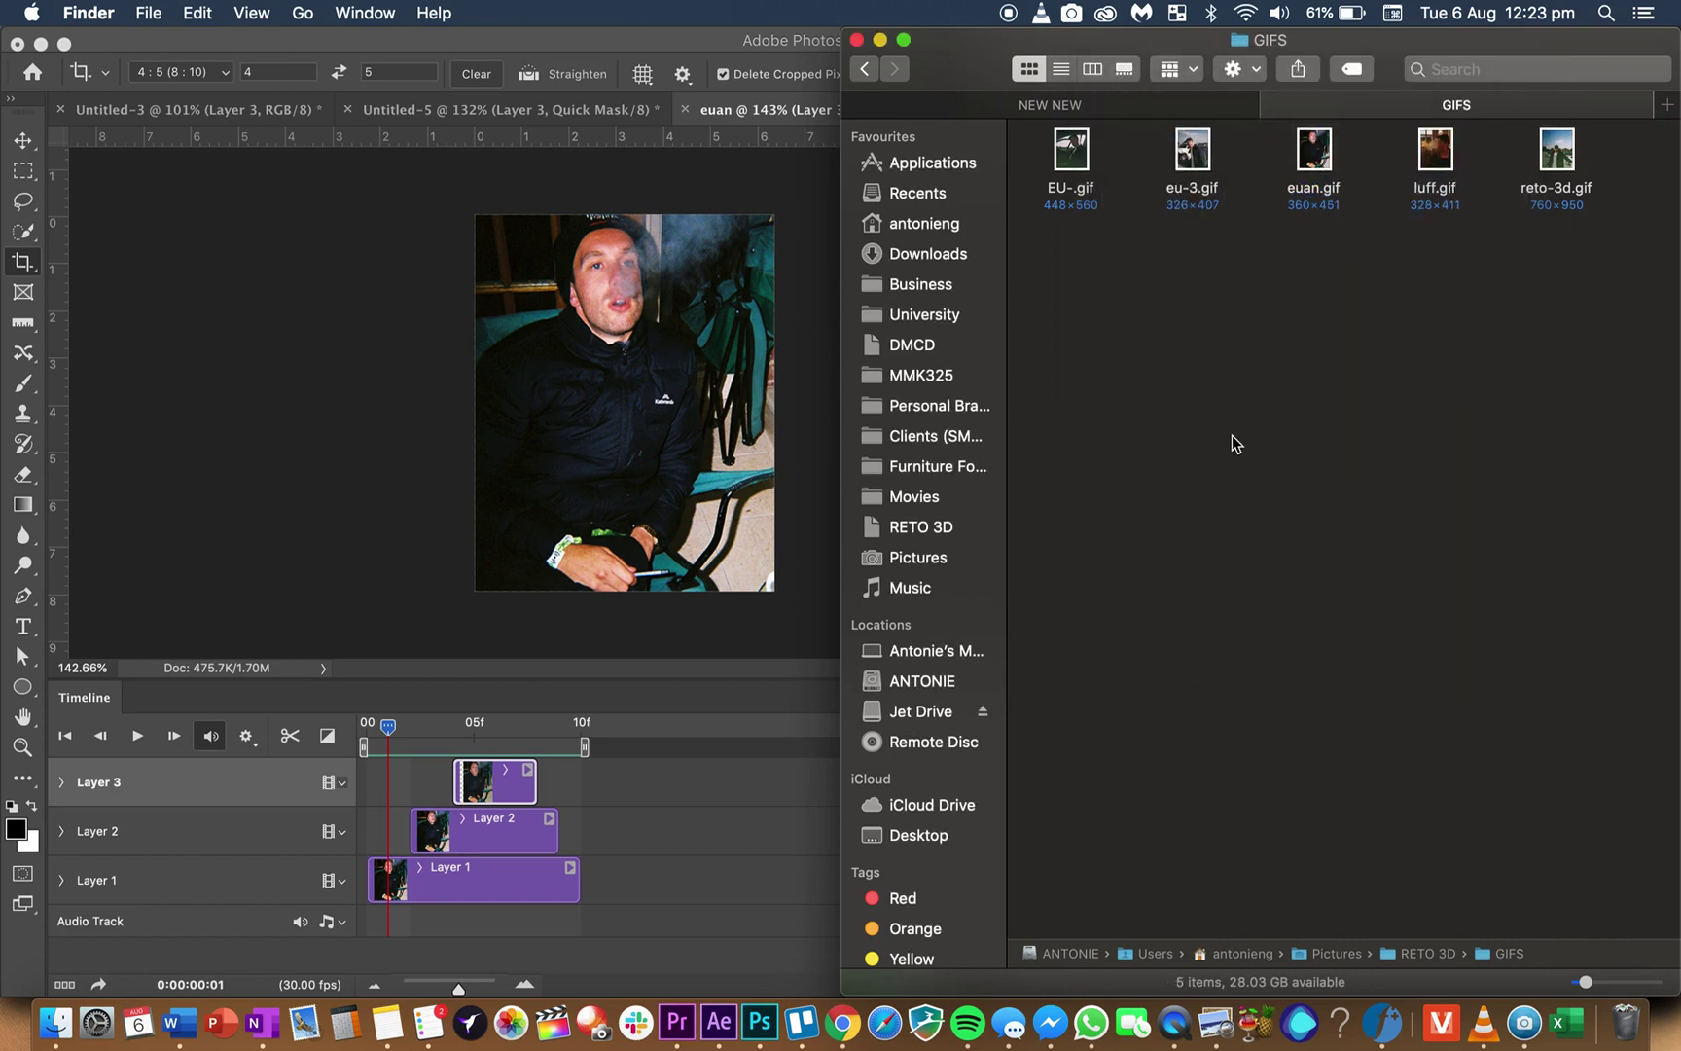
right_click(1315, 167)
mouse_move(1421, 403)
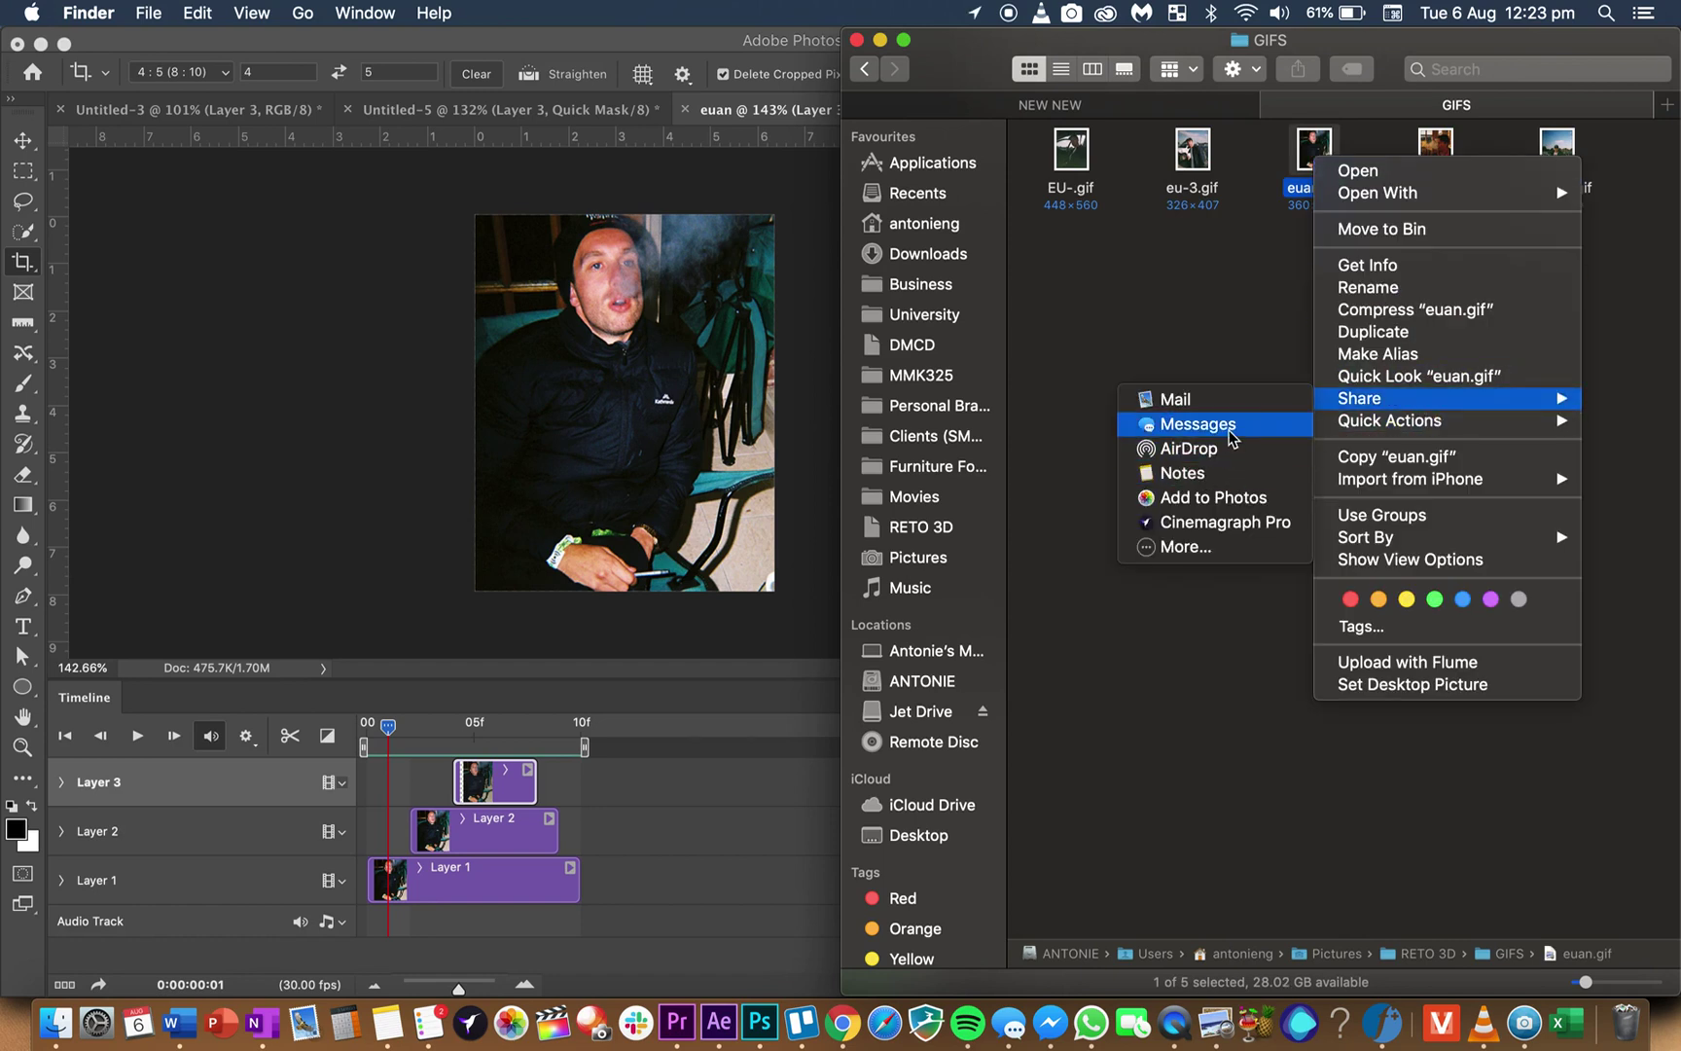
click(1128, 321)
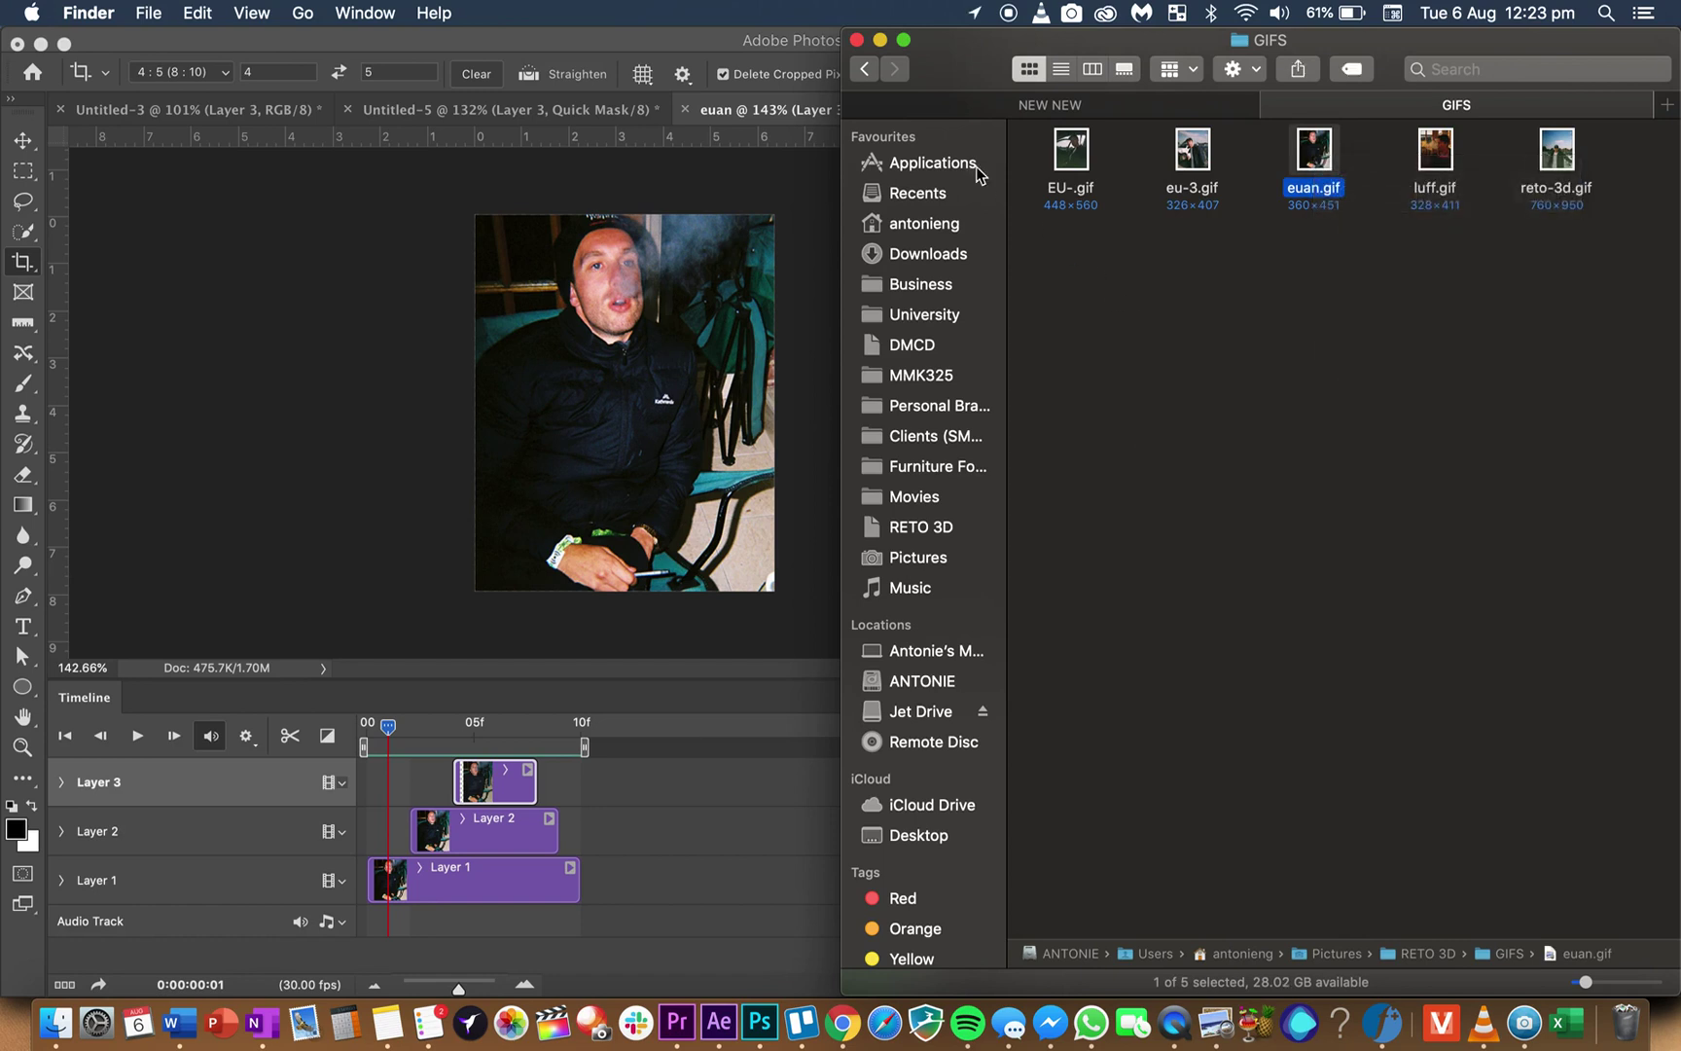
click(881, 40)
click(901, 425)
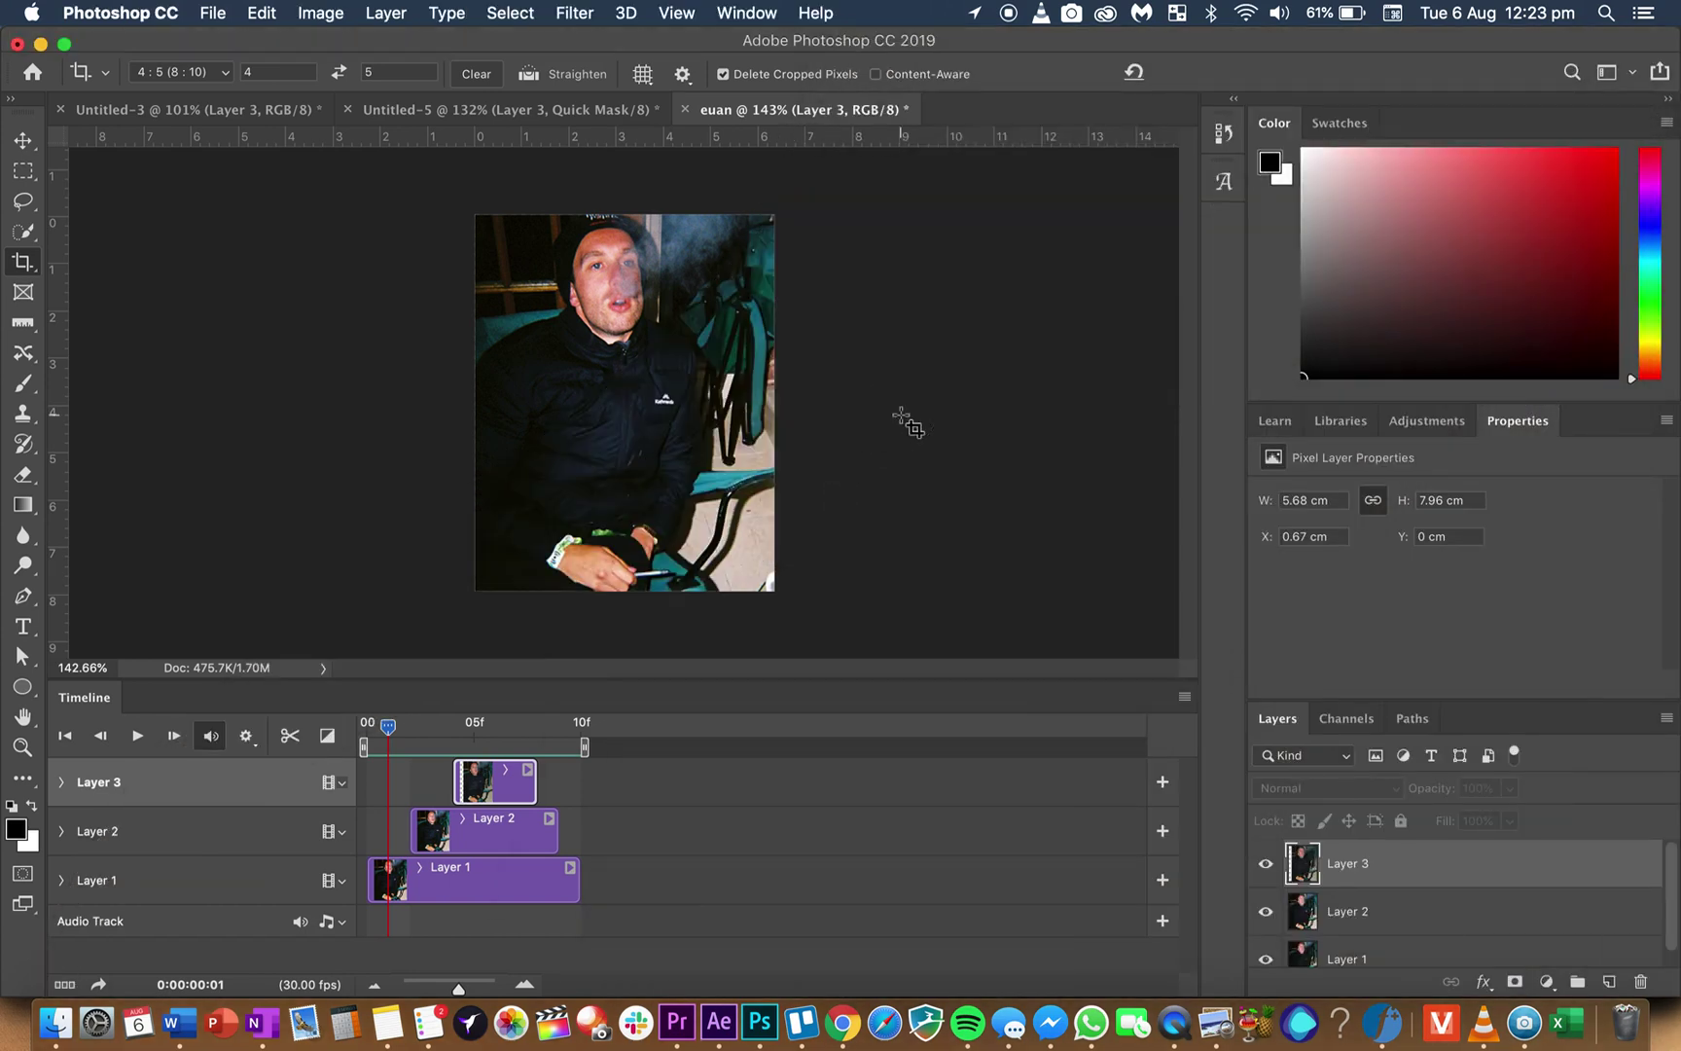